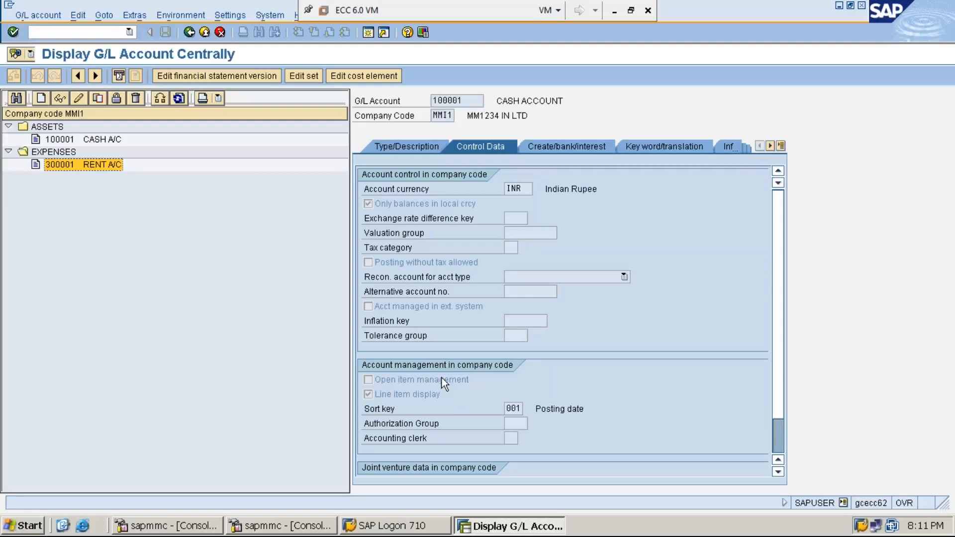
# Open New Microsoft Word Document from the virtual machine's desktop and review STEP 7 on posting the rent payment with F-02.
pyautogui.click(513, 409)
pyautogui.click(840, 6)
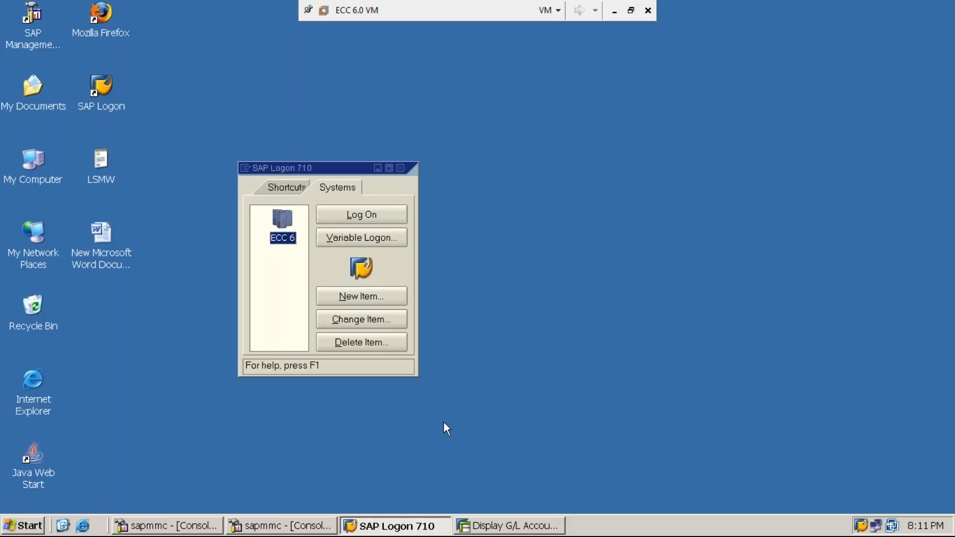
pyautogui.doubleClick(103, 240)
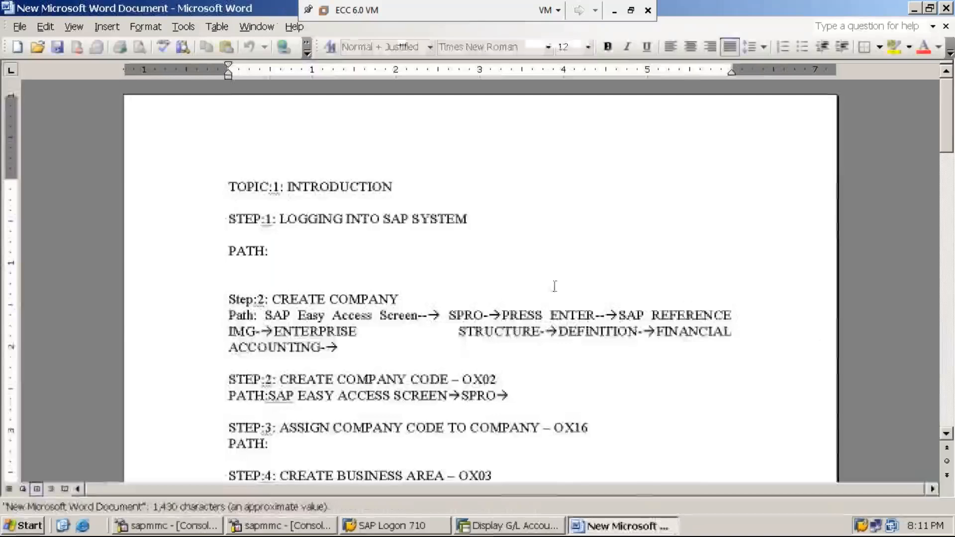
pyautogui.moveTo(948, 131); pyautogui.dragTo(951, 319)
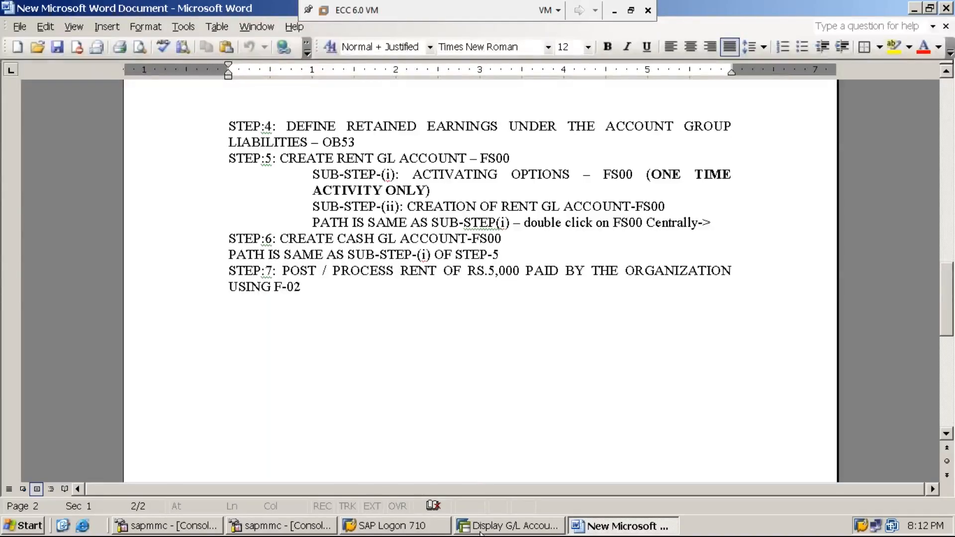
# Return to SAP, create a new session and expand Accounting, Financial Accounting, General Ledger and Posting in the SAP menu.
pyautogui.click(512, 529)
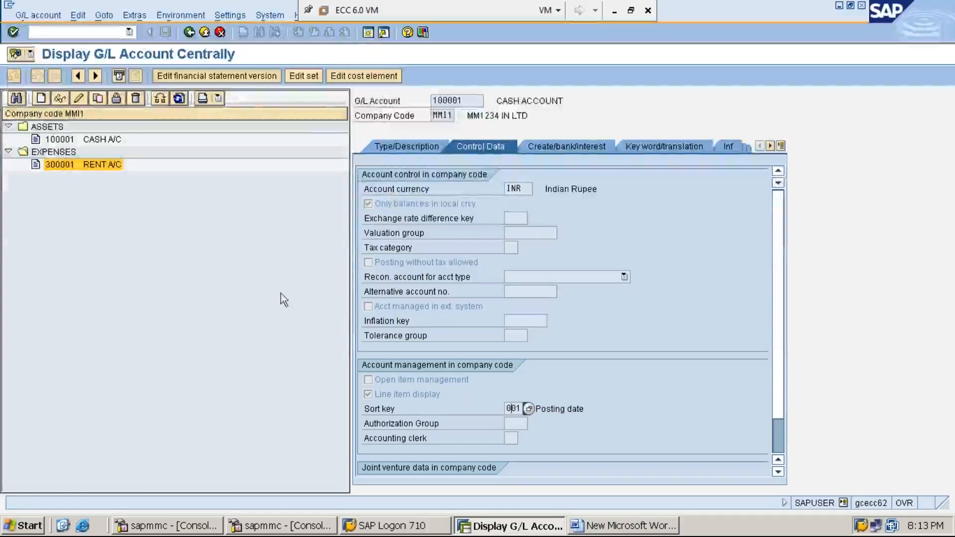
pyautogui.click(367, 32)
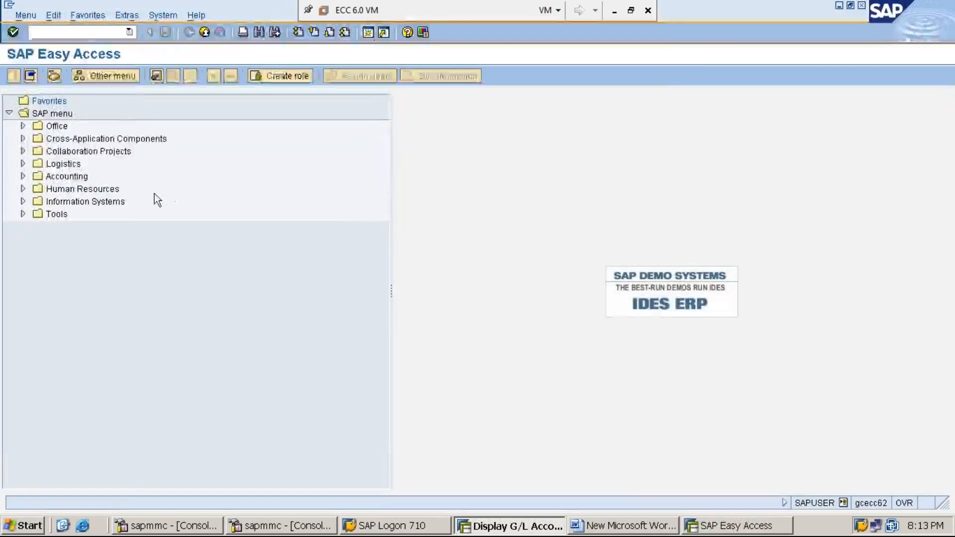
pyautogui.click(68, 178)
pyautogui.doubleClick(68, 177)
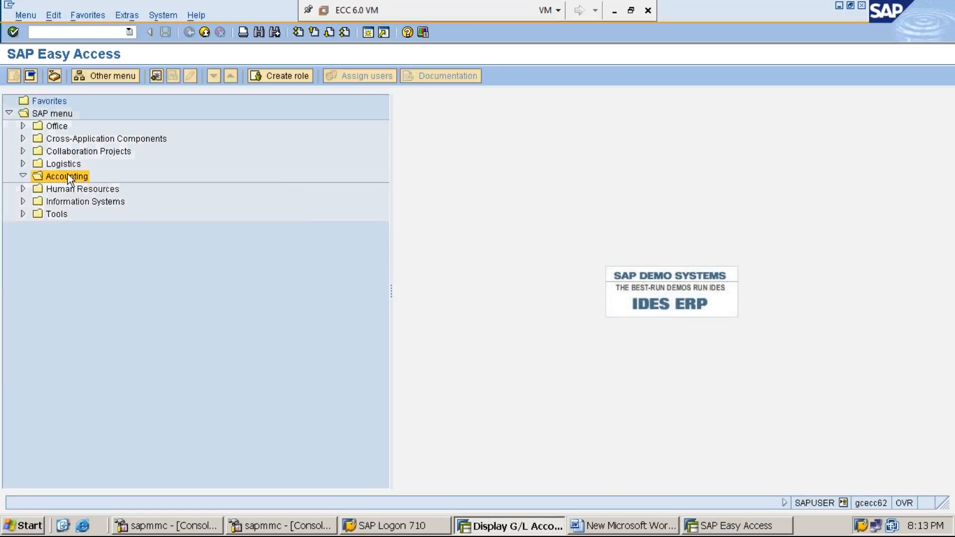
pyautogui.click(99, 189)
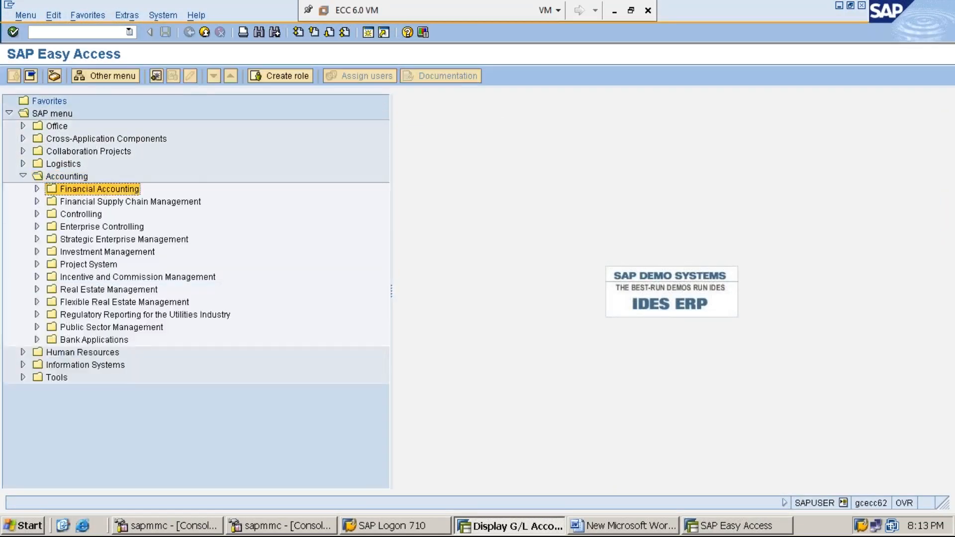
pyautogui.doubleClick(99, 189)
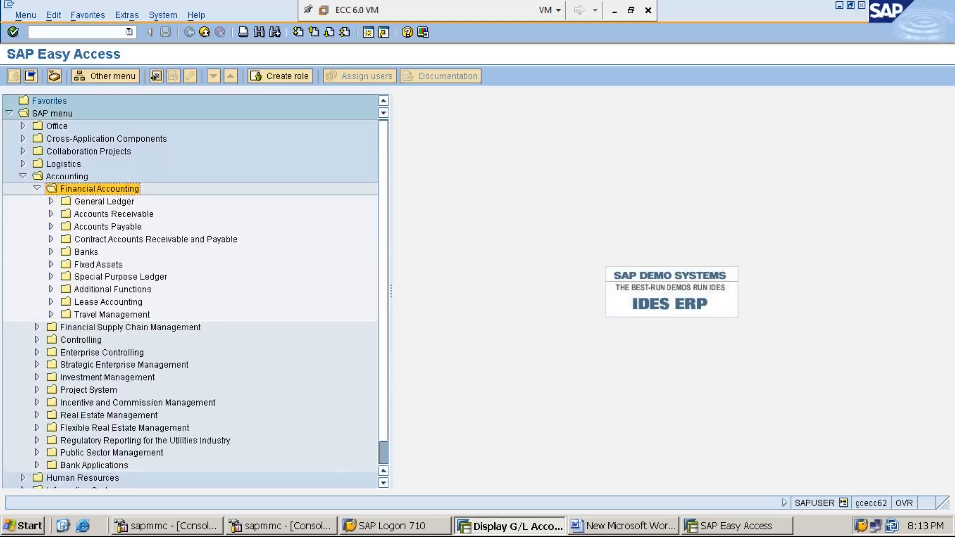
pyautogui.click(104, 201)
pyautogui.doubleClick(104, 202)
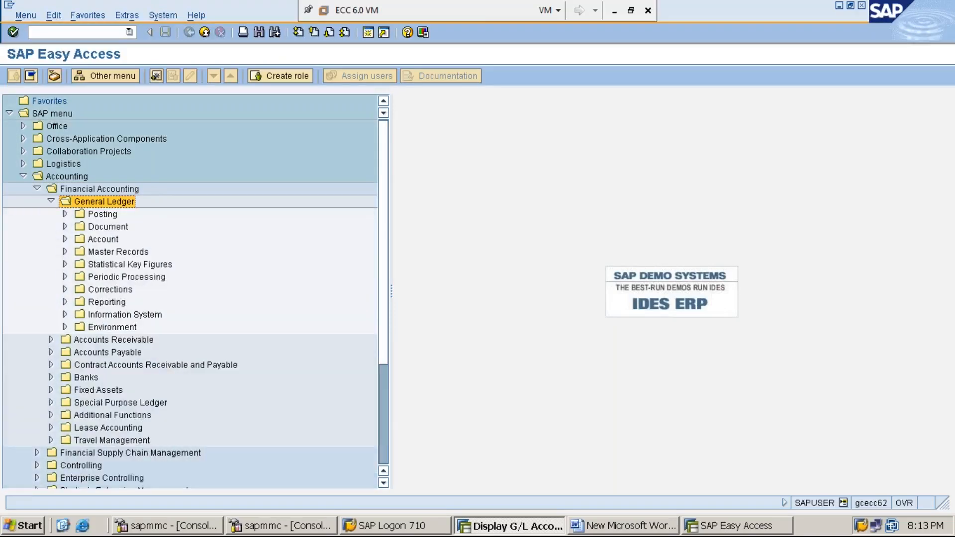
pyautogui.click(102, 215)
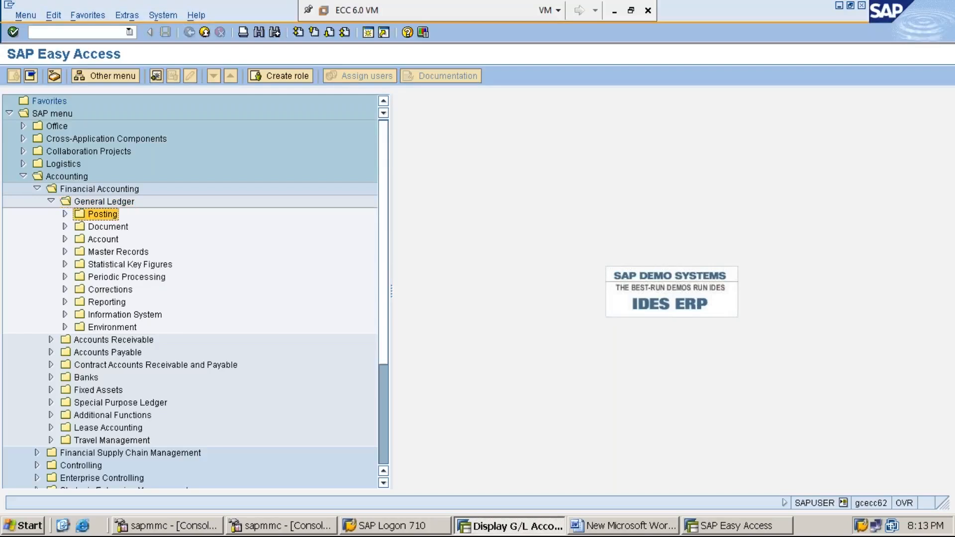
pyautogui.doubleClick(102, 214)
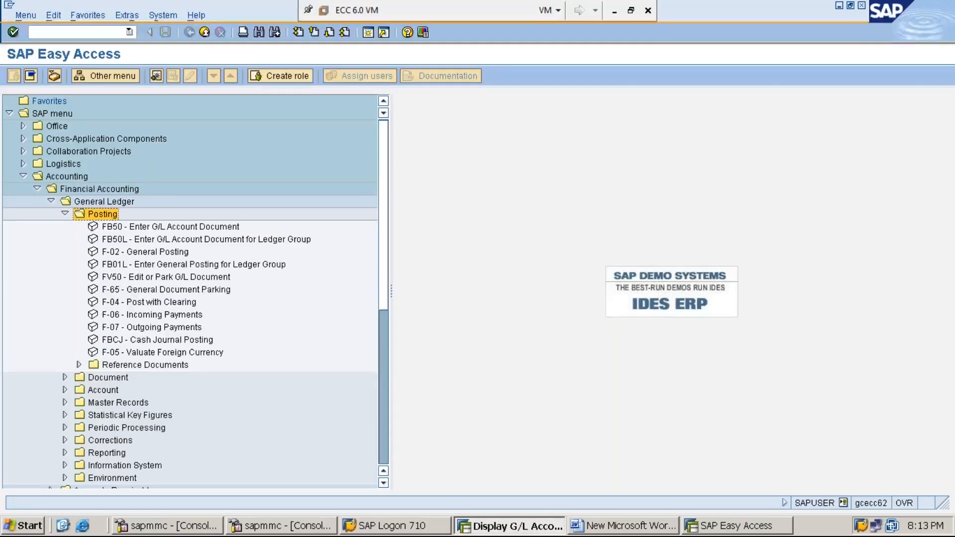
# Start the F-02 General Posting transaction from the general ledger Posting folder.
pyautogui.press('Down')
pyautogui.press('Down')
pyautogui.press('Down')
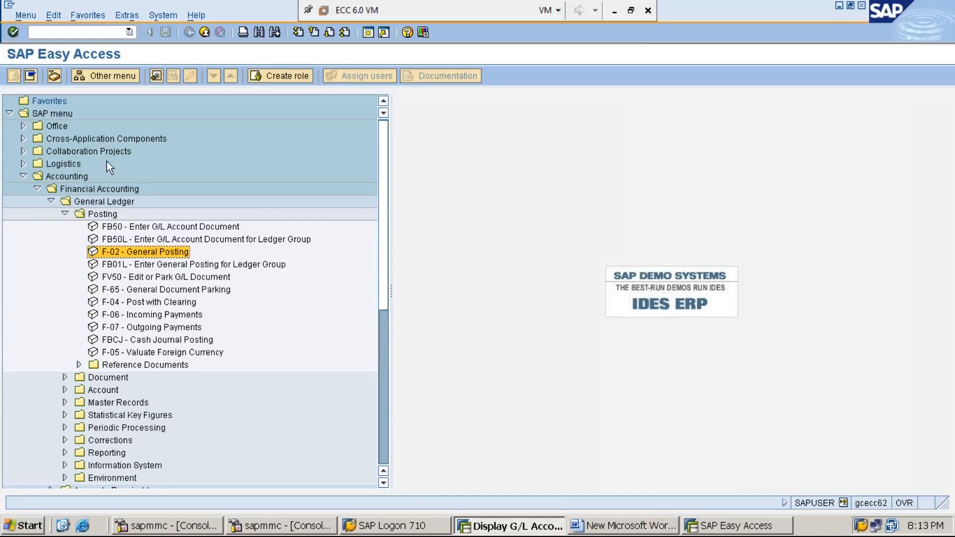
pyautogui.click(614, 11)
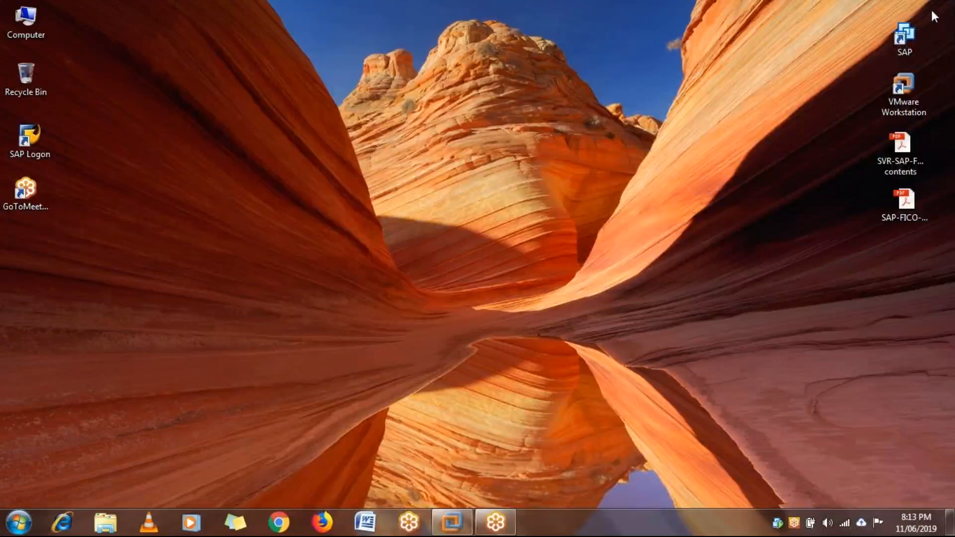
pyautogui.click(451, 523)
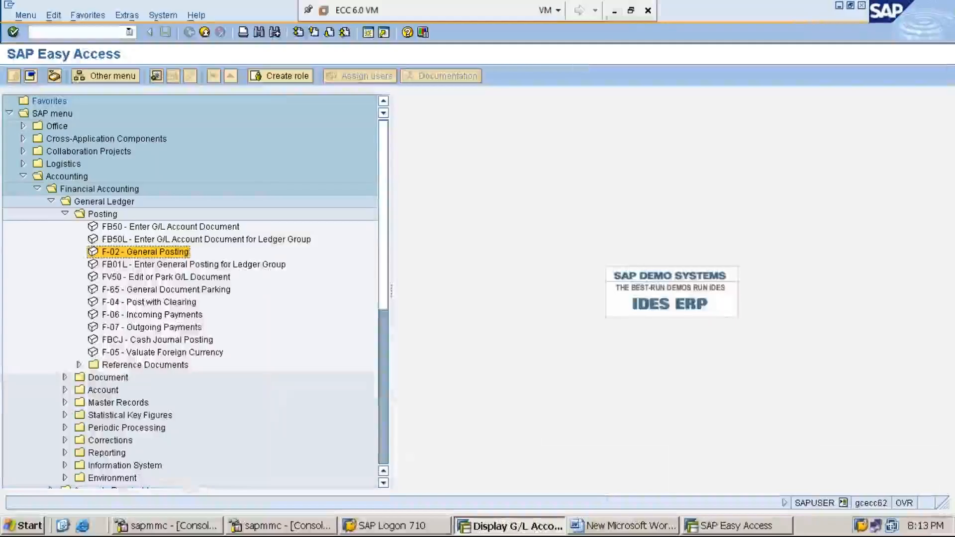
pyautogui.doubleClick(142, 252)
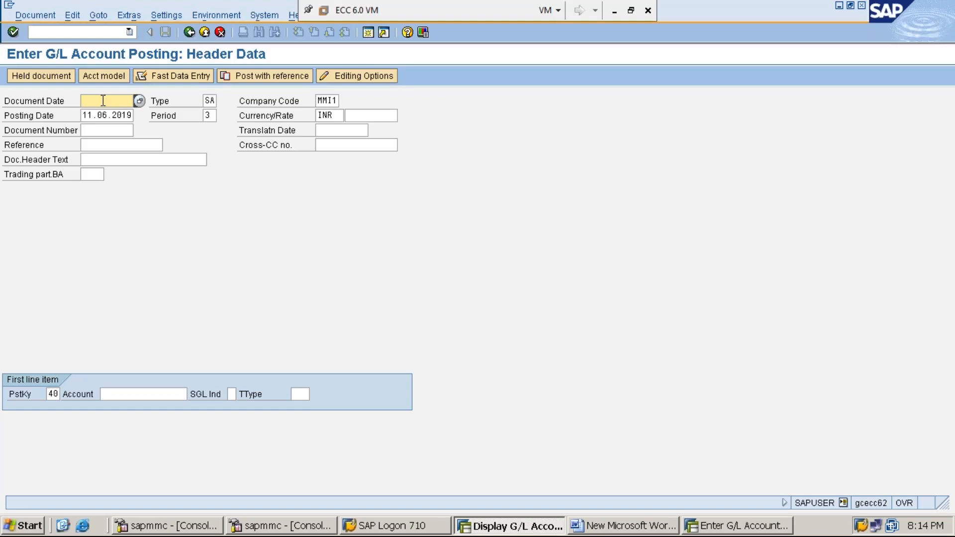
# Enter the document date manually, and clear the field again.
pyautogui.write('11')
pyautogui.write('.')
pyautogui.write('05')
pyautogui.write('.2019')
pyautogui.press('BackSpace')
pyautogui.press('BackSpace')
pyautogui.press('BackSpace')
pyautogui.press('BackSpace')
pyautogui.press('BackSpace')
pyautogui.press('BackSpace')
pyautogui.press('BackSpace')
pyautogui.press('BackSpace')
pyautogui.press('BackSpace')
pyautogui.press('BackSpace')
# Choose 11.06.2019 as the document date from the calendar, and repeat the same selection.
pyautogui.click(140, 101)
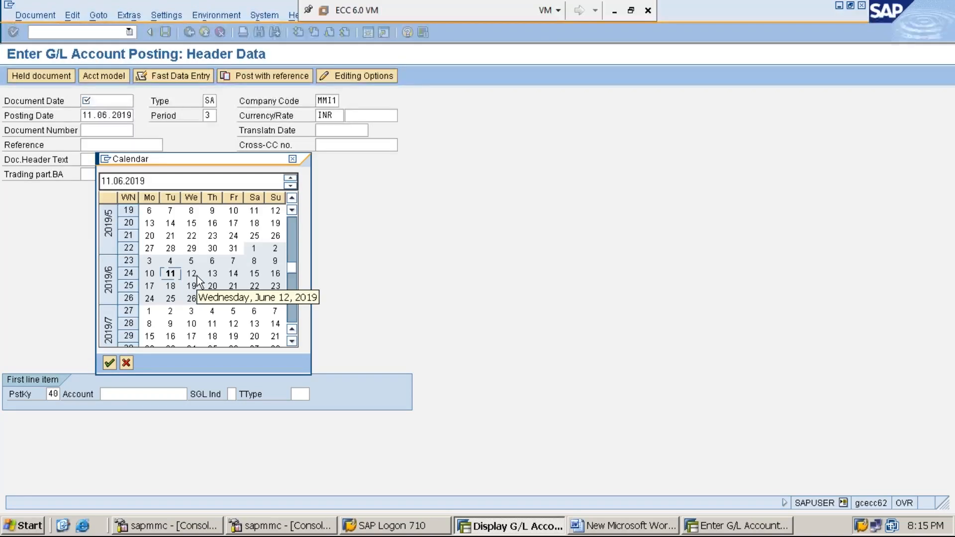
pyautogui.doubleClick(171, 273)
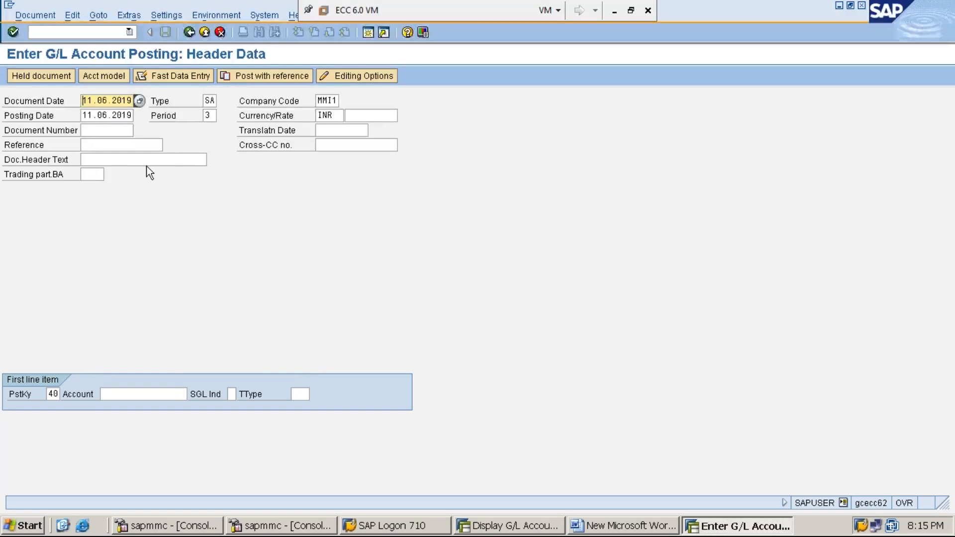
pyautogui.click(140, 101)
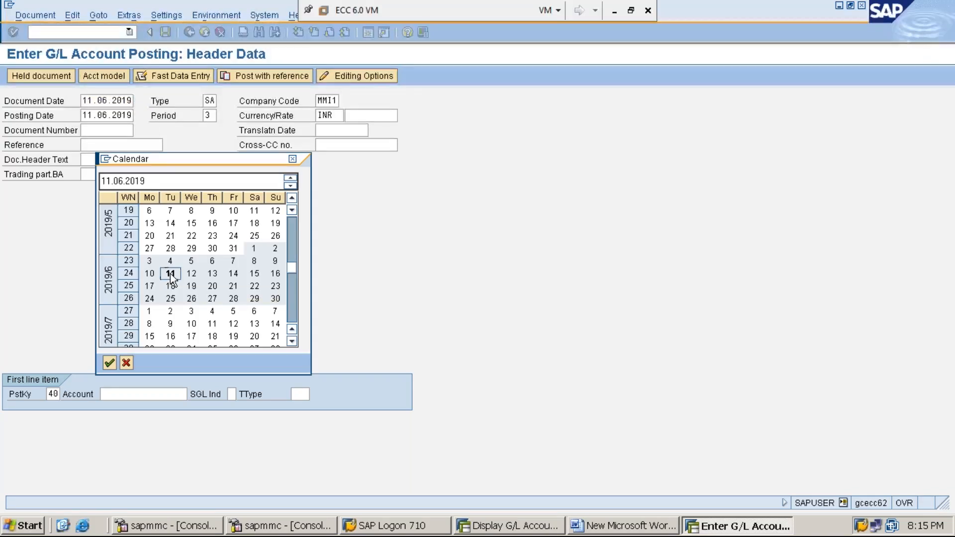
pyautogui.doubleClick(170, 273)
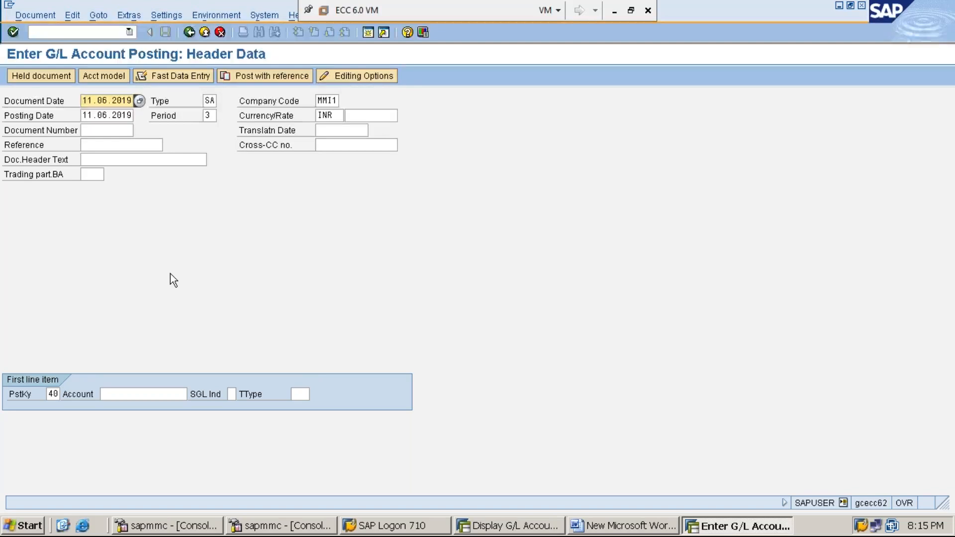
# Clear the document date and accept the calendar's proposed date, 11.06.2019.
pyautogui.press('Delete')
pyautogui.press('Delete')
pyautogui.press('Delete')
pyautogui.press('Delete')
pyautogui.press('Delete')
pyautogui.press('Delete')
pyautogui.press('Delete')
pyautogui.press('Delete')
pyautogui.press('Delete')
pyautogui.press('Delete')
pyautogui.press('F4')
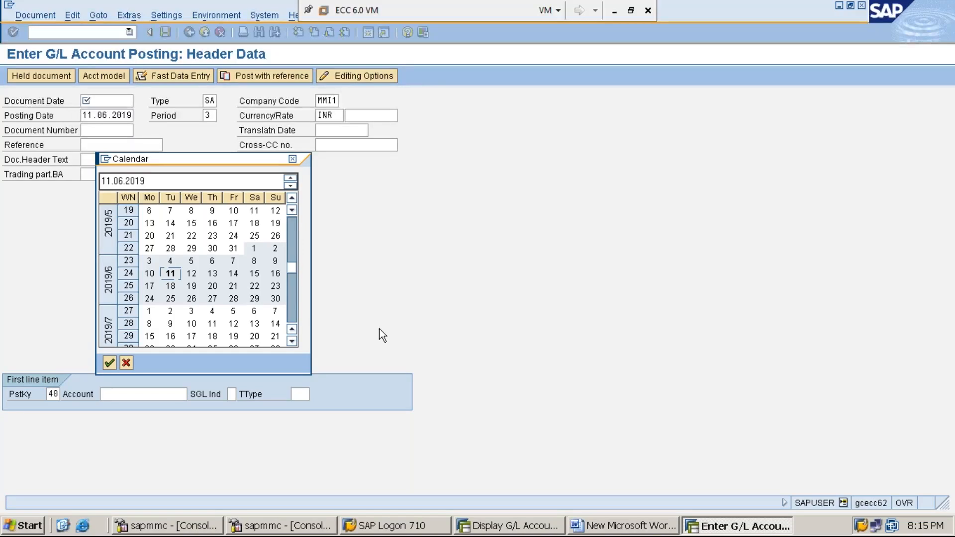
pyautogui.press('Return')
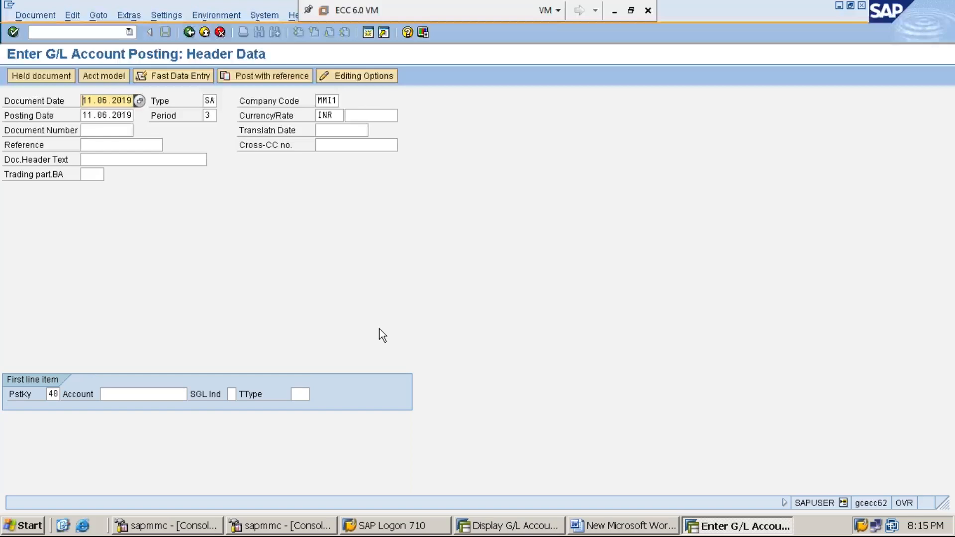
# Replace the document date with a manually entered 11.06.2019, and erase it again.
pyautogui.press('Delete')
pyautogui.press('Delete')
pyautogui.press('Delete')
pyautogui.press('Delete')
pyautogui.press('Delete')
pyautogui.press('Delete')
pyautogui.press('Delete')
pyautogui.press('Delete')
pyautogui.press('Delete')
pyautogui.press('Delete')
pyautogui.write('11.0')
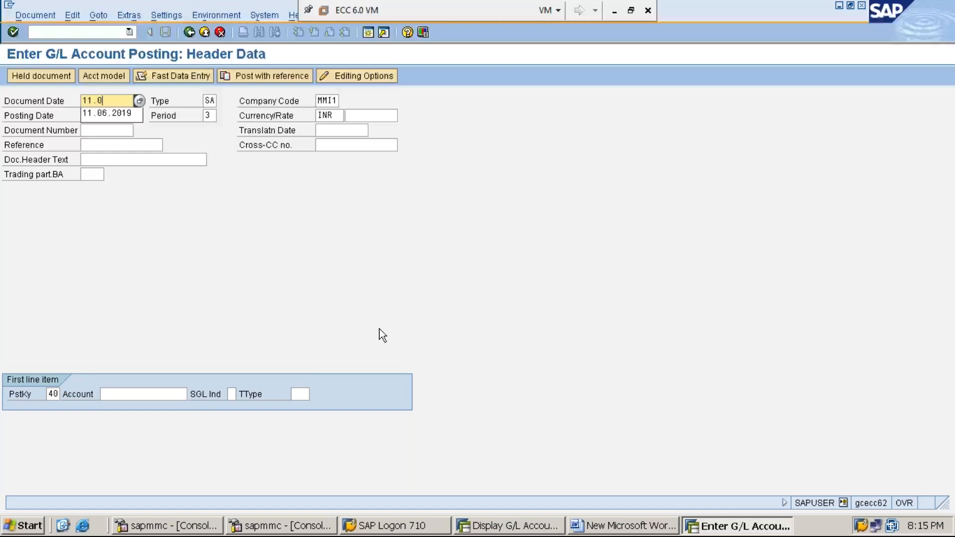
pyautogui.write('6.2019')
pyautogui.press('BackSpace')
pyautogui.press('BackSpace')
pyautogui.press('BackSpace')
pyautogui.press('BackSpace')
pyautogui.press('BackSpace')
pyautogui.press('BackSpace')
pyautogui.press('BackSpace')
pyautogui.press('BackSpace')
pyautogui.press('BackSpace')
pyautogui.press('BackSpace')
# Set the document date to 11.06.2019 using the calendar, clearing and reselecting it once.
pyautogui.click(139, 101)
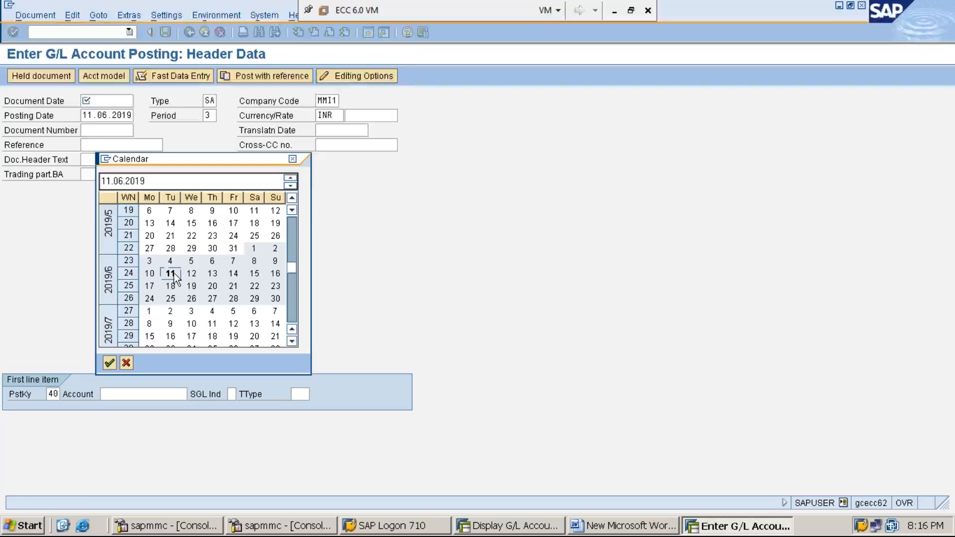
pyautogui.doubleClick(173, 273)
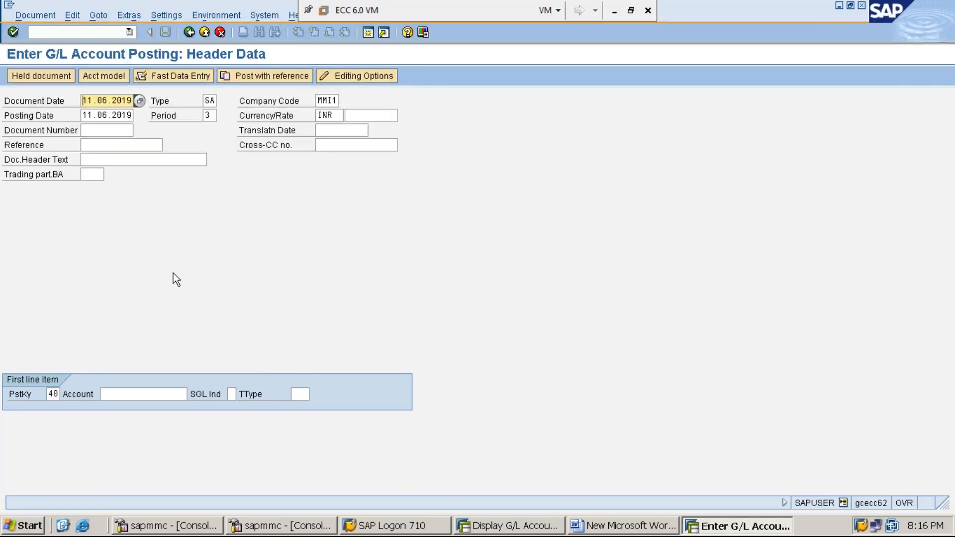
pyautogui.press('Delete')
pyautogui.press('Delete')
pyautogui.press('Delete')
pyautogui.press('Delete')
pyautogui.press('Delete')
pyautogui.press('Delete')
pyautogui.press('Delete')
pyautogui.press('Delete')
pyautogui.press('Delete')
pyautogui.press('Delete')
pyautogui.press('F4')
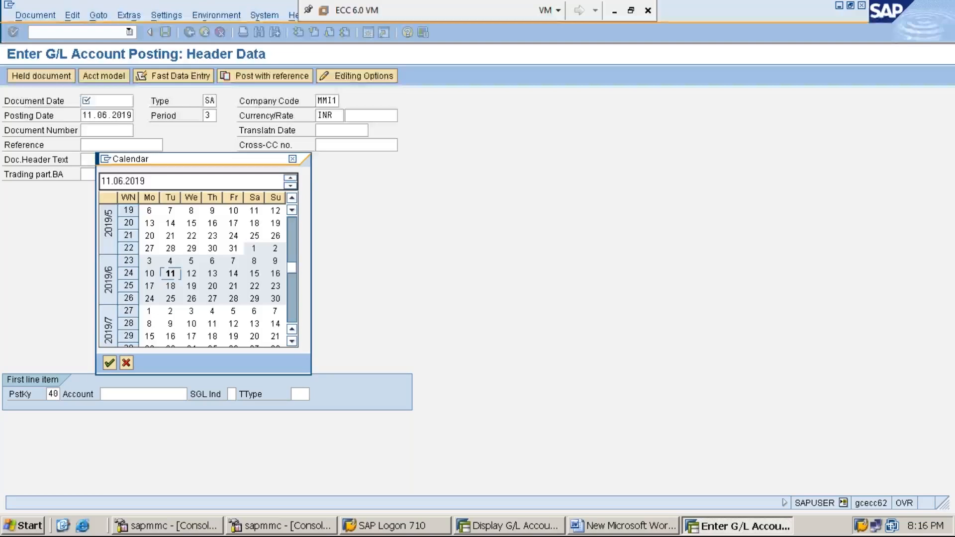
pyautogui.press('Return')
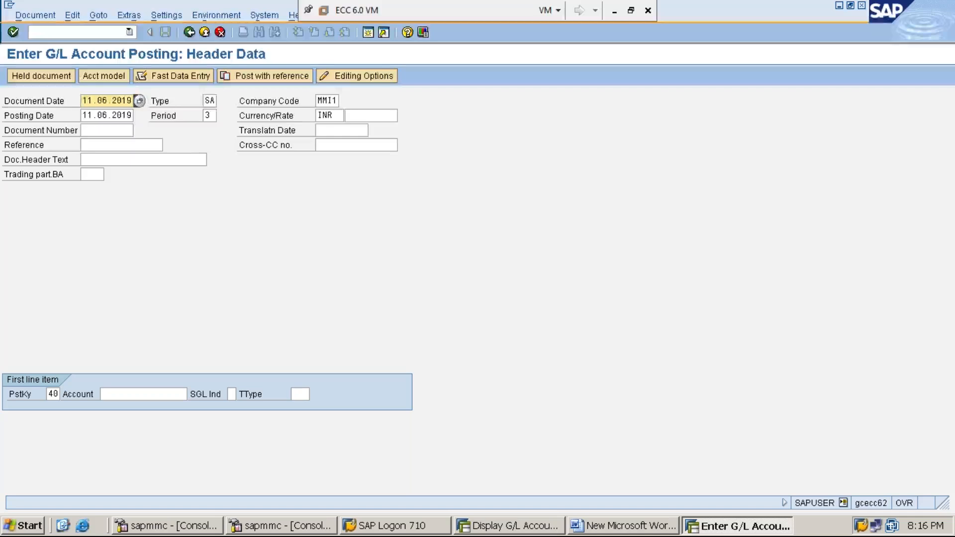
# Keep document type SA and re-enter MMI1 as the company code in the posting header.
pyautogui.press('Tab')
pyautogui.click(160, 103)
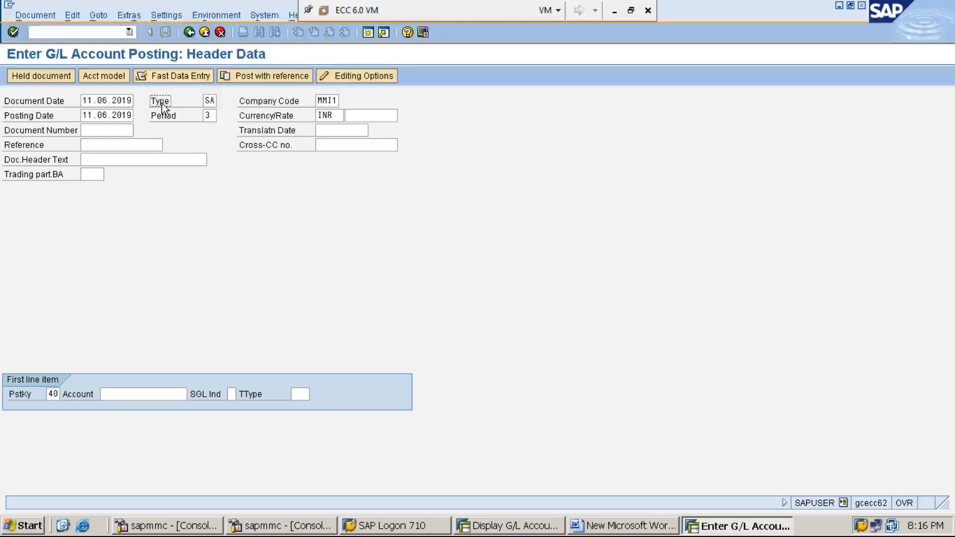
pyautogui.click(208, 101)
pyautogui.press('Tab')
pyautogui.press('Delete')
pyautogui.press('Delete')
pyautogui.write('MMI1')
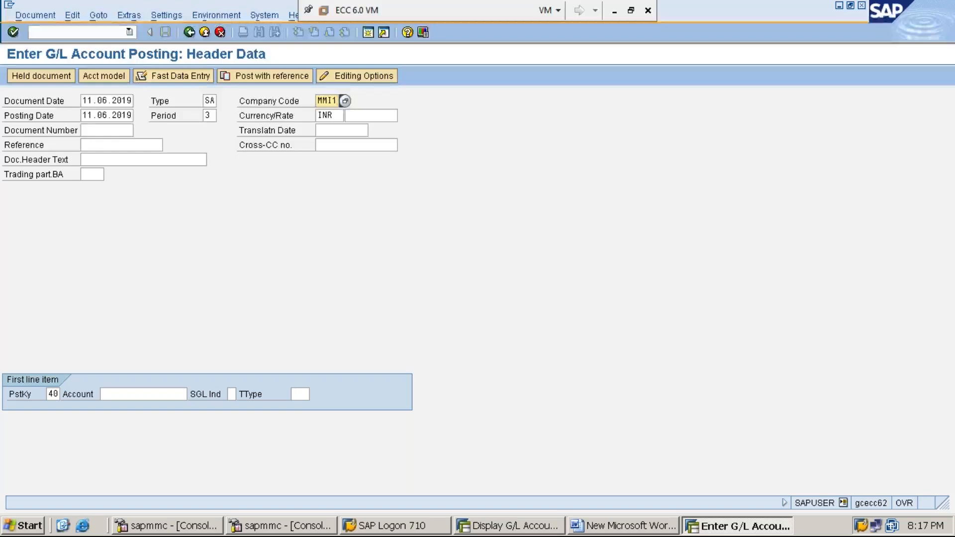
# Replace the posting date with a manually entered 11.06.2019, and erase it again.
pyautogui.click(83, 115)
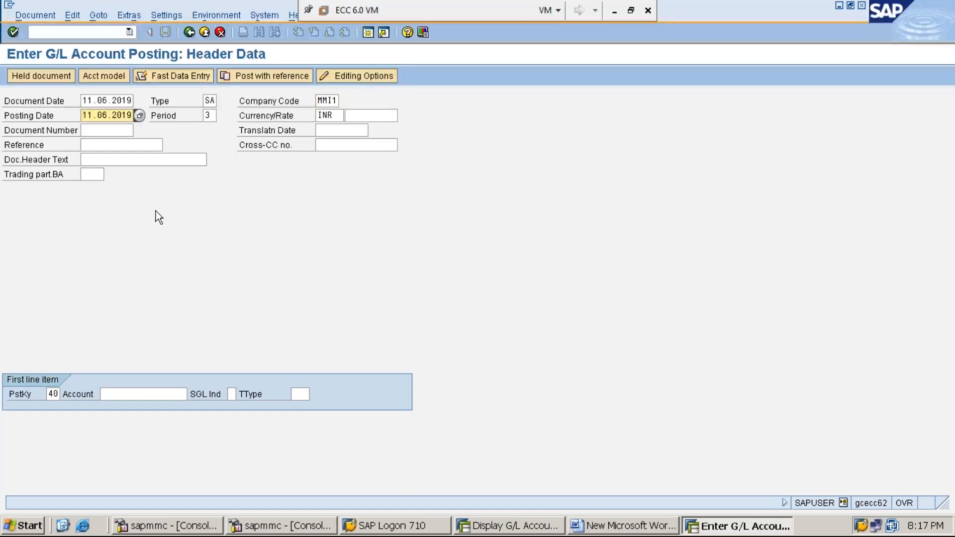
pyautogui.press('Delete')
pyautogui.press('Delete')
pyautogui.press('Delete')
pyautogui.press('Delete')
pyautogui.press('Delete')
pyautogui.press('Delete')
pyautogui.press('Delete')
pyautogui.press('Delete')
pyautogui.press('Delete')
pyautogui.press('Delete')
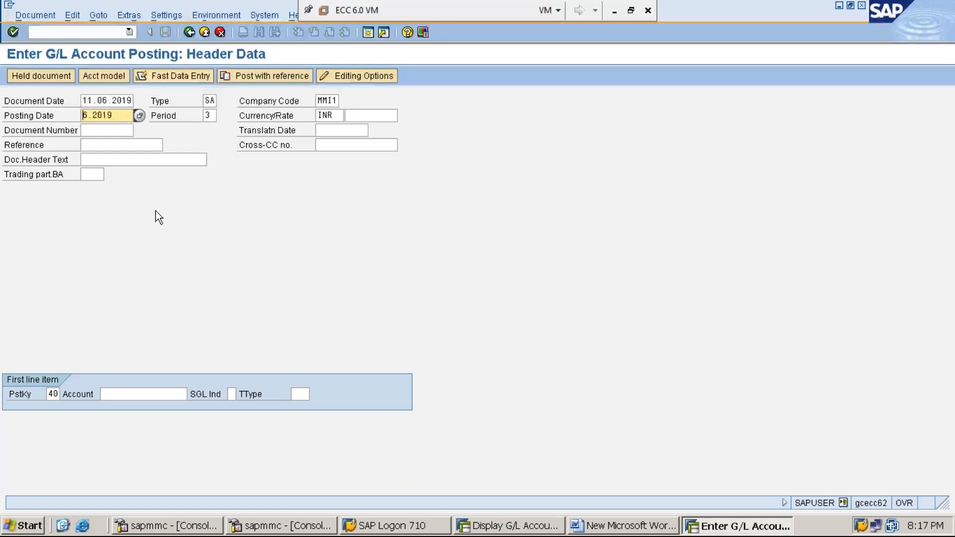
pyautogui.write('11.06.2019')
pyautogui.press('BackSpace')
pyautogui.press('BackSpace')
pyautogui.press('BackSpace')
pyautogui.press('BackSpace')
pyautogui.press('BackSpace')
pyautogui.press('BackSpace')
pyautogui.press('BackSpace')
pyautogui.press('BackSpace')
pyautogui.press('BackSpace')
pyautogui.press('BackSpace')
# Set the posting date to 11.06.2019 using the calendar, clearing and reselecting it once.
pyautogui.click(139, 116)
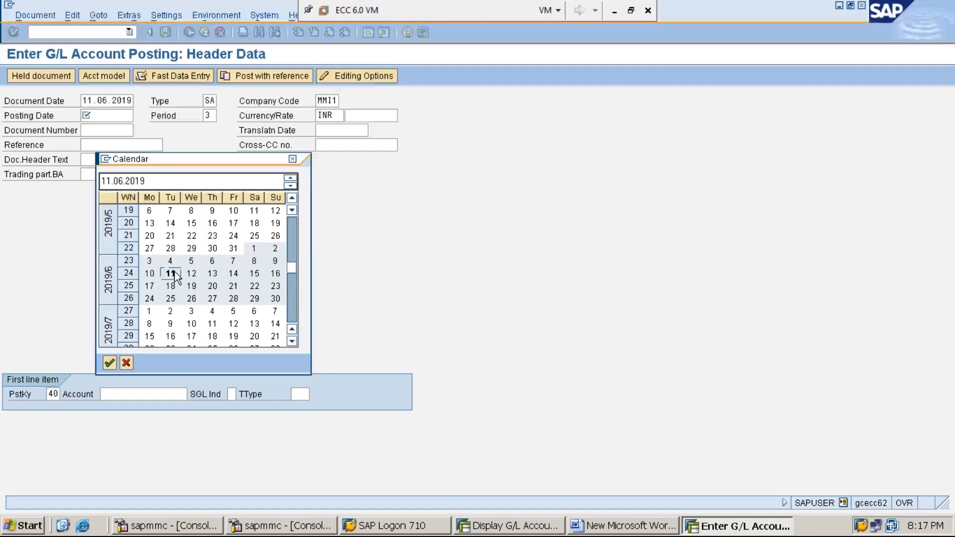
pyautogui.doubleClick(175, 273)
pyautogui.press('Delete')
pyautogui.press('Delete')
pyautogui.press('Delete')
pyautogui.press('Delete')
pyautogui.press('Delete')
pyautogui.press('Delete')
pyautogui.press('Delete')
pyautogui.press('Delete')
pyautogui.press('Delete')
pyautogui.press('Delete')
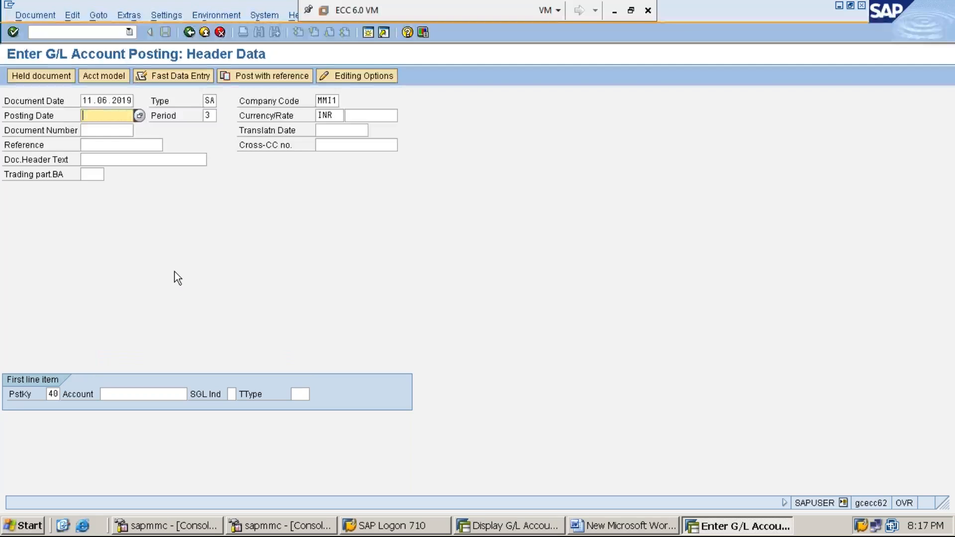
pyautogui.press('F4')
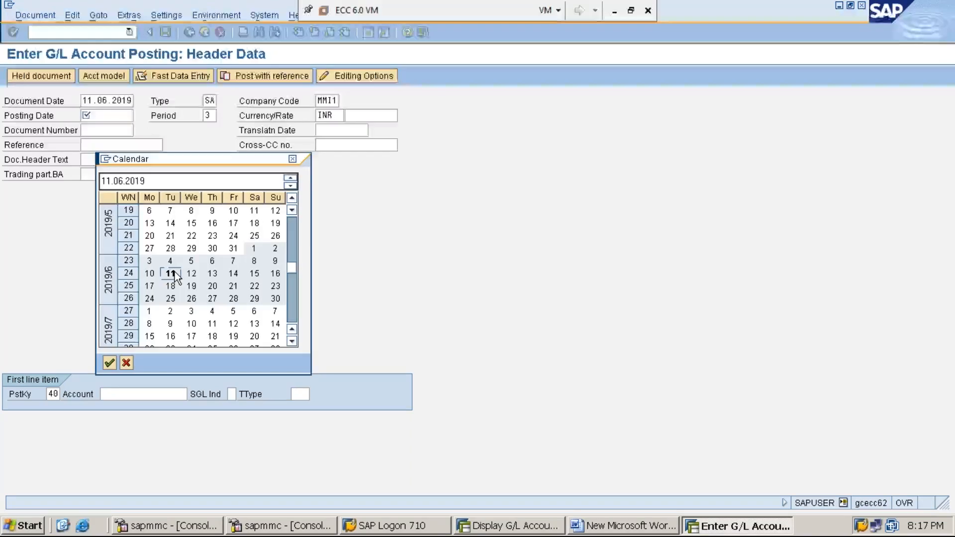
pyautogui.doubleClick(171, 273)
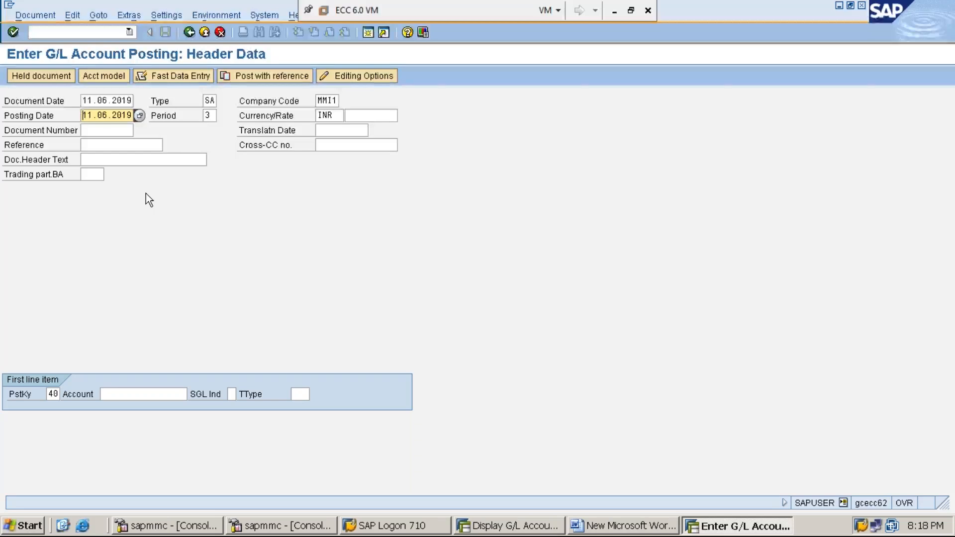
pyautogui.click(60, 102)
pyautogui.click(98, 117)
pyautogui.click(48, 103)
pyautogui.click(48, 115)
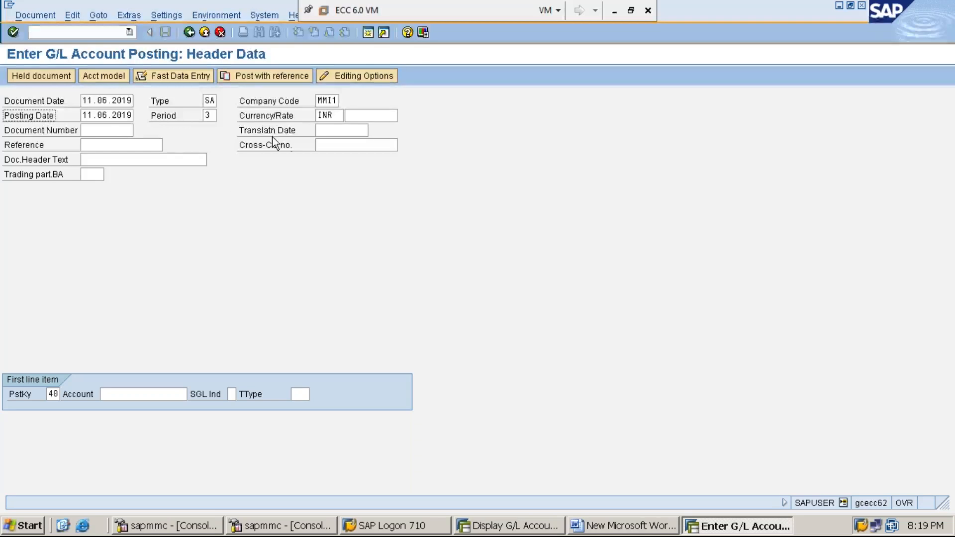
# Keep 3 as the posting period for the posting date 11.06.2019 in the document header.
pyautogui.click(209, 115)
pyautogui.write('3')
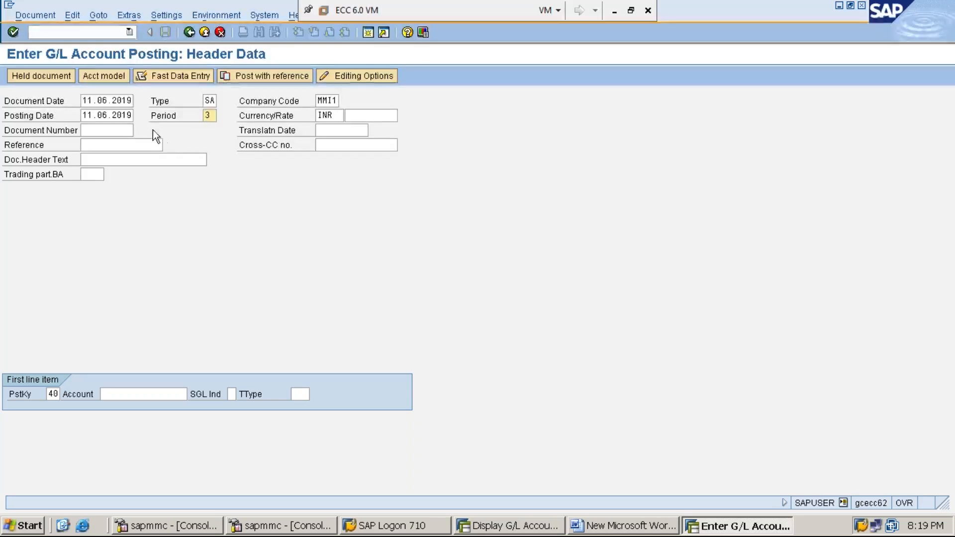
pyautogui.click(162, 118)
pyautogui.click(89, 115)
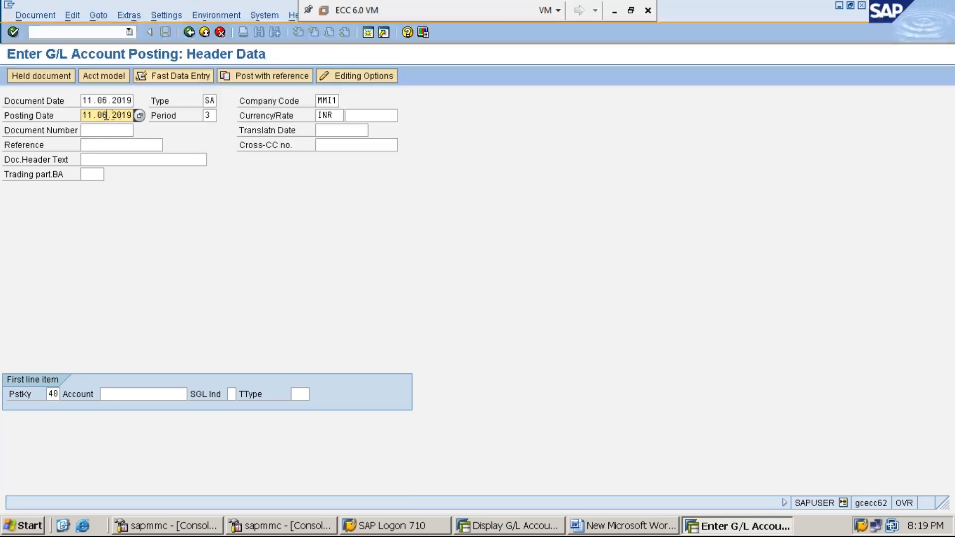
pyautogui.click(123, 115)
pyautogui.click(204, 117)
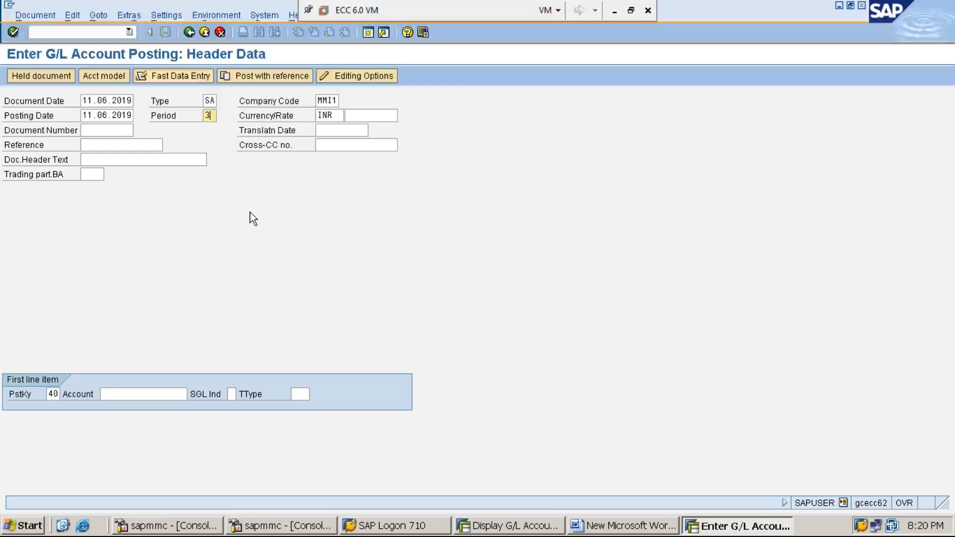
pyautogui.press('Tab')
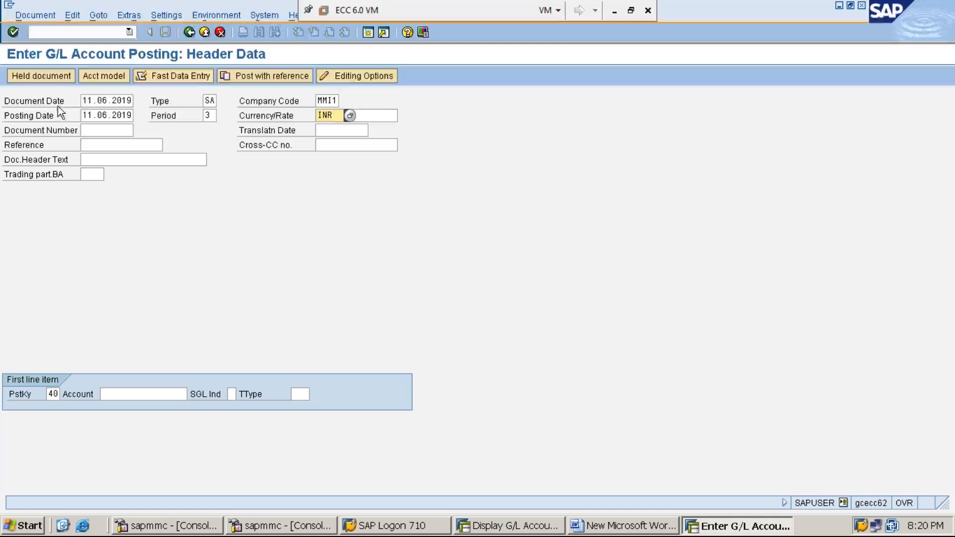
# Review the header's dates, document type, company code, posting period, currency and document number field.
pyautogui.click(98, 100)
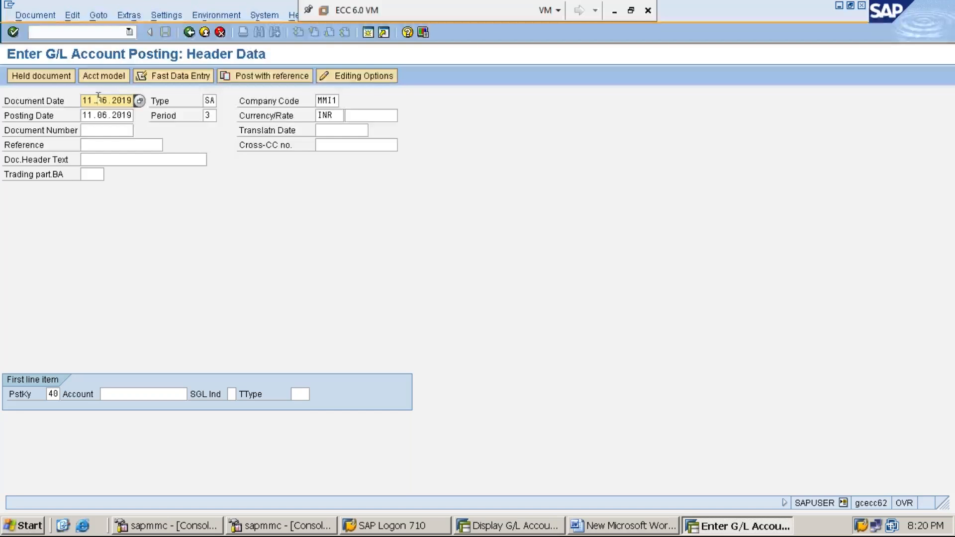
pyautogui.click(206, 100)
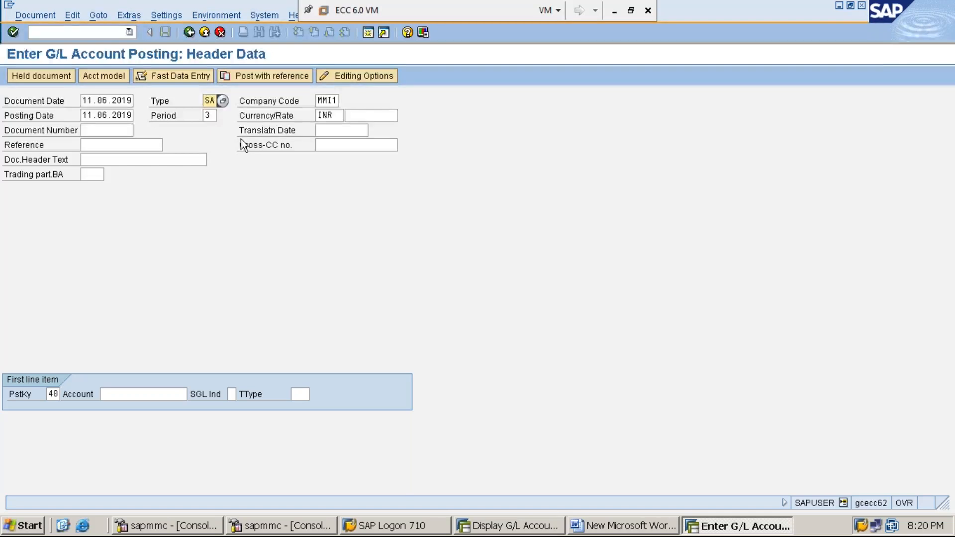
pyautogui.click(327, 101)
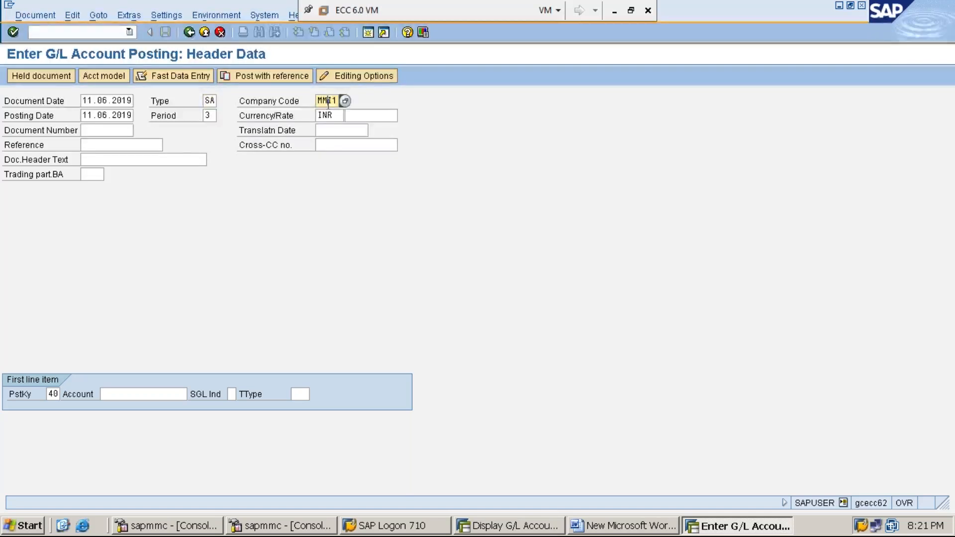
pyautogui.click(101, 117)
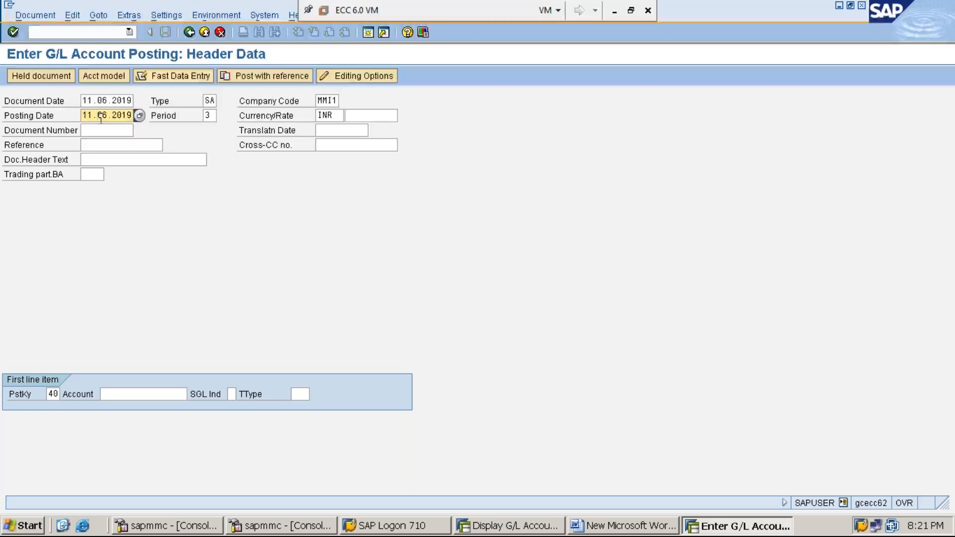
pyautogui.press('Tab')
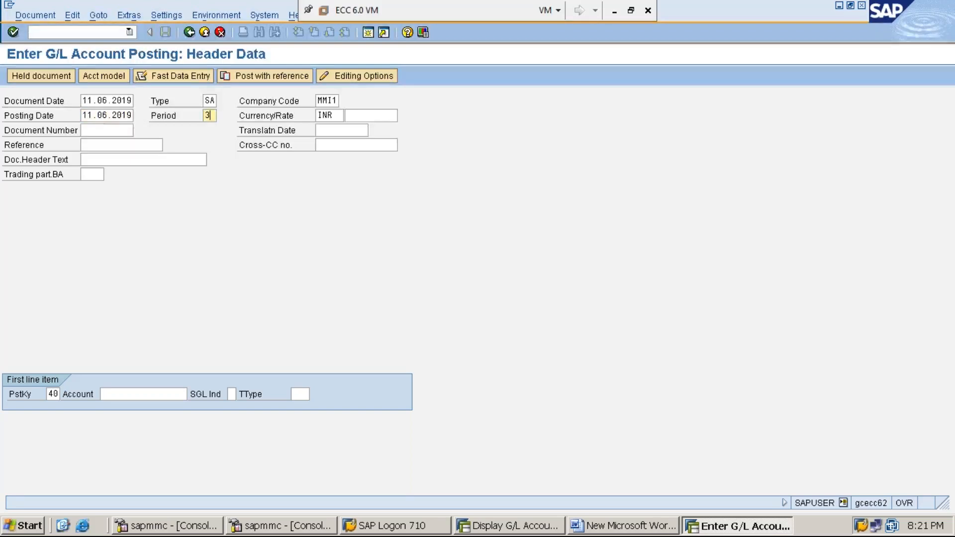
pyautogui.click(209, 115)
pyautogui.click(85, 117)
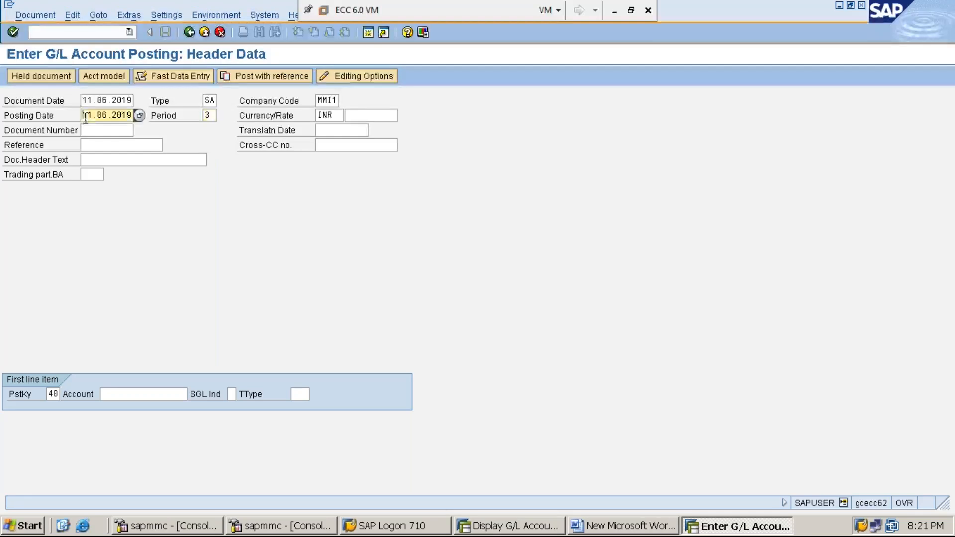
pyautogui.click(206, 115)
pyautogui.click(94, 117)
pyautogui.click(94, 102)
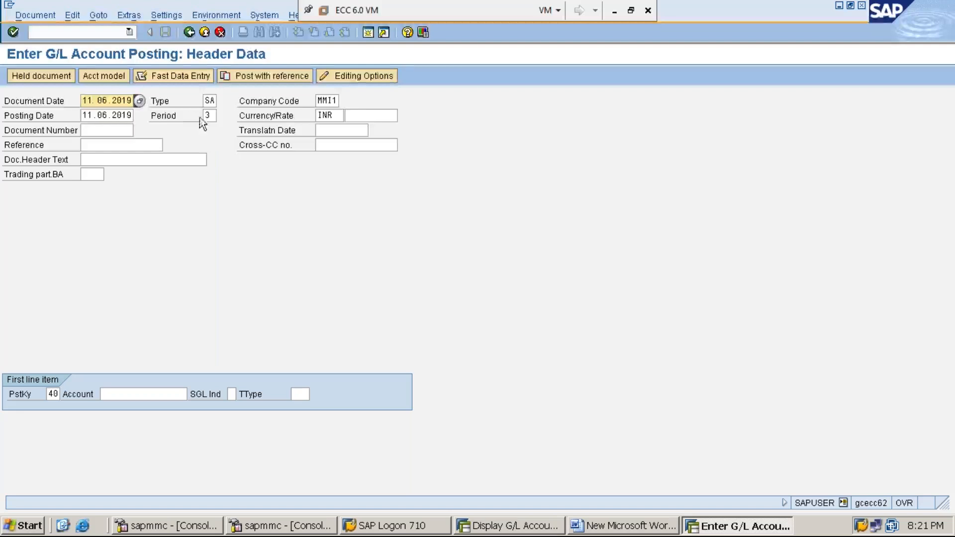
pyautogui.click(215, 115)
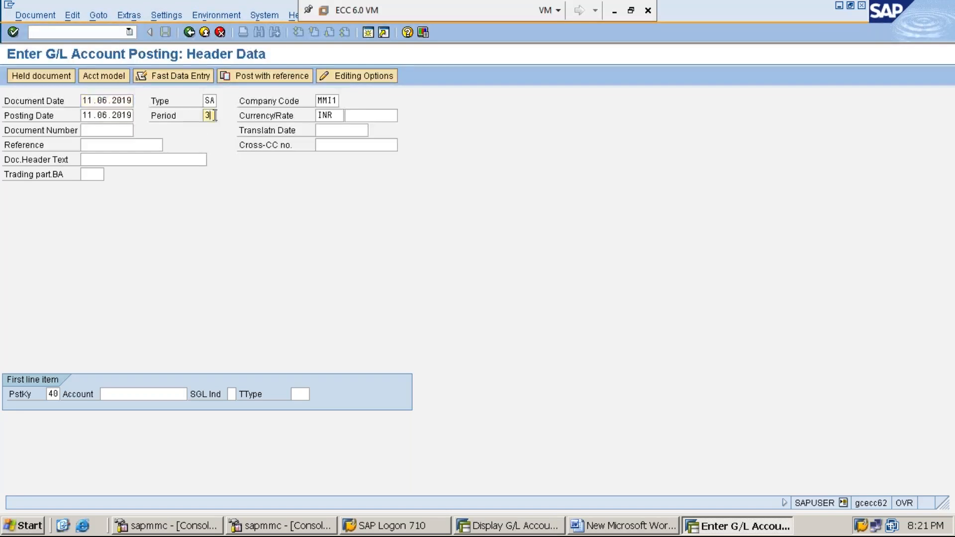
pyautogui.click(106, 117)
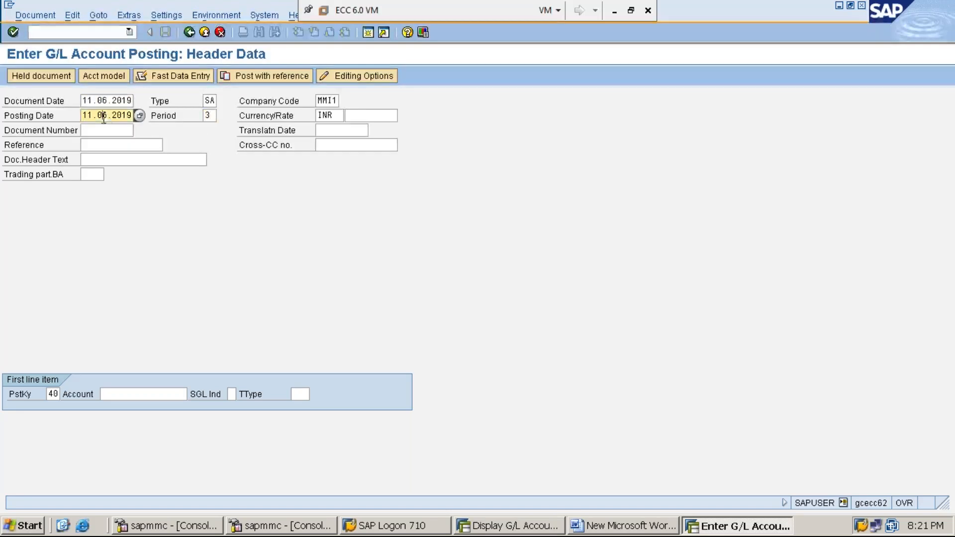
pyautogui.click(212, 115)
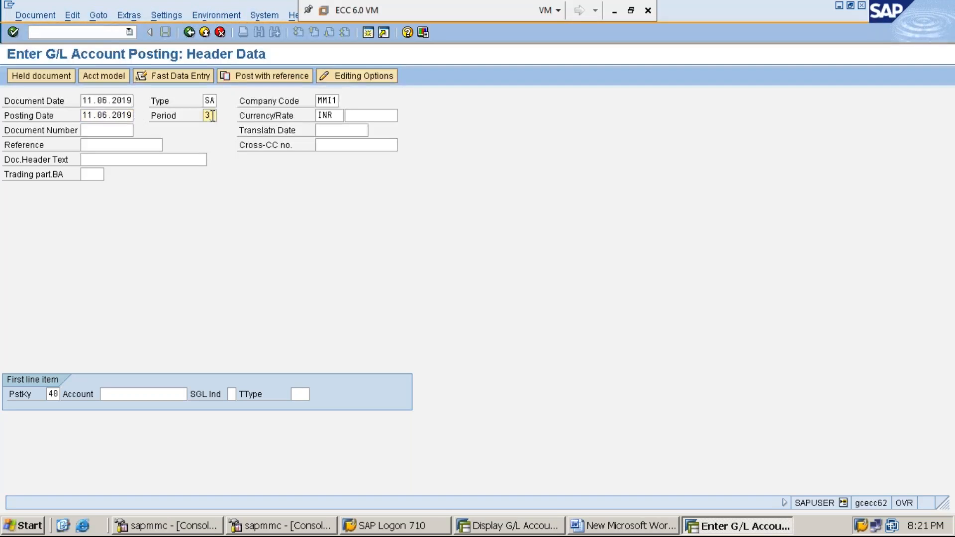
pyautogui.click(118, 114)
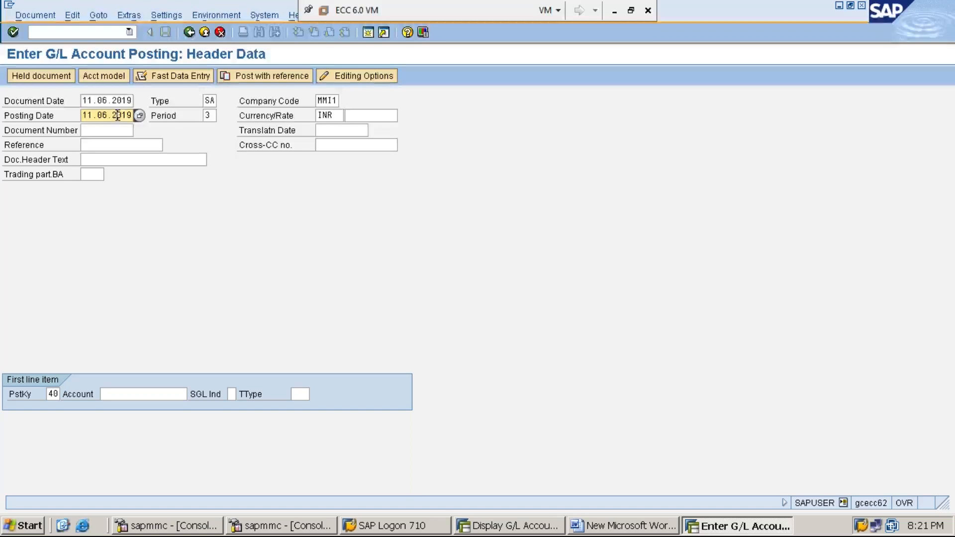
pyautogui.click(337, 115)
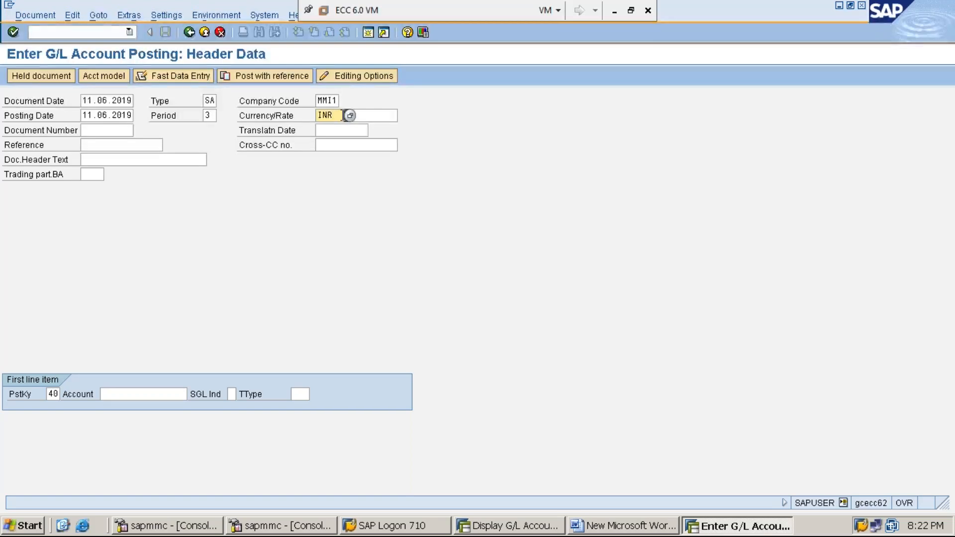
pyautogui.click(284, 104)
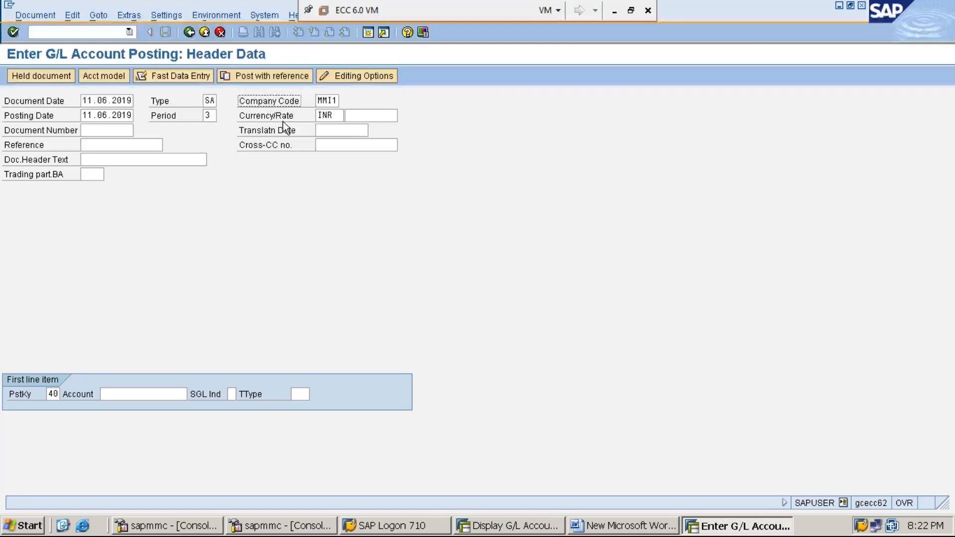
pyautogui.click(331, 115)
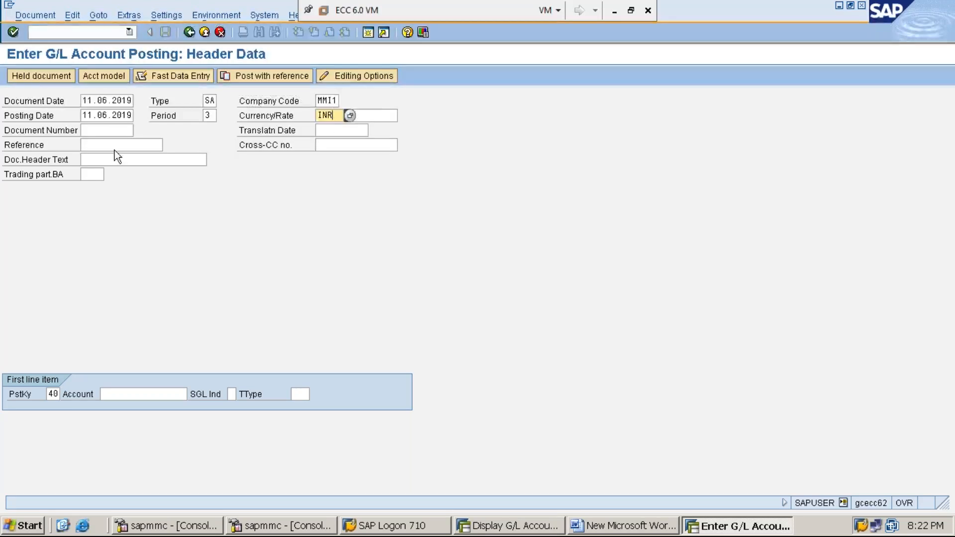
pyautogui.click(106, 130)
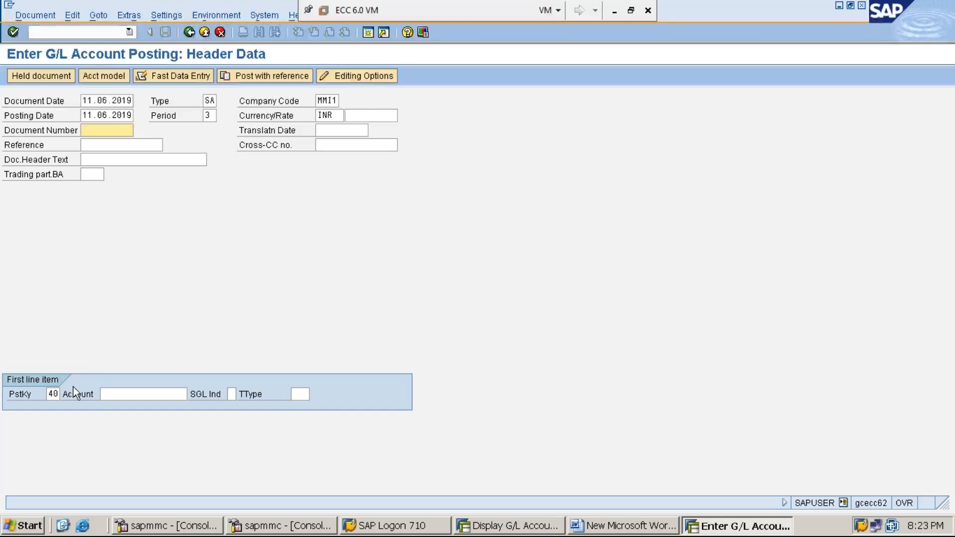
# Look through the available posting keys and choose 40, Debit entry, for the first line item.
pyautogui.click(48, 394)
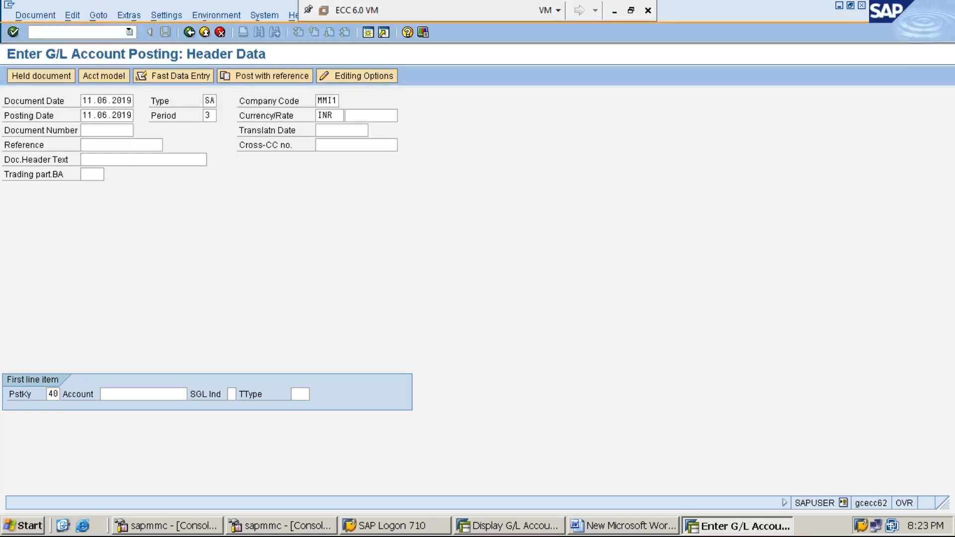
pyautogui.press('F4')
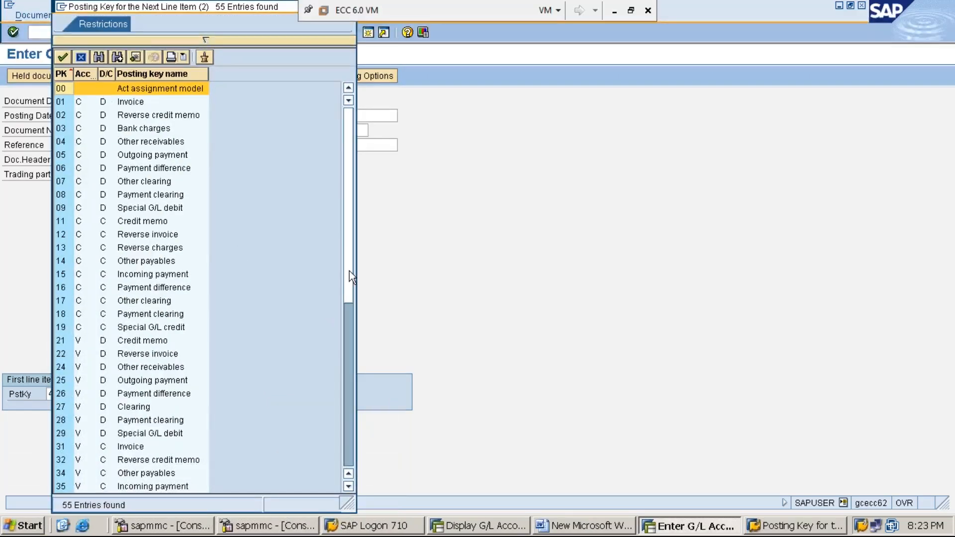
pyautogui.moveTo(350, 266); pyautogui.dragTo(357, 448)
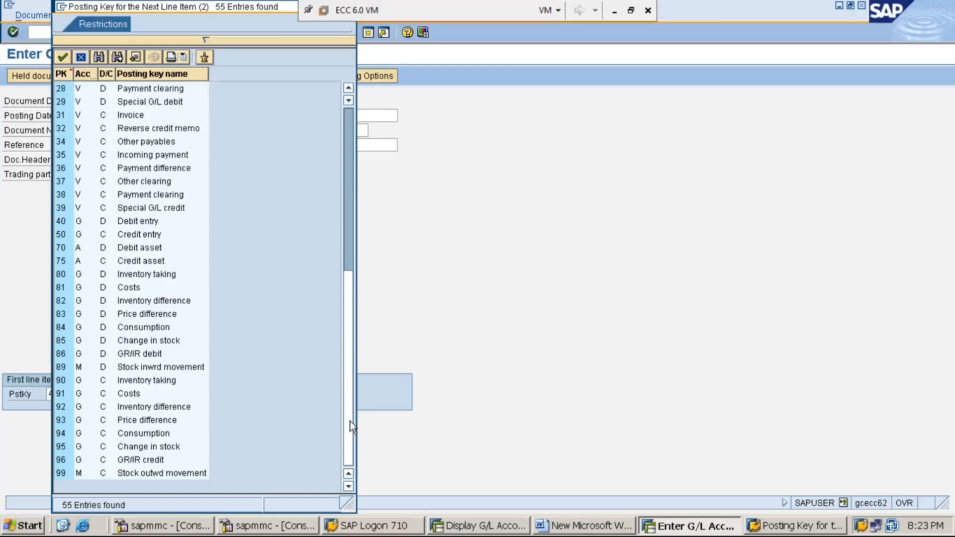
pyautogui.moveTo(350, 421); pyautogui.dragTo(337, 195)
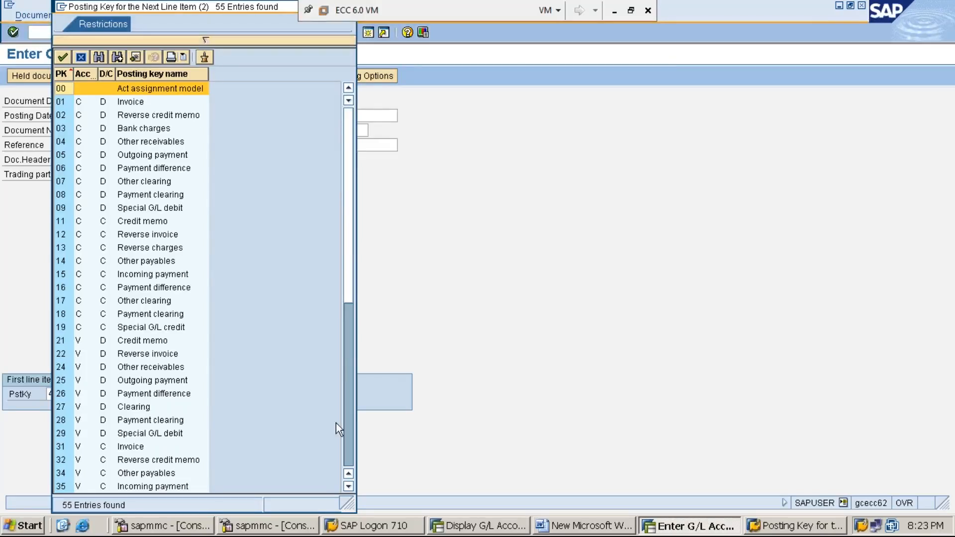
pyautogui.click(348, 487)
pyautogui.click(348, 487)
pyautogui.click(348, 488)
pyautogui.click(348, 487)
pyautogui.click(348, 487)
pyautogui.click(348, 487)
pyautogui.click(348, 487)
pyautogui.click(349, 487)
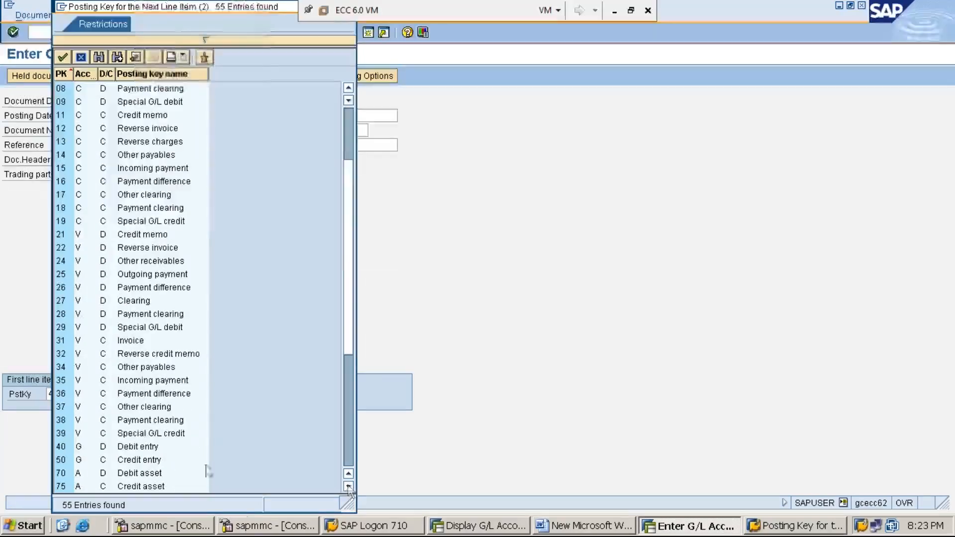
pyautogui.click(132, 449)
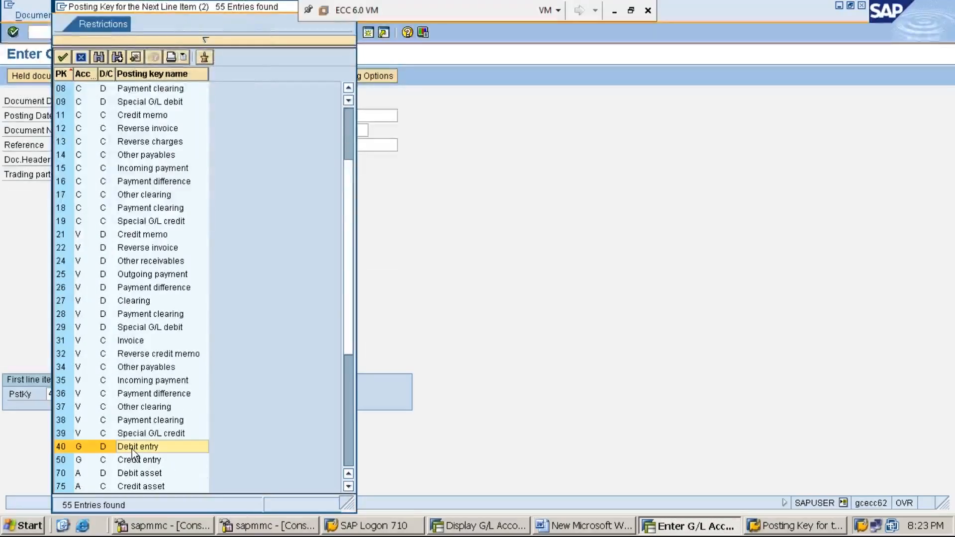
pyautogui.click(62, 450)
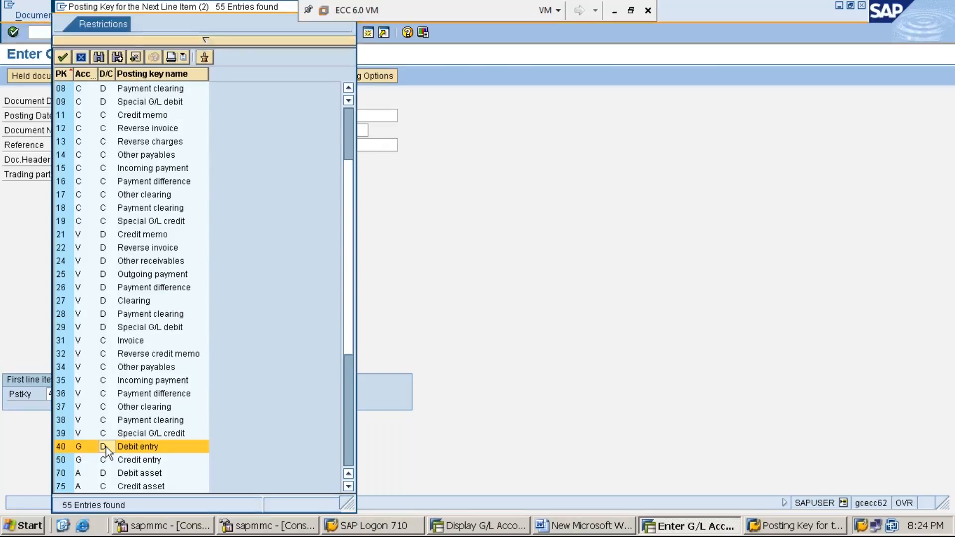
pyautogui.doubleClick(65, 448)
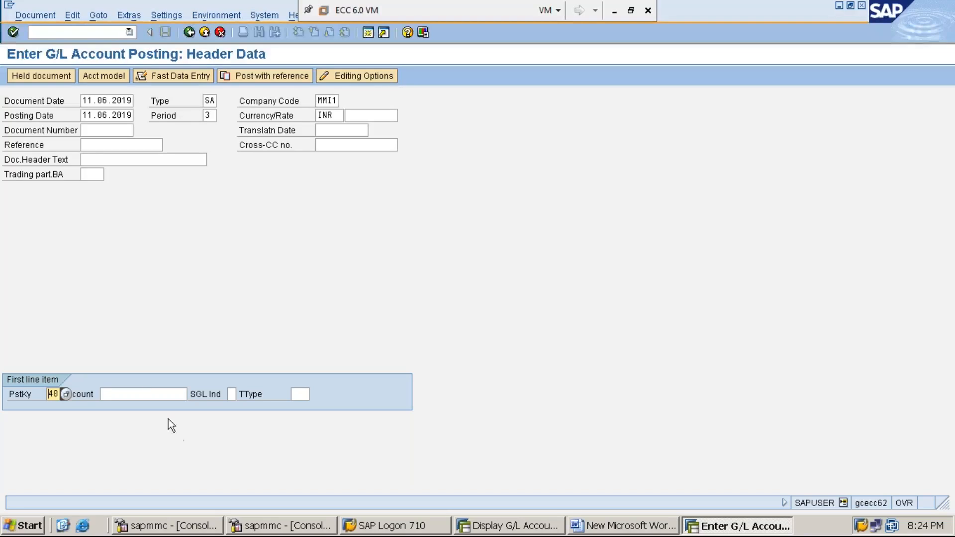
# Switch to the Word notes and start a new paragraph after a blank line below step 7.
pyautogui.click(147, 391)
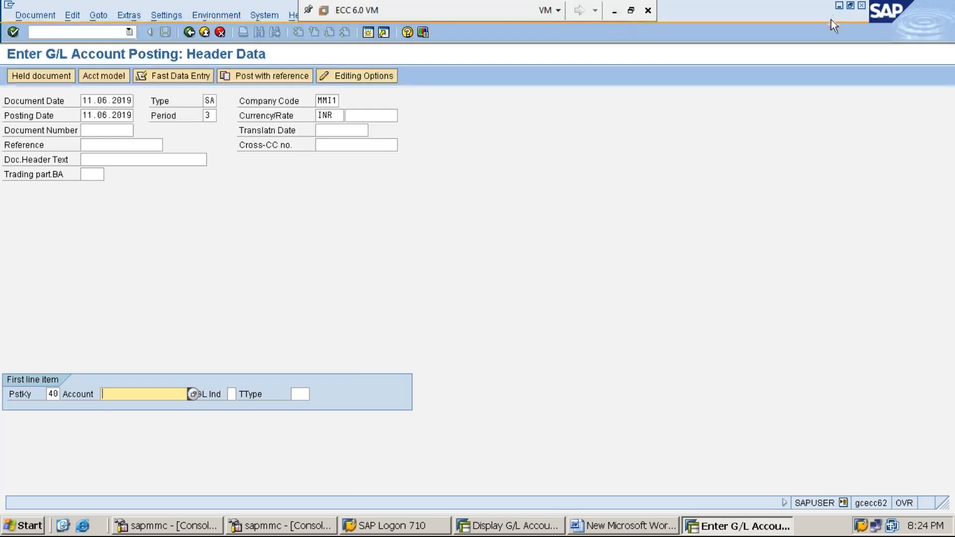
pyautogui.click(839, 7)
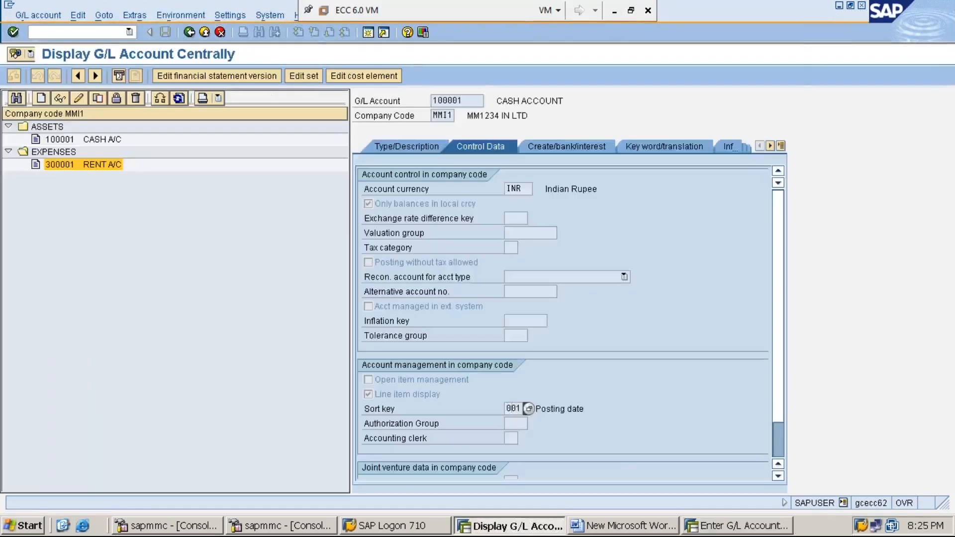
pyautogui.click(632, 530)
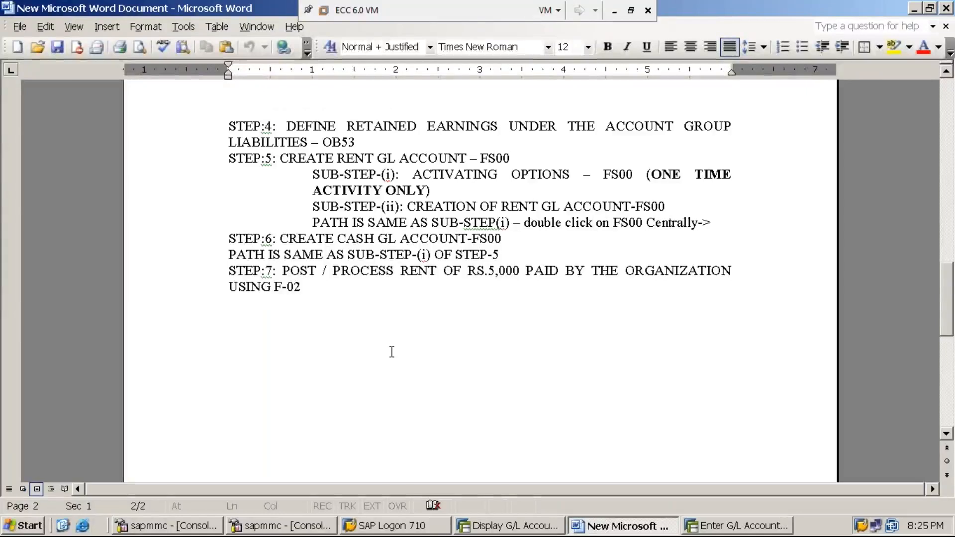
pyautogui.click(345, 294)
pyautogui.press('Return')
# Write the rules "DEBIT – ALL EXPENSES & LOSSES" and "CREDIT – ALL INCOME / GAIN" on separate lines.
pyautogui.press('Return')
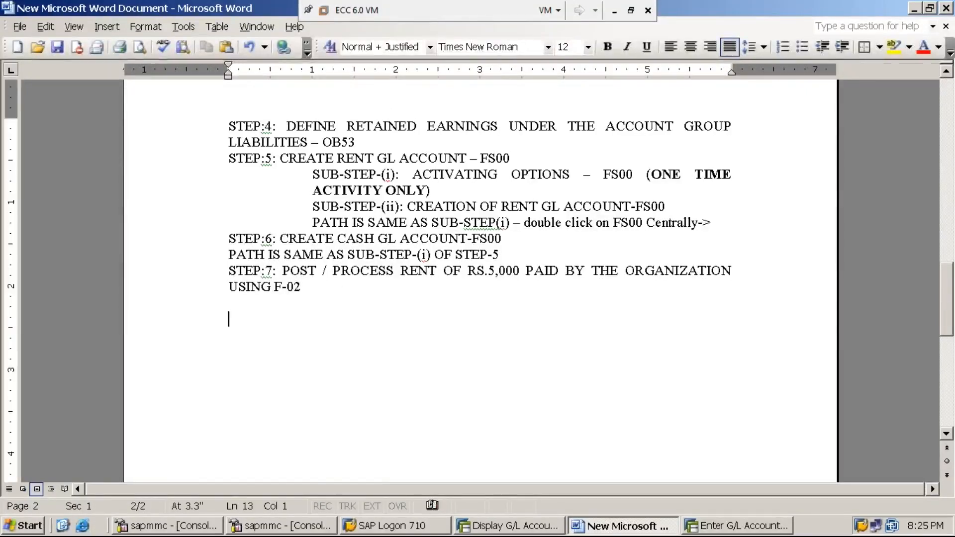
pyautogui.write('DEB')
pyautogui.write('IT - ')
pyautogui.write('ALL EXPE')
pyautogui.write('NSES ')
pyautogui.write('& LOSS')
pyautogui.write('ES')
pyautogui.press('Return')
pyautogui.write('CREDIT - ')
pyautogui.write('ALL INCOME / GAIN')
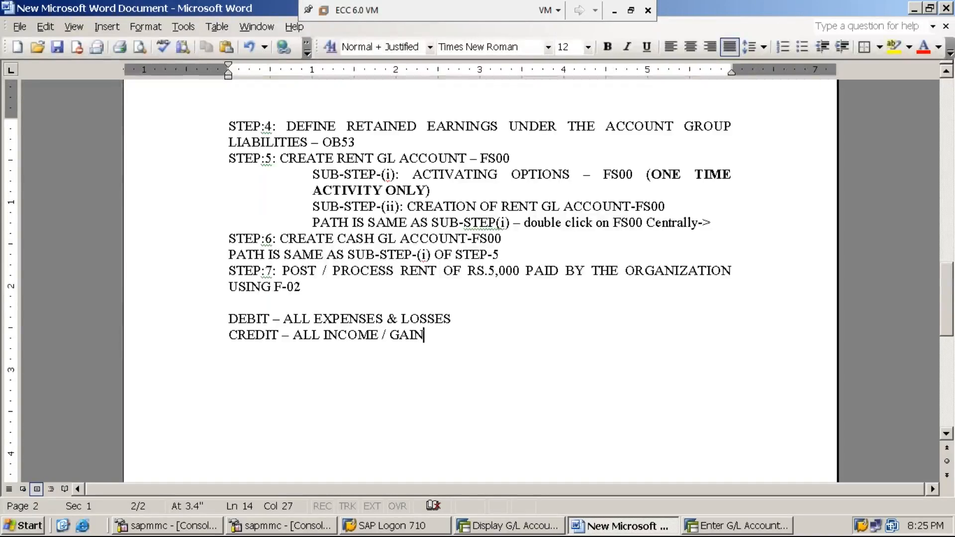
pyautogui.write('DE')
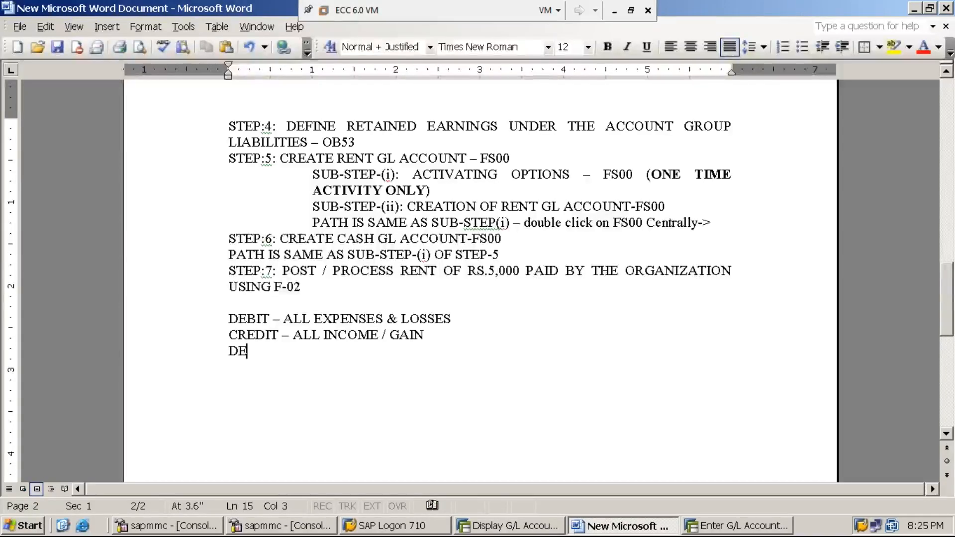
pyautogui.write('BIT - ')
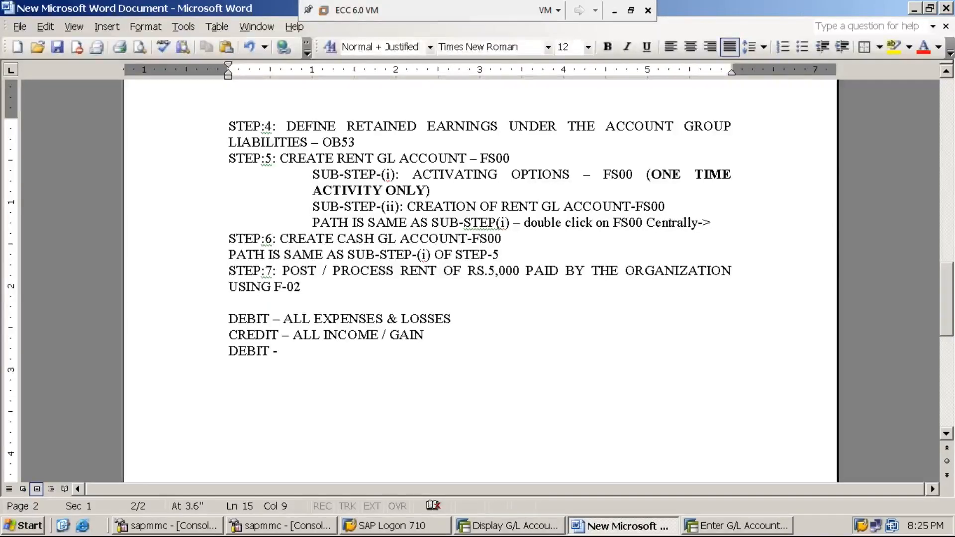
pyautogui.write('CAS')
# Add the rule "DEBIT – CASH INCOMING" on a new line below the income and gain rule.
pyautogui.press('BackSpace')
pyautogui.press('BackSpace')
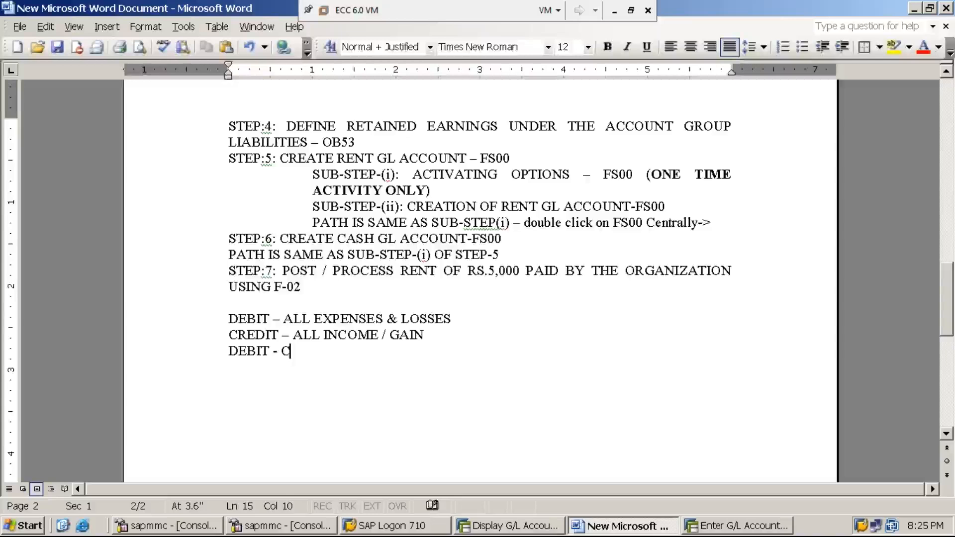
pyautogui.write('ASH IN')
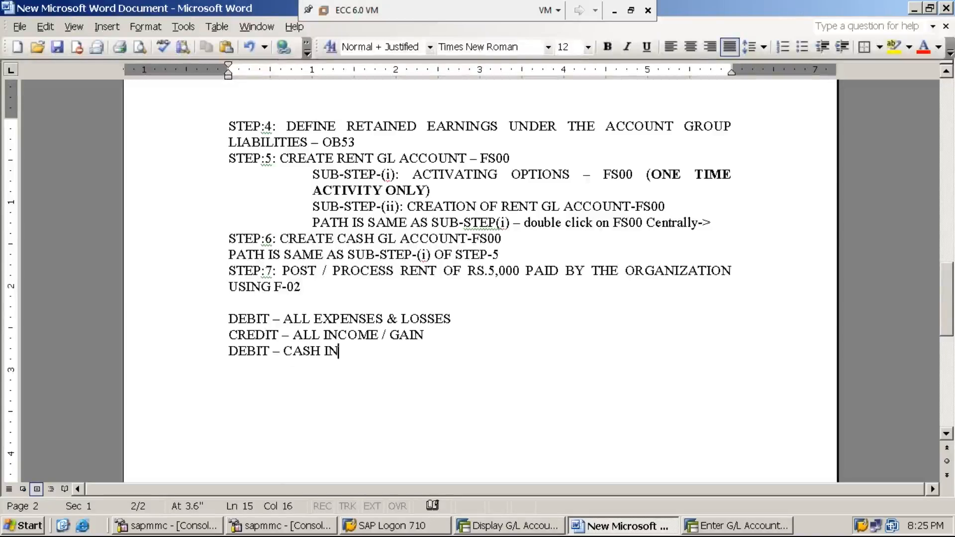
pyautogui.write('COMING')
# Write the rule "CREDIT – CASH OUT GOING" on the next line and leave a blank line below it.
pyautogui.press('Return')
pyautogui.write('CREDIT - ')
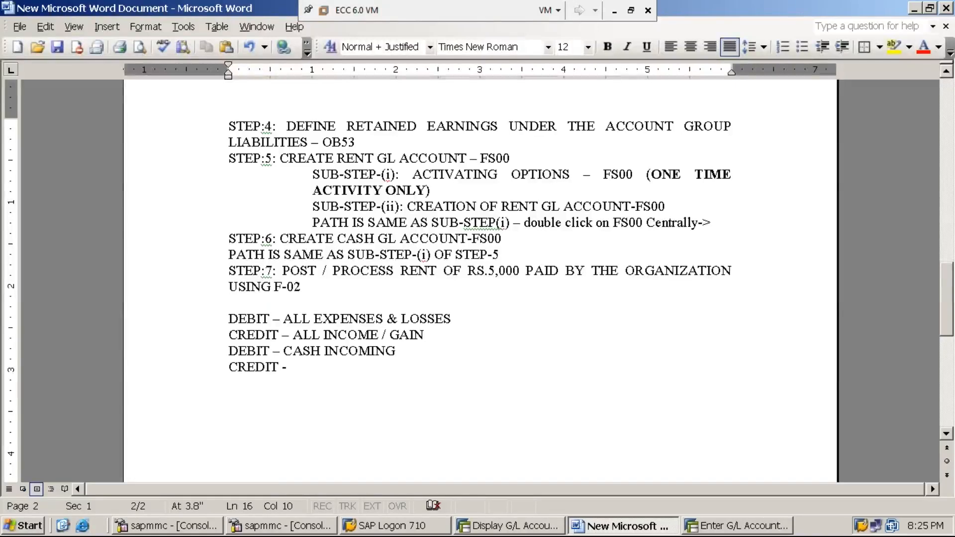
pyautogui.write('CASH OUT GOING')
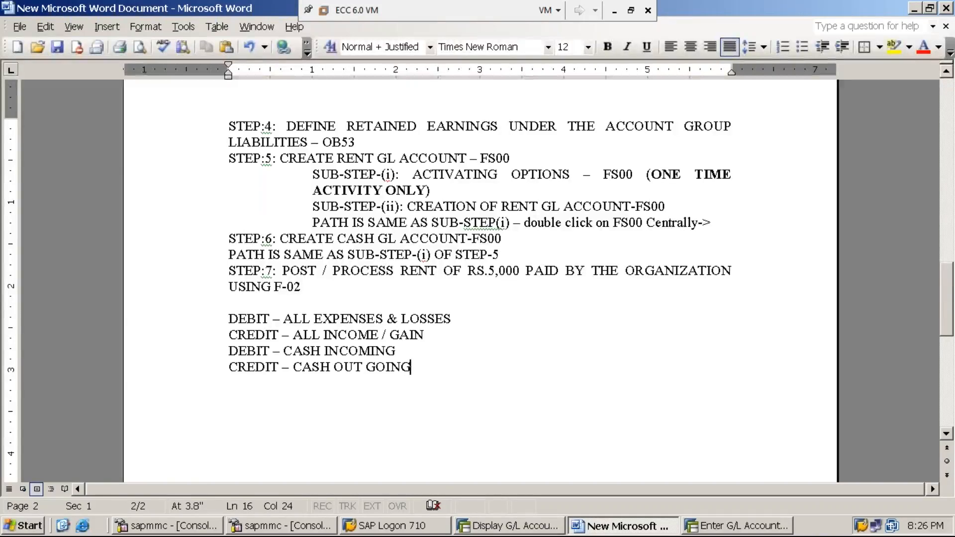
pyautogui.press('Return')
pyautogui.press('Return')
pyautogui.write('DEBIT')
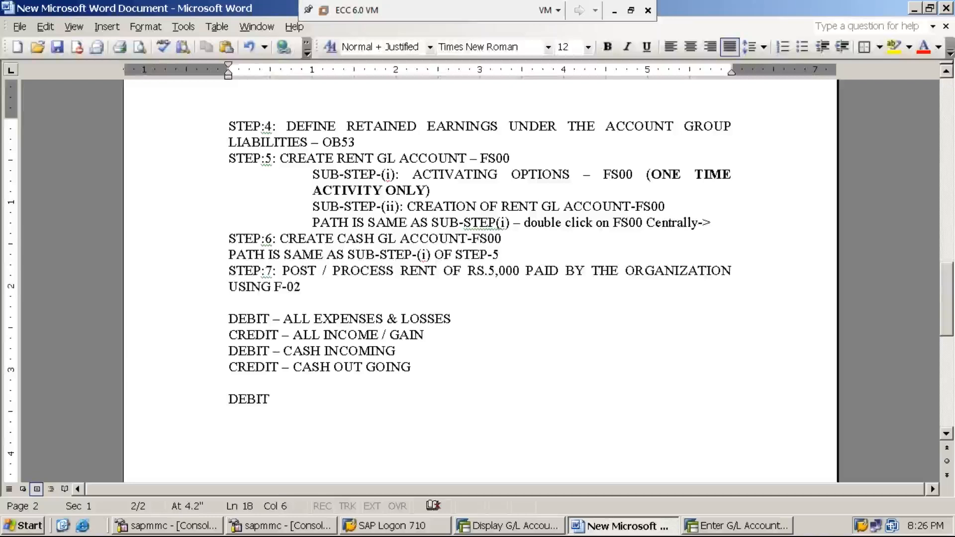
pyautogui.press('BackSpace')
pyautogui.press('BackSpace')
pyautogui.press('BackSpace')
pyautogui.press('BackSpace')
pyautogui.press('BackSpace')
# Write the line "FOR DEBIT – USE POSTING KEY:40" below the blank line and start a new line.
pyautogui.write('F')
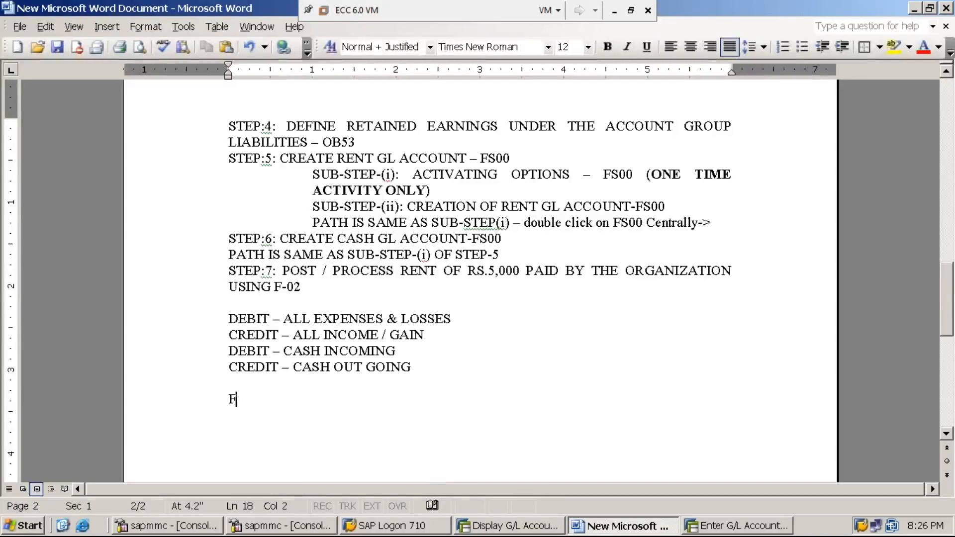
pyautogui.write('OR DEBIT')
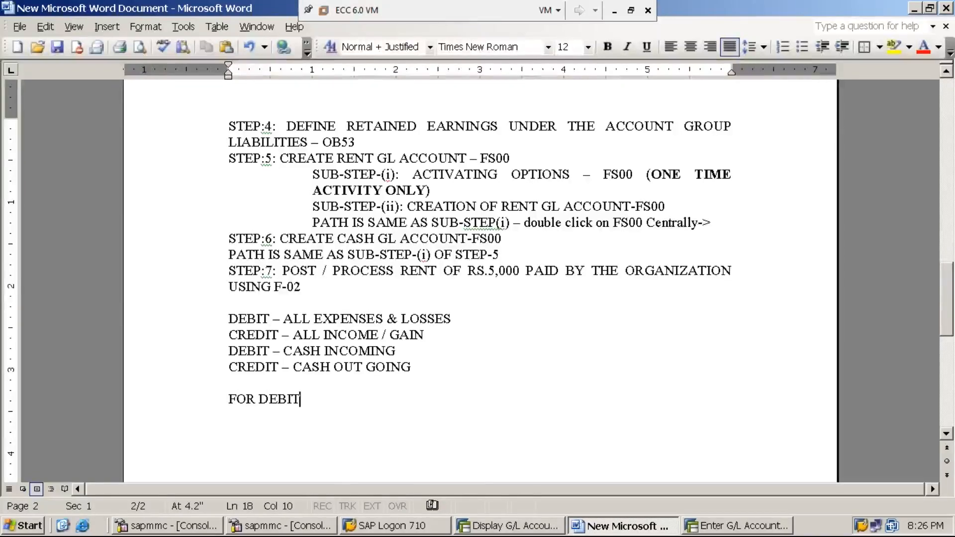
pyautogui.write(' - USE ')
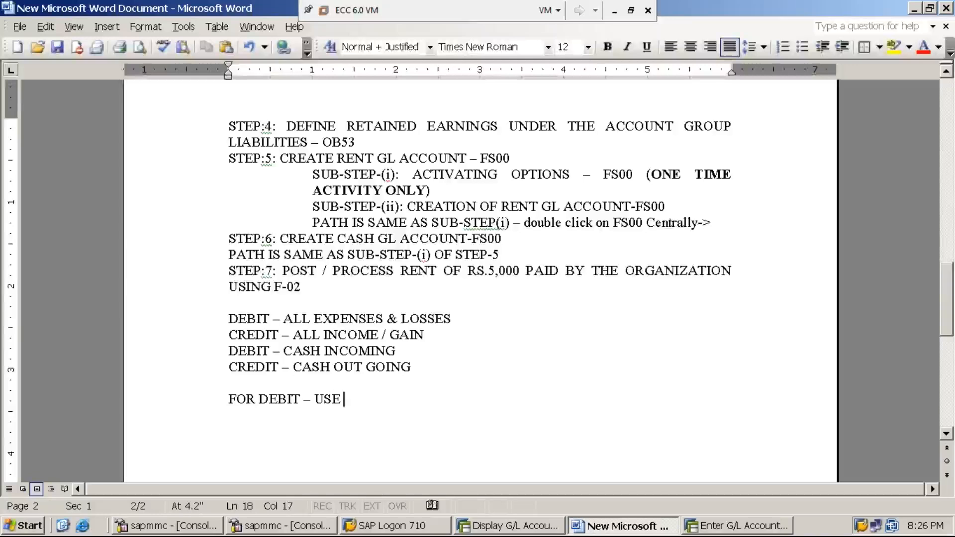
pyautogui.write('POSTING KEY')
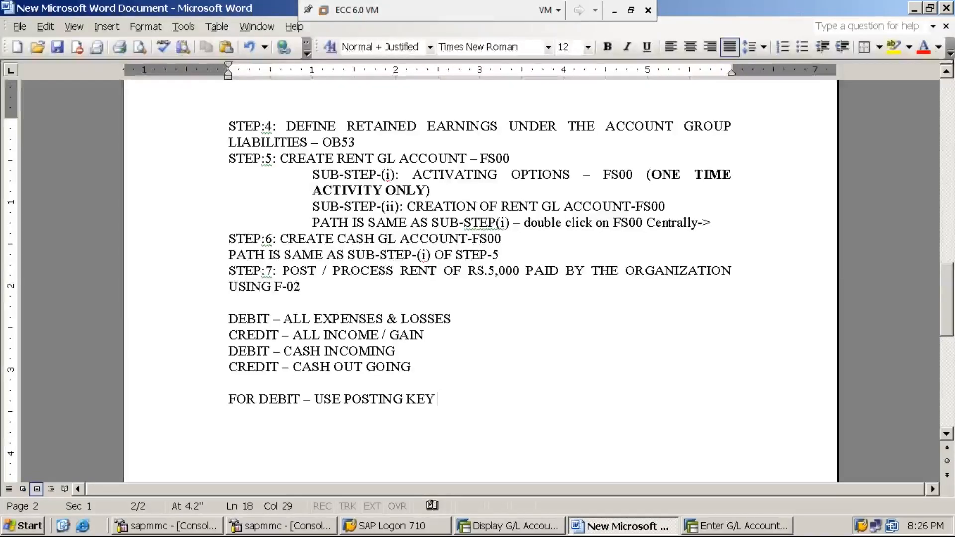
pyautogui.press('BackSpace')
pyautogui.write(':40')
pyautogui.press('Return')
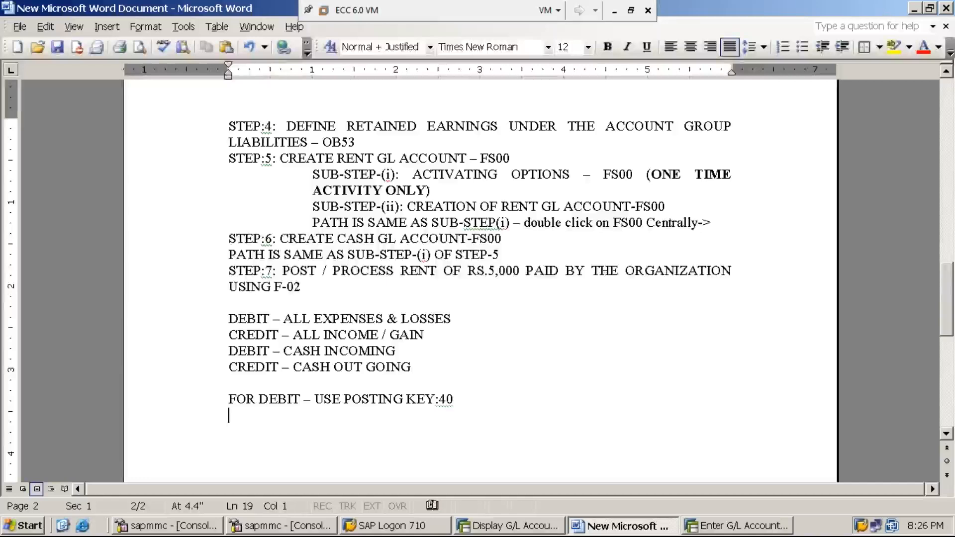
# Write the line "FOR CREDIT – USE POSTING KEY:50" below the debit posting key note.
pyautogui.write('FOR CRED')
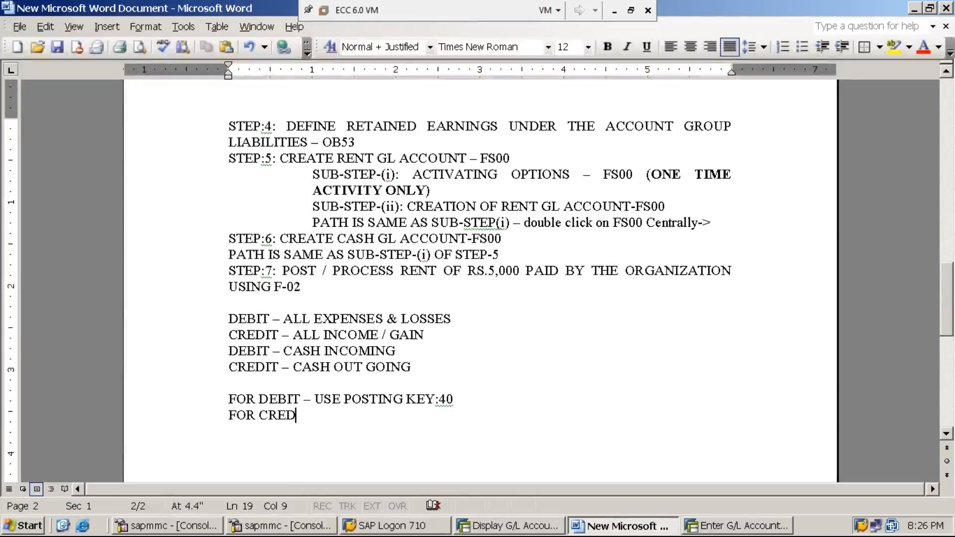
pyautogui.write('IT – USE ')
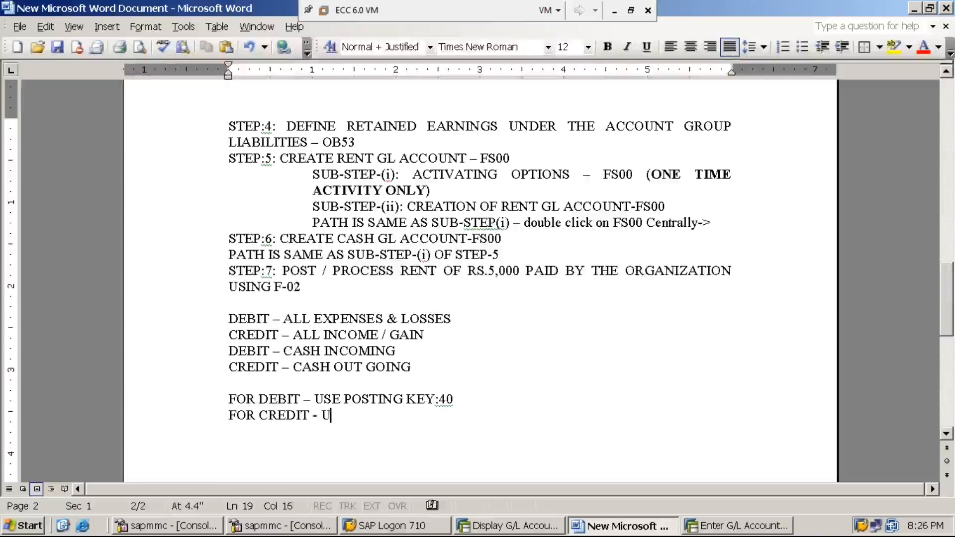
pyautogui.write('POSTING ')
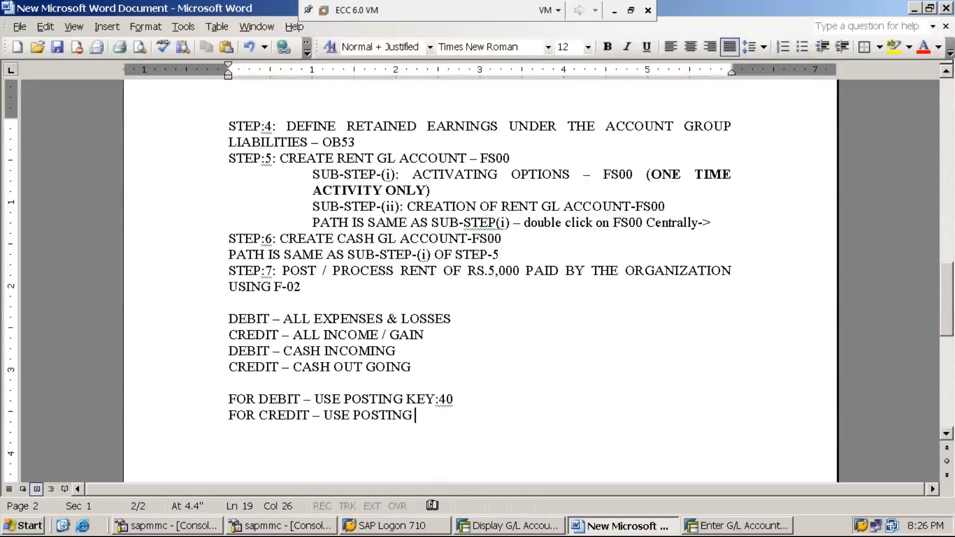
pyautogui.write('KEY')
pyautogui.click(302, 287)
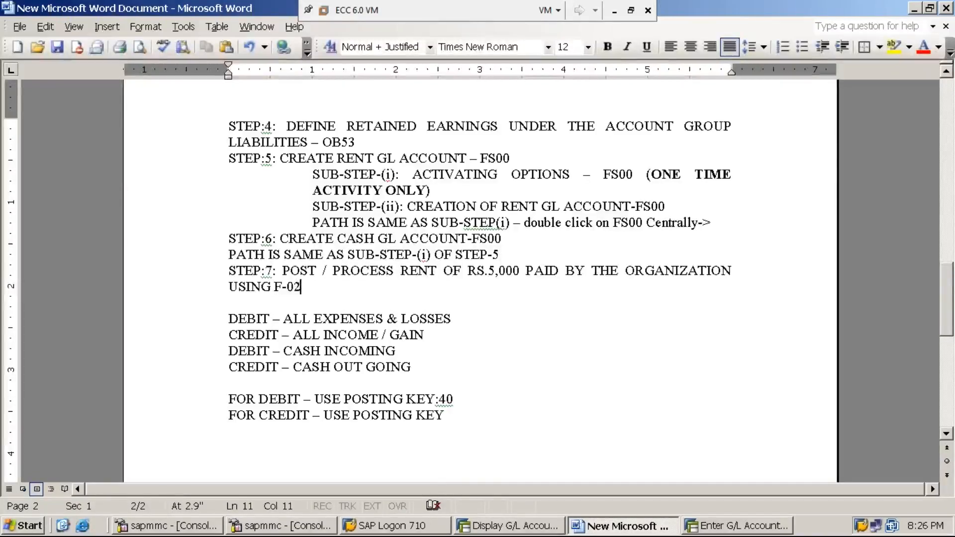
pyautogui.click(448, 415)
pyautogui.write(':50')
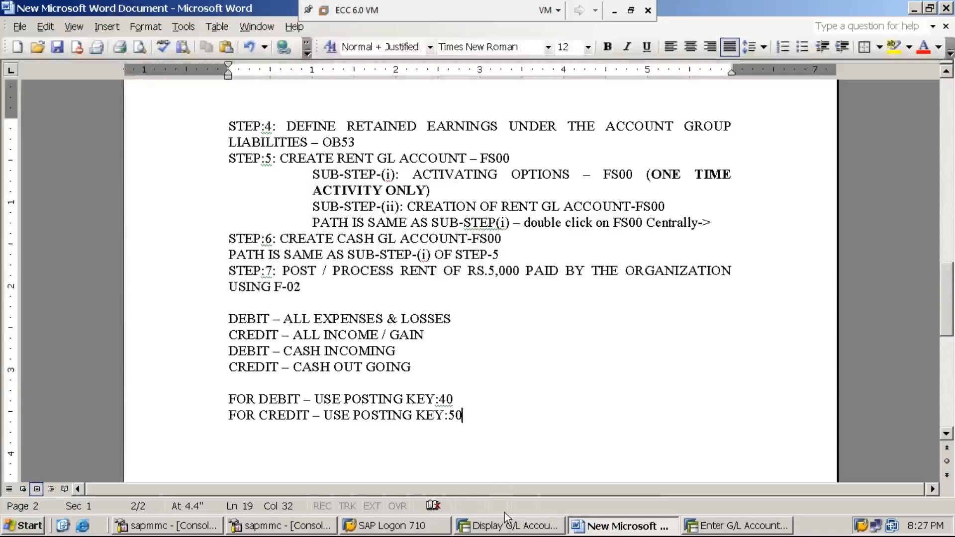
# Switch to the SAP G/L posting and select posting key 40, Debit entry, from the available keys for the first line item.
pyautogui.click(714, 530)
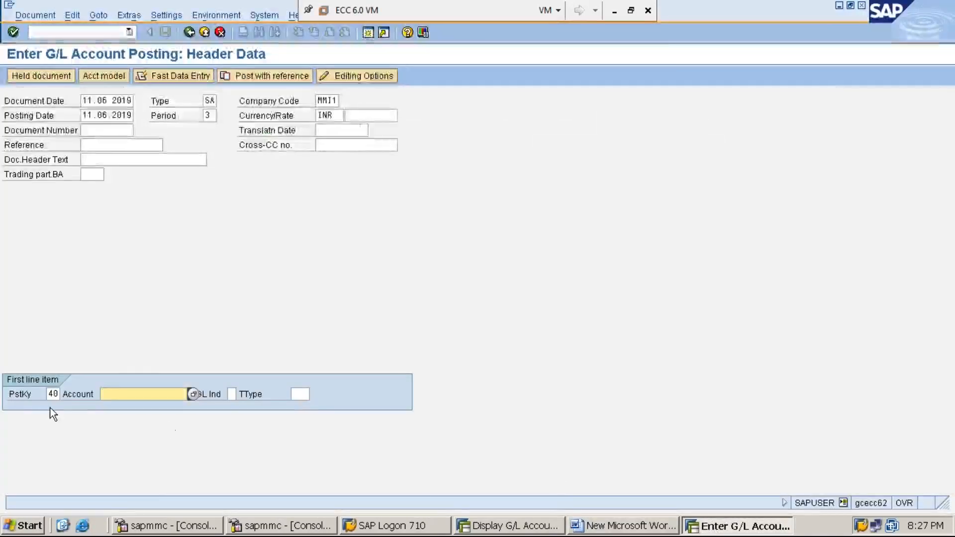
pyautogui.doubleClick(49, 394)
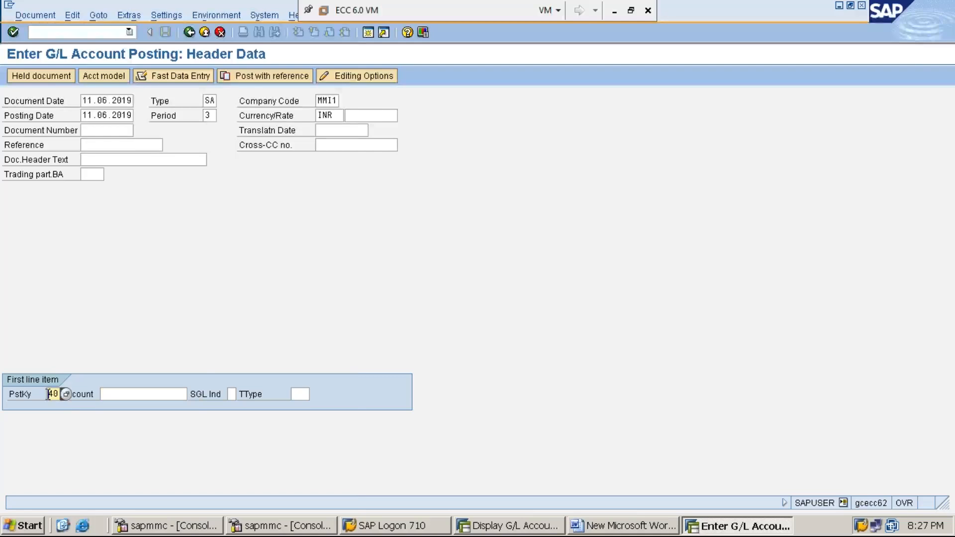
pyautogui.click(66, 394)
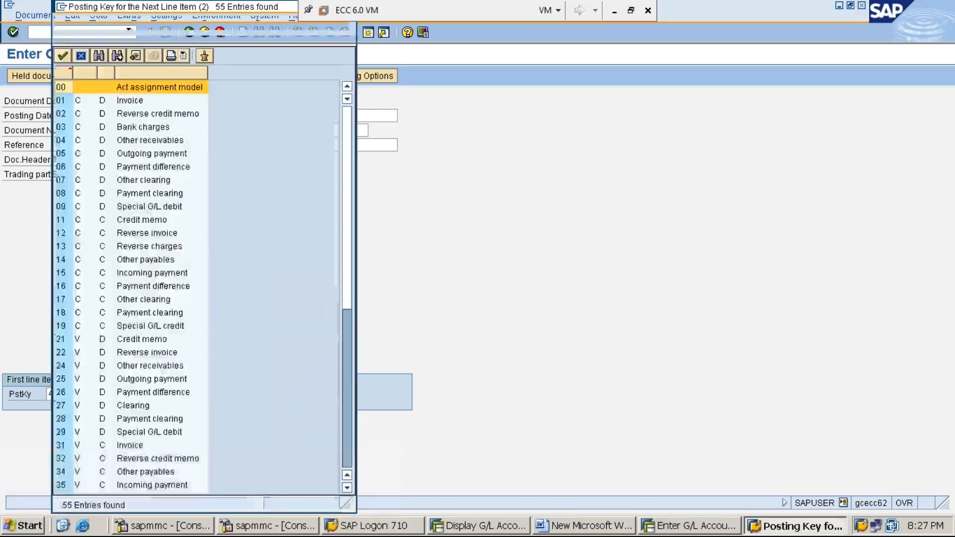
pyautogui.click(353, 489)
pyautogui.click(353, 488)
pyautogui.click(353, 489)
pyautogui.click(353, 489)
pyautogui.click(352, 488)
pyautogui.click(352, 488)
pyautogui.click(353, 488)
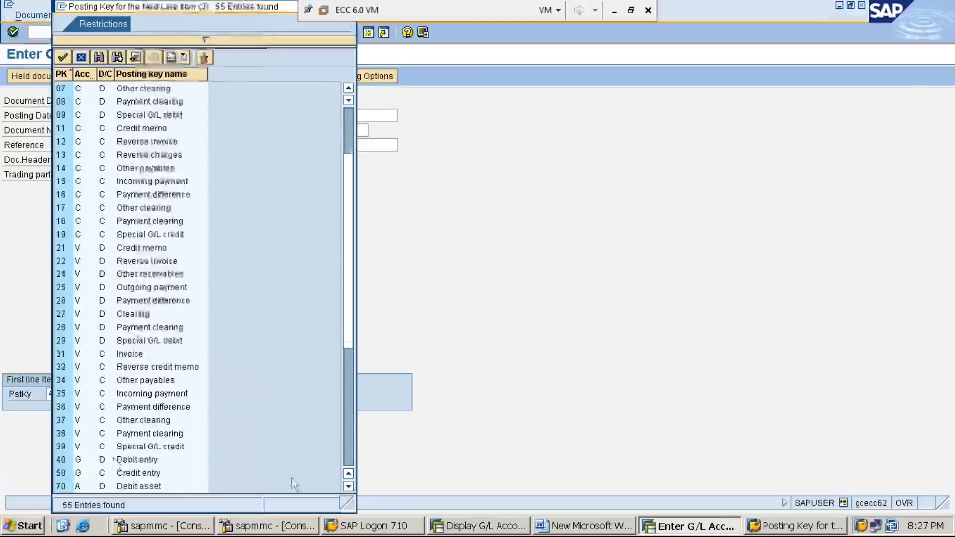
pyautogui.click(79, 461)
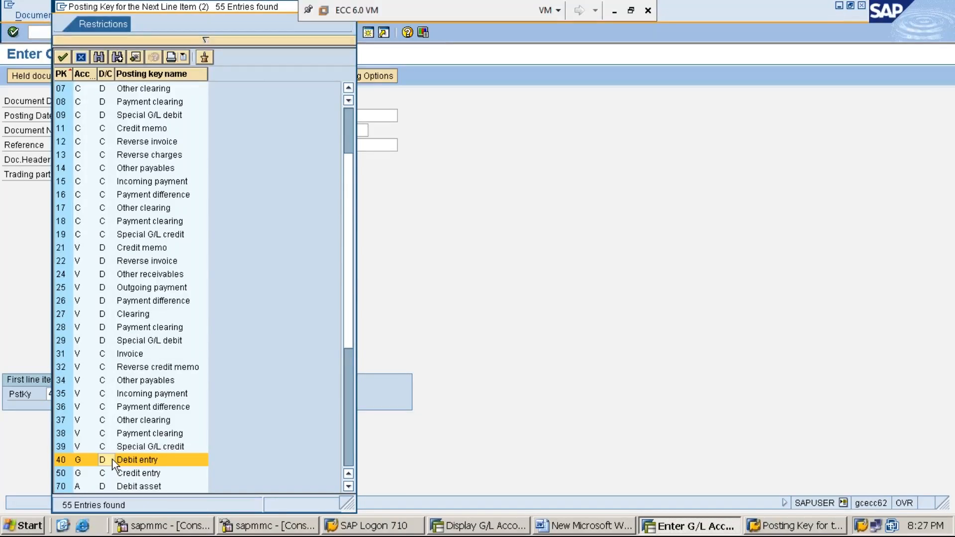
pyautogui.doubleClick(62, 461)
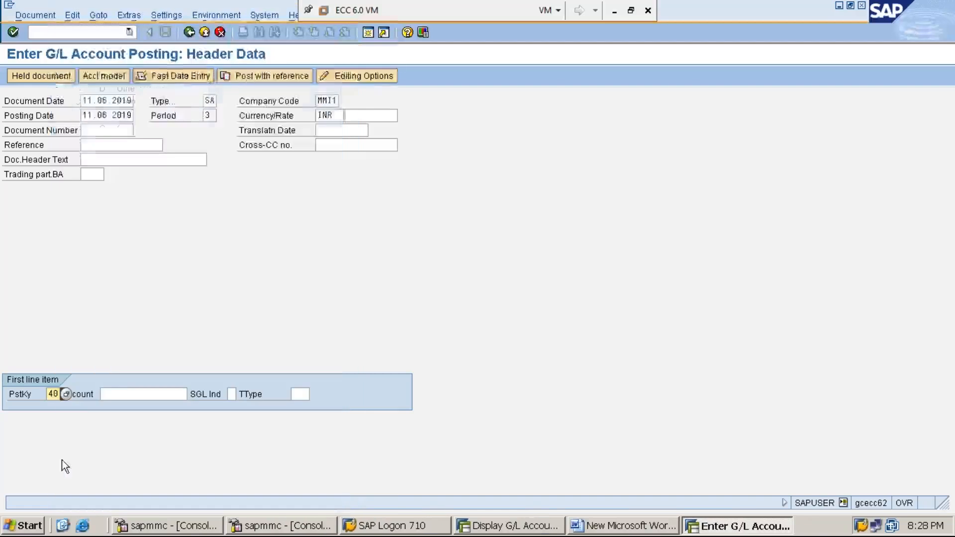
pyautogui.click(129, 393)
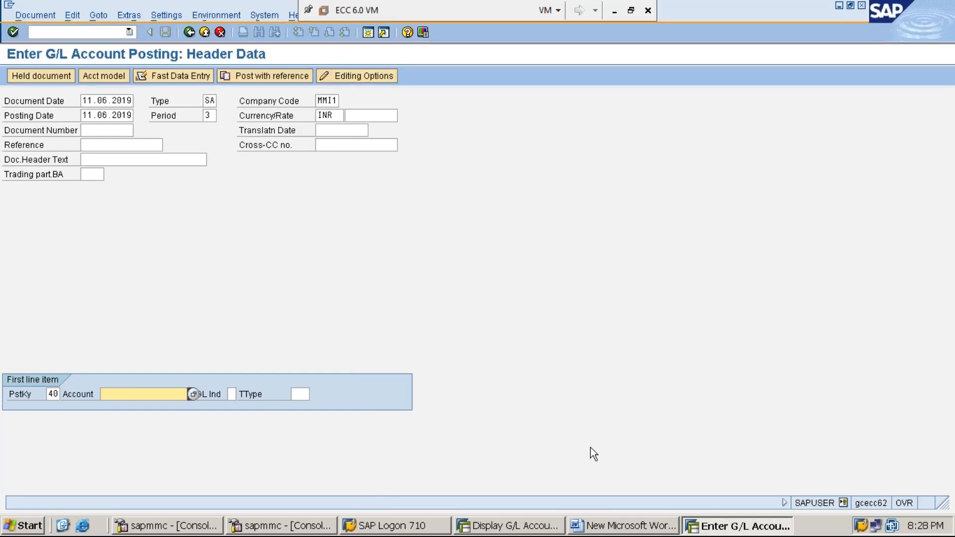
# Check the expense debit rule and the rent transaction in the Word notes, and look up the rent account in SAP's G/L account display.
pyautogui.click(614, 529)
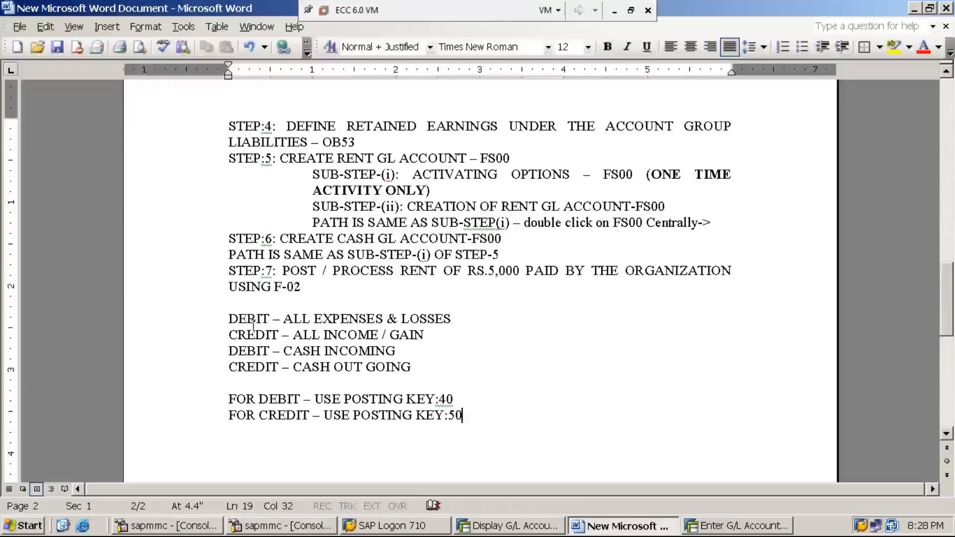
pyautogui.moveTo(384, 318); pyautogui.dragTo(315, 318)
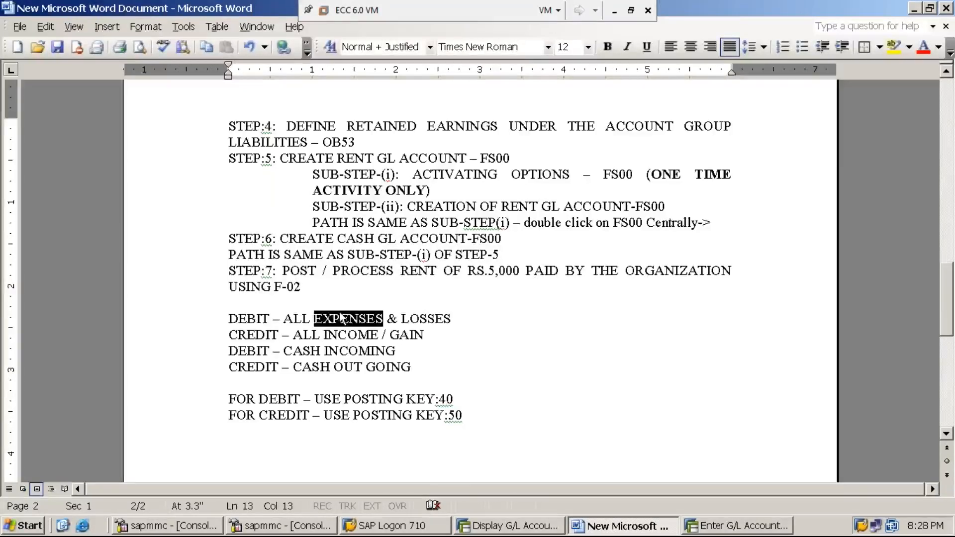
pyautogui.moveTo(403, 271); pyautogui.dragTo(437, 272)
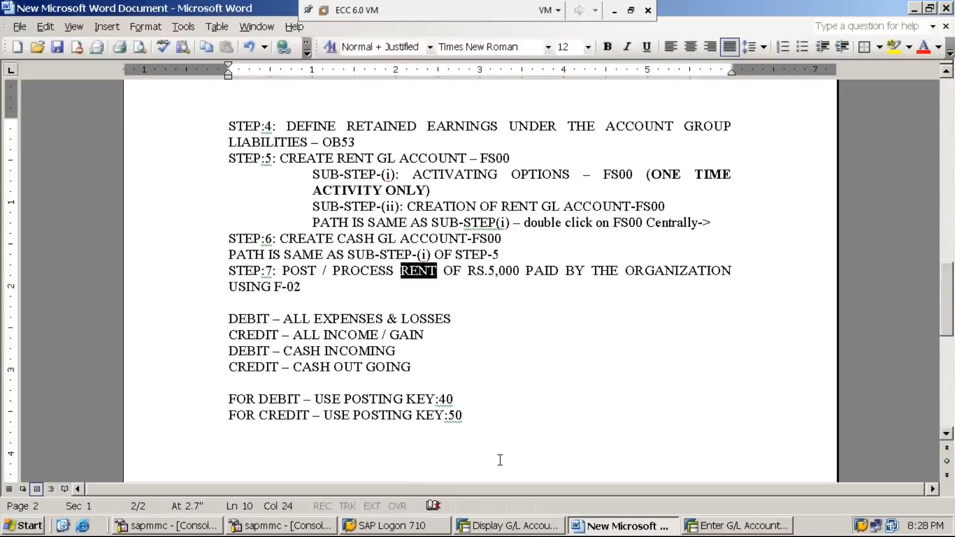
pyautogui.click(521, 530)
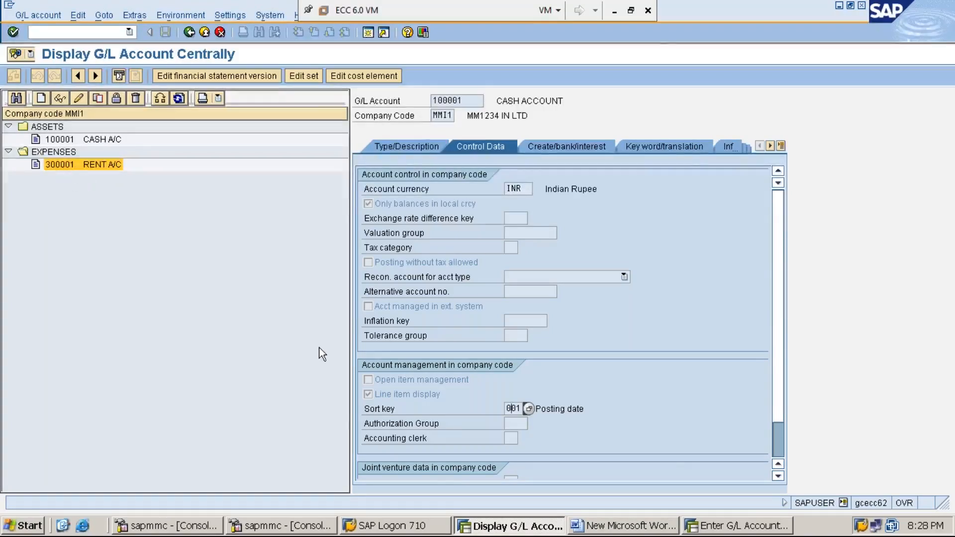
# Return to the posting header and enter G/L account 300001 for the first line item, leaving the special G/L indicator and transaction type blank.
pyautogui.click(728, 530)
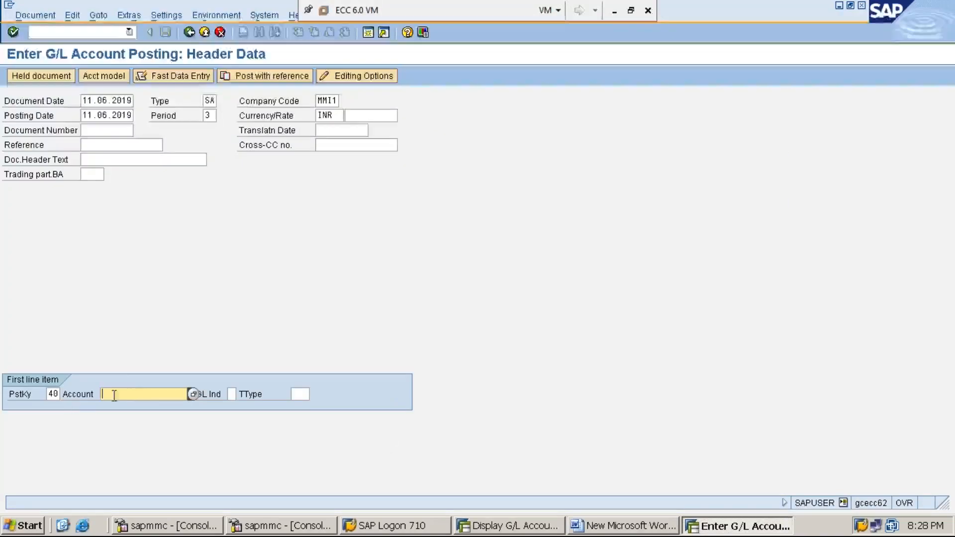
pyautogui.write('3')
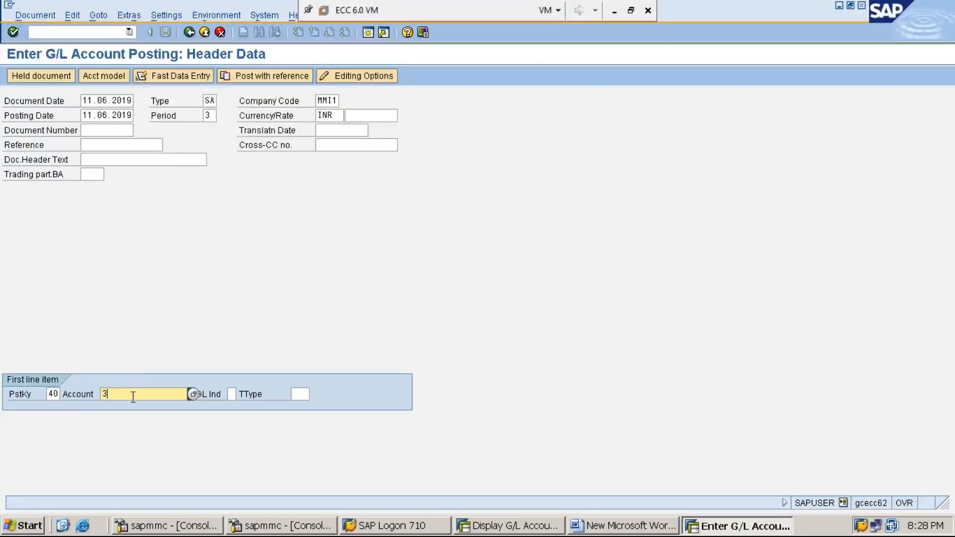
pyautogui.write('00001')
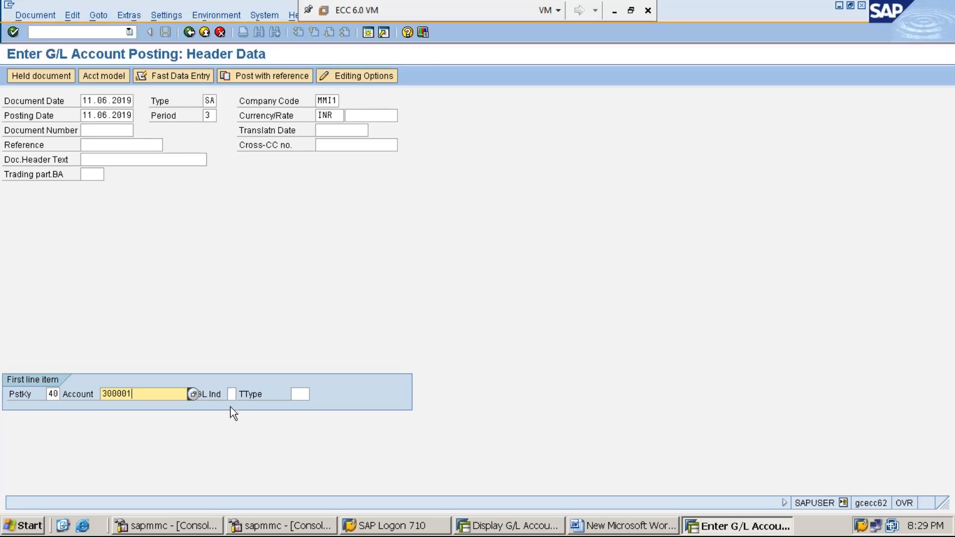
pyautogui.click(231, 394)
pyautogui.click(305, 393)
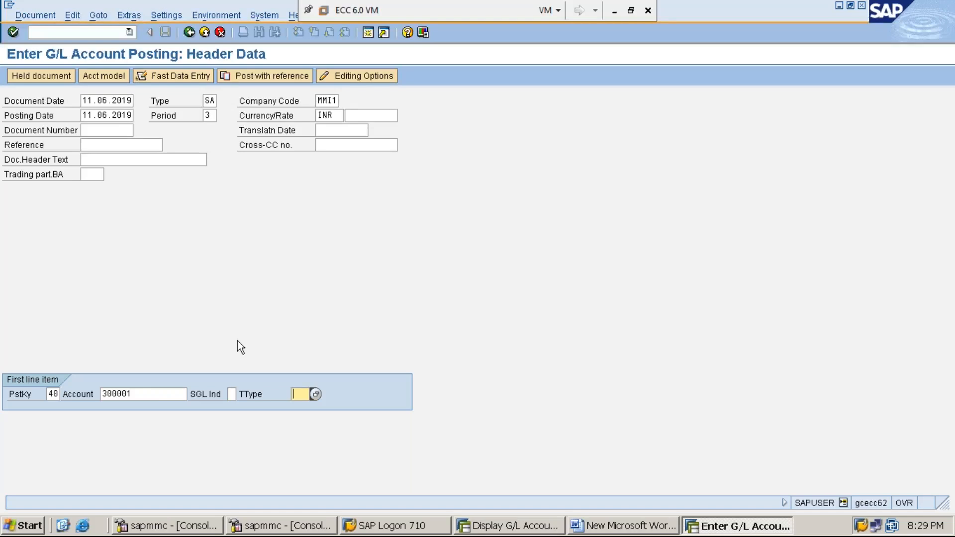
pyautogui.click(157, 394)
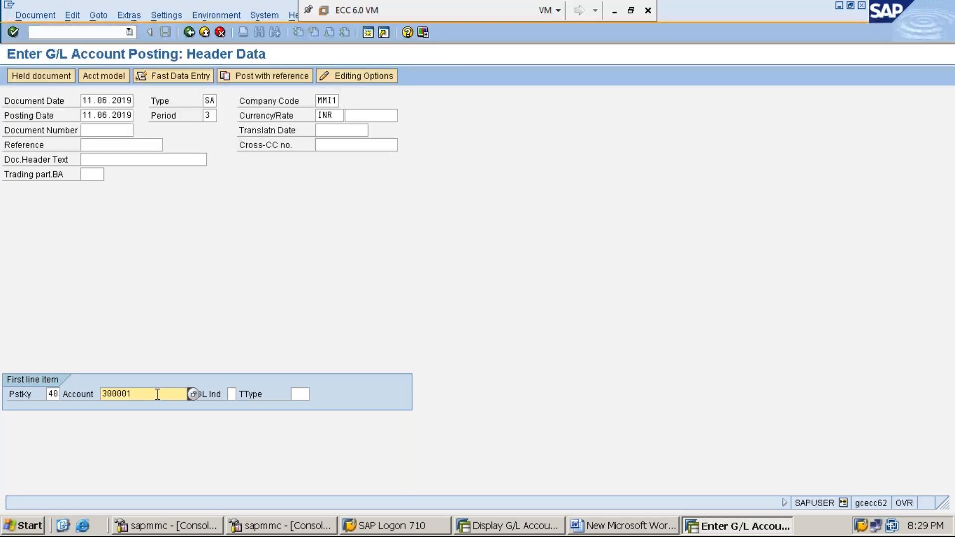
# Proceed to the rent account's debit item and set its amount to 5000 INR.
pyautogui.press('Return')
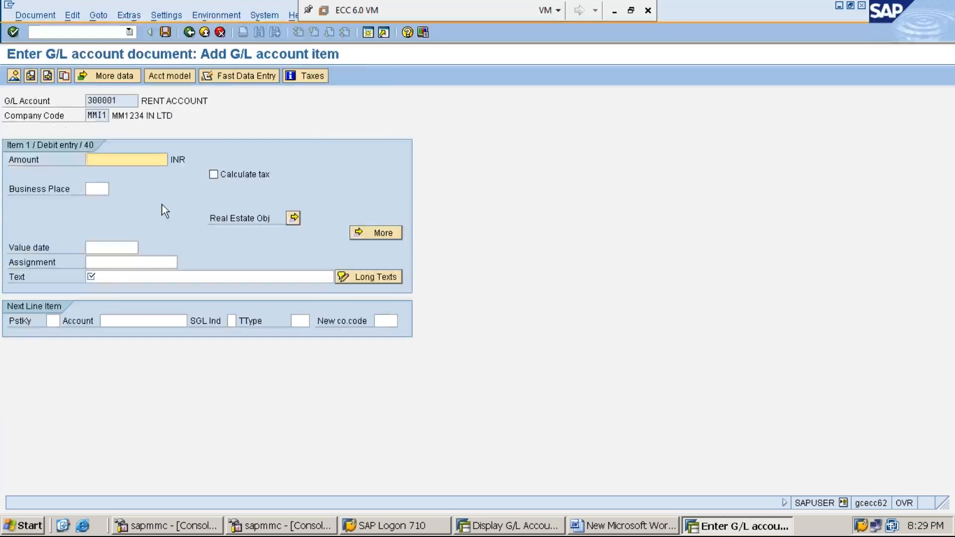
pyautogui.write('5000')
pyautogui.click(17, 277)
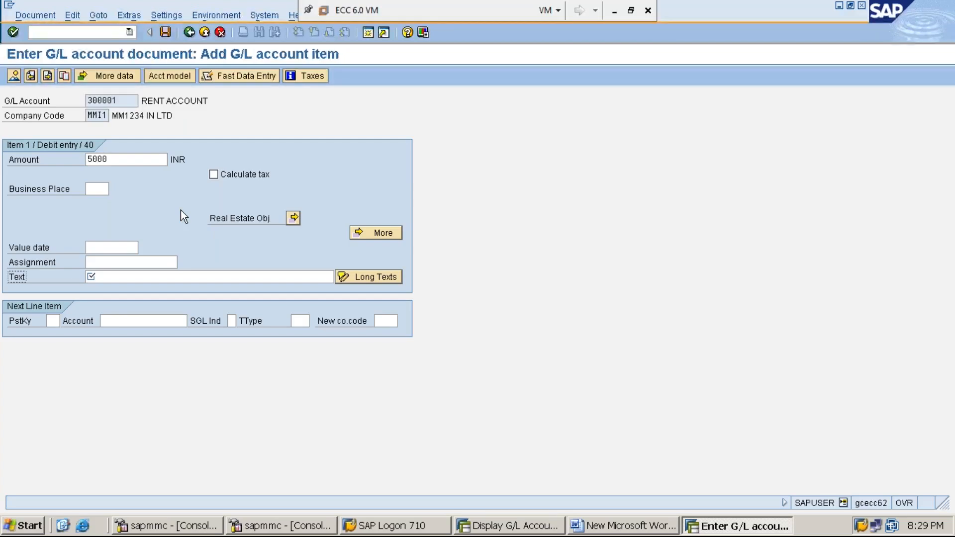
# Enter RENT PAID IN CASH as the text of the rent account's debit item.
pyautogui.click(151, 276)
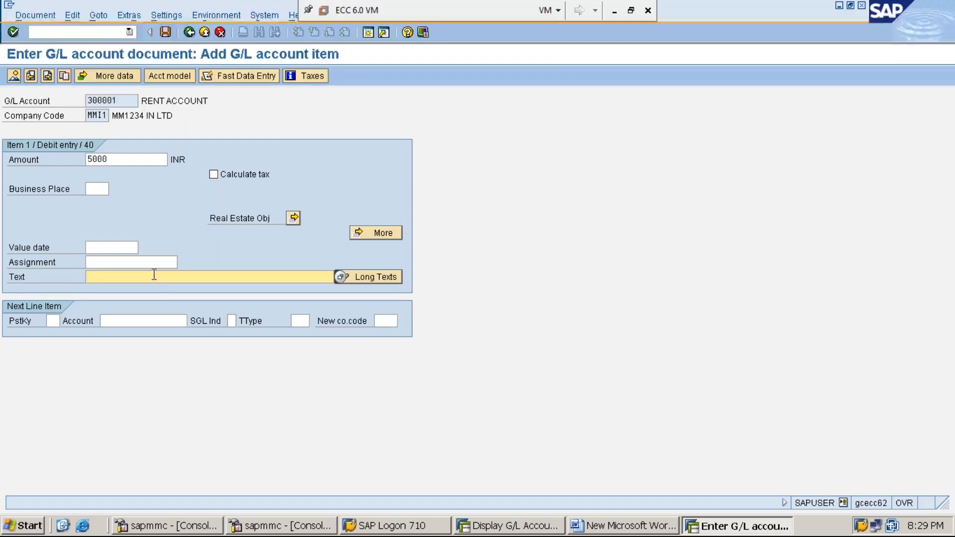
pyautogui.click(18, 277)
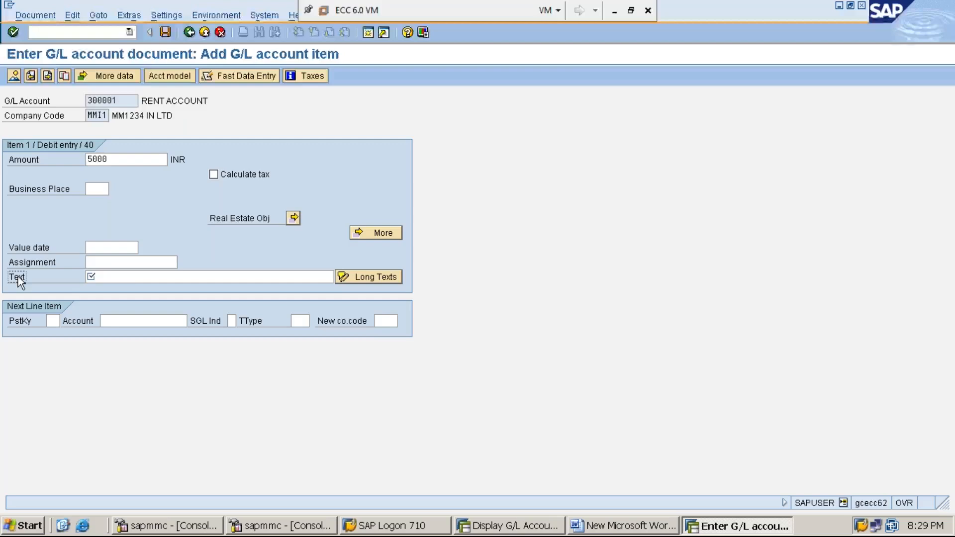
pyautogui.click(145, 280)
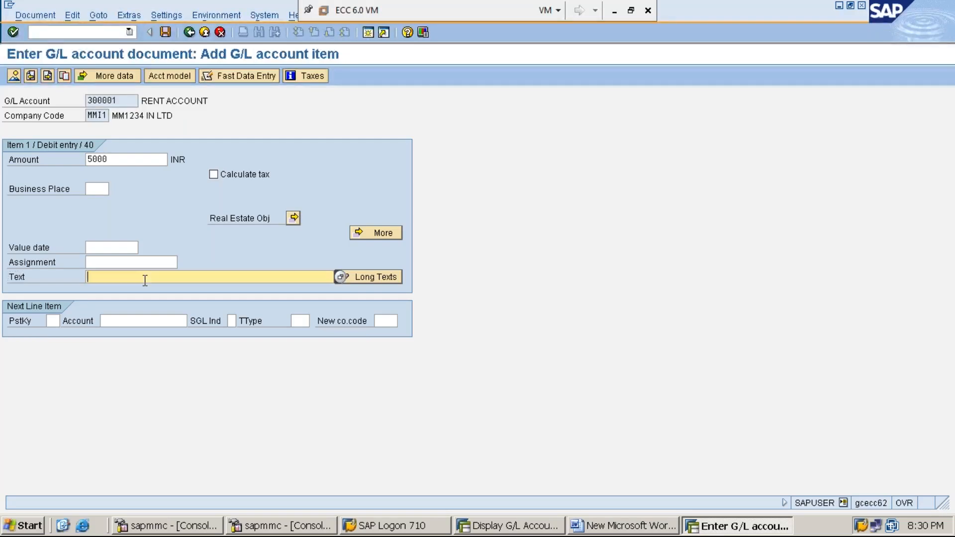
pyautogui.write('RNET')
pyautogui.write(' PAID')
pyautogui.press('BackSpace')
pyautogui.press('BackSpace')
pyautogui.press('BackSpace')
pyautogui.press('BackSpace')
pyautogui.press('BackSpace')
pyautogui.press('BackSpace')
pyautogui.press('BackSpace')
pyautogui.press('BackSpace')
pyautogui.press('BackSpace')
pyautogui.write('ENT PAID')
pyautogui.write('IN CASH')
# Set the next line item's posting key to 50 and check the outgoing-cash credit rule and credit posting key in the Word notes.
pyautogui.click(51, 321)
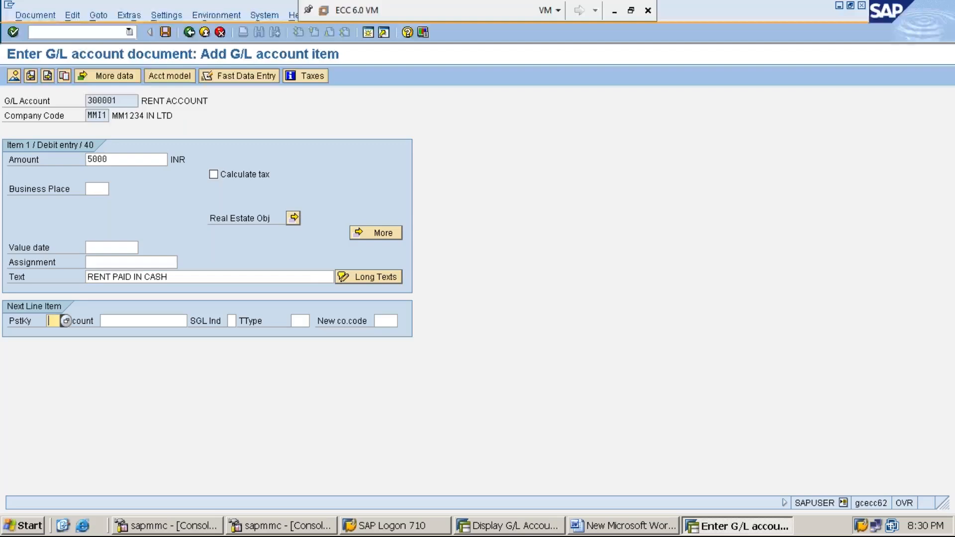
pyautogui.write('50')
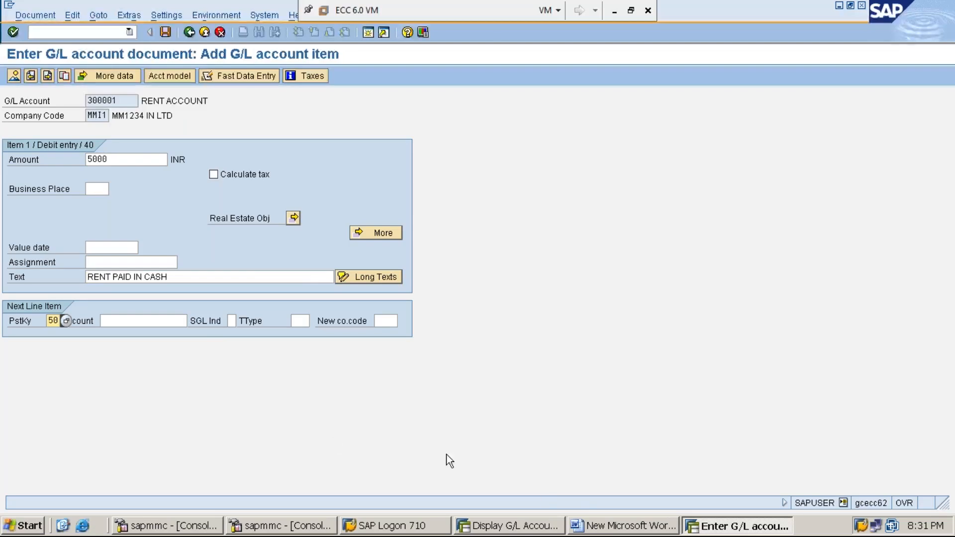
pyautogui.click(606, 528)
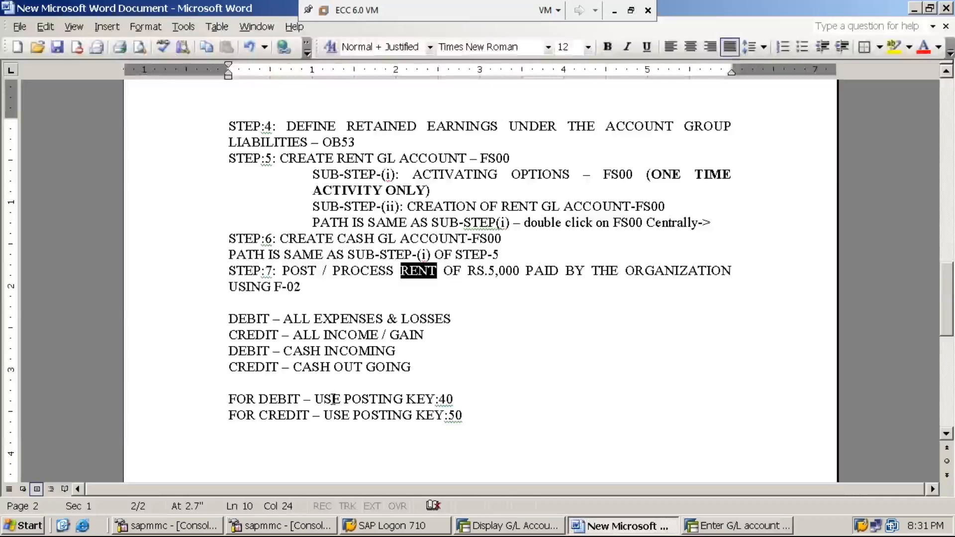
pyautogui.click(455, 415)
pyautogui.click(286, 415)
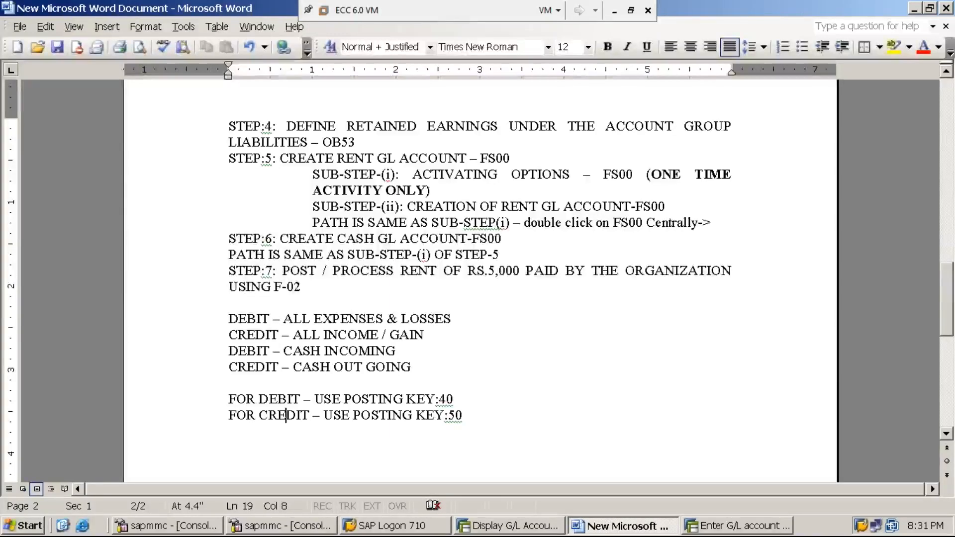
pyautogui.click(256, 371)
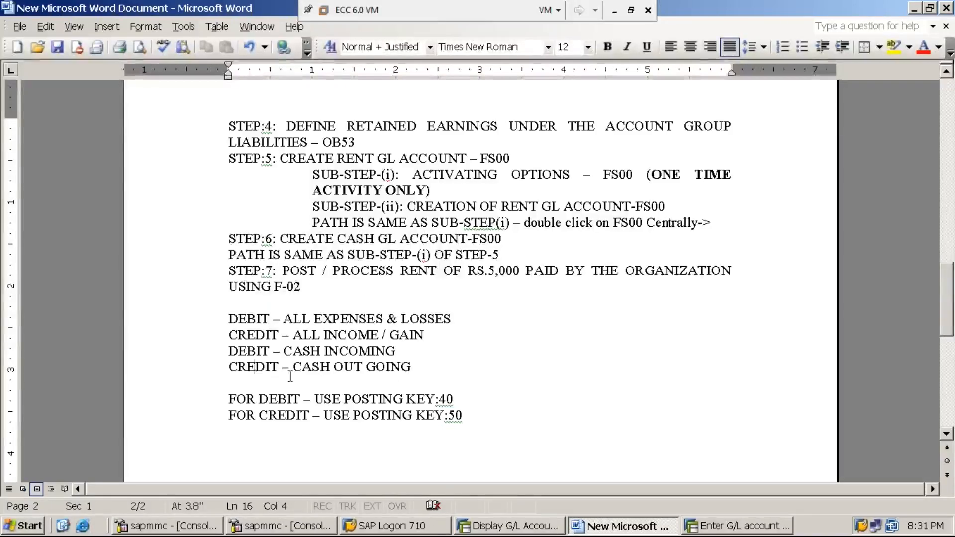
pyautogui.click(270, 371)
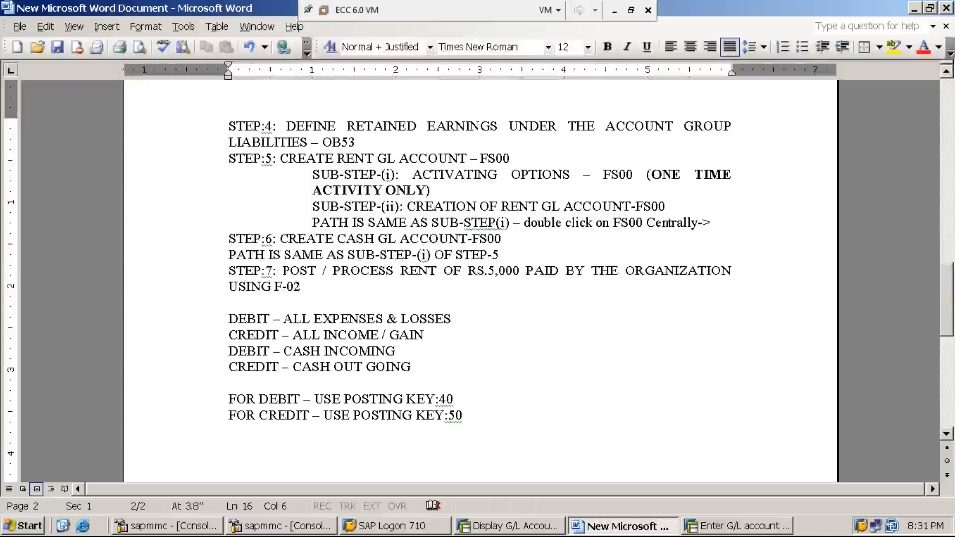
pyautogui.click(458, 418)
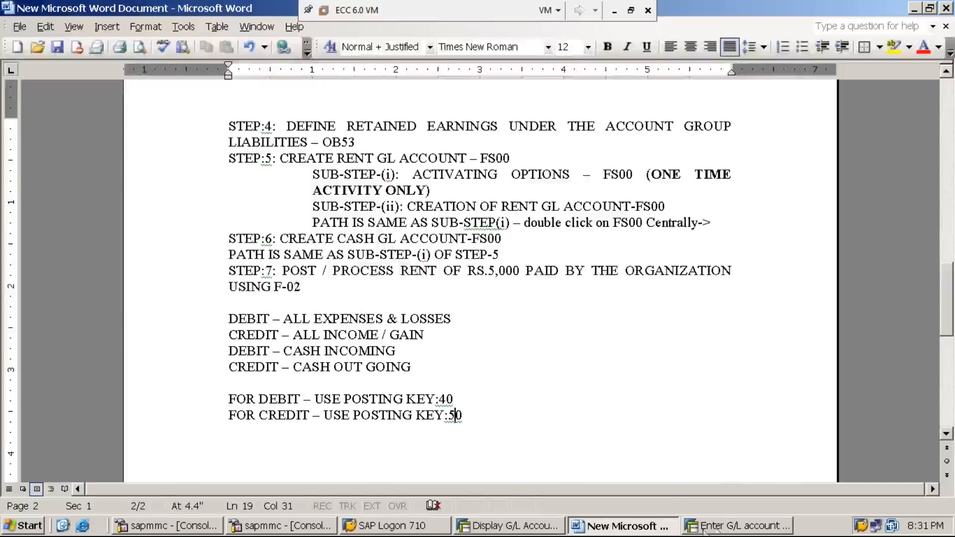
pyautogui.click(724, 530)
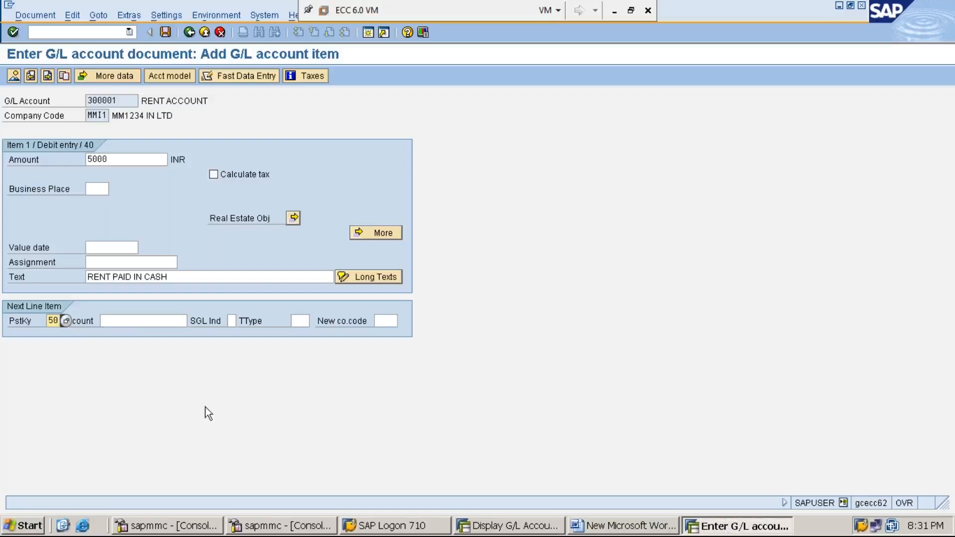
# Look up the cash account in SAP's G/L account display, enter 100001 as the next line item's account, and proceed to its credit item.
pyautogui.click(134, 325)
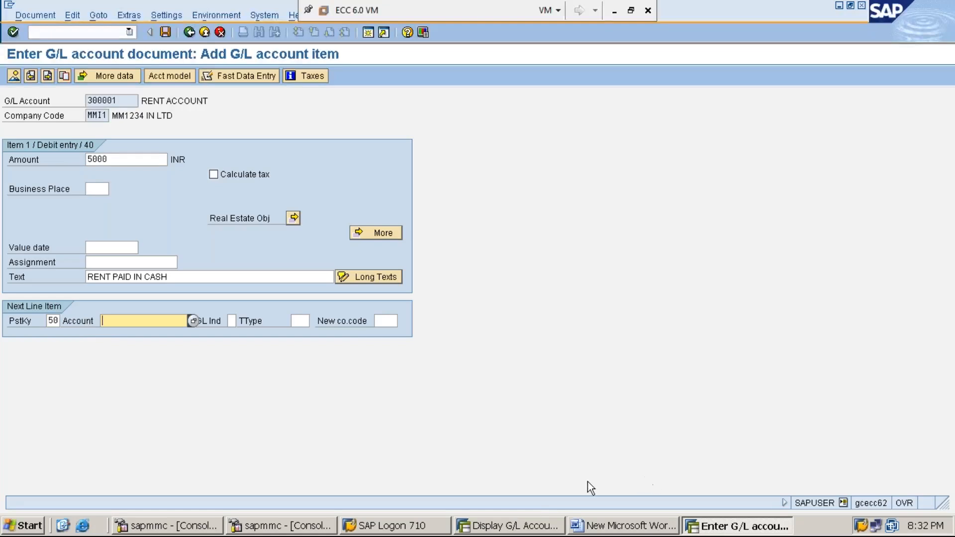
pyautogui.click(517, 530)
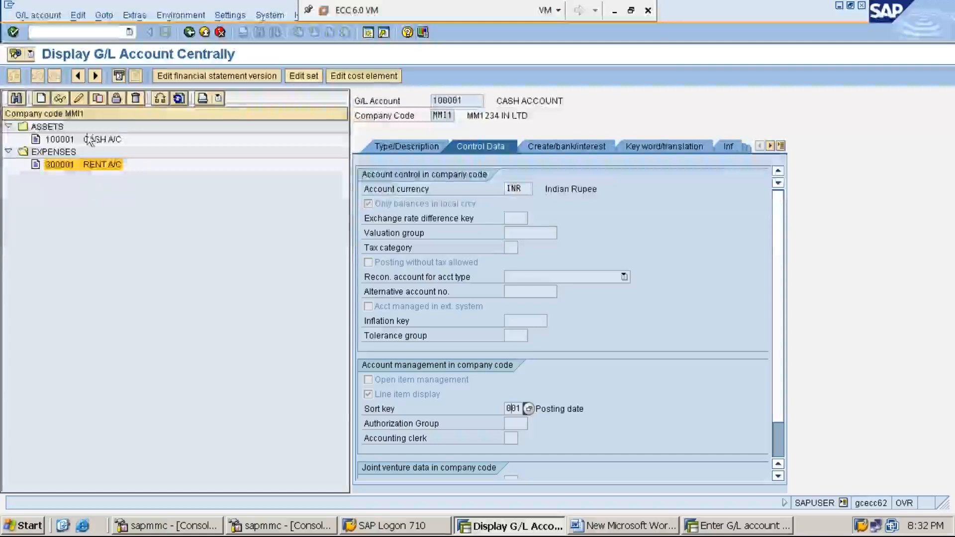
pyautogui.click(89, 140)
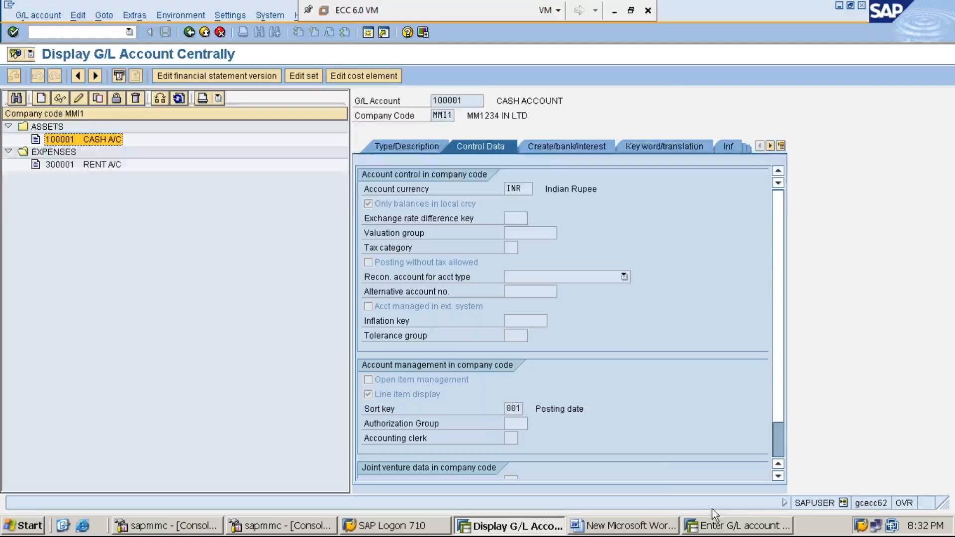
pyautogui.click(729, 527)
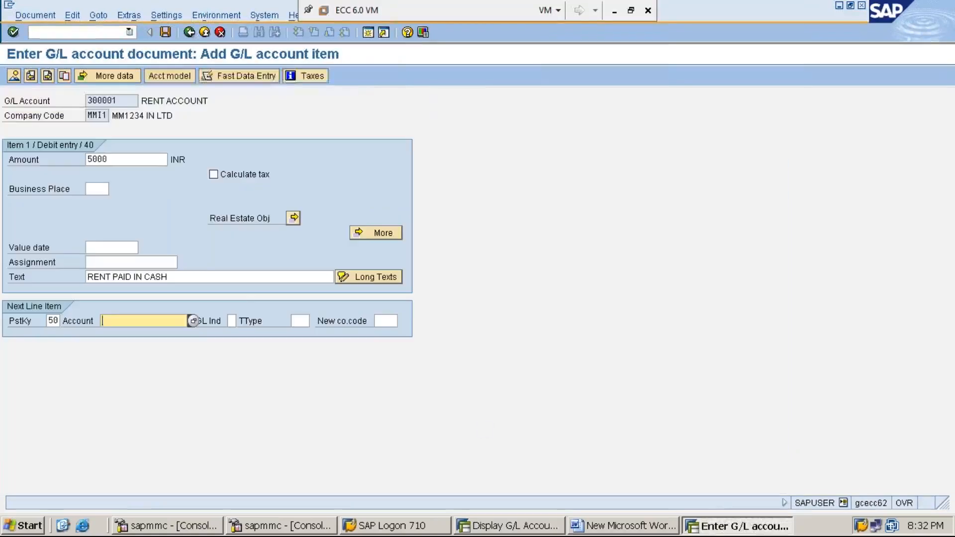
pyautogui.write('100001')
pyautogui.press('Return')
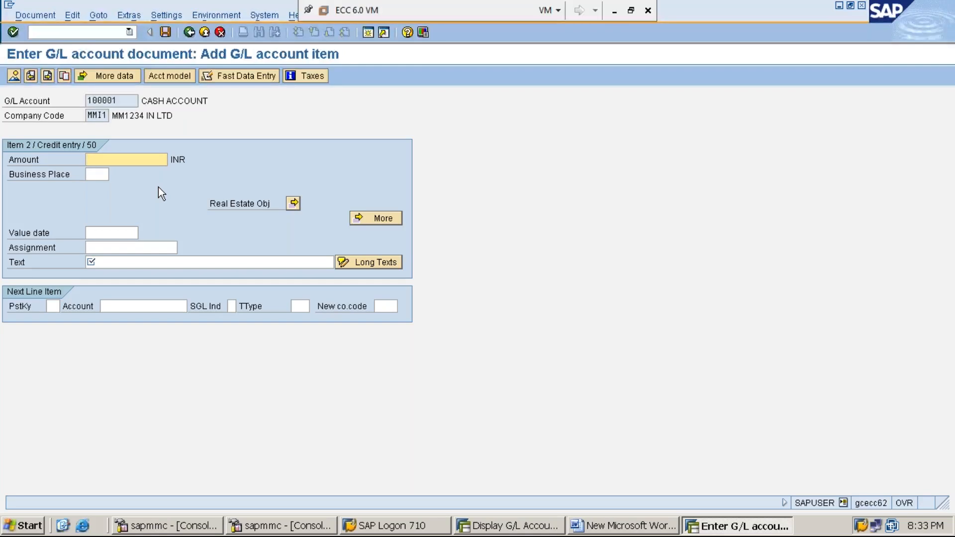
# Fill in the cash account's credit item with * as the amount and + as the text.
pyautogui.write('6')
pyautogui.press('BackSpace')
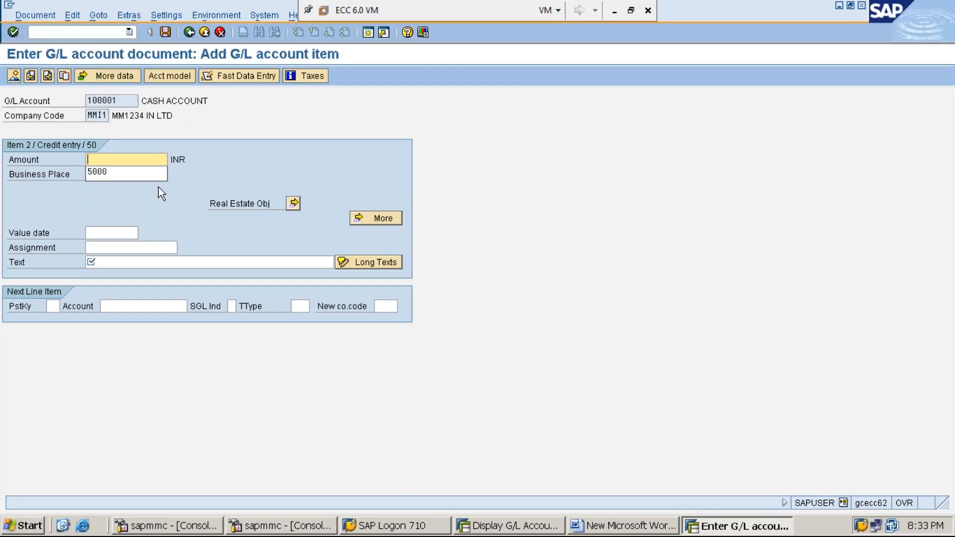
pyautogui.write('*')
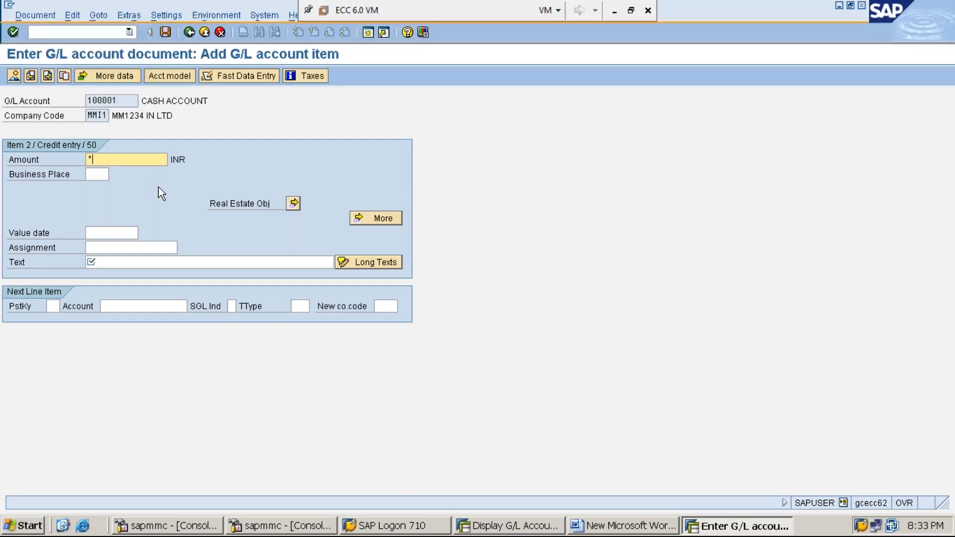
pyautogui.click(128, 259)
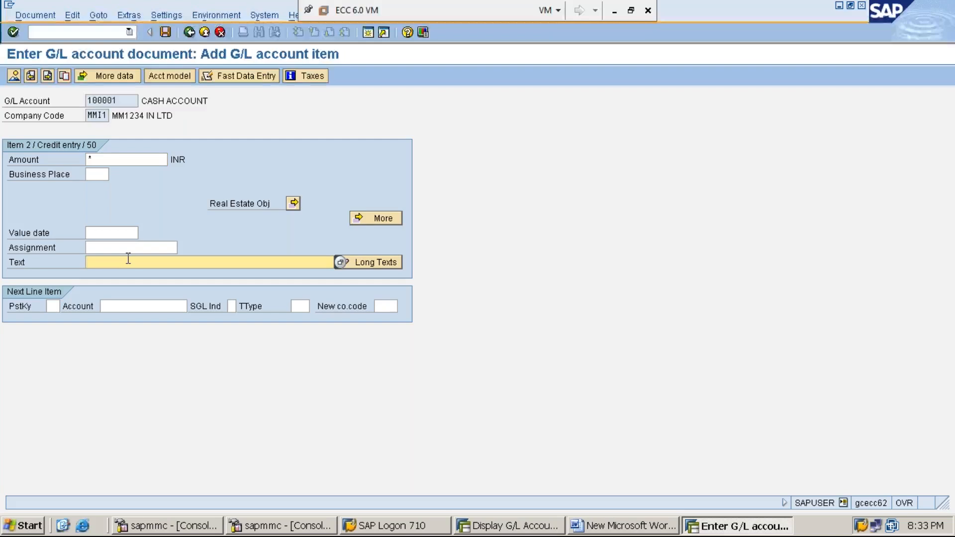
pyautogui.write('=')
pyautogui.press('Return')
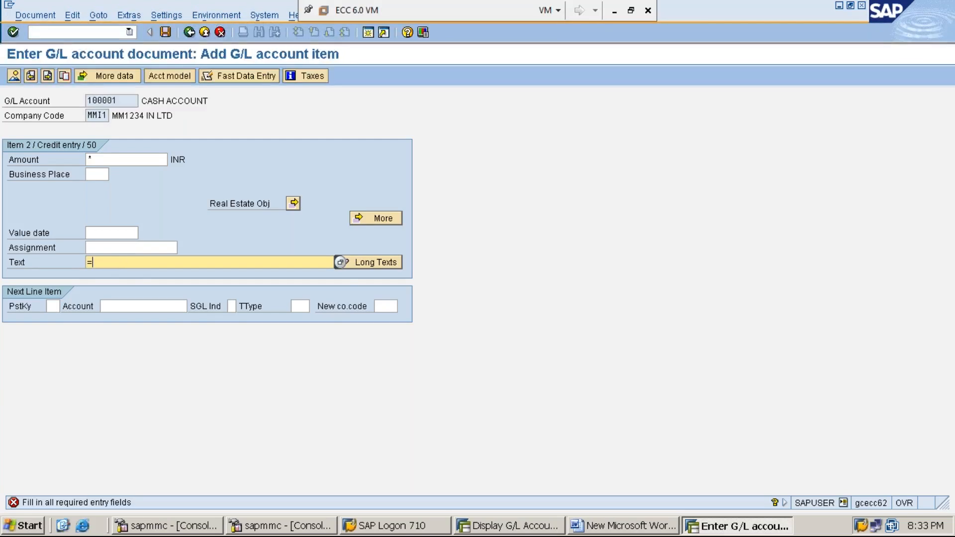
pyautogui.press('BackSpace')
pyautogui.write('+')
pyautogui.click(102, 157)
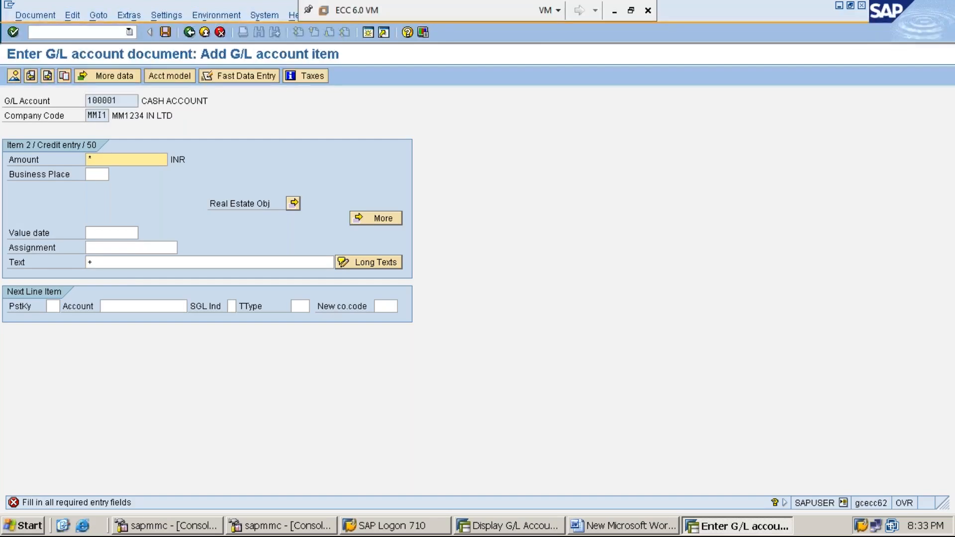
pyautogui.click(115, 259)
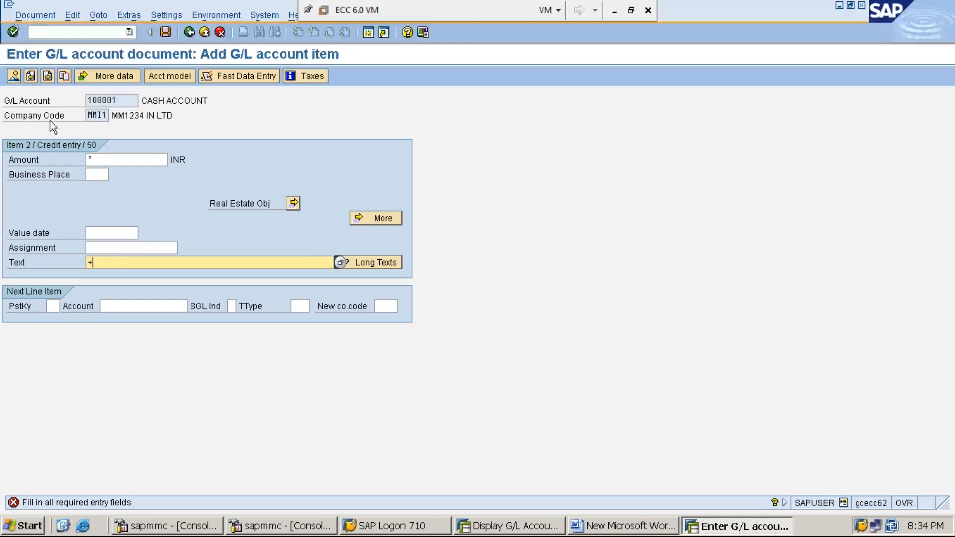
# Simulate the G/L document with its rent and cash line items, and post it.
pyautogui.click(40, 20)
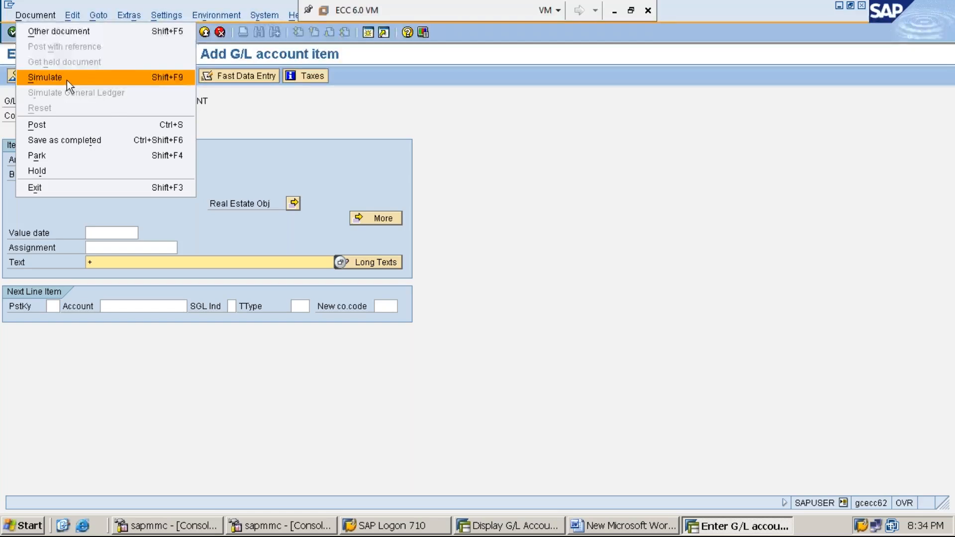
pyautogui.click(67, 79)
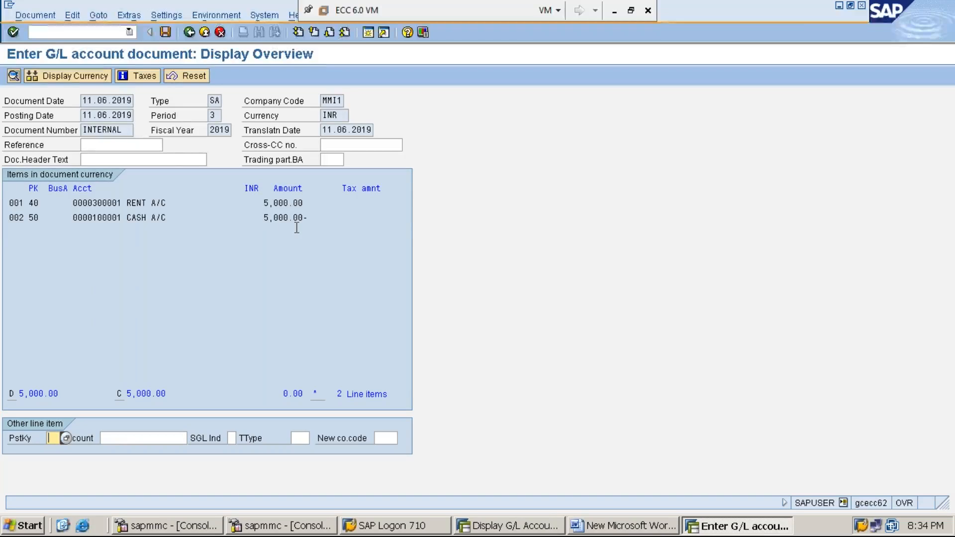
pyautogui.click(165, 33)
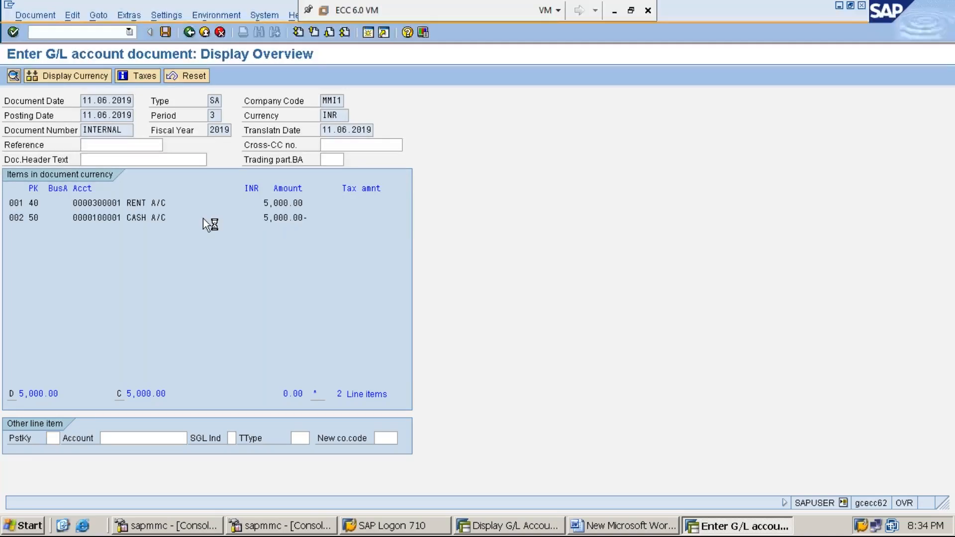
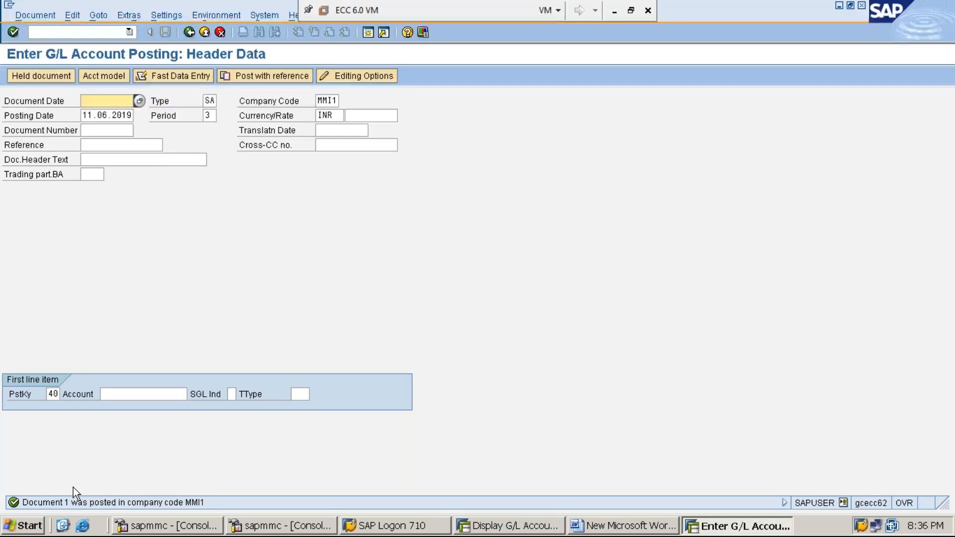
# Check the document type field of the G/L posting, and open the document types overview with transaction OBA7 in the other SAP session.
pyautogui.click(160, 102)
pyautogui.click(210, 102)
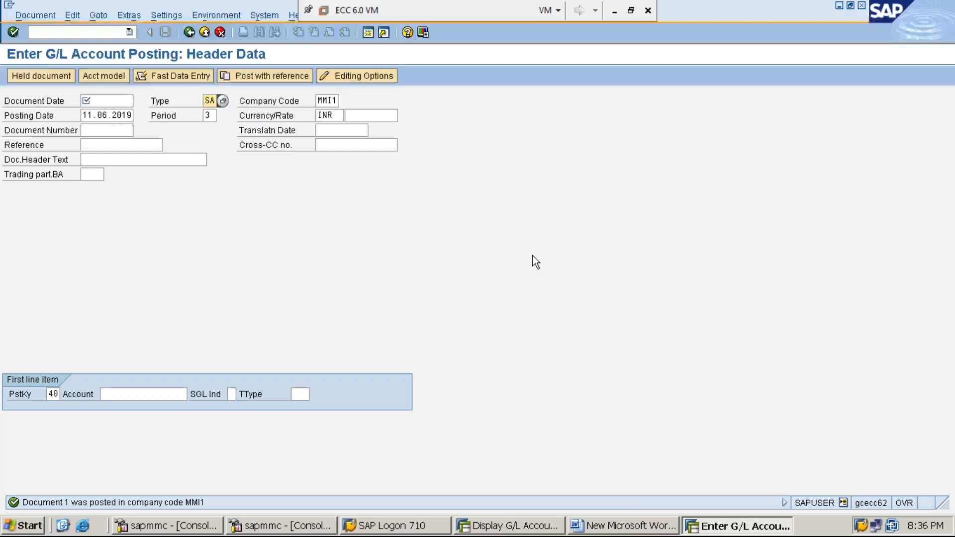
pyautogui.click(499, 529)
pyautogui.click(95, 33)
pyautogui.write('/NOBA7')
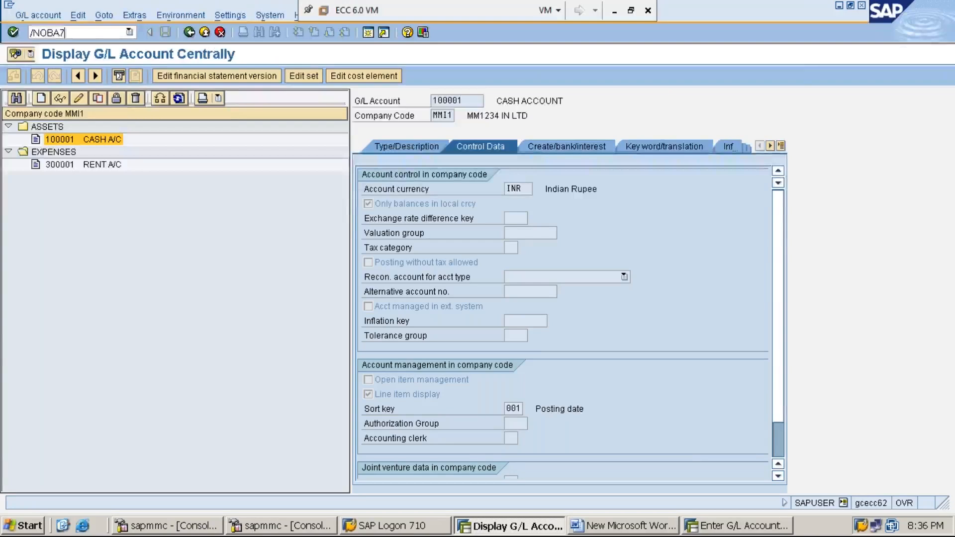
pyautogui.press('Return')
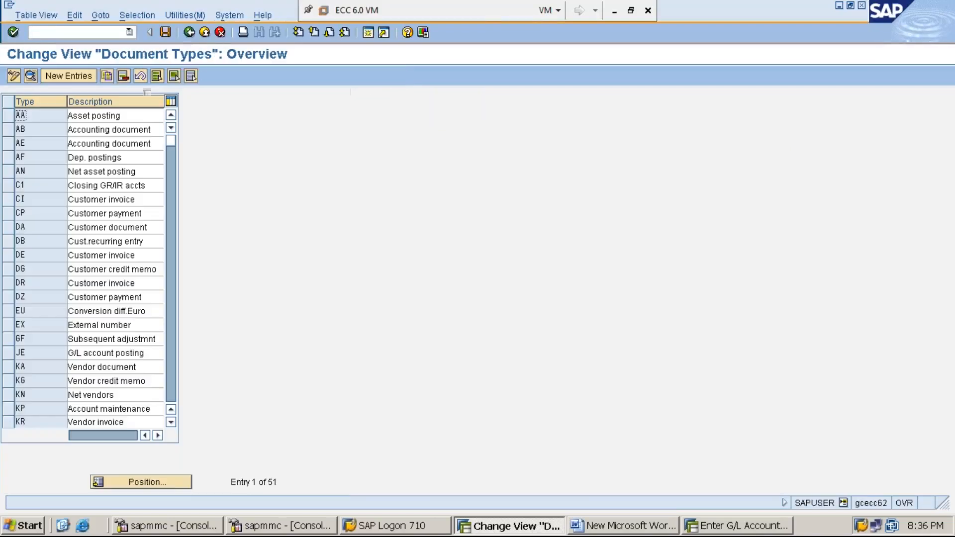
# Position the document types list at SA and open the details of that G/L account document type.
pyautogui.click(173, 486)
pyautogui.write('SA')
pyautogui.press('Return')
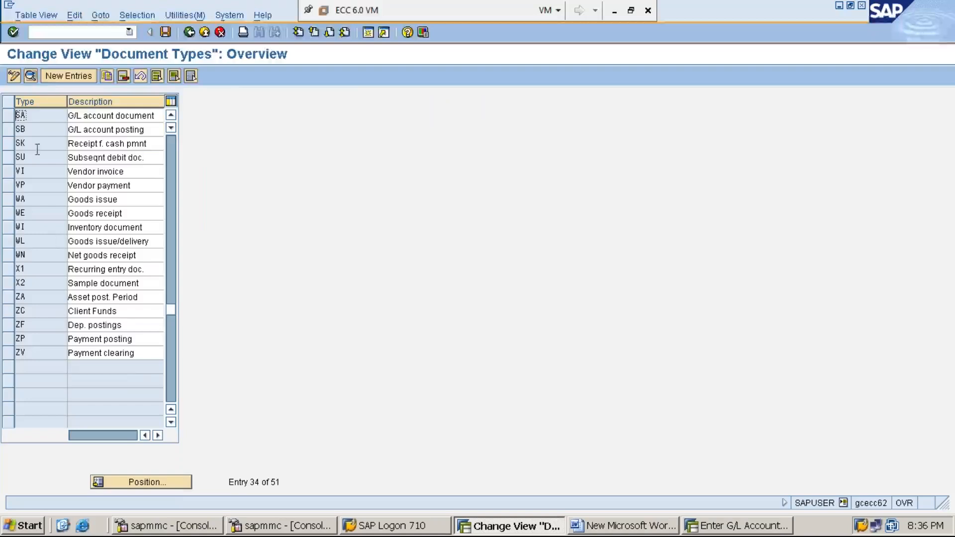
pyautogui.click(39, 116)
pyautogui.doubleClick(39, 116)
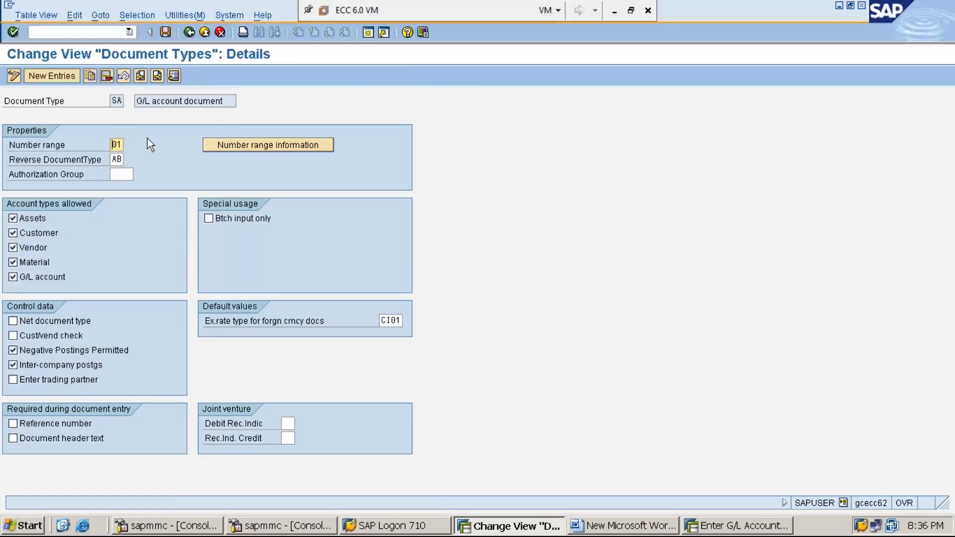
# Display the accounting document number range intervals of company code MMI1 and check the current number of range 01.
pyautogui.click(270, 146)
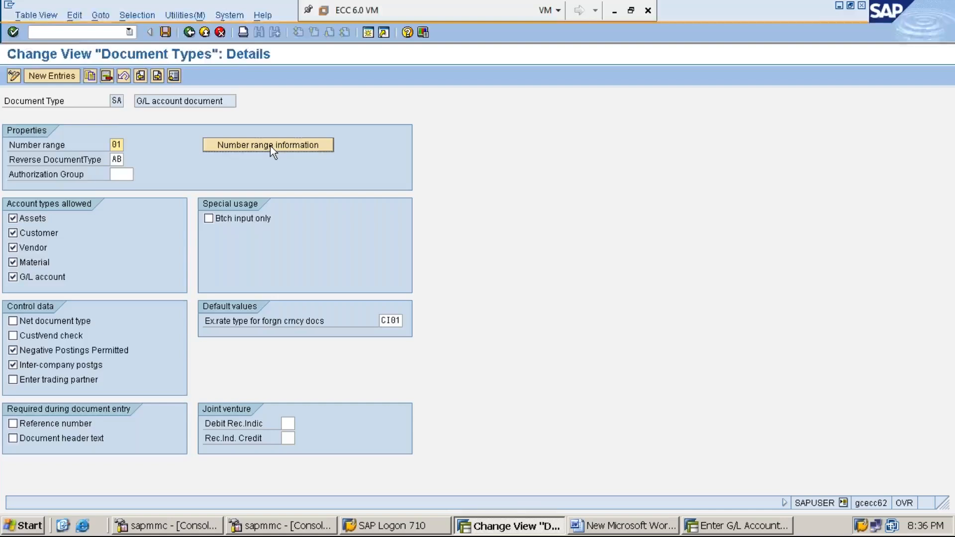
pyautogui.write('M')
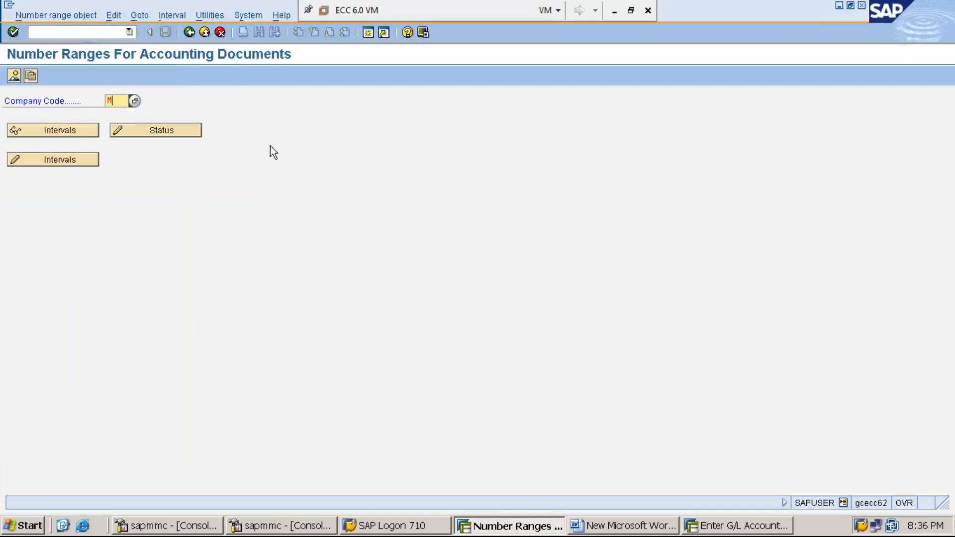
pyautogui.write('MI1')
pyautogui.click(70, 129)
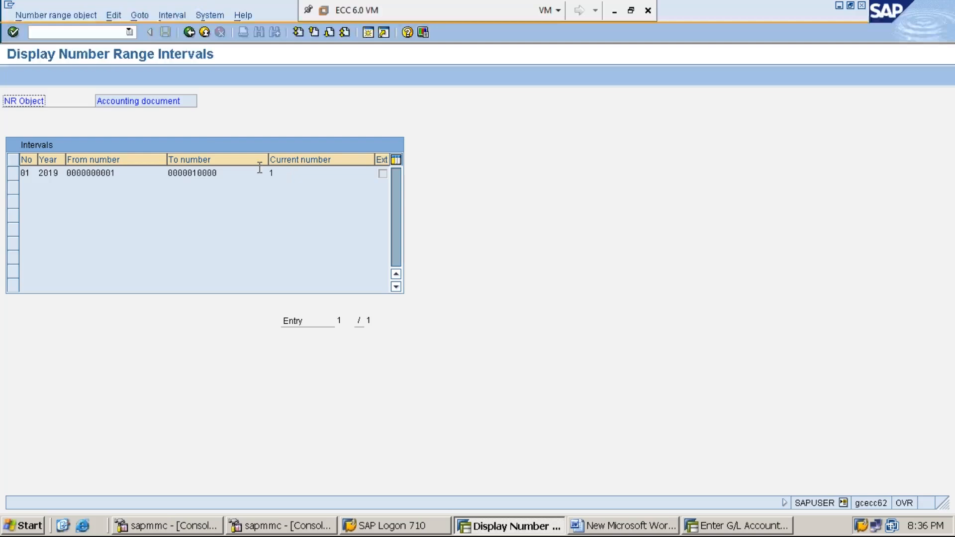
pyautogui.click(276, 173)
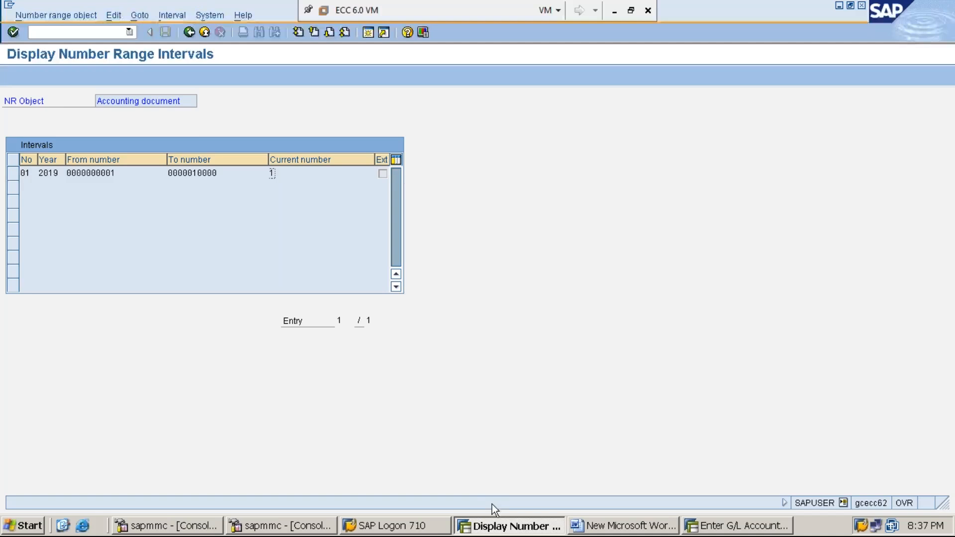
# Return to the G/L account posting session and set the document date to 11.06.2019.
pyautogui.click(736, 526)
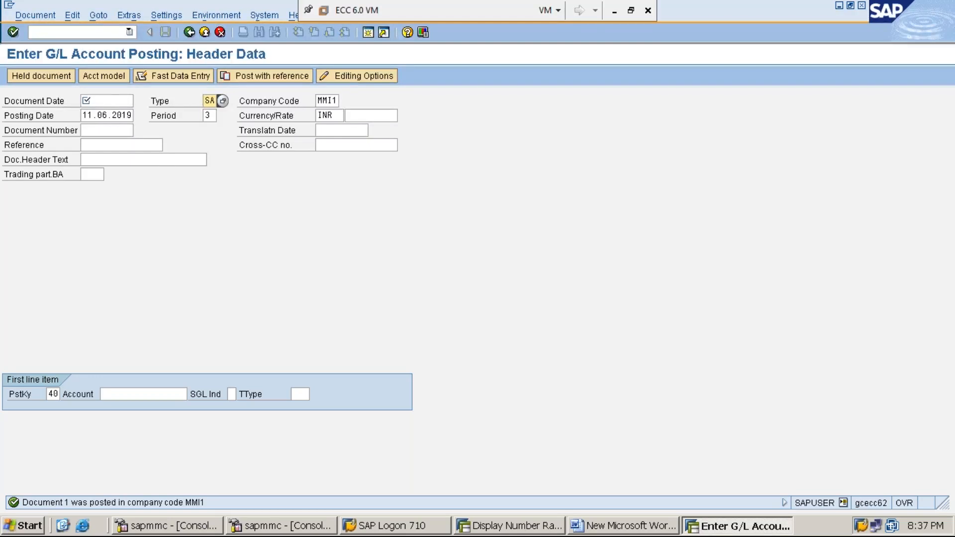
pyautogui.click(109, 100)
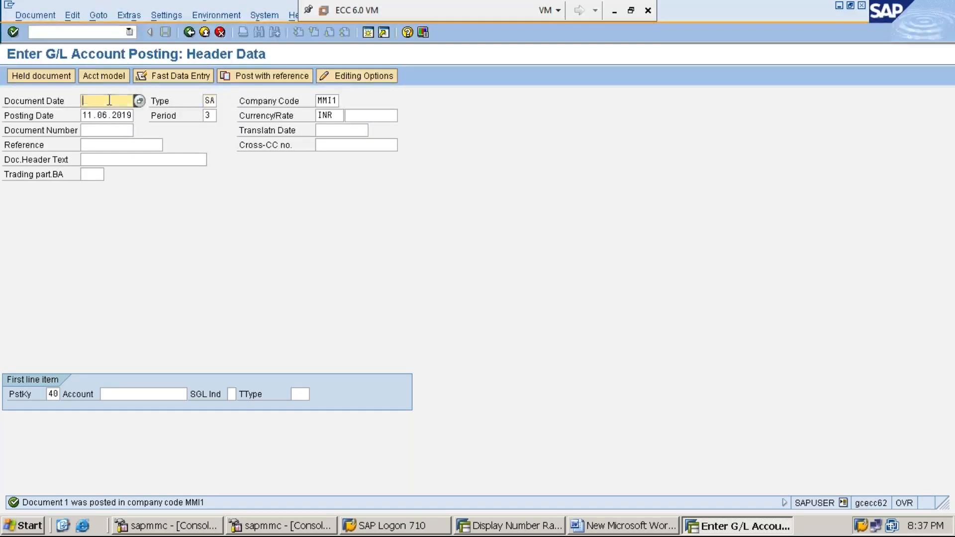
pyautogui.press('Down')
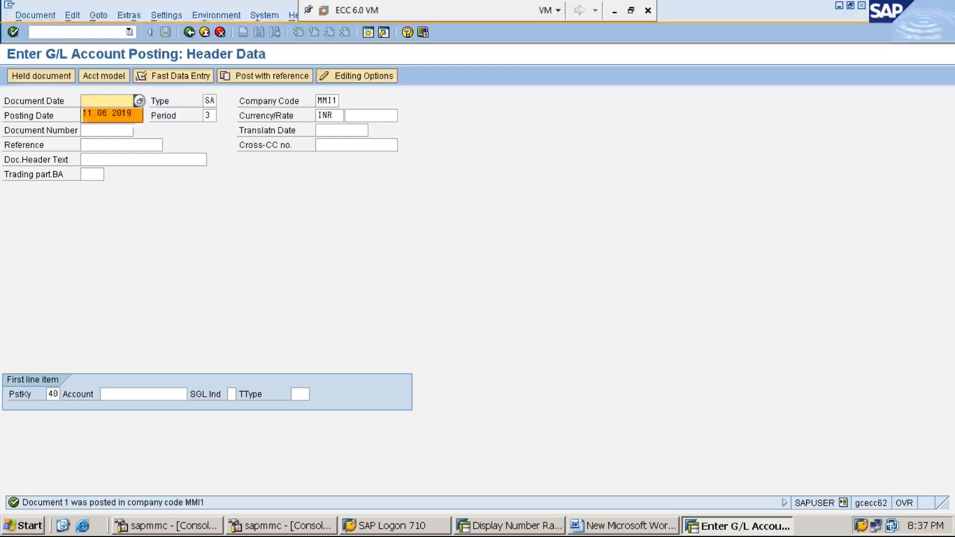
pyautogui.press('Tab')
# Enter 300001 as the account of the first line item and proceed to its debit item.
pyautogui.press('Tab')
pyautogui.press('Tab')
pyautogui.press('Tab')
pyautogui.press('Tab')
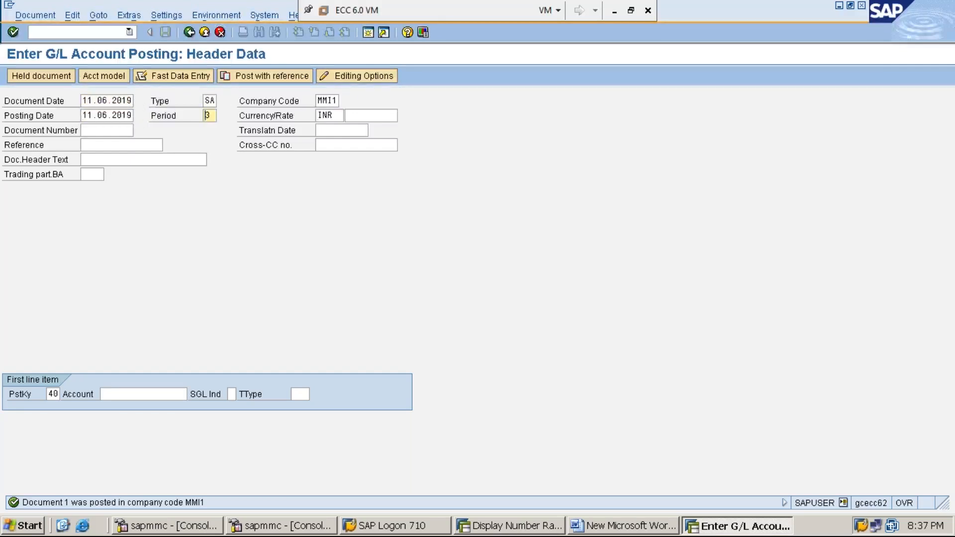
pyautogui.press('Tab')
pyautogui.press('Tab')
pyautogui.press('Tab')
pyautogui.press('Tab')
pyautogui.press('Tab')
pyautogui.press('Tab')
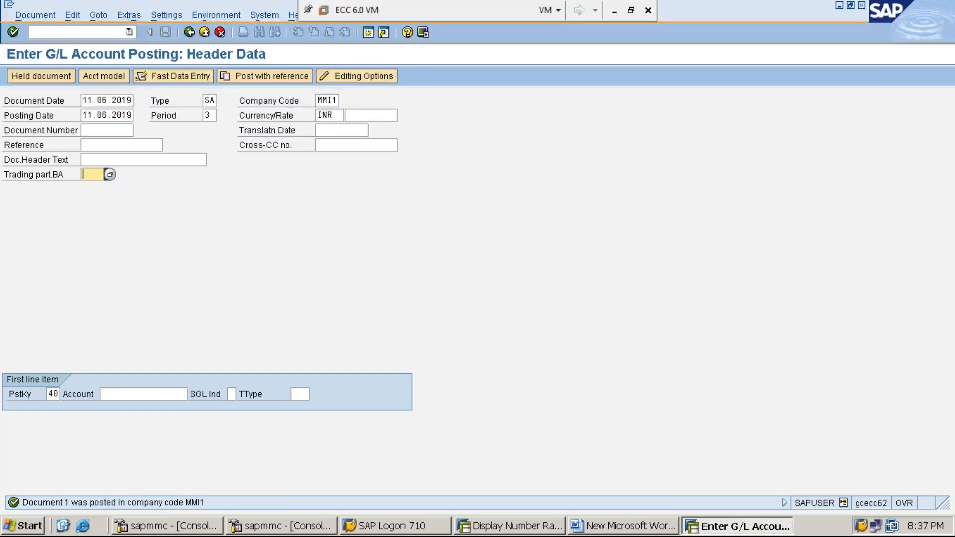
pyautogui.write('3')
pyautogui.press('Down')
pyautogui.press('Return')
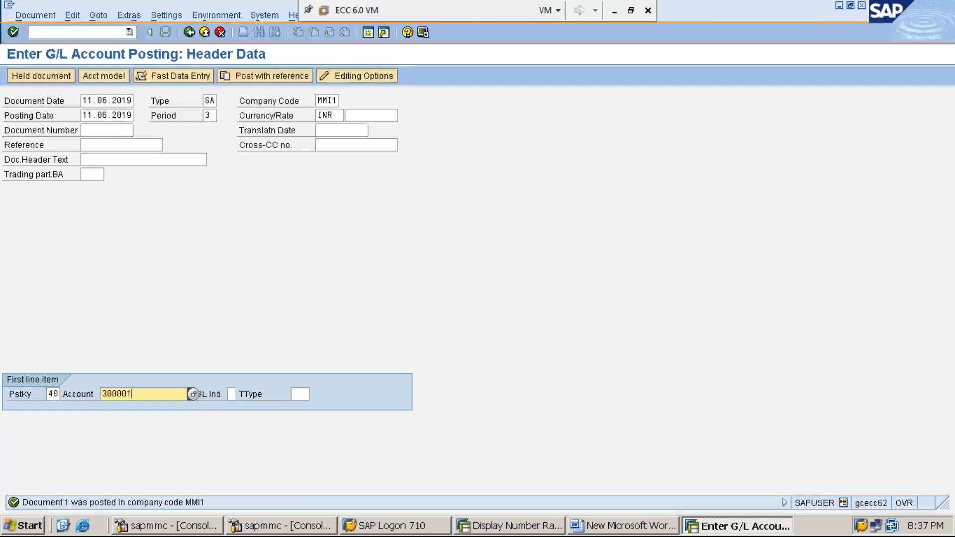
pyautogui.press('Return')
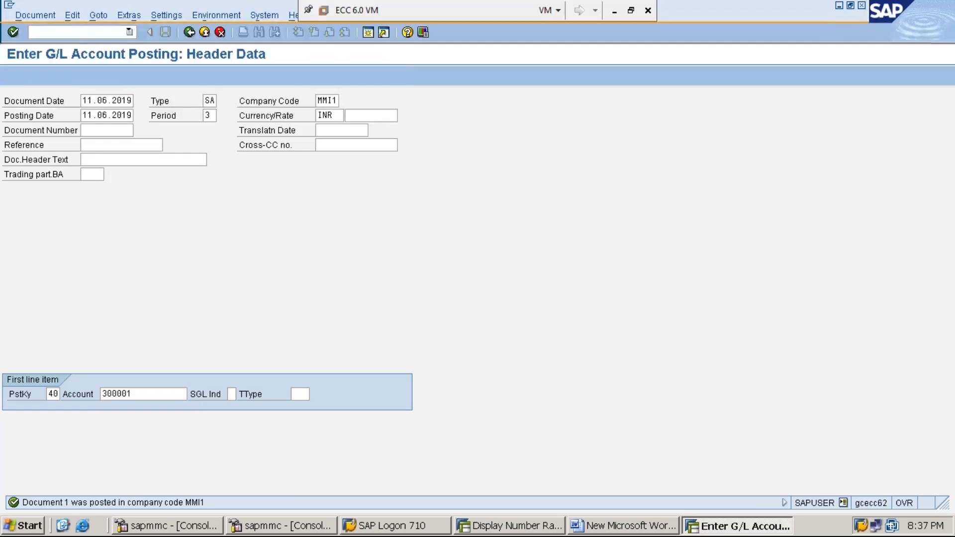
# Set the rent account item's amount to 10000 and examine its Assignment and Text fields.
pyautogui.write('10000')
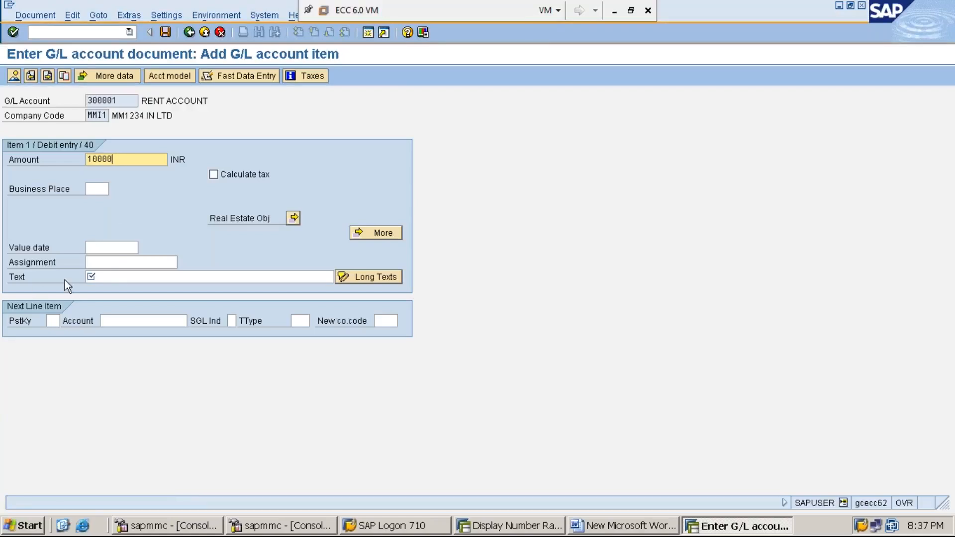
pyautogui.click(111, 277)
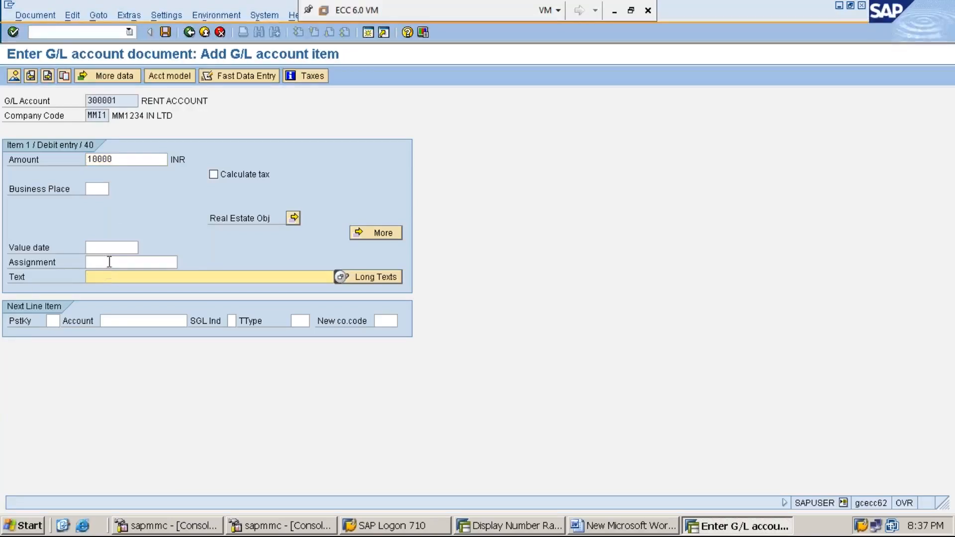
pyautogui.click(112, 262)
pyautogui.click(17, 278)
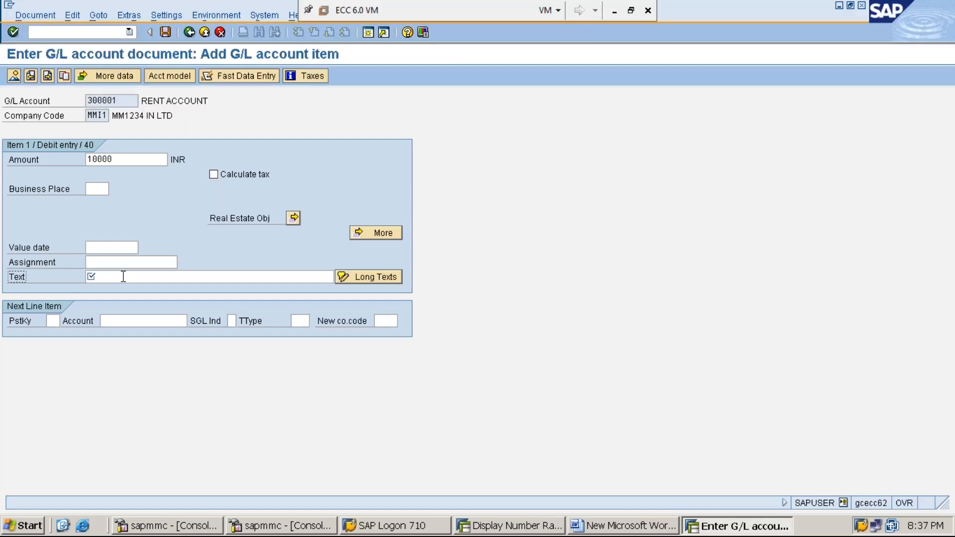
# Set the next line item's posting key to 50 and account to 100001, and try to proceed without a text.
pyautogui.click(50, 321)
pyautogui.write('50')
pyautogui.press('Tab')
pyautogui.write('1')
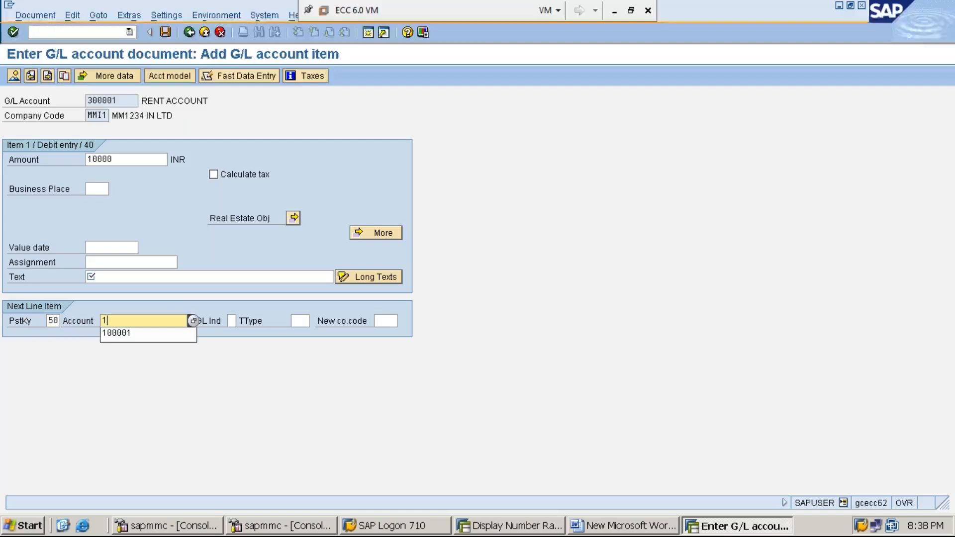
pyautogui.press('Down')
pyautogui.press('Return')
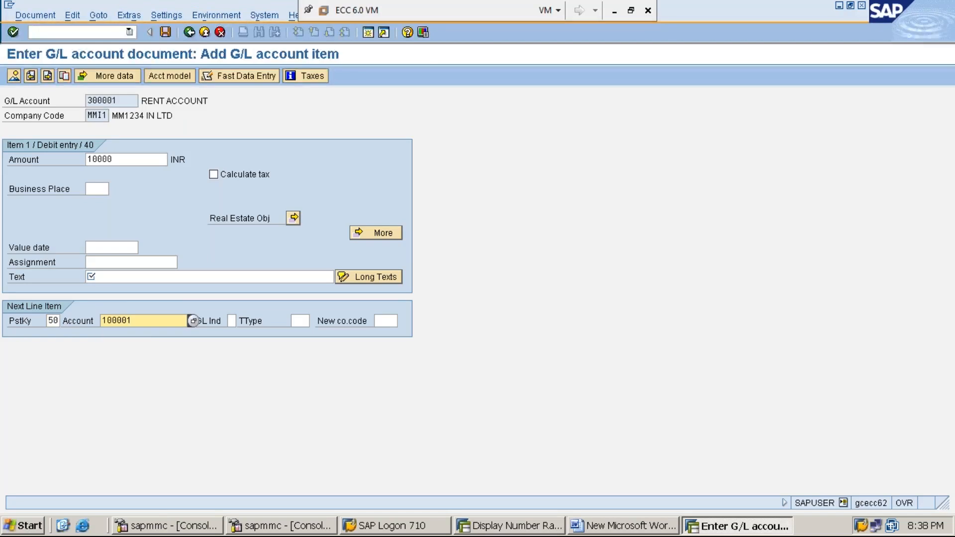
pyautogui.press('Return')
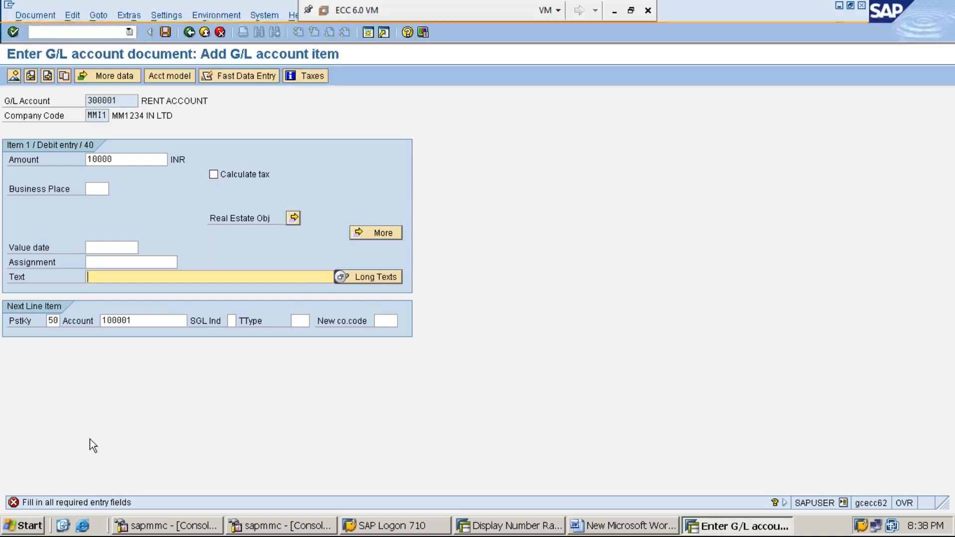
# Examine the rent item's required Text field and the G/L account it belongs to.
pyautogui.click(19, 276)
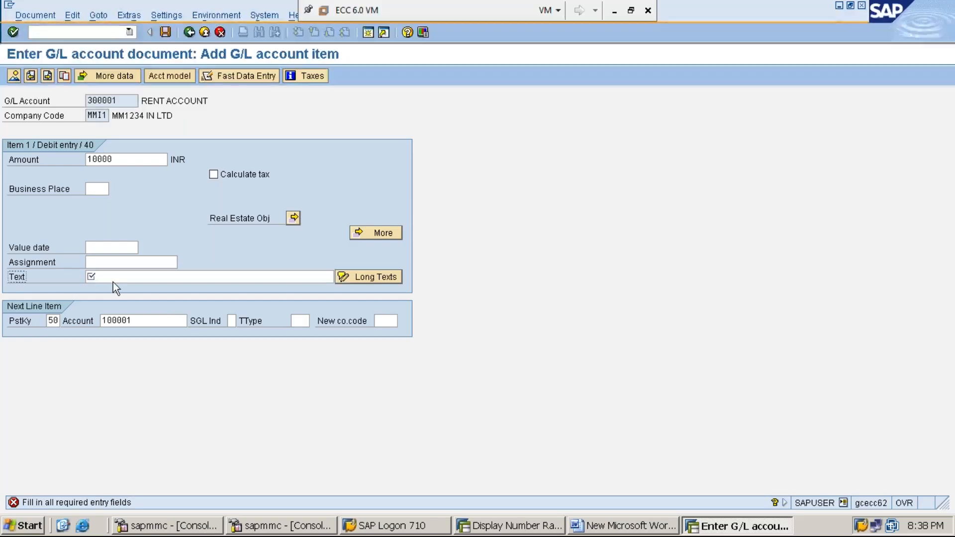
pyautogui.moveTo(122, 100); pyautogui.dragTo(85, 101)
pyautogui.click(86, 101)
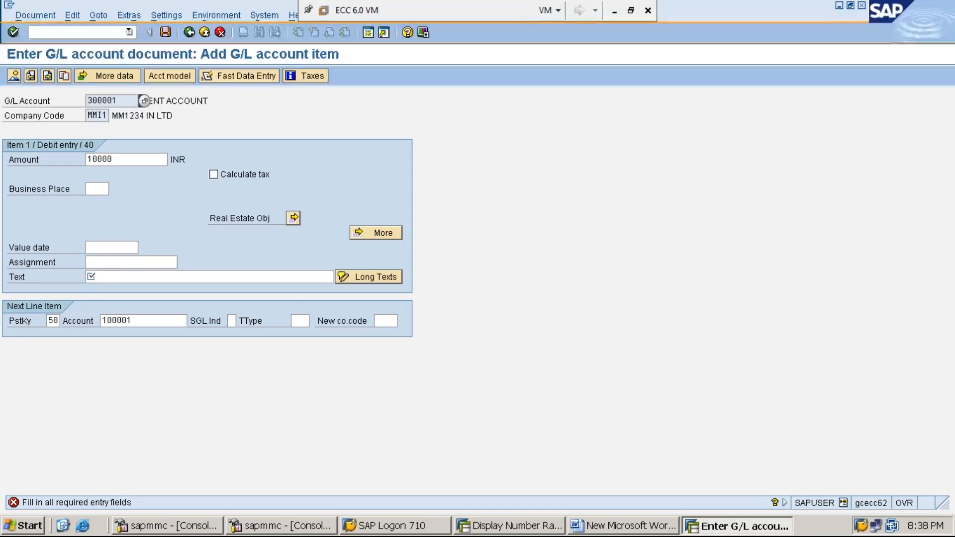
pyautogui.click(18, 278)
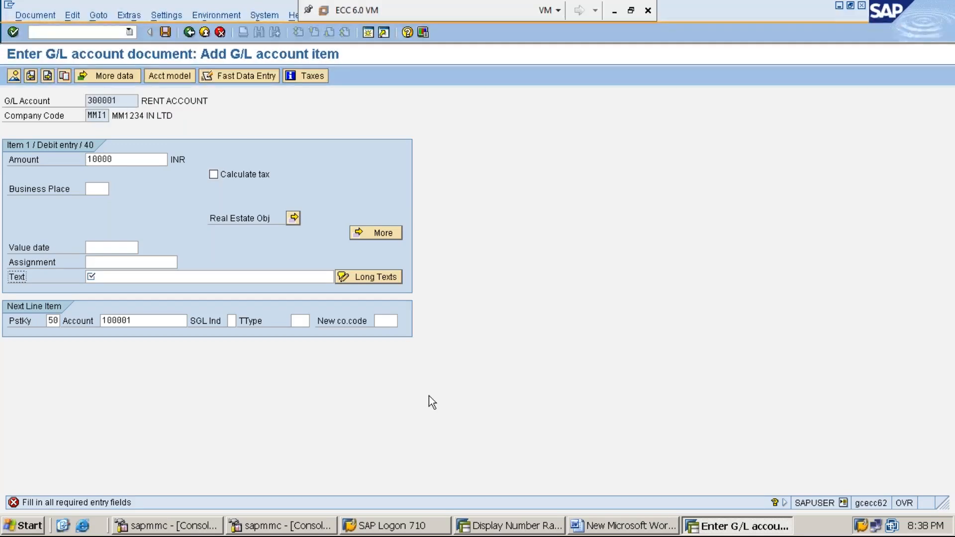
# Open central G/L account maintenance in the other SAP session and display the rent account 300001 under EXPENSES.
pyautogui.click(510, 525)
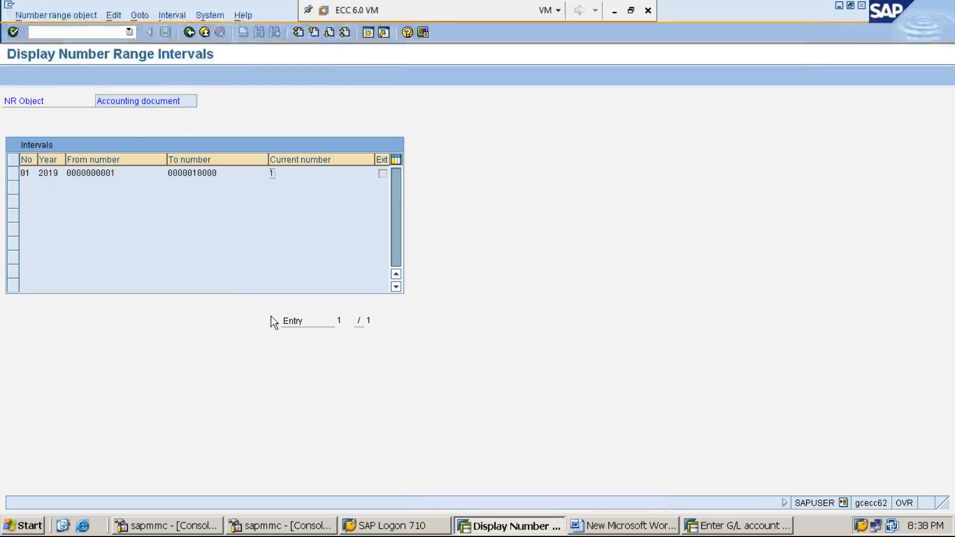
pyautogui.click(86, 30)
pyautogui.write('/nfb03')
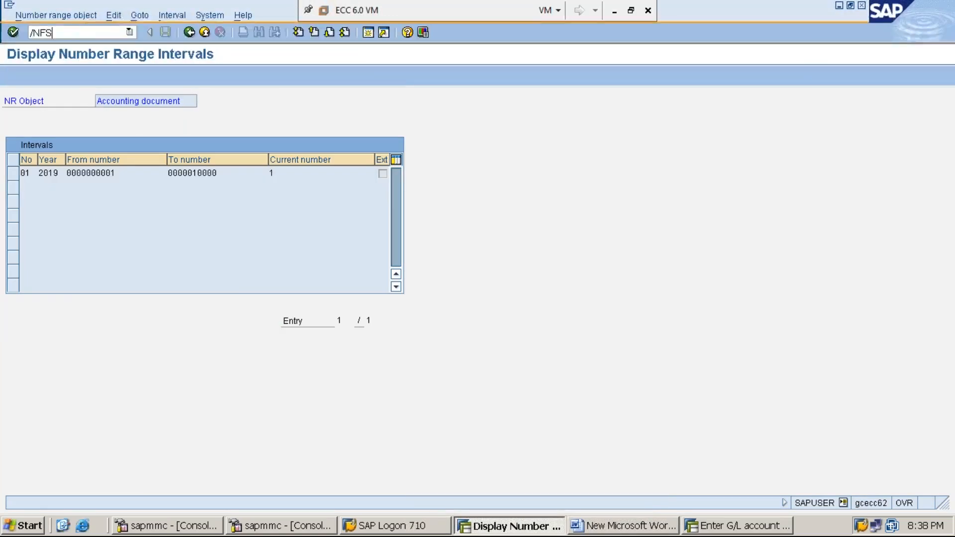
pyautogui.press('Return')
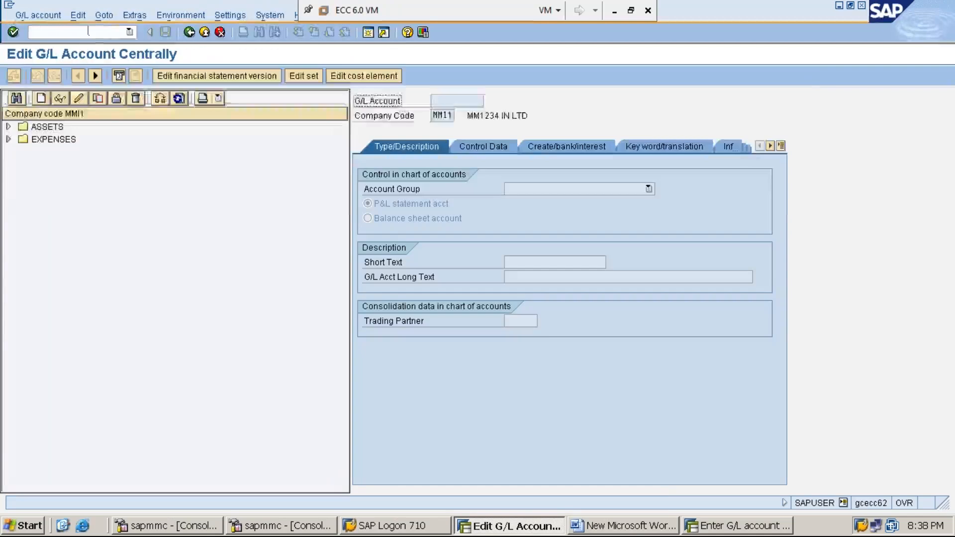
pyautogui.click(8, 139)
pyautogui.click(89, 152)
pyautogui.doubleClick(89, 152)
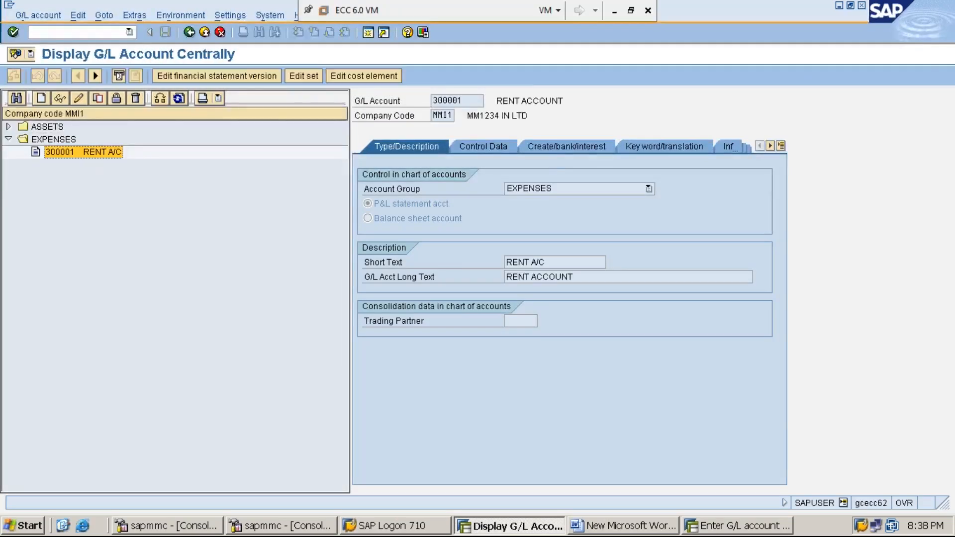
# Check the General data settings of the rent account's field status group G001 for the Text field, and return to the account display.
pyautogui.click(552, 151)
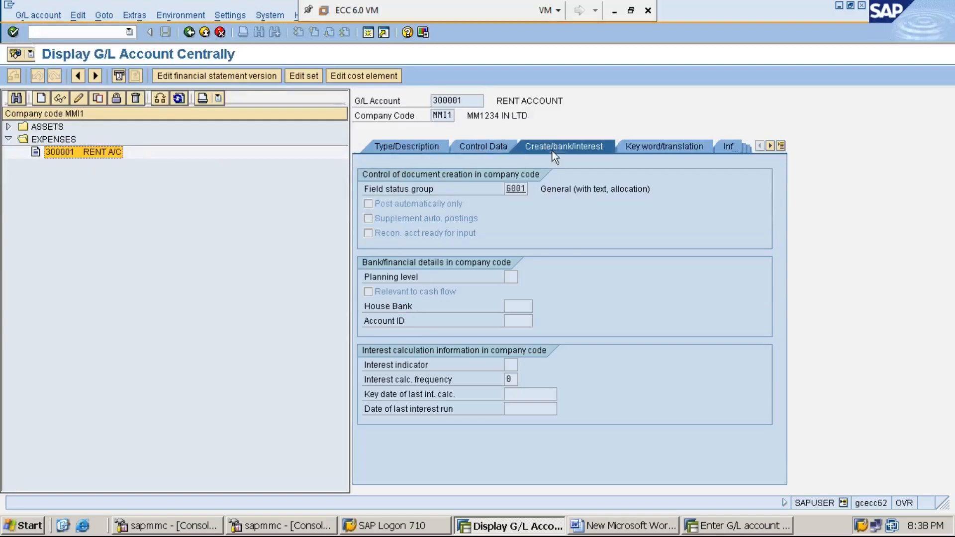
pyautogui.click(412, 192)
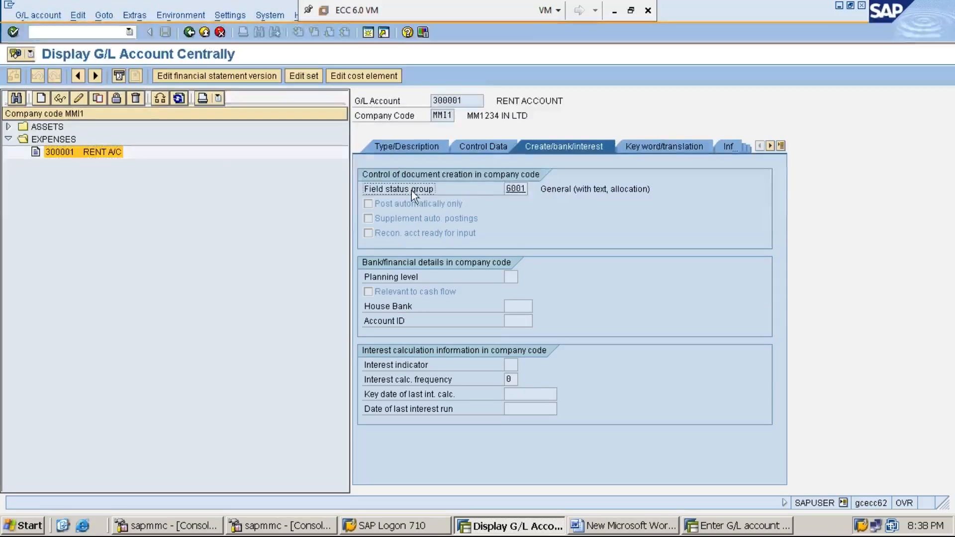
pyautogui.doubleClick(519, 189)
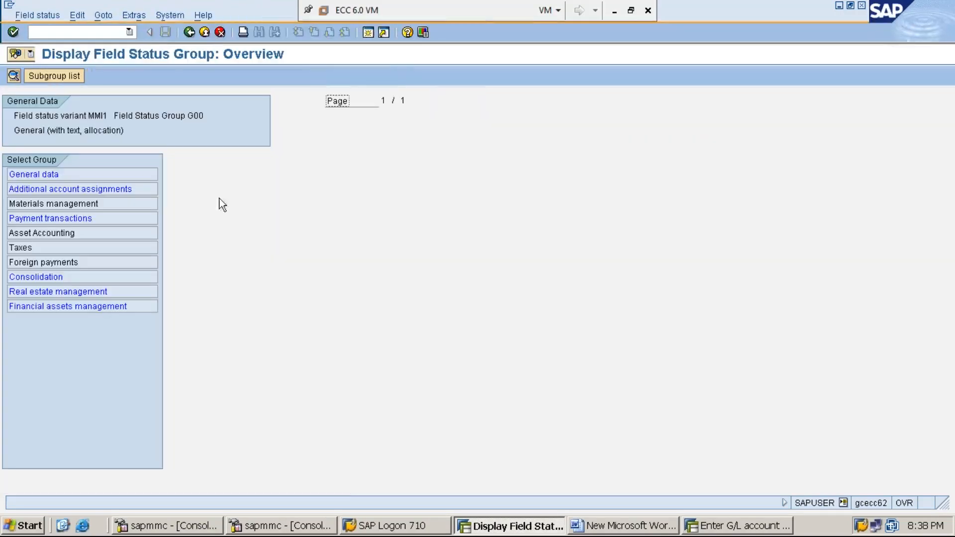
pyautogui.click(57, 173)
pyautogui.doubleClick(58, 173)
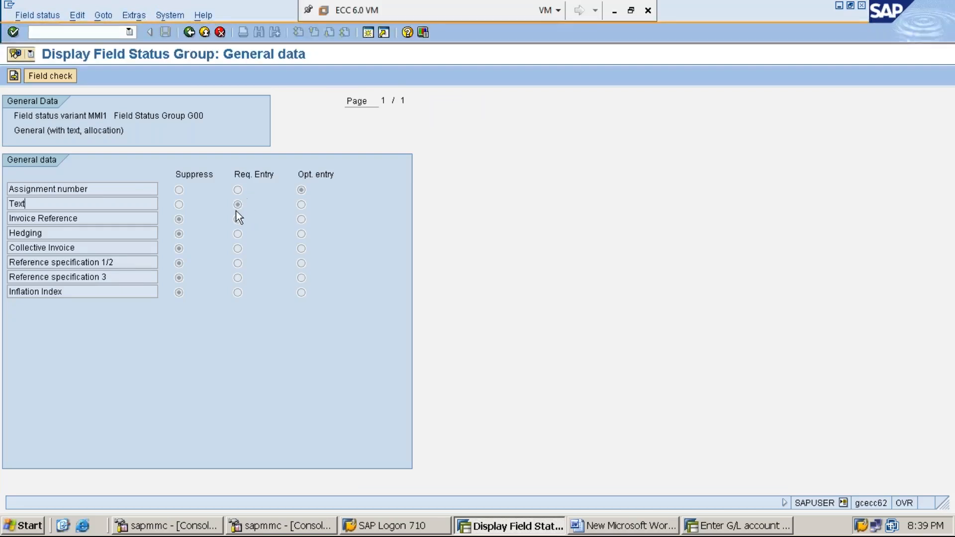
pyautogui.click(189, 34)
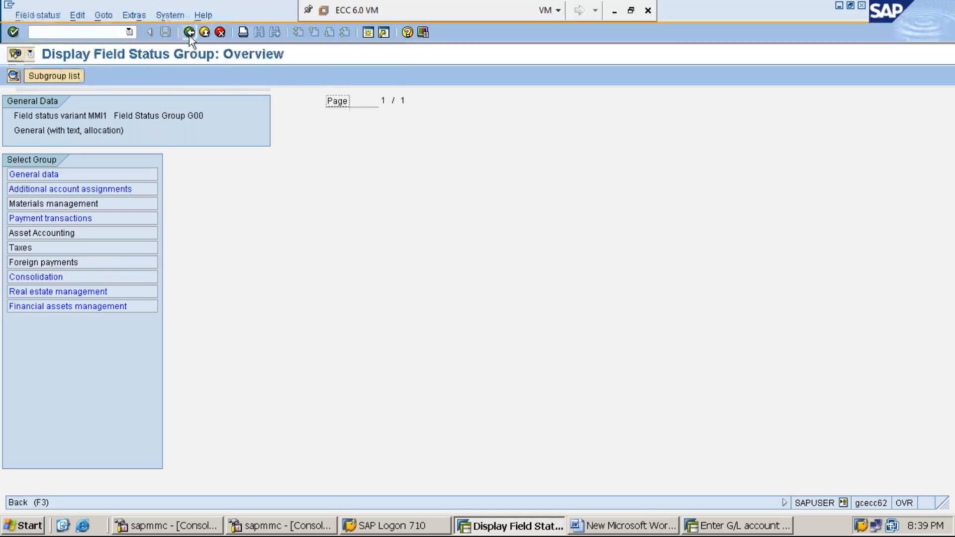
pyautogui.click(189, 33)
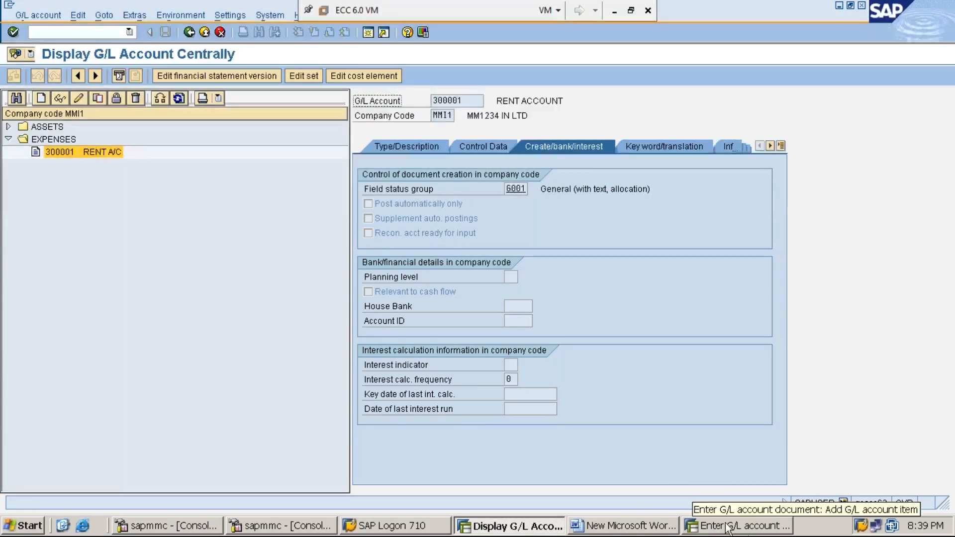
# Switch to the Word notes and add the line "STEP:8: DISPLAY DOCUMENT POSTED USING FB03" below the posting key notes.
pyautogui.click(744, 526)
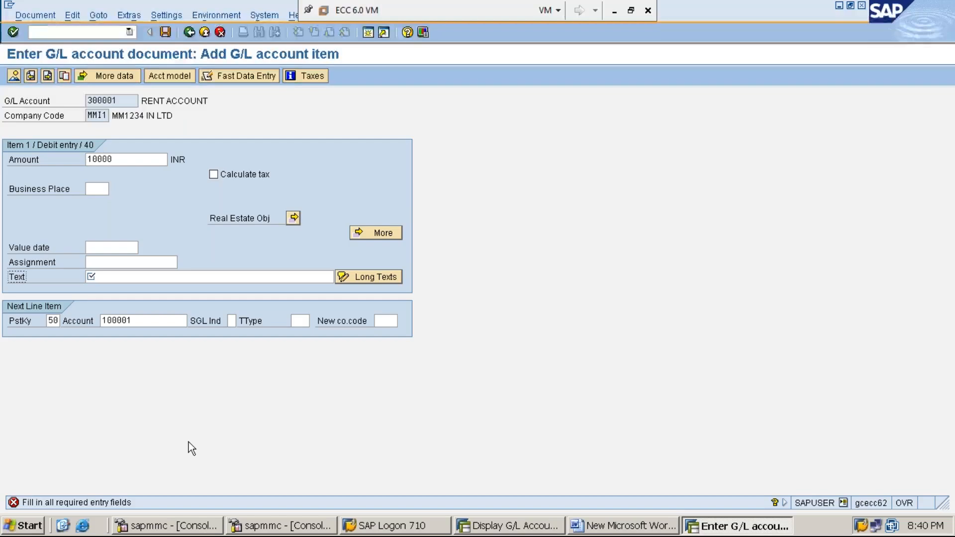
pyautogui.click(607, 526)
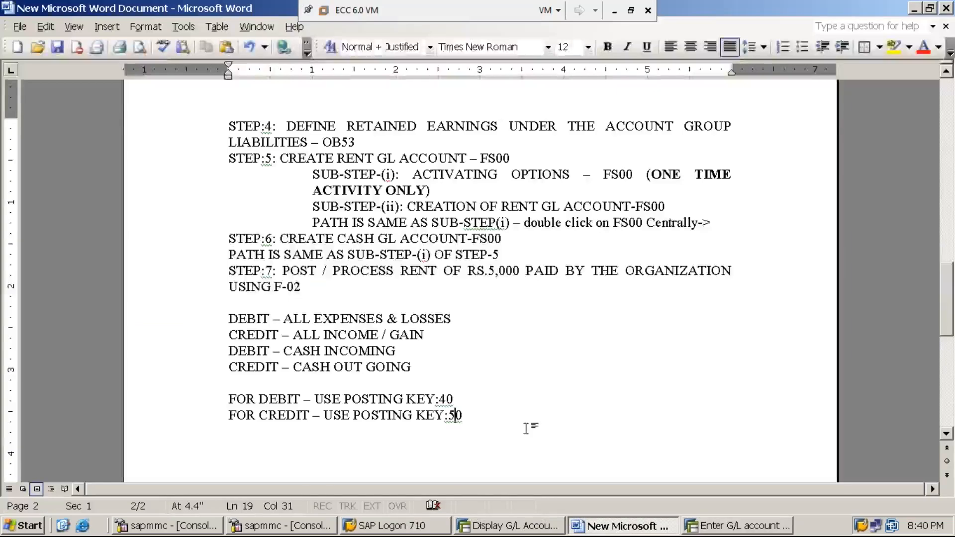
pyautogui.press('Return')
pyautogui.press('Return')
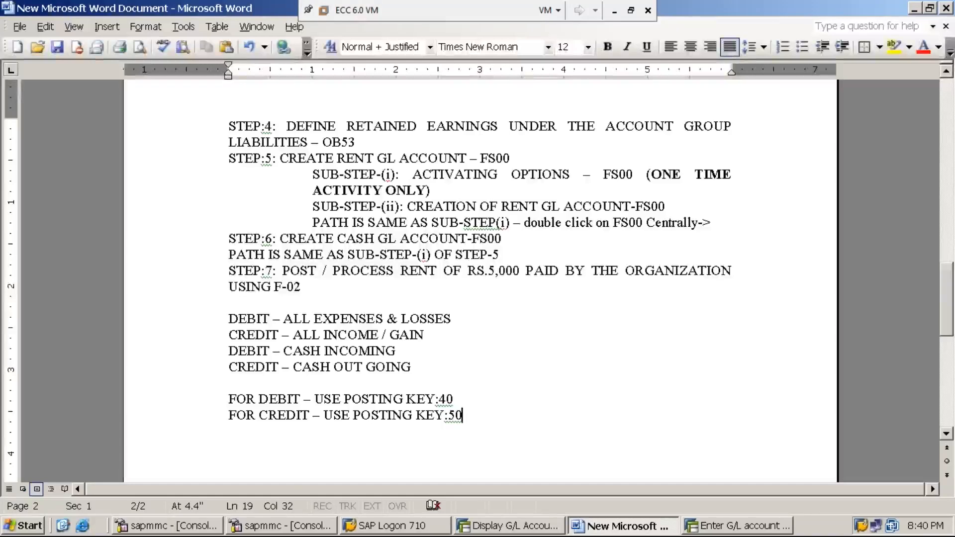
pyautogui.write('STE')
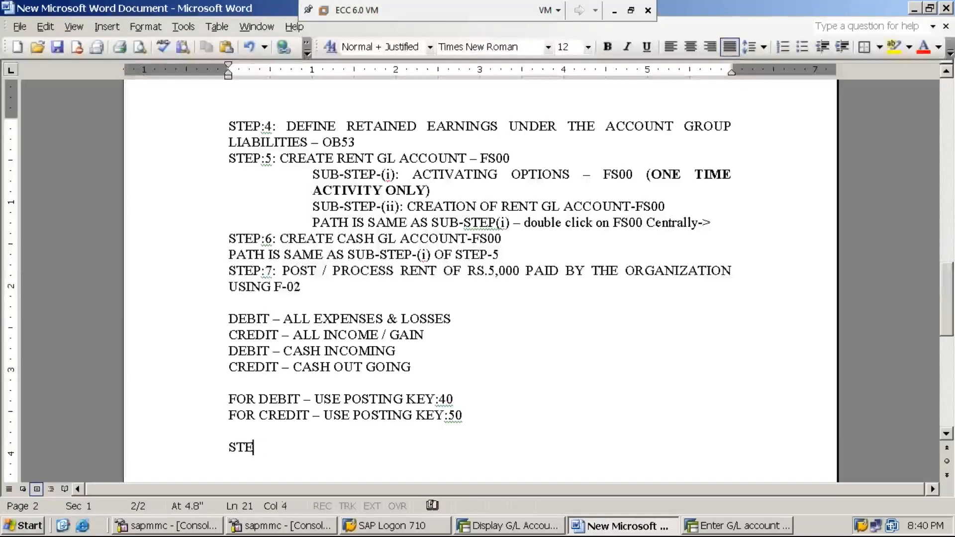
pyautogui.write('P:8: DISPLAY DOCUMENT POSTED')
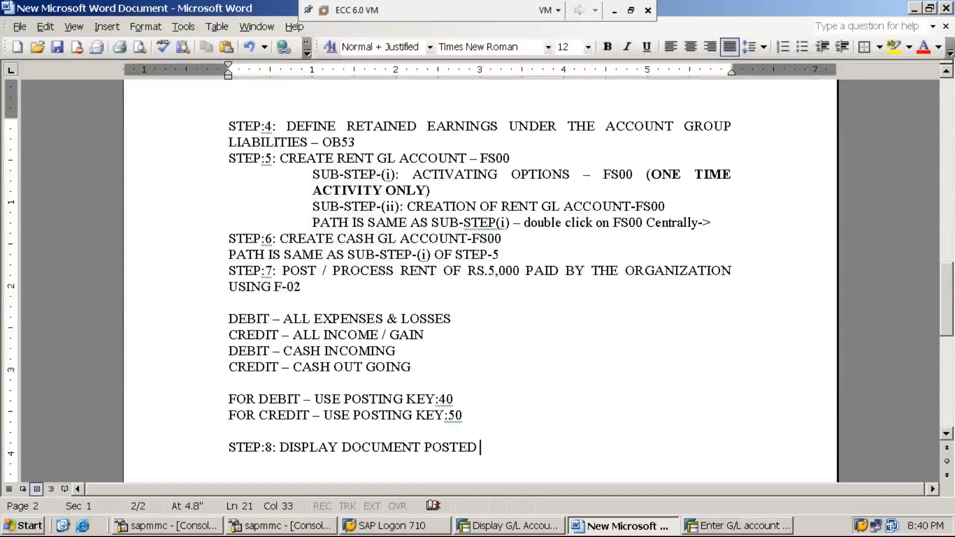
pyautogui.write(' USING F')
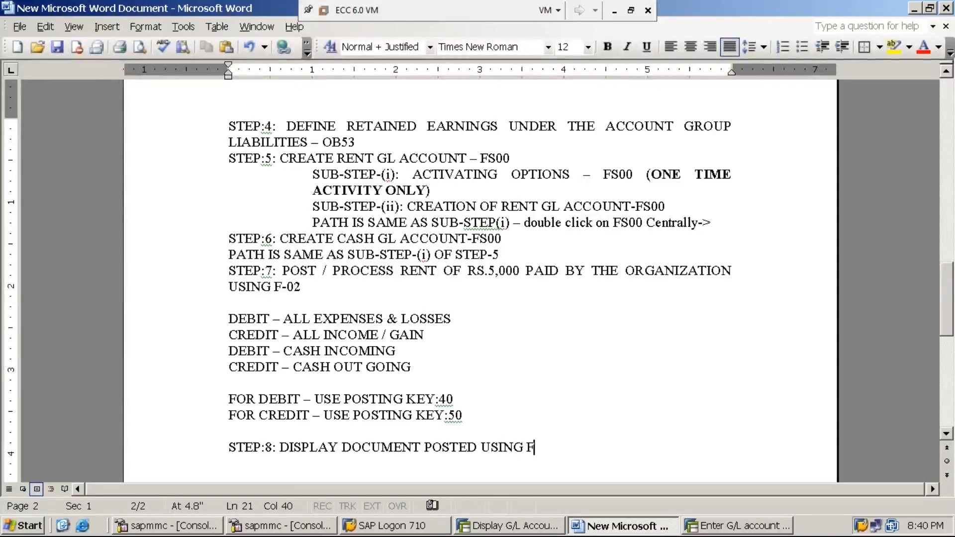
pyautogui.write('B')
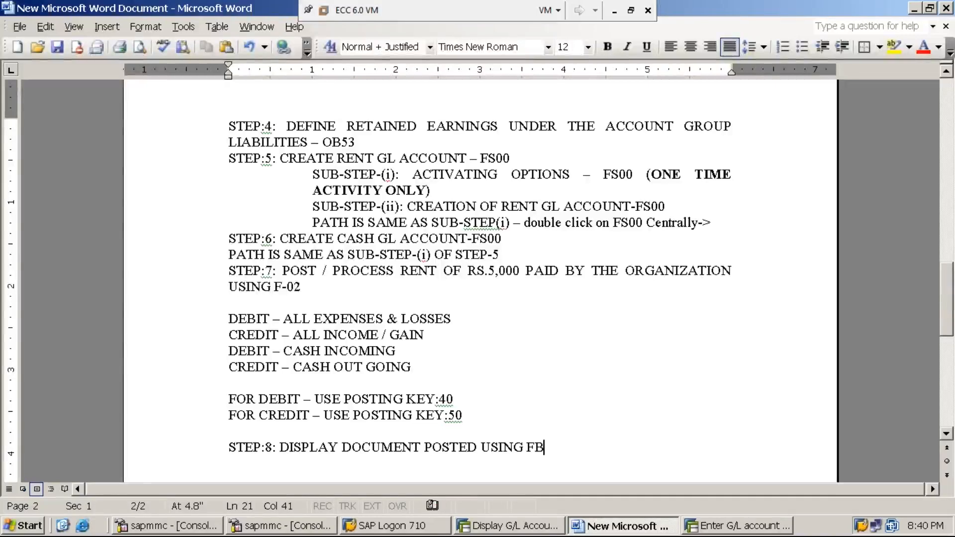
pyautogui.write('03')
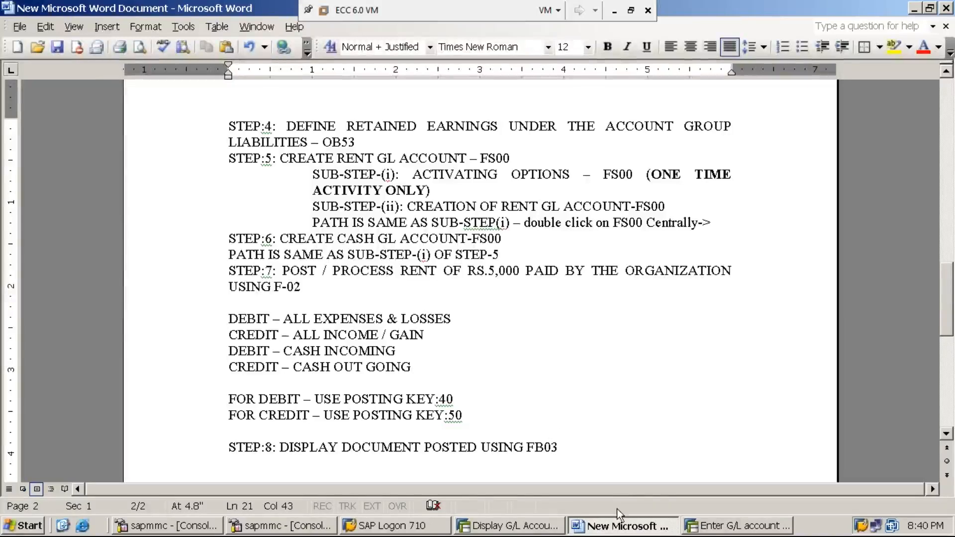
# Return to SAP, abandon the unfinished rent posting with /N, and collapse the SAP menu tree up to the Accounting folder.
pyautogui.click(700, 526)
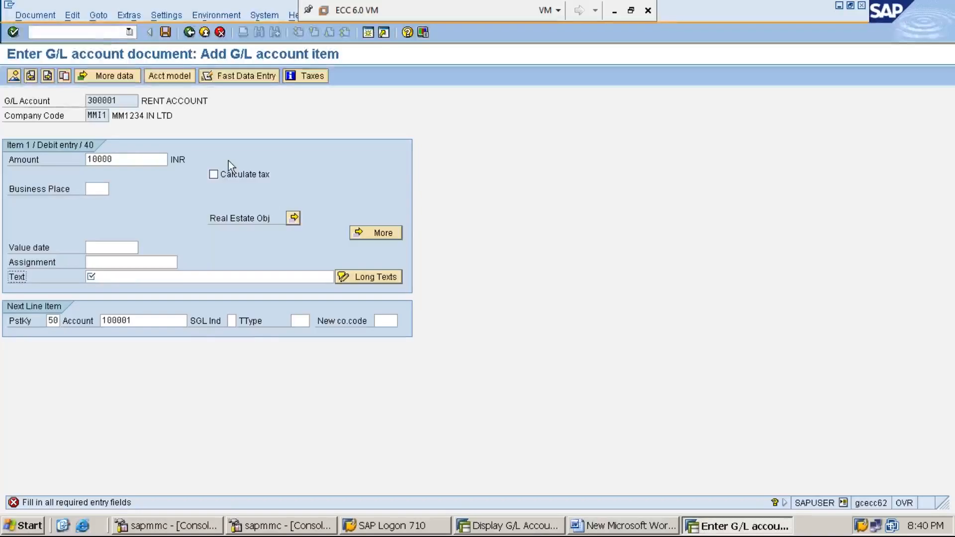
pyautogui.click(104, 31)
pyautogui.write('/n')
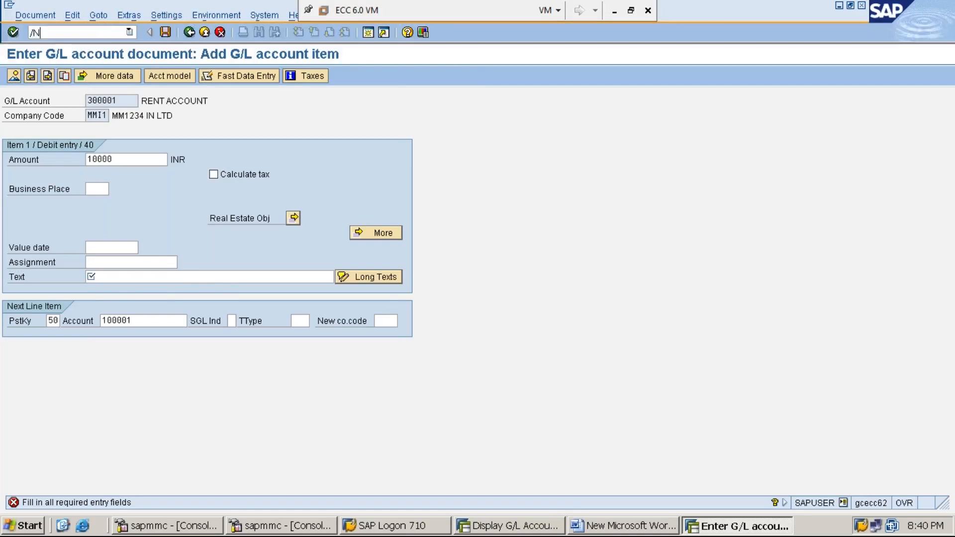
pyautogui.press('Return')
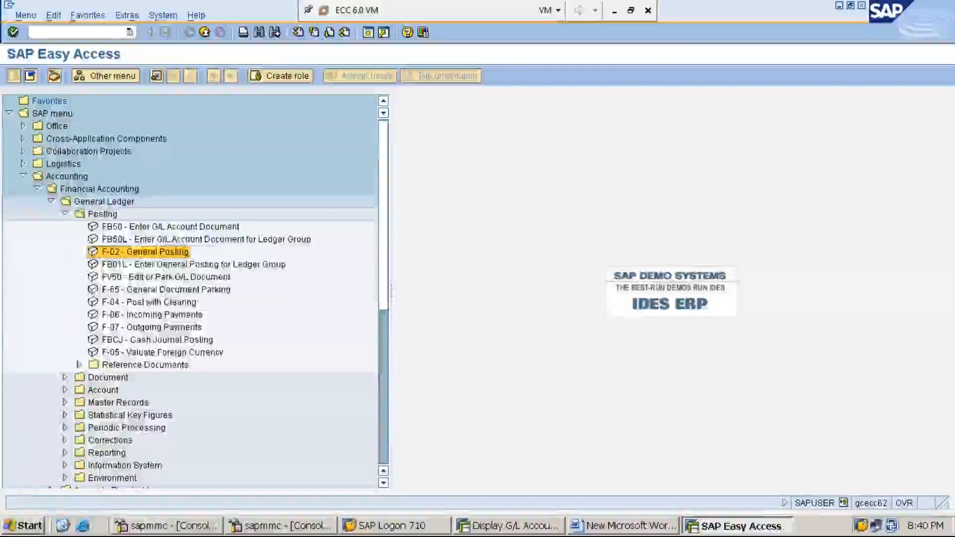
pyautogui.press('Left')
pyautogui.press('Left')
pyautogui.press('Left')
pyautogui.press('Left')
pyautogui.press('Left')
pyautogui.press('Left')
pyautogui.press('Left')
pyautogui.press('Left')
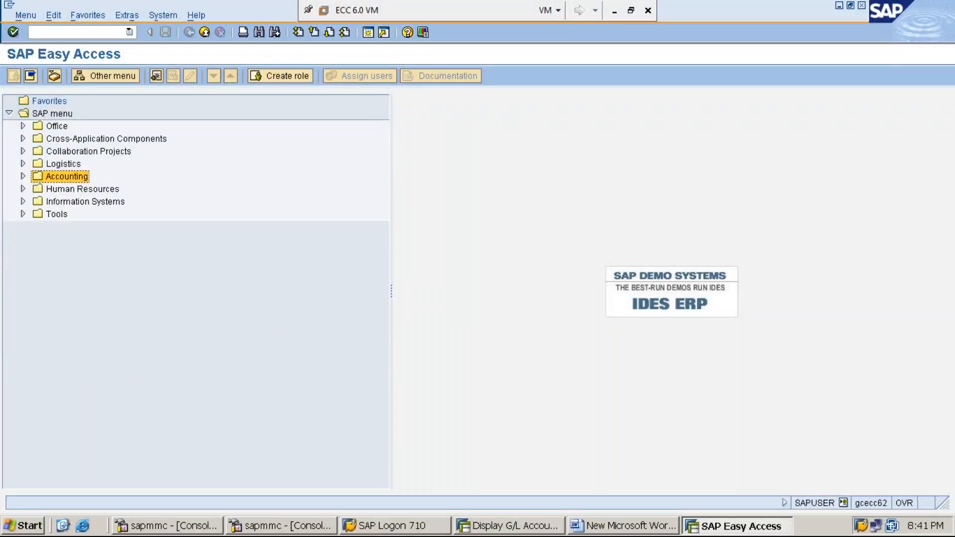
# Expand the SAP Easy Access tree through Accounting and Financial Accounting to General Ledger.
pyautogui.press('Right')
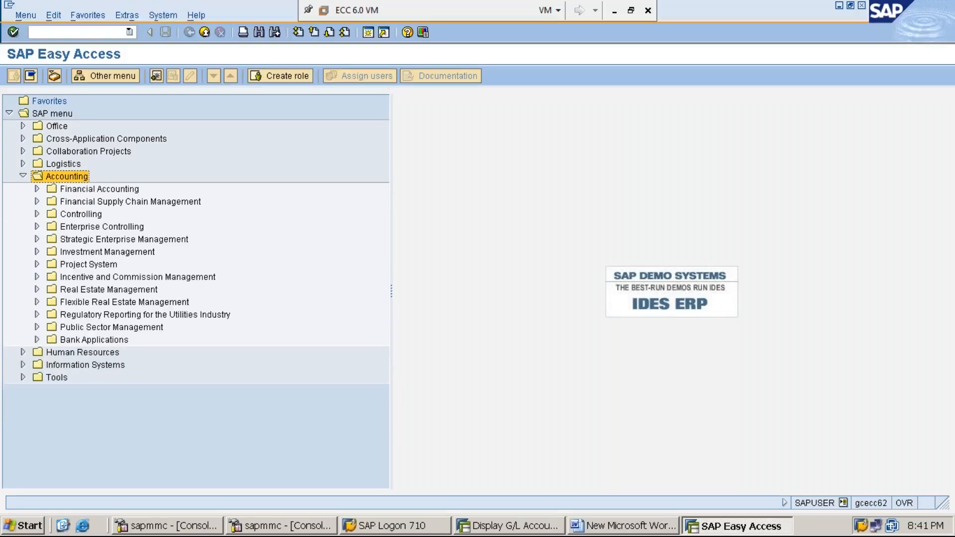
pyautogui.click(99, 189)
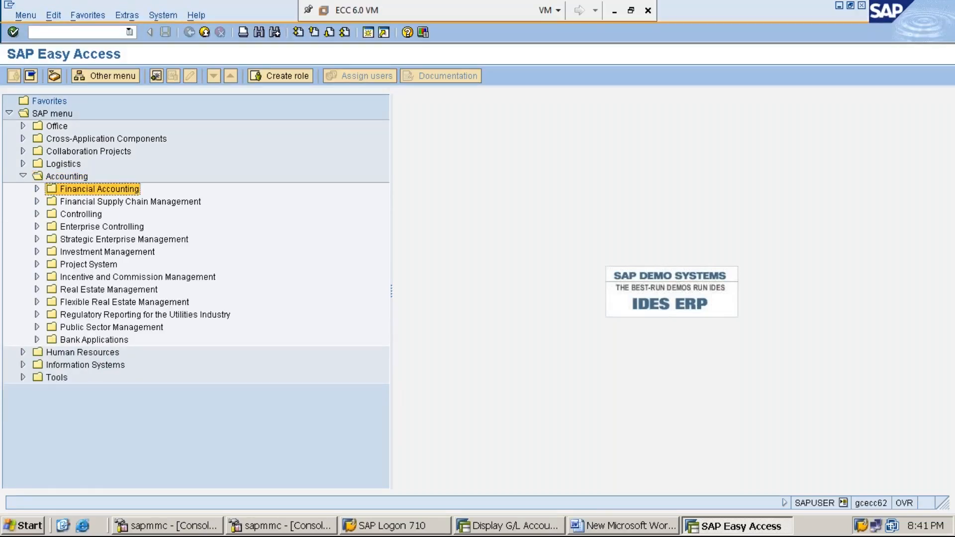
pyautogui.press('Right')
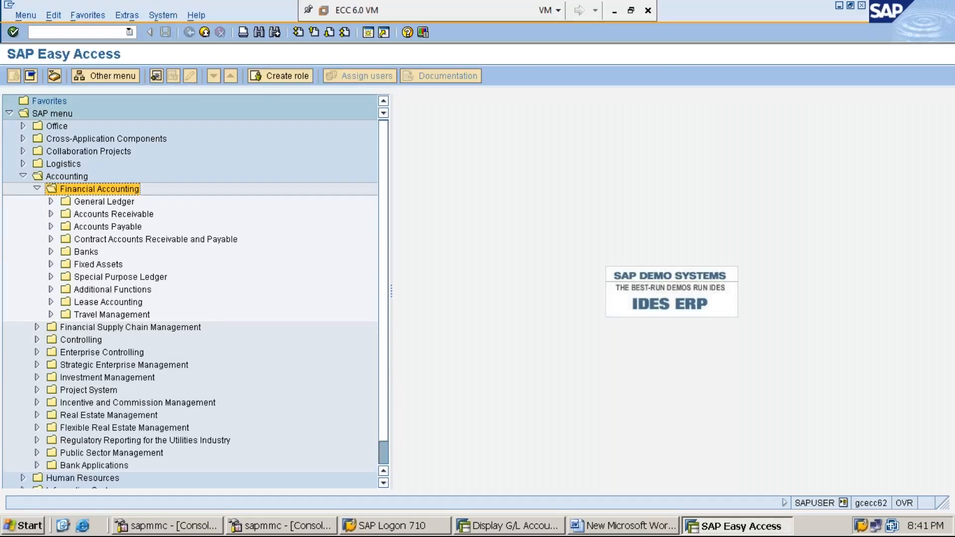
pyautogui.click(104, 201)
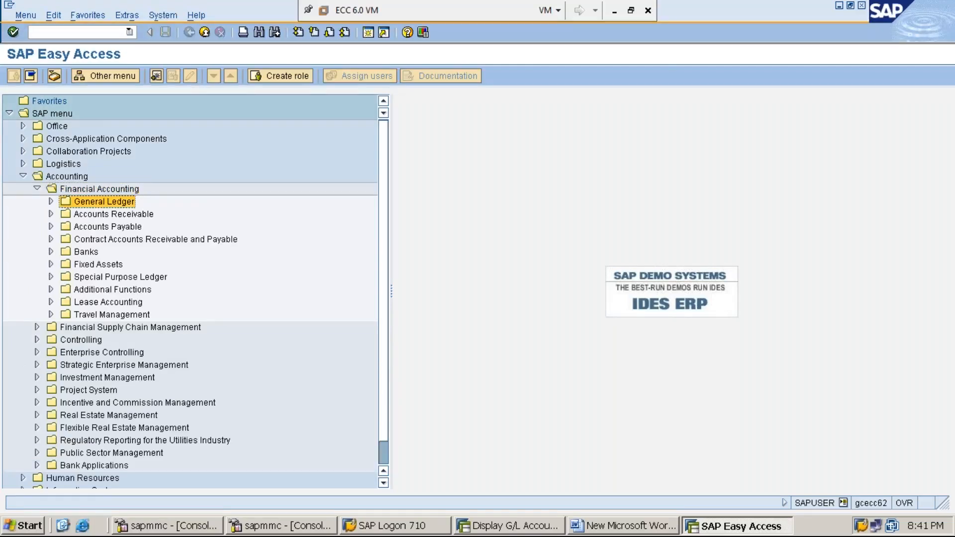
pyautogui.press('Right')
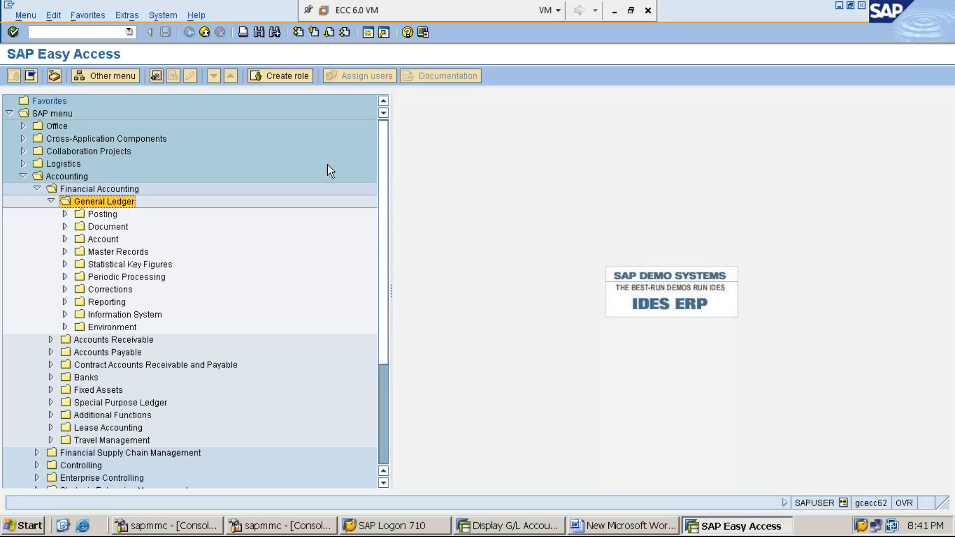
# Check the STEP:8 note in Word, return to SAP, and start FB03 - Display under the General Ledger's Document folder.
pyautogui.click(616, 530)
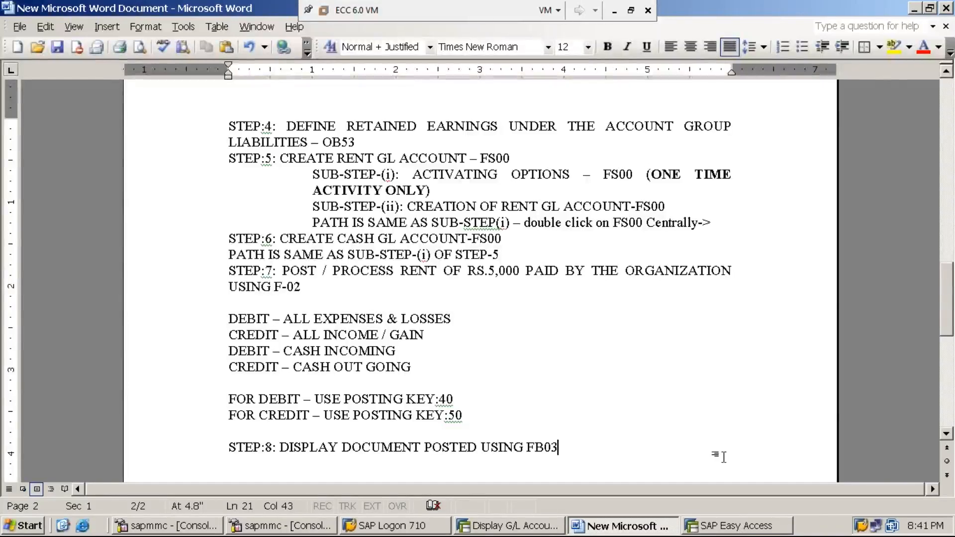
pyautogui.click(744, 530)
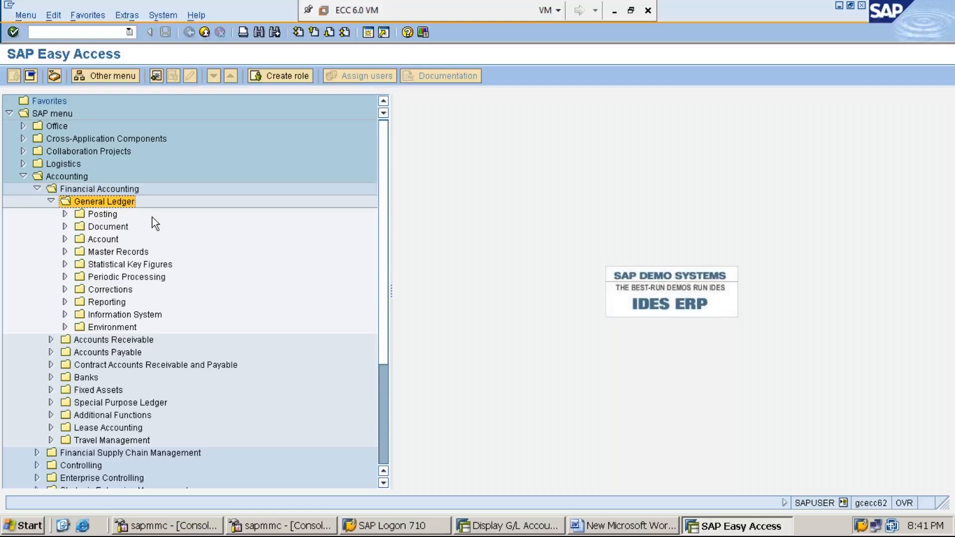
pyautogui.press('Down')
pyautogui.press('Down')
pyautogui.press('Right')
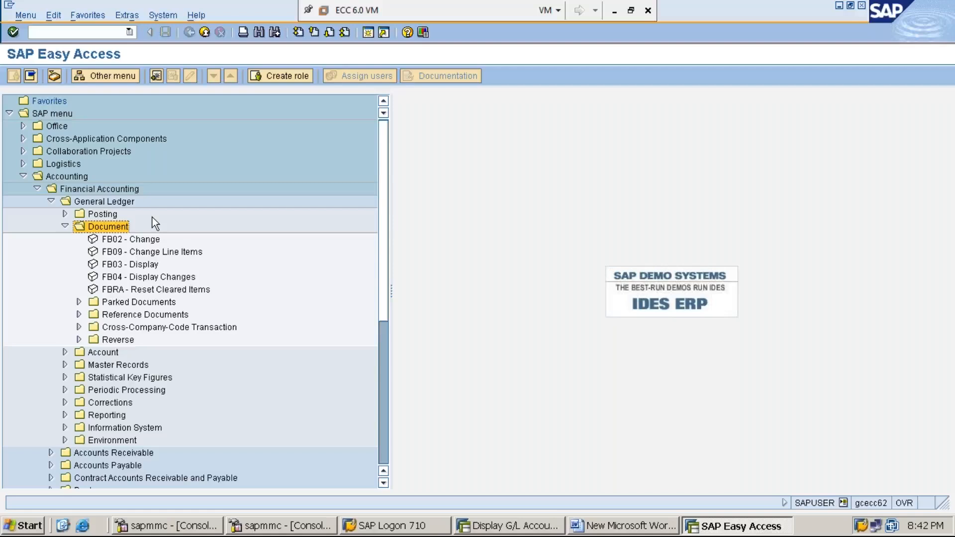
pyautogui.press('Down')
pyautogui.press('Down')
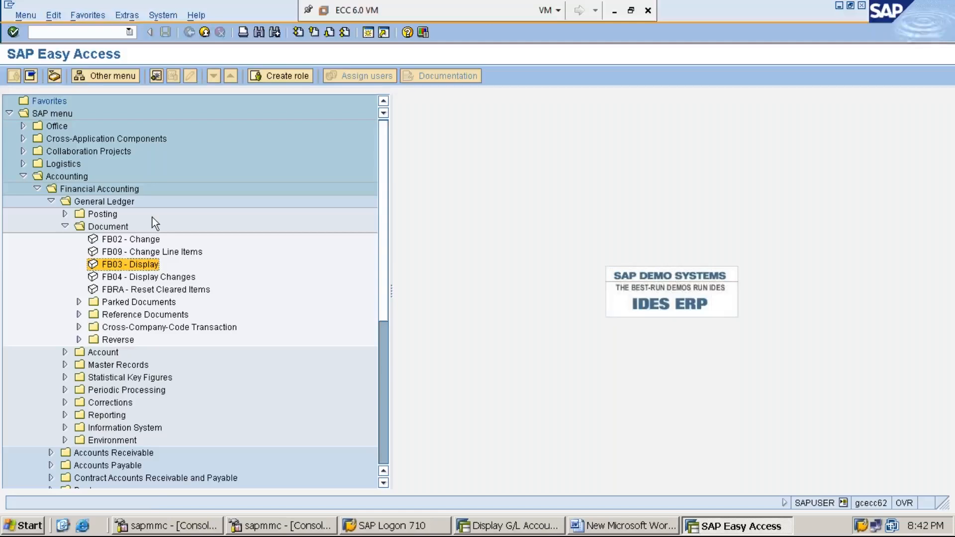
pyautogui.press('Return')
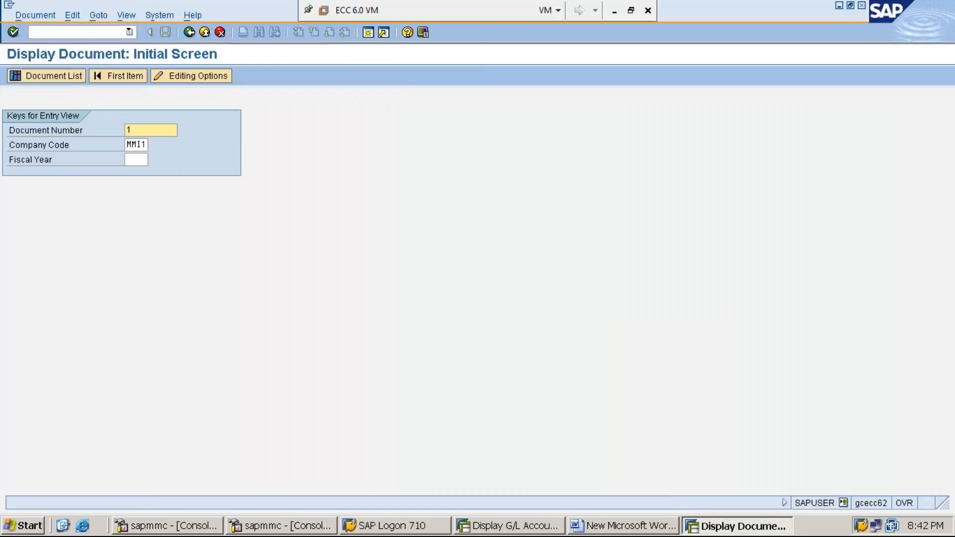
# Display document number 1 for company code MMI1 and fiscal year 2019.
pyautogui.write('1')
pyautogui.press('Down')
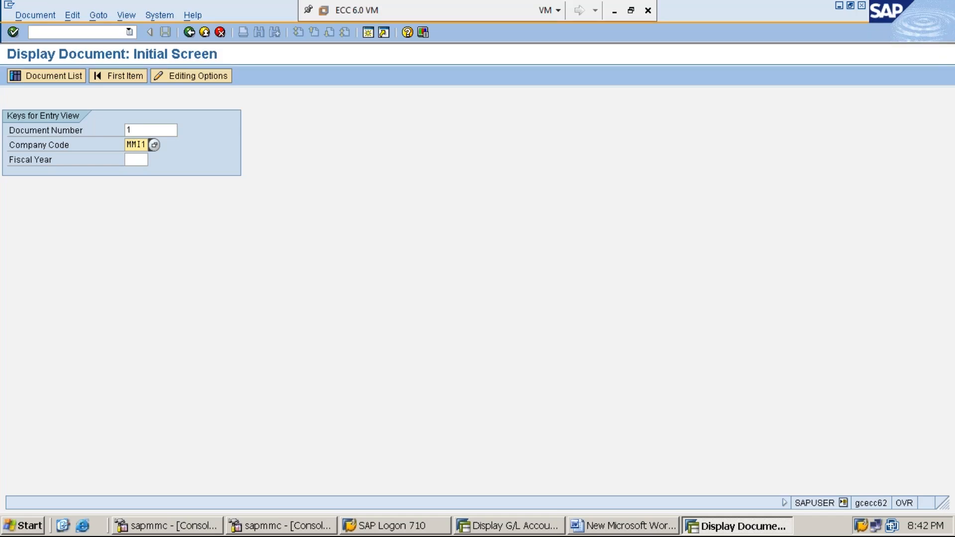
pyautogui.click(136, 160)
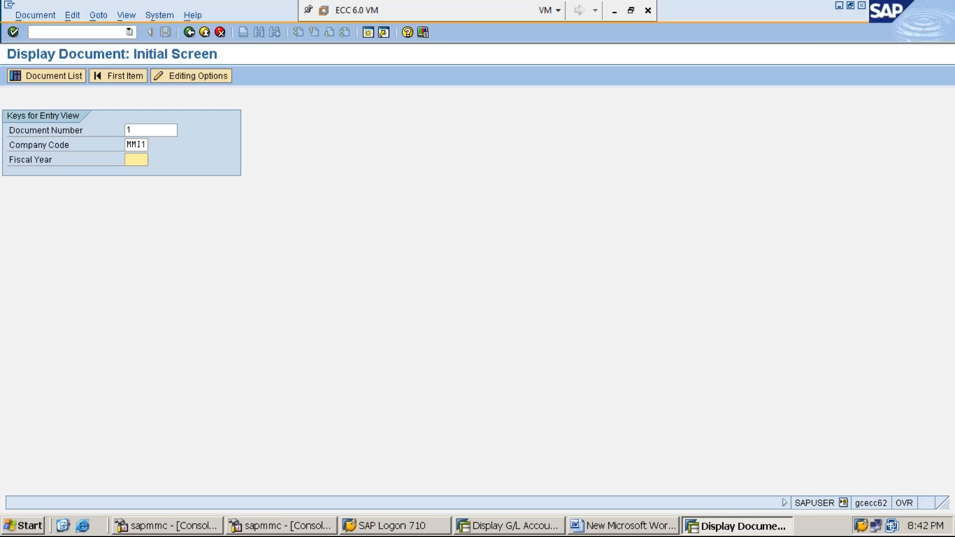
pyautogui.write('2019')
pyautogui.press('Return')
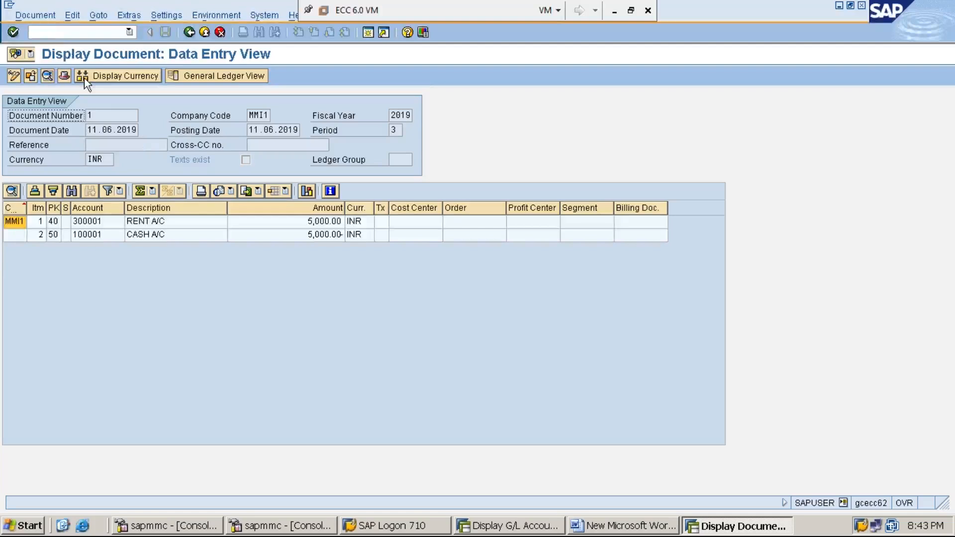
# Open the print preview of the posted rent document and examine its document type.
pyautogui.click(43, 14)
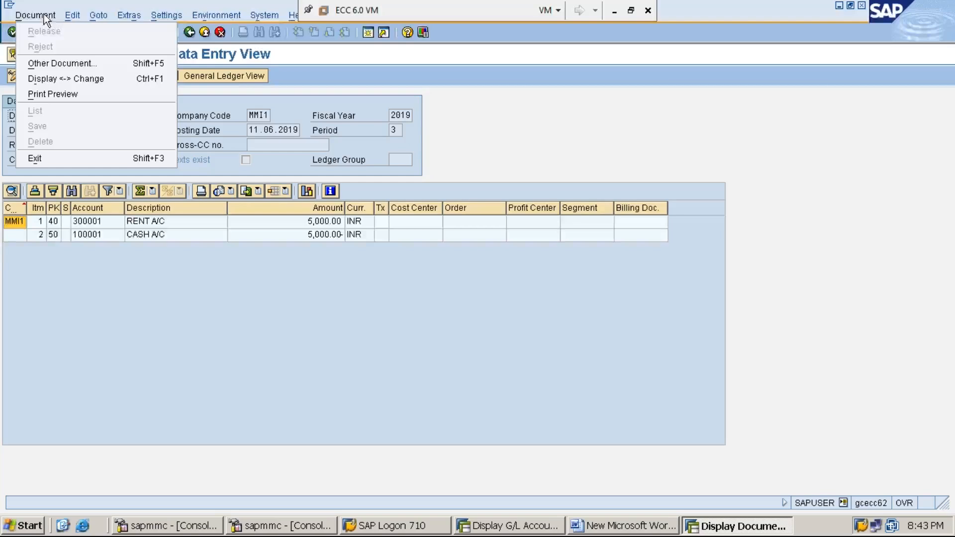
pyautogui.click(84, 95)
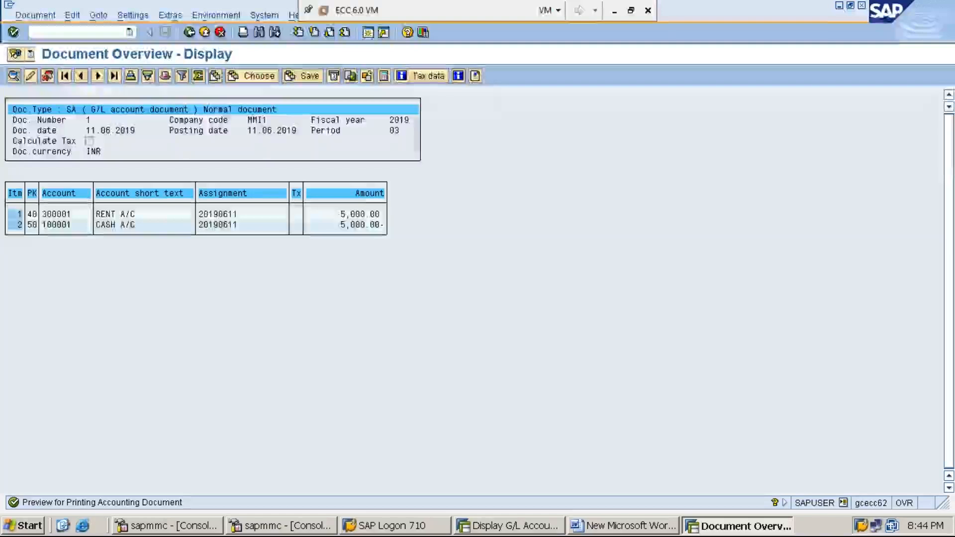
pyautogui.click(69, 109)
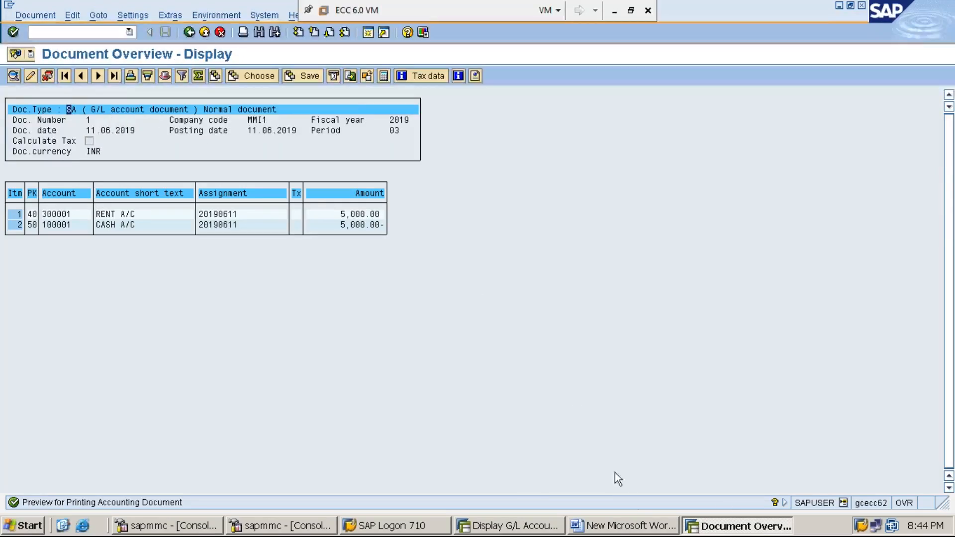
# Switch to the other SAP session and open the document types overview with transaction OBA7.
pyautogui.click(509, 526)
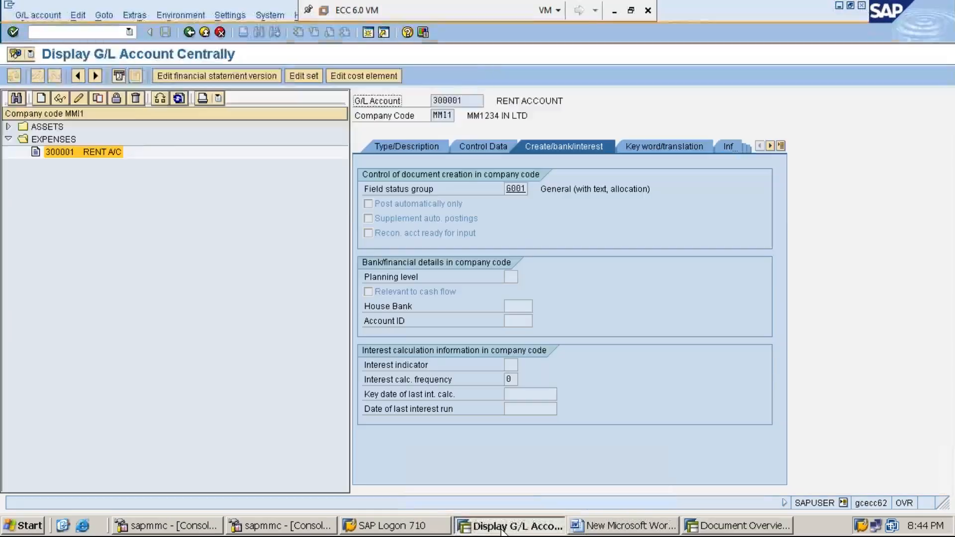
pyautogui.click(98, 29)
pyautogui.write('/NOBA')
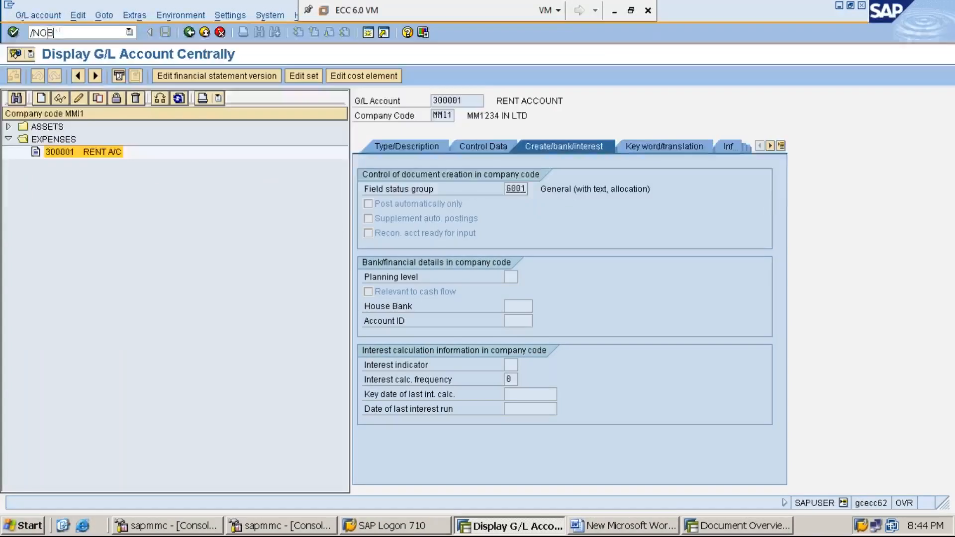
pyautogui.write('7')
pyautogui.press('Return')
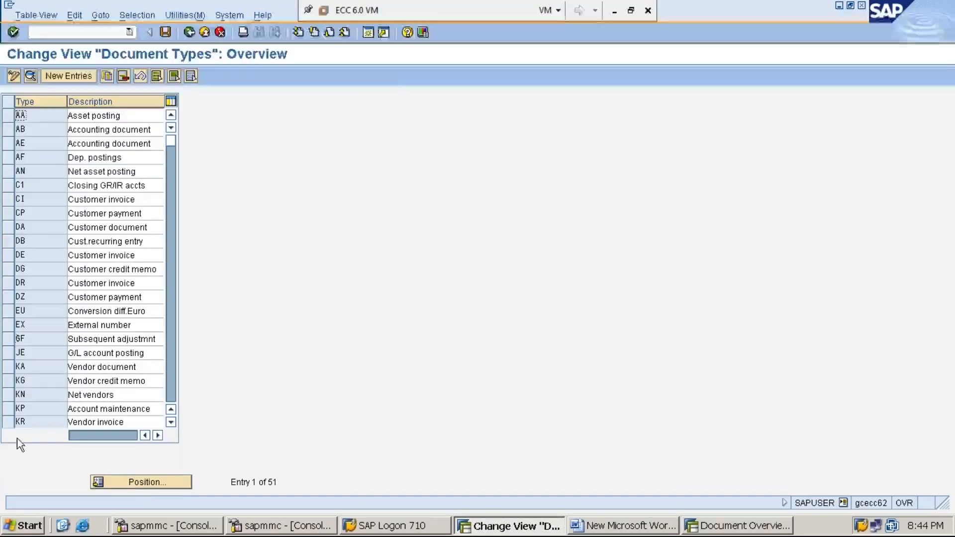
# Locate and select document type SA in the document types list, and return to the document overview session.
pyautogui.click(140, 481)
pyautogui.write('SA')
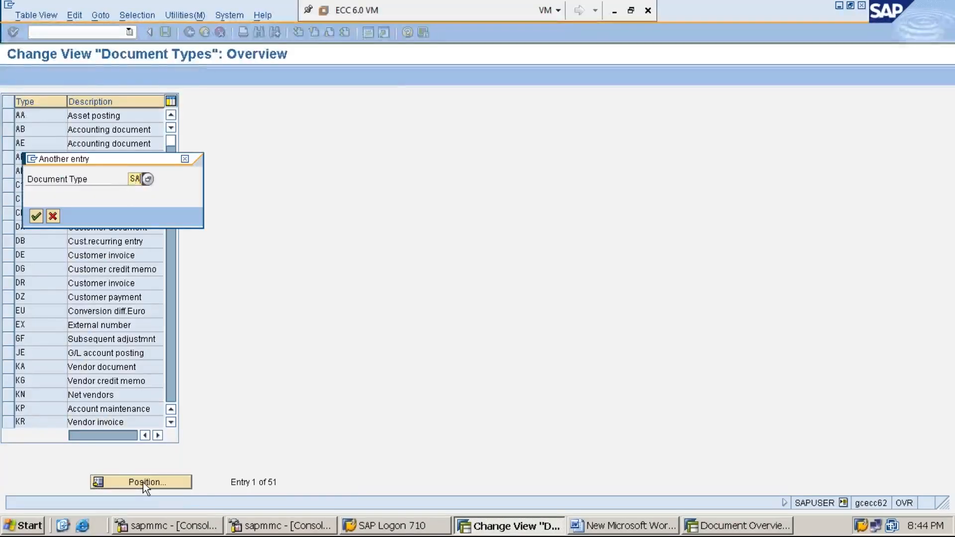
pyautogui.press('Return')
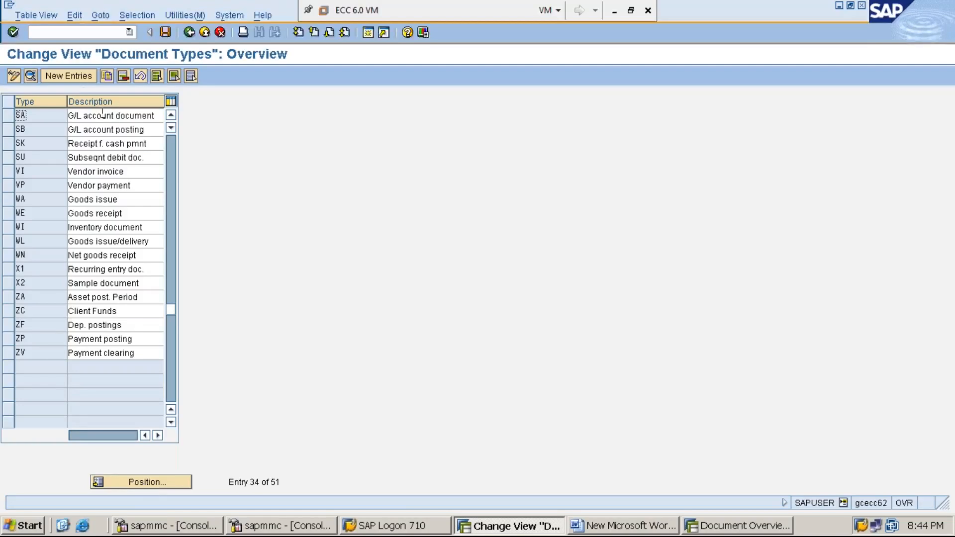
pyautogui.click(9, 116)
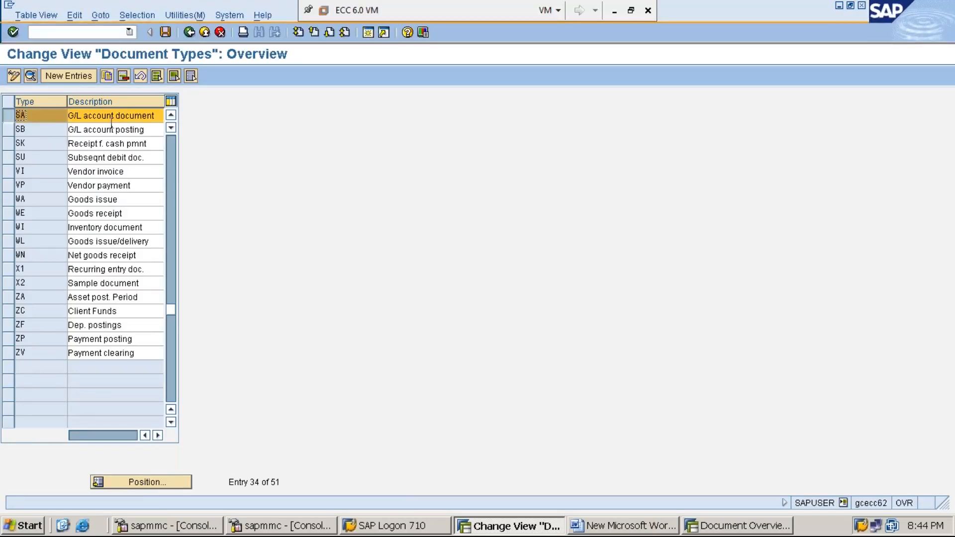
pyautogui.click(722, 525)
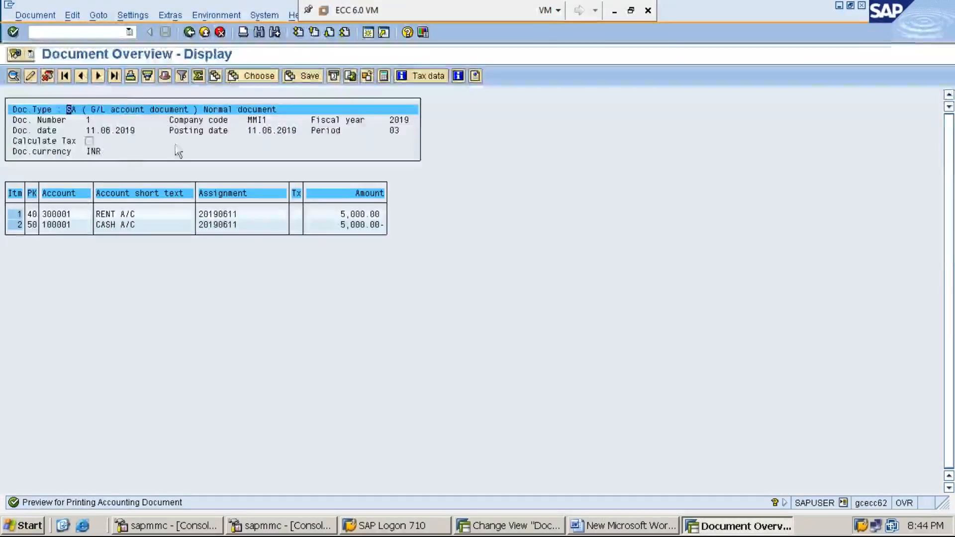
# Examine the document number, period, posting date, document date and currency in the document overview's header.
pyautogui.click(88, 120)
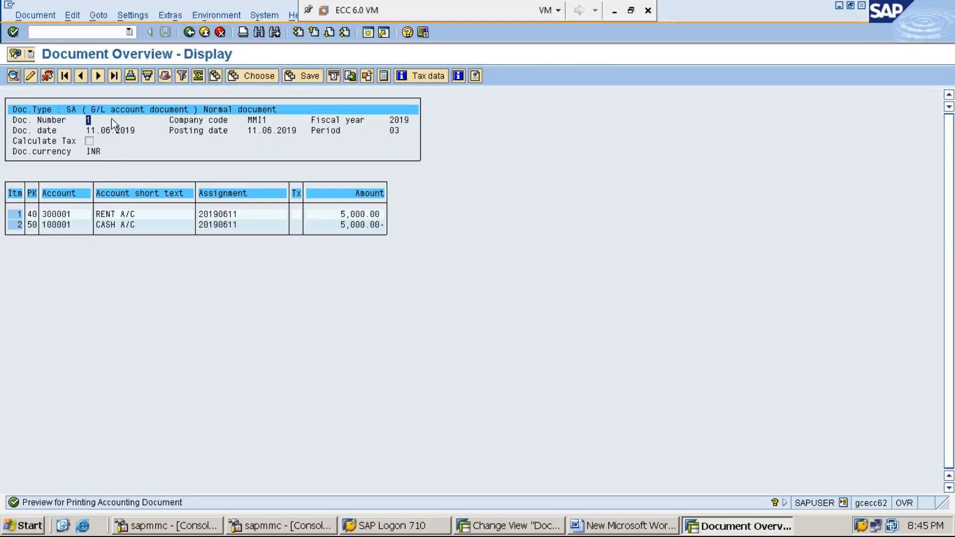
pyautogui.click(324, 130)
pyautogui.click(216, 130)
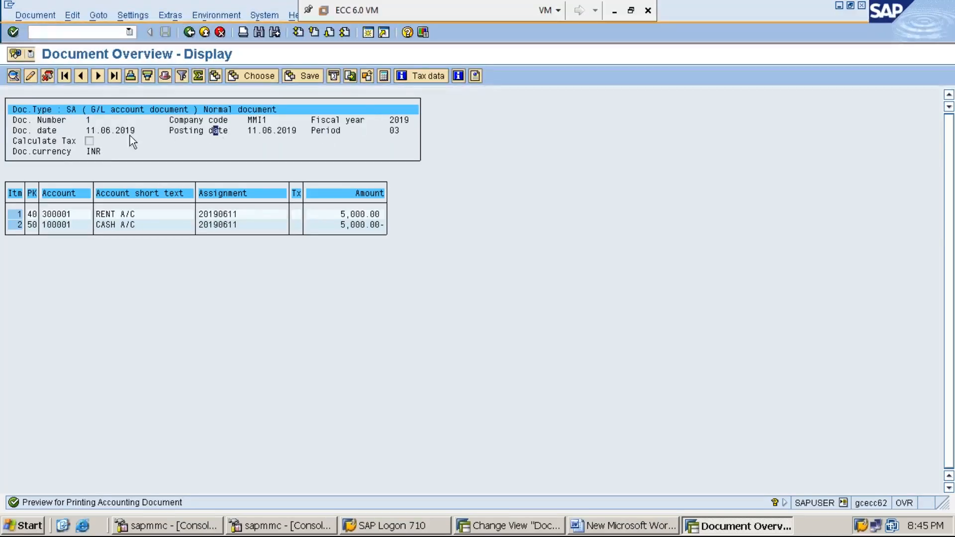
pyautogui.click(114, 131)
pyautogui.click(93, 152)
pyautogui.click(93, 150)
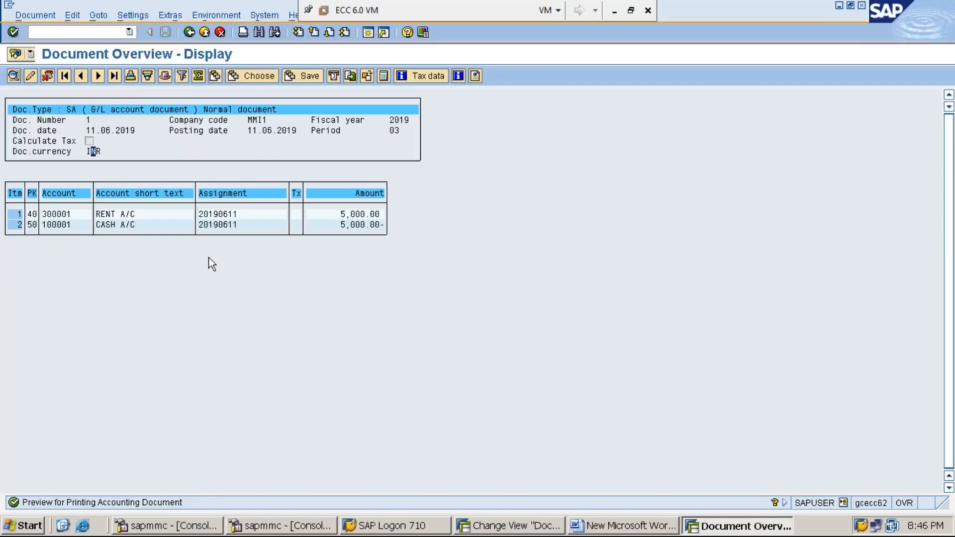
# Display the document header and examine its time of entry and transaction code.
pyautogui.click(165, 75)
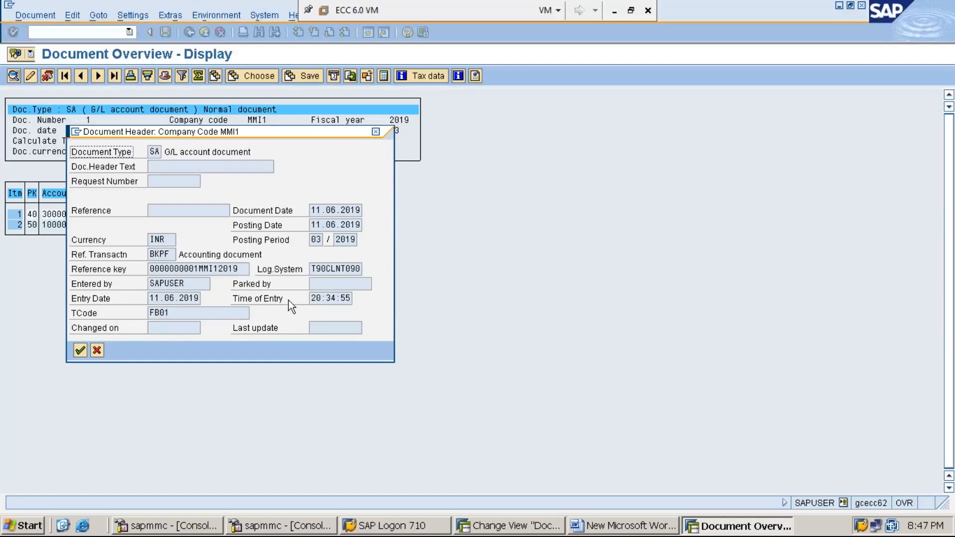
pyautogui.moveTo(347, 298); pyautogui.dragTo(307, 302)
pyautogui.click(310, 299)
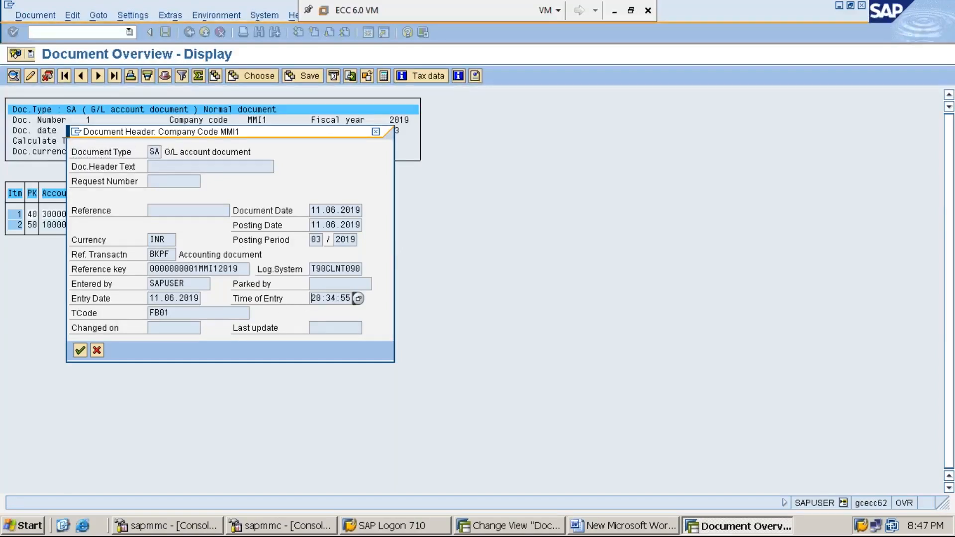
pyautogui.click(179, 313)
# Examine the entered-by user and reference transaction in the document header, and close the header.
pyautogui.moveTo(185, 284); pyautogui.dragTo(149, 283)
pyautogui.click(150, 284)
pyautogui.moveTo(172, 255); pyautogui.dragTo(148, 255)
pyautogui.click(148, 254)
pyautogui.moveTo(172, 254); pyautogui.dragTo(148, 254)
pyautogui.click(149, 254)
pyautogui.click(376, 132)
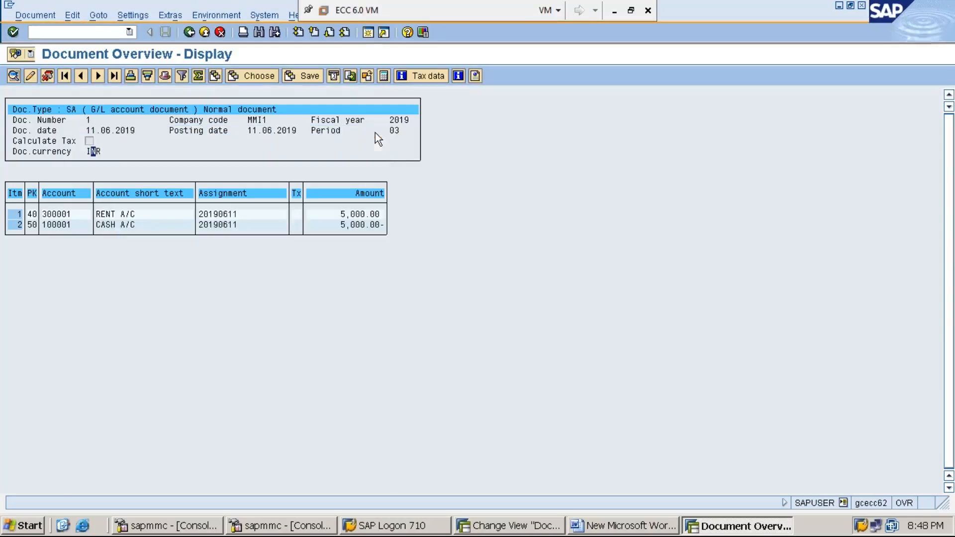
# Open a new SAP session, start transaction SE16 and bring up the selection screen for table BKPF.
pyautogui.click(368, 35)
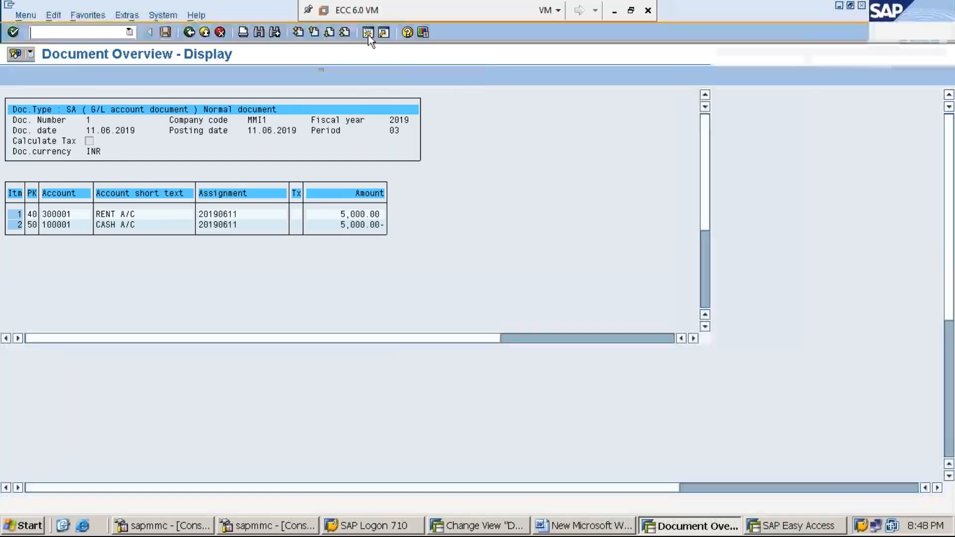
pyautogui.write('SE16')
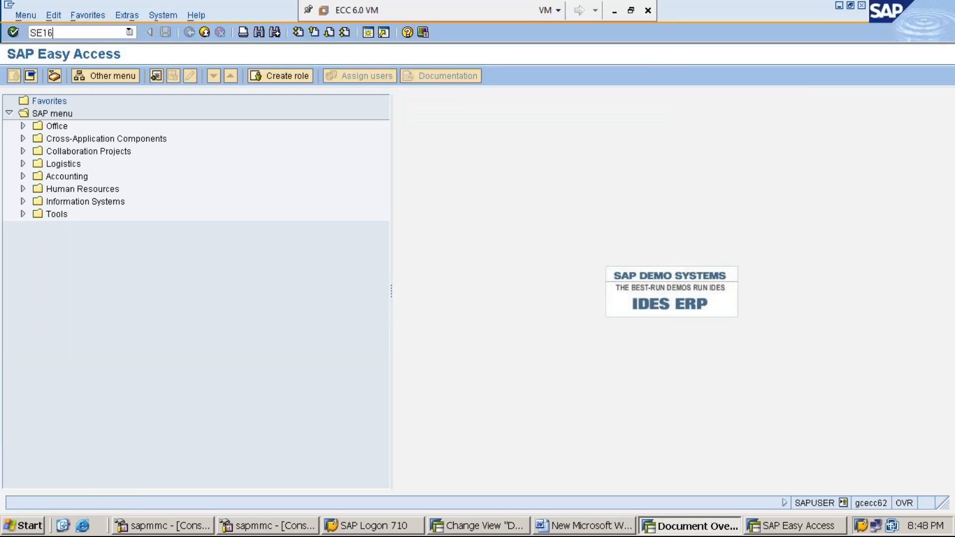
pyautogui.press('Return')
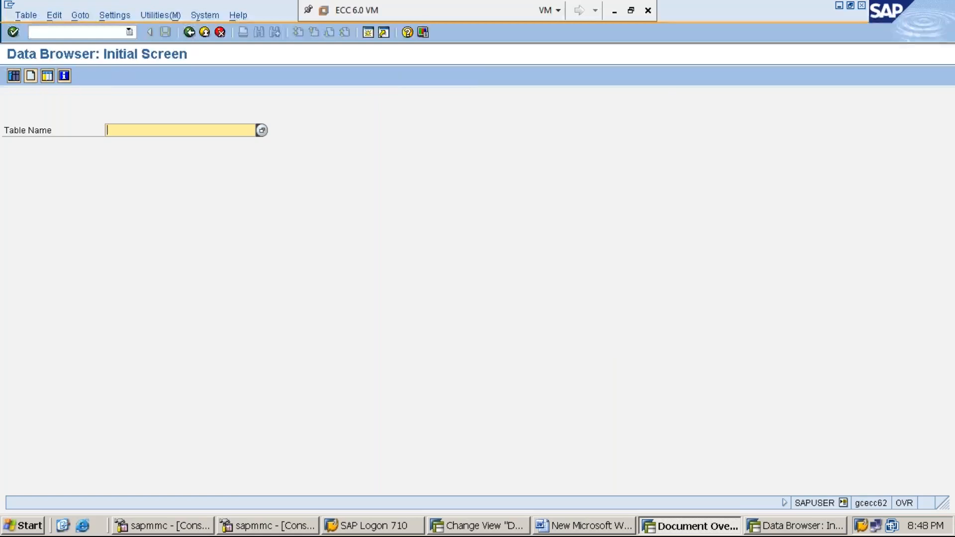
pyautogui.write('BKPF')
pyautogui.click(14, 77)
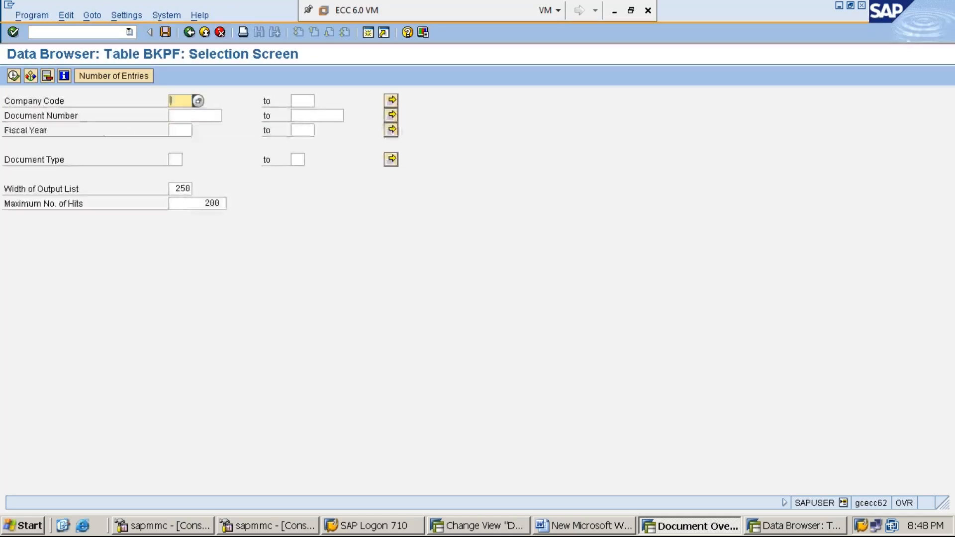
# List the BKPF entries for company code MMI1 and fiscal year 2019.
pyautogui.write('MMI1')
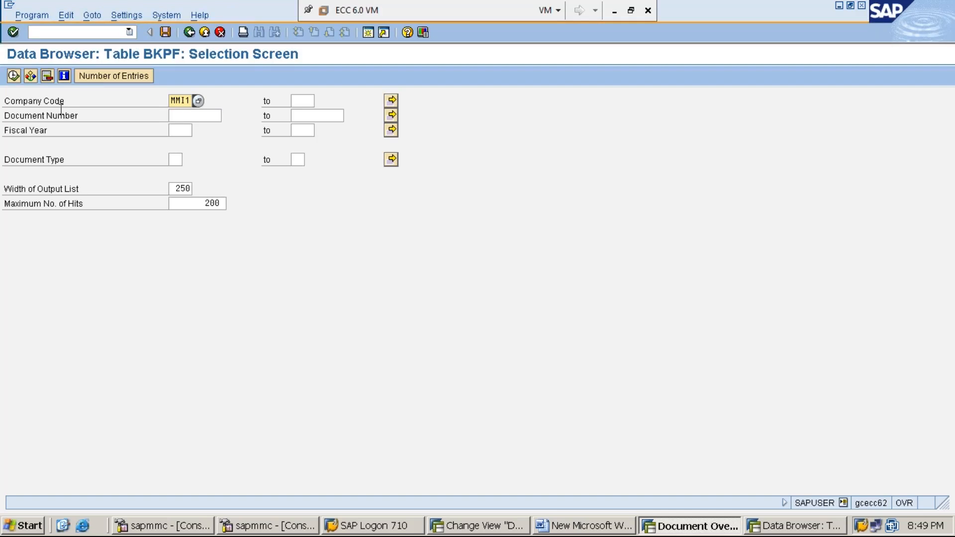
pyautogui.click(178, 131)
pyautogui.write('2019')
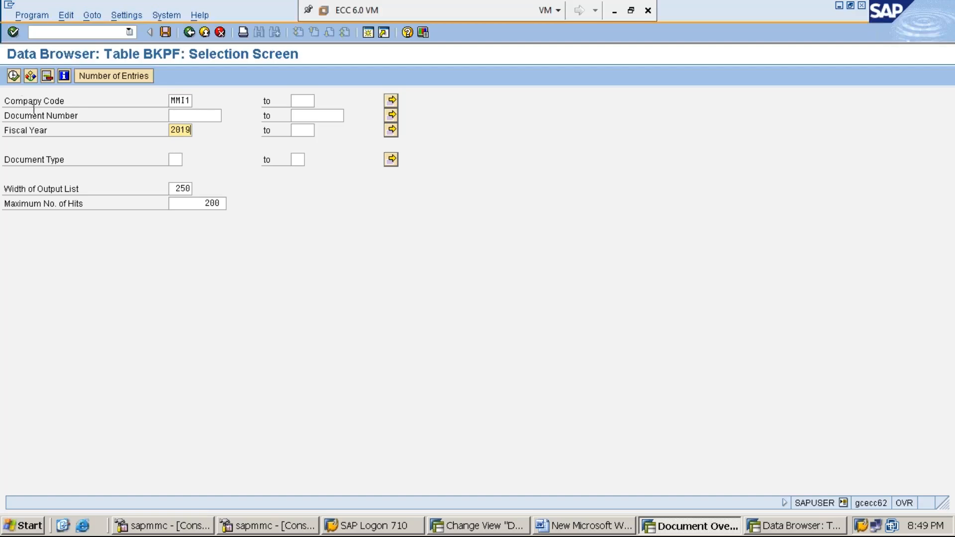
pyautogui.click(13, 76)
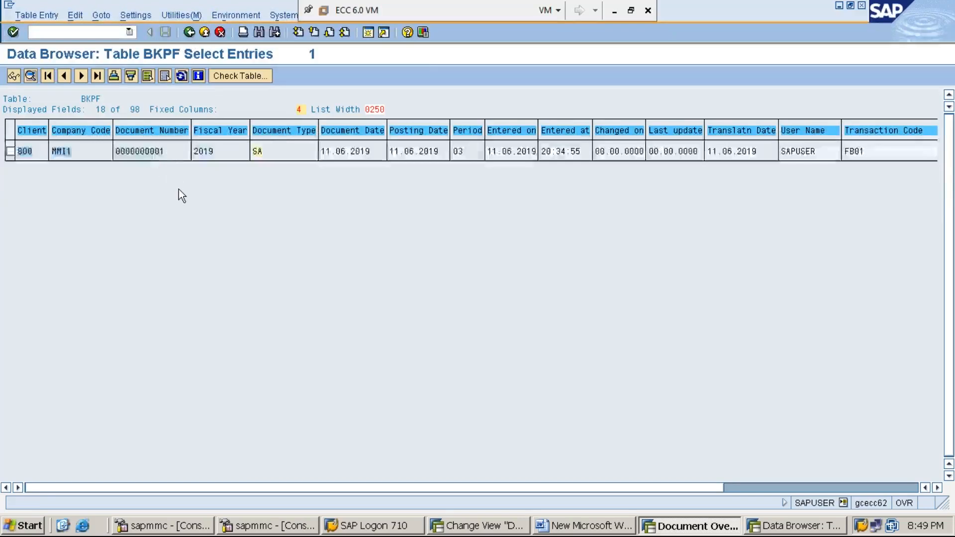
# Leave the BKPF entries list for SAP Easy Access and restart transaction SE16.
pyautogui.click(188, 33)
pyautogui.click(188, 33)
pyautogui.click(188, 33)
pyautogui.write('SE16')
pyautogui.press('Return')
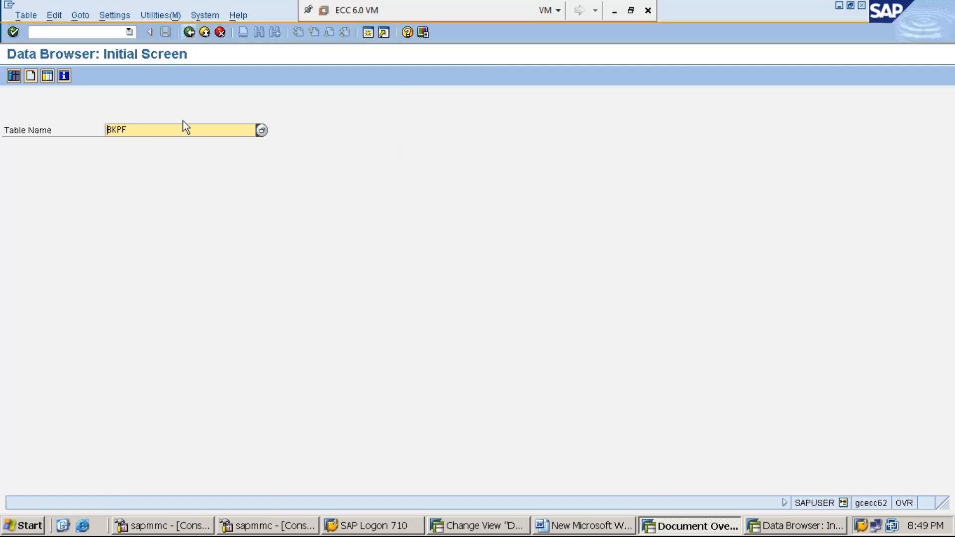
# Open the contents of table BKPF again, filtered by company code MMI1 and fiscal year 2019.
pyautogui.click(150, 132)
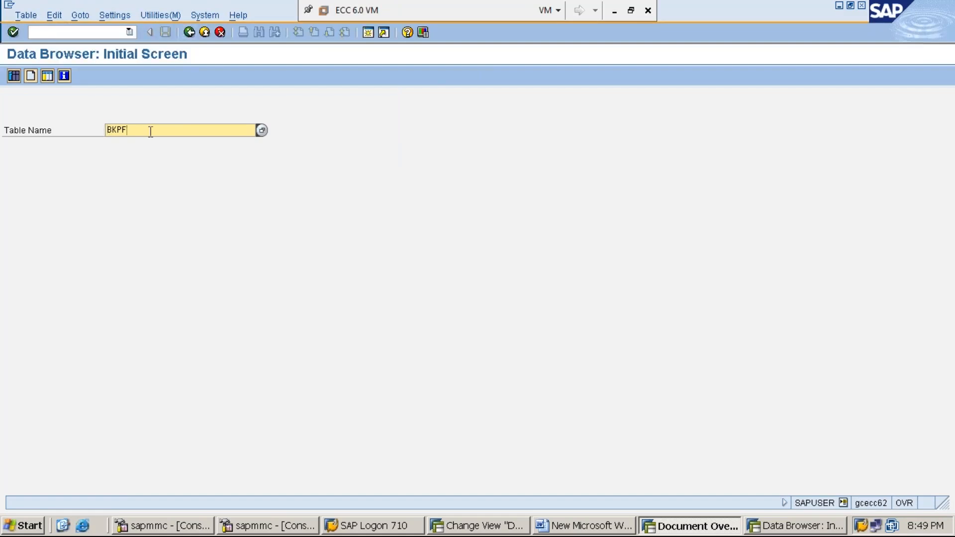
pyautogui.click(14, 76)
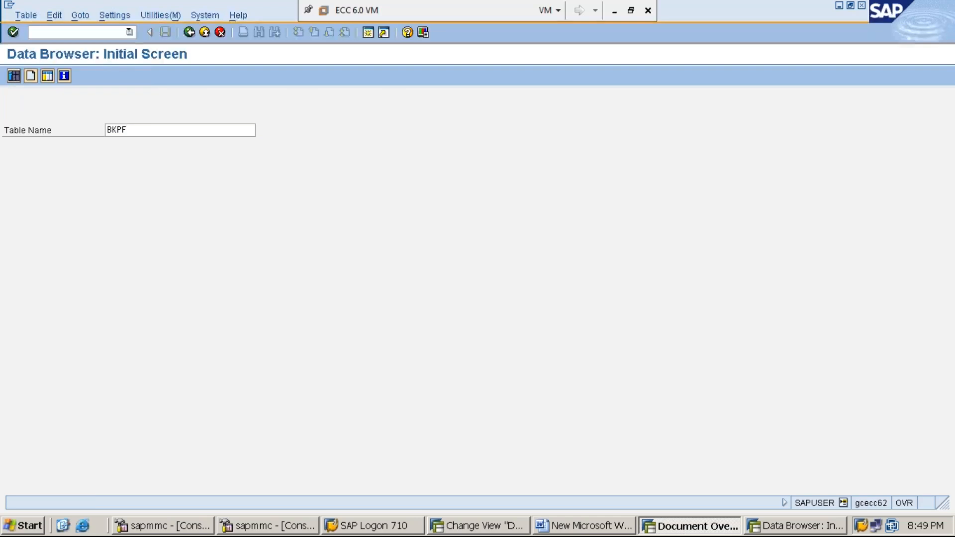
pyautogui.write('MMI1')
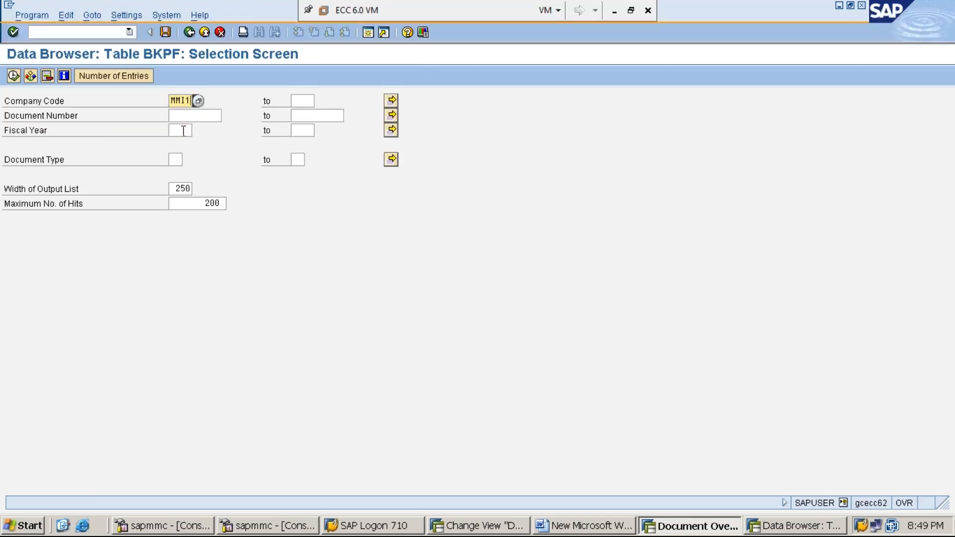
pyautogui.click(184, 130)
pyautogui.write('2019')
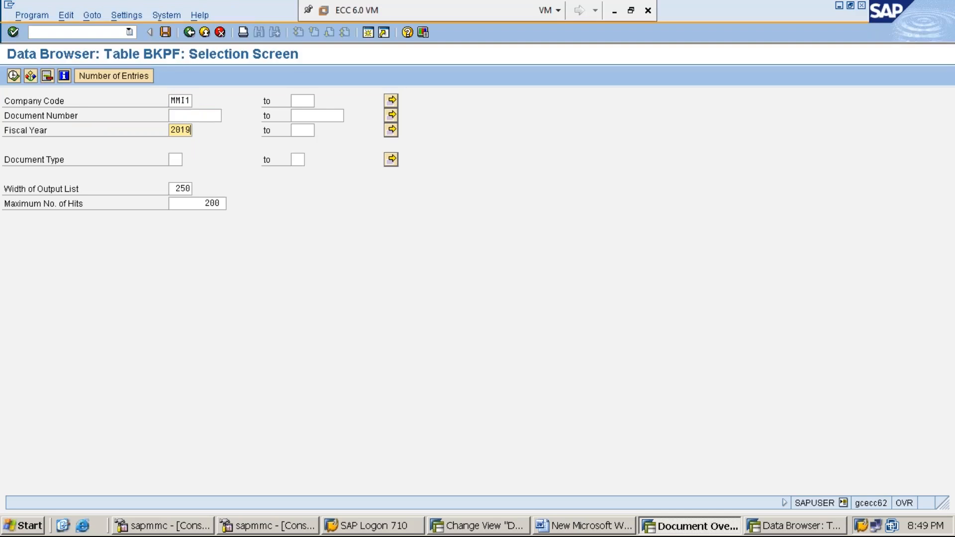
pyautogui.click(13, 75)
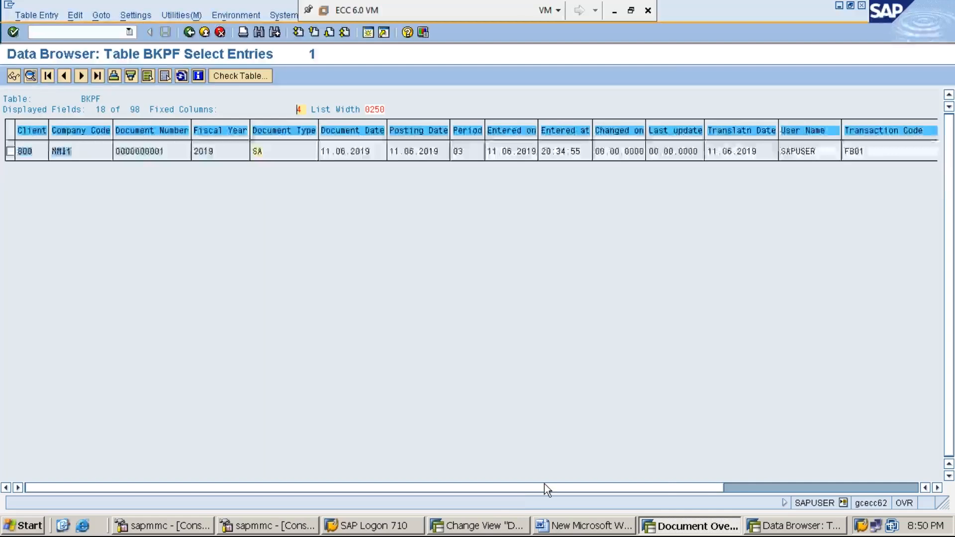
# Glance at the Word notes, switch to the document overview session and examine the rent and cash line items' accounts and amounts.
pyautogui.click(585, 528)
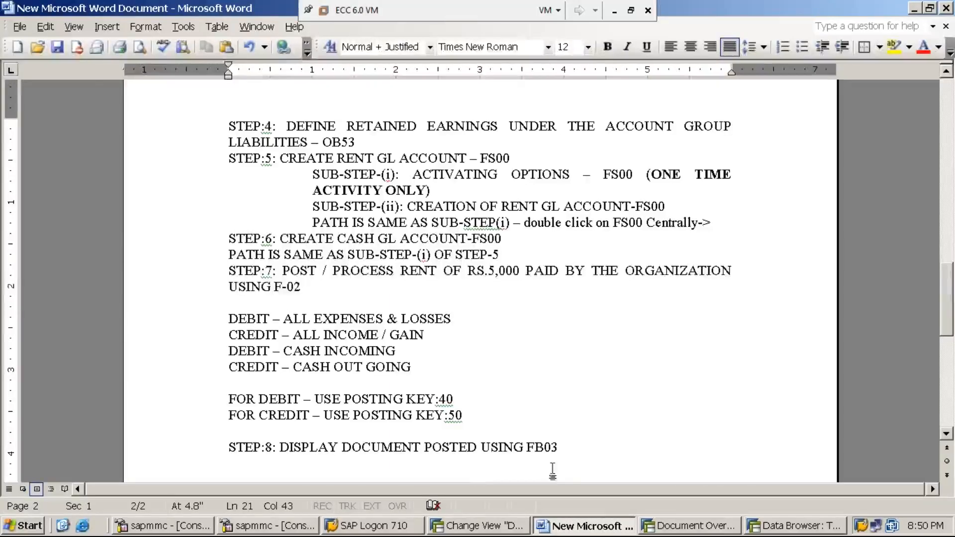
pyautogui.click(720, 530)
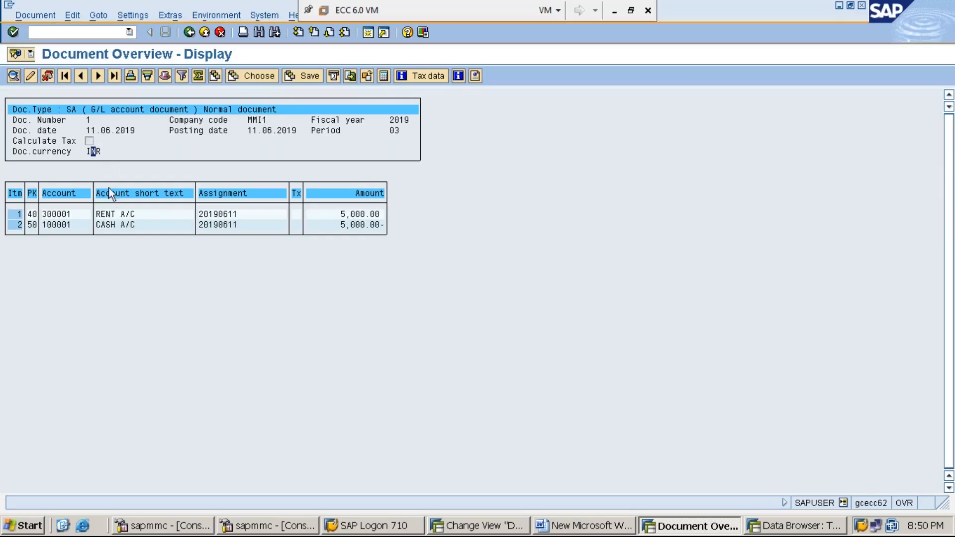
pyautogui.click(113, 214)
pyautogui.click(58, 215)
pyautogui.click(343, 215)
pyautogui.click(114, 225)
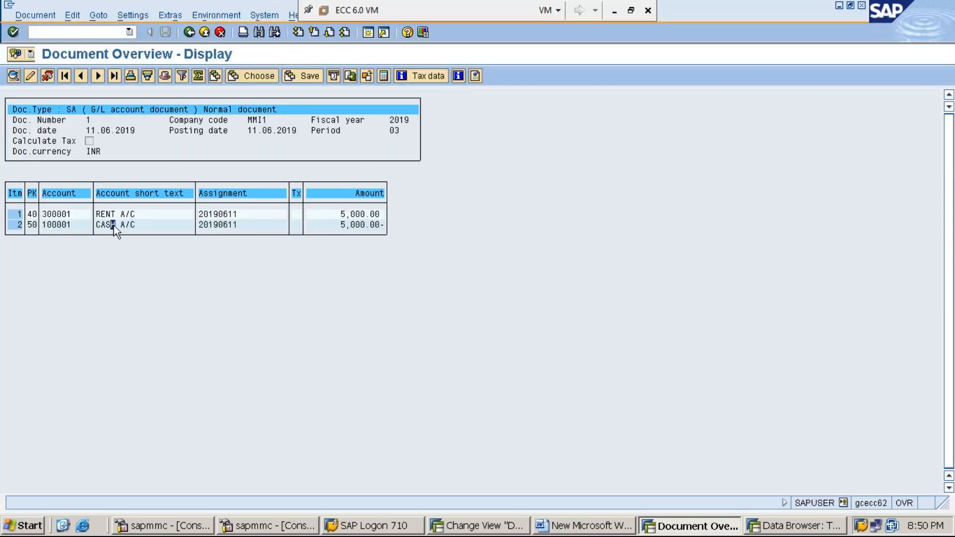
pyautogui.click(360, 224)
pyautogui.click(366, 217)
pyautogui.click(64, 216)
pyautogui.click(354, 227)
pyautogui.click(59, 214)
# Switch to the Word notes, add the line "STEP:9: DISPLAY GL ACCOUNT LINE ITEMS USING FBL3N" below step 8, and save.
pyautogui.click(593, 525)
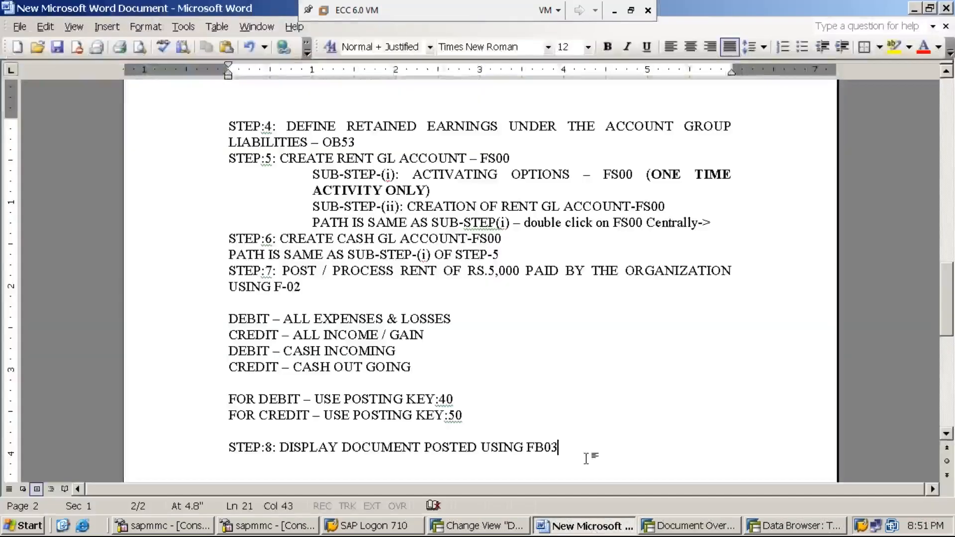
pyautogui.press('Return')
pyautogui.write('STEP')
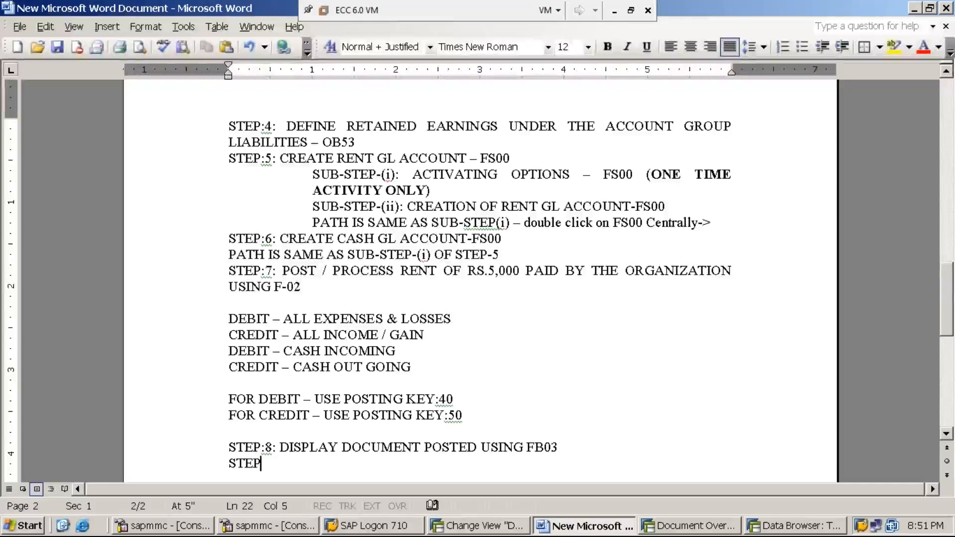
pyautogui.write(':9: DISPLAY GL ACCOUNT LINE  ')
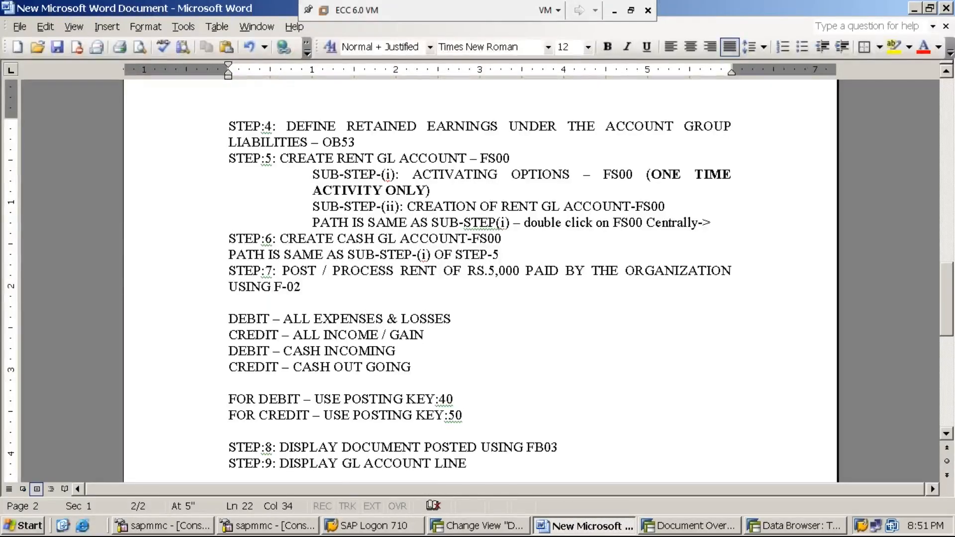
pyautogui.write('IT')
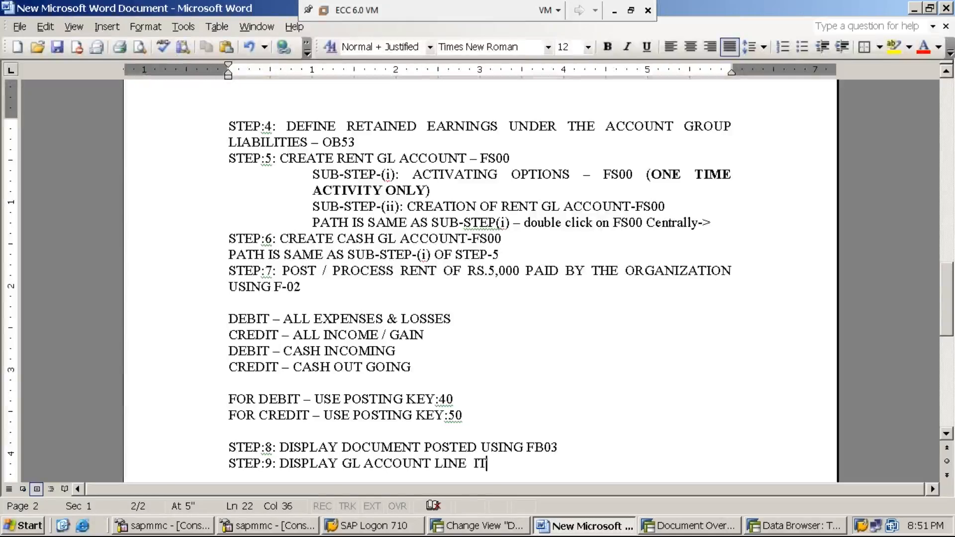
pyautogui.write('EMS U')
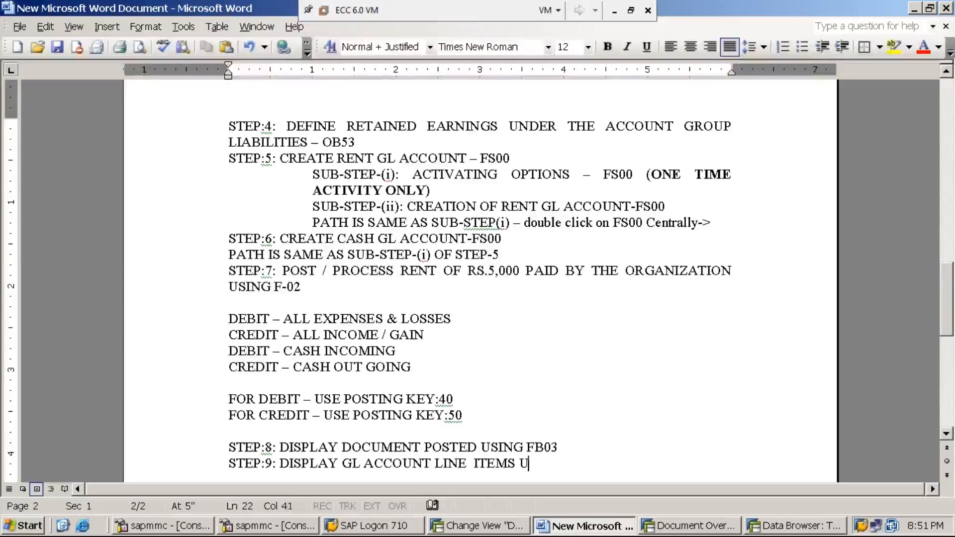
pyautogui.write('SING ')
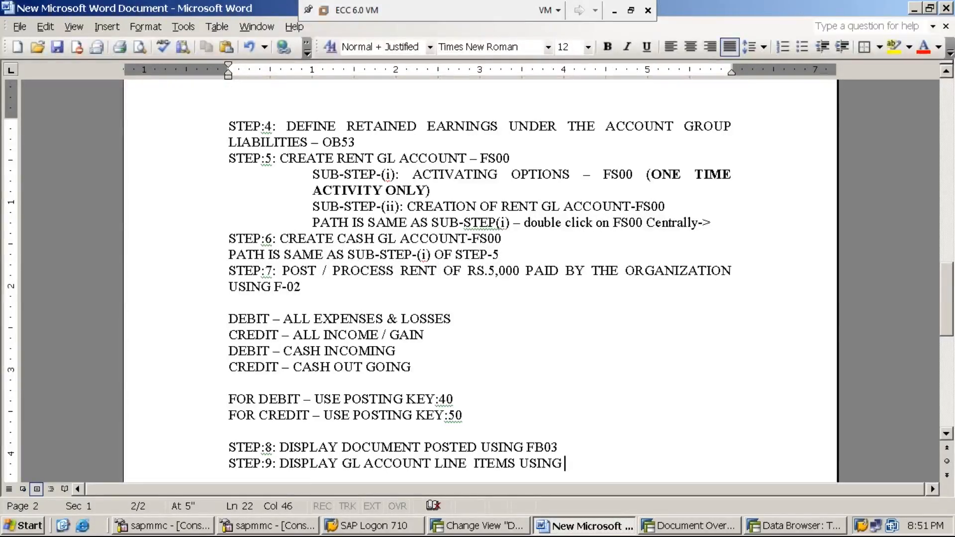
pyautogui.write('FBL3N')
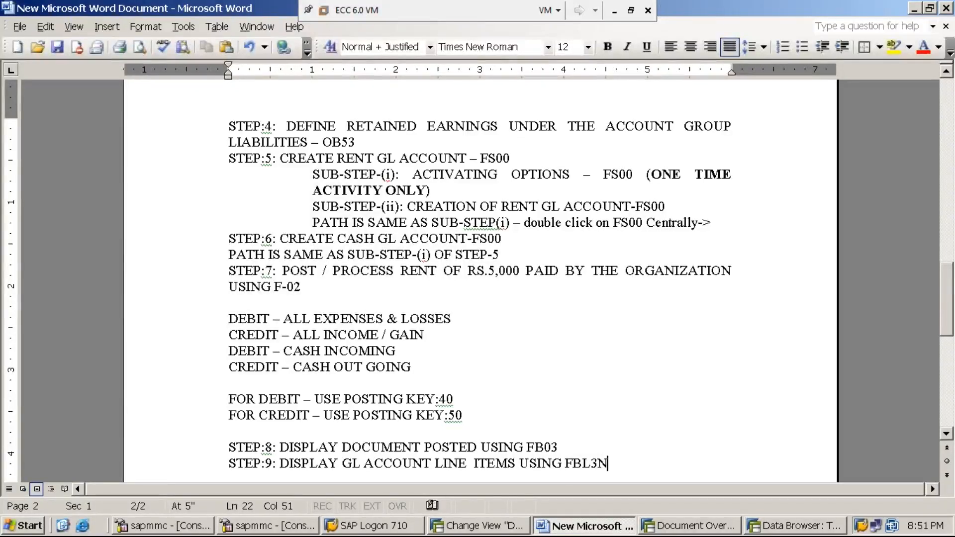
pyautogui.hotkey('ctrl', 's')
# Bring up the SAP Easy Access session and minimize the Word notes after checking them.
pyautogui.click(615, 11)
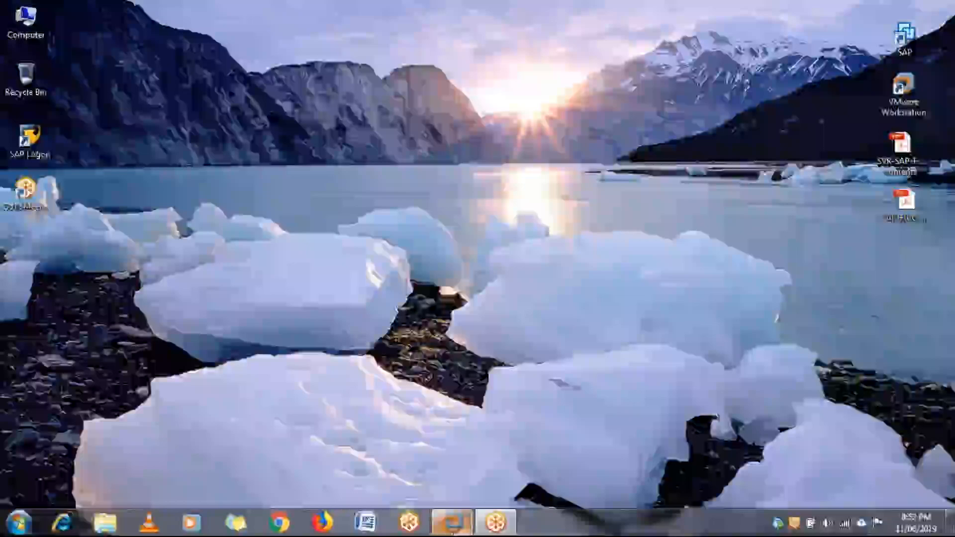
pyautogui.click(459, 522)
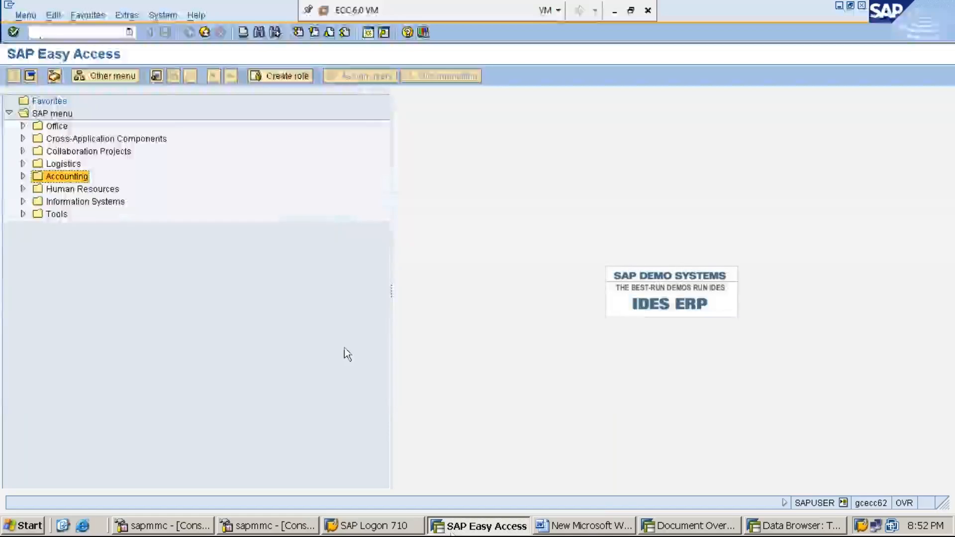
pyautogui.click(587, 526)
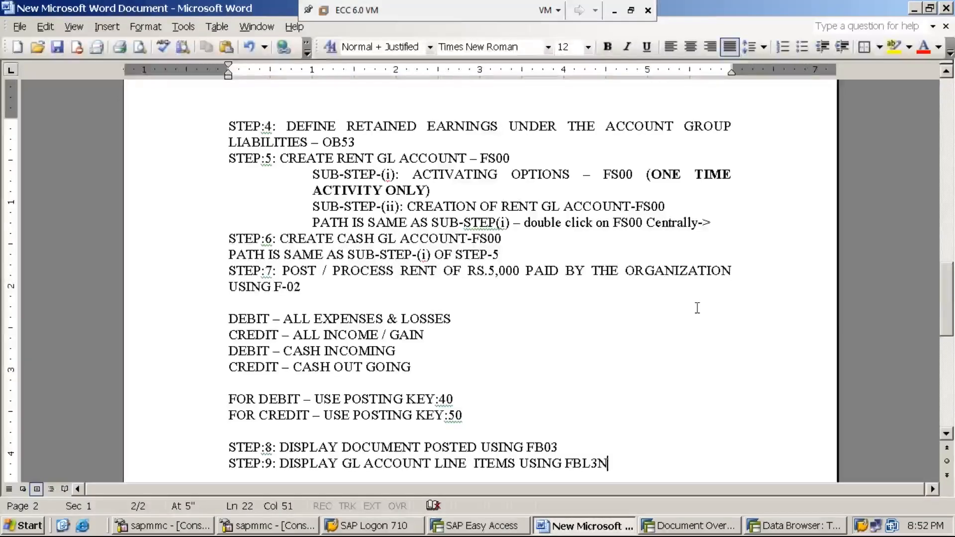
pyautogui.click(917, 10)
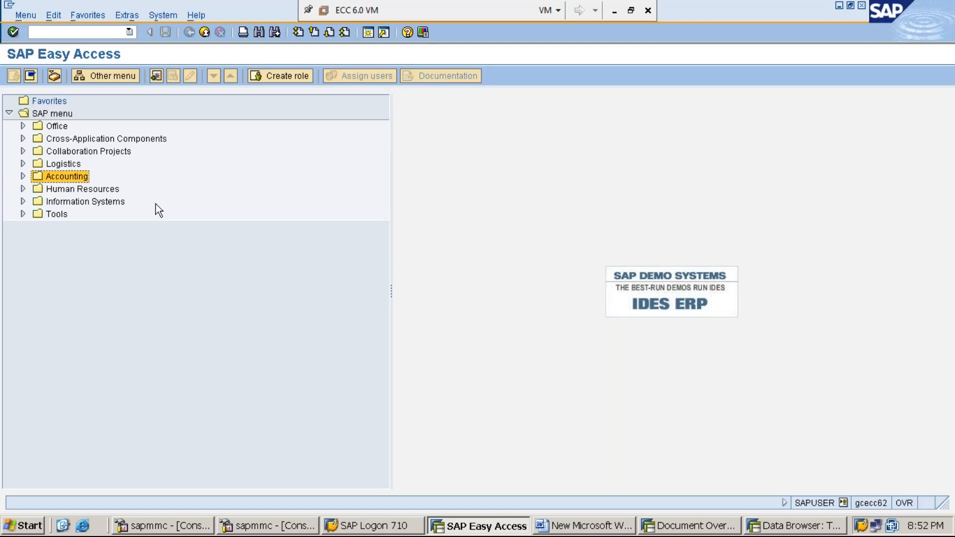
# Open FBL3N - Display/Change Line Items from the Account folder under Accounting, Financial Accounting, General Ledger.
pyautogui.press('Right')
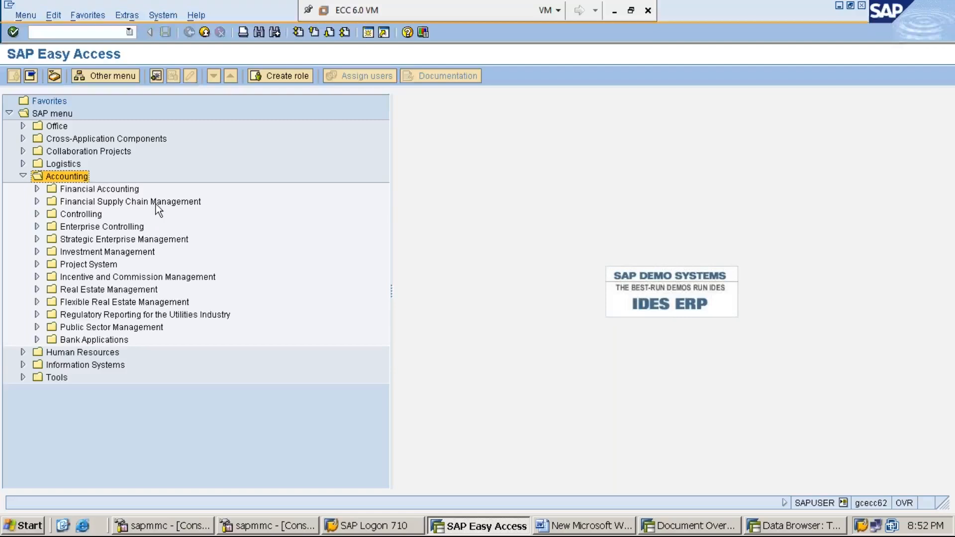
pyautogui.press('Down')
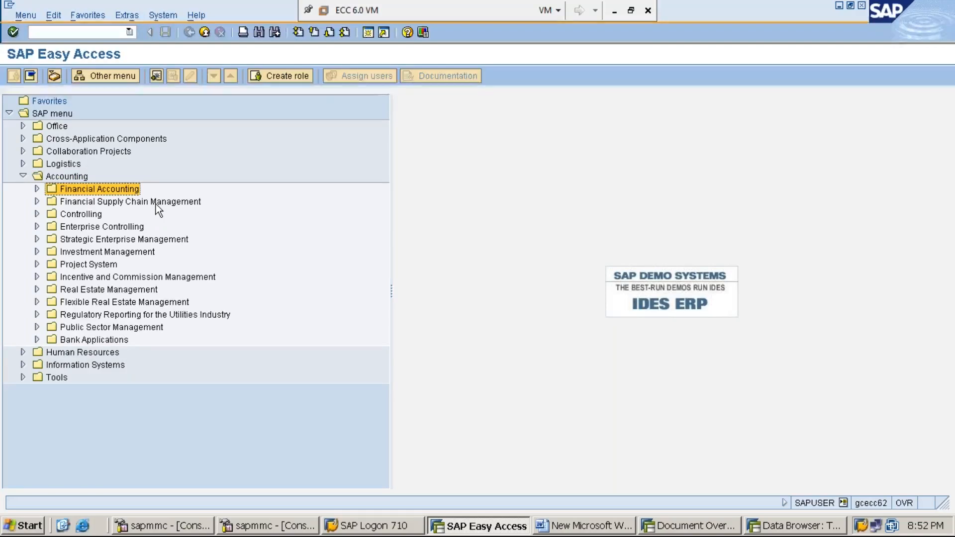
pyautogui.press('Right')
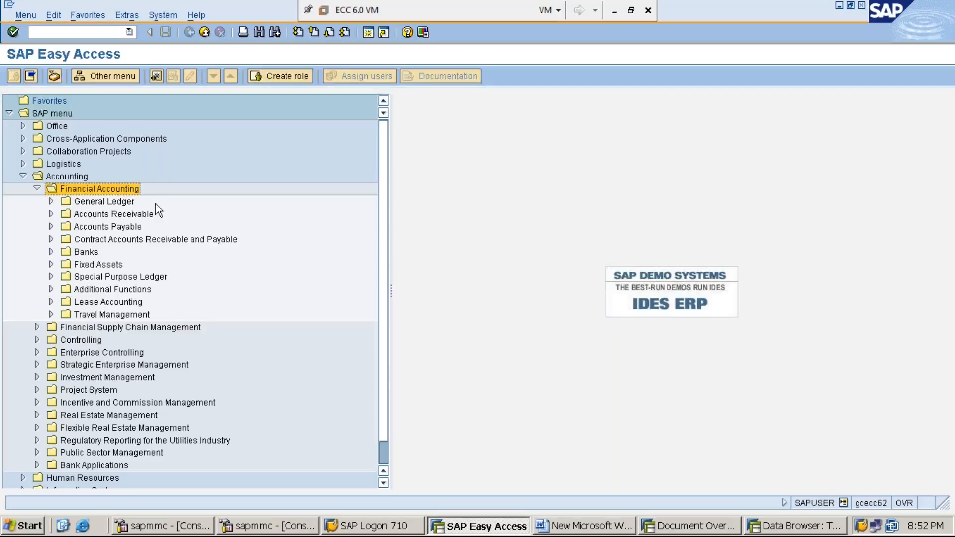
pyautogui.press('Down')
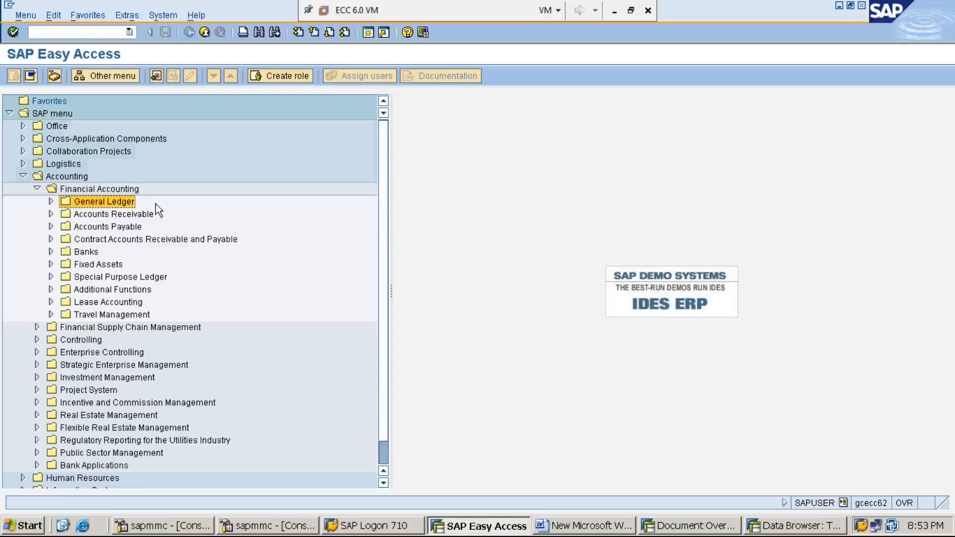
pyautogui.press('Right')
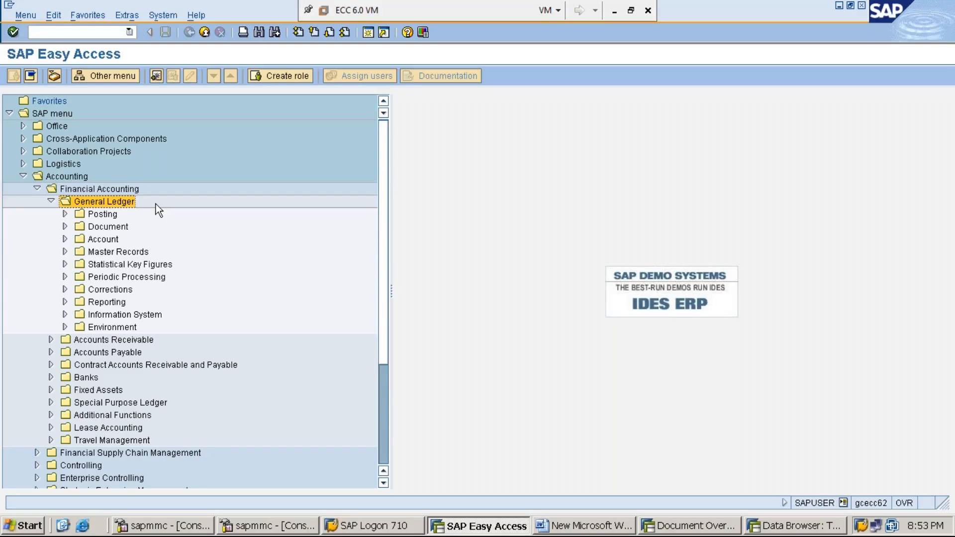
pyautogui.press('Down')
pyautogui.press('Down')
pyautogui.press('Down')
pyautogui.press('Right')
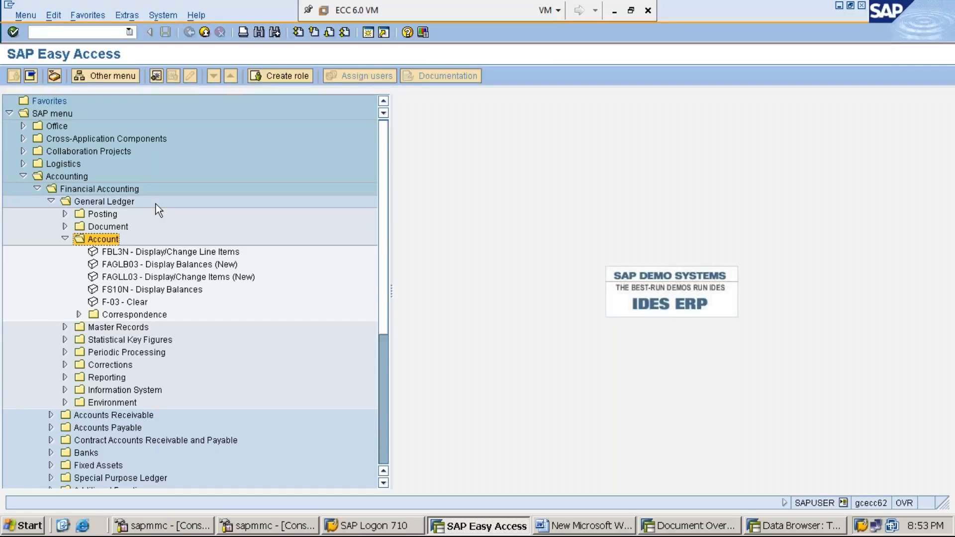
pyautogui.press('Down')
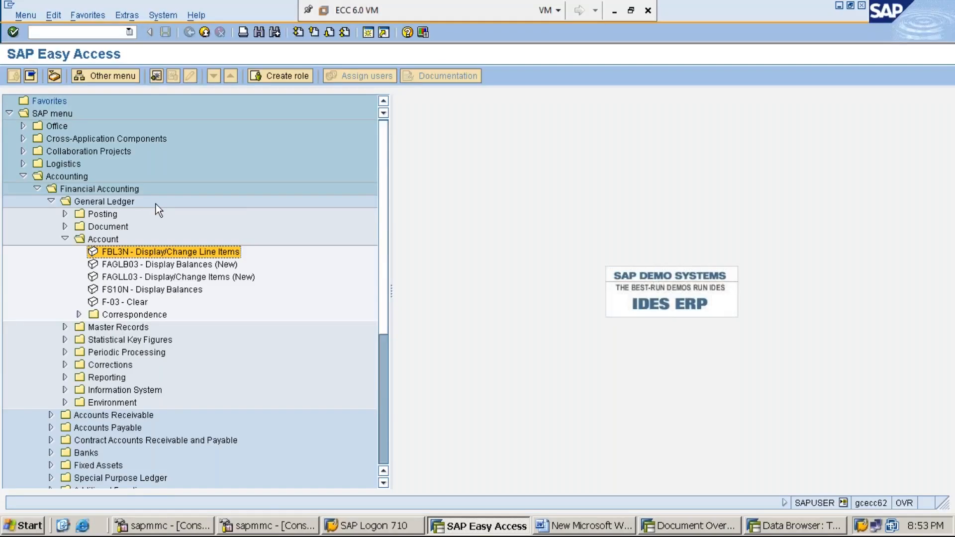
pyautogui.press('Return')
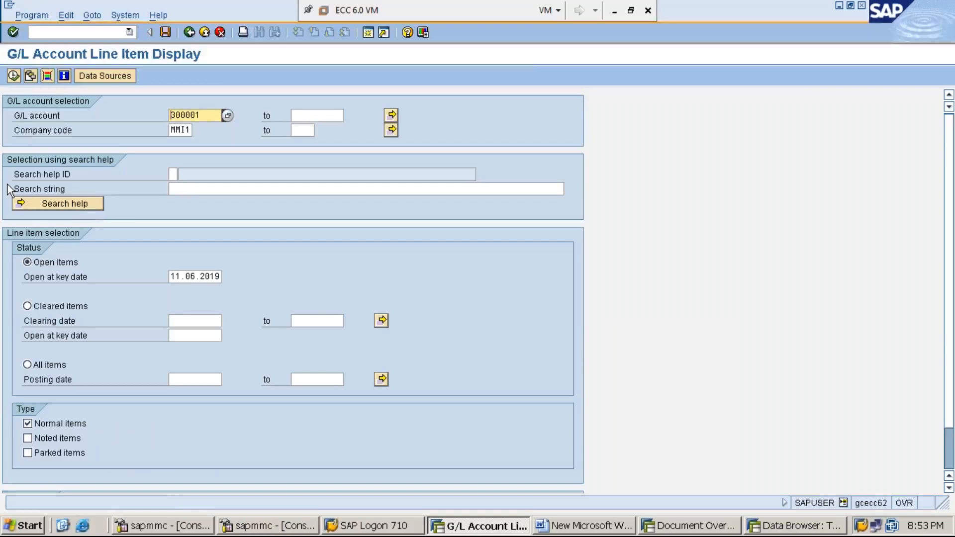
# Enter G/L account 300001 and company code MMI1 as the line item selection.
pyautogui.press('BackSpace')
pyautogui.press('BackSpace')
pyautogui.press('BackSpace')
pyautogui.press('BackSpace')
pyautogui.press('BackSpace')
pyautogui.press('BackSpace')
pyautogui.write('300001')
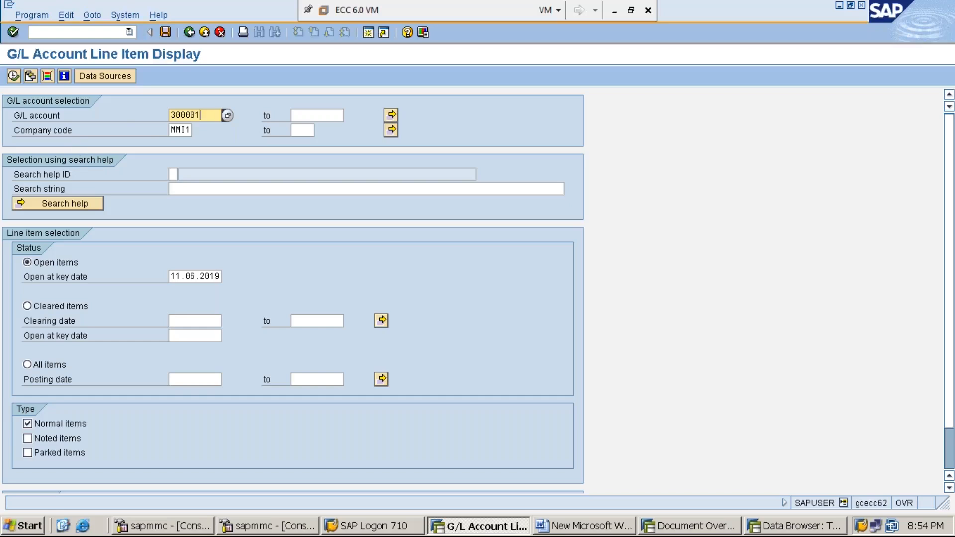
pyautogui.click(173, 131)
pyautogui.press('Delete')
pyautogui.press('Delete')
pyautogui.press('Delete')
pyautogui.press('Delete')
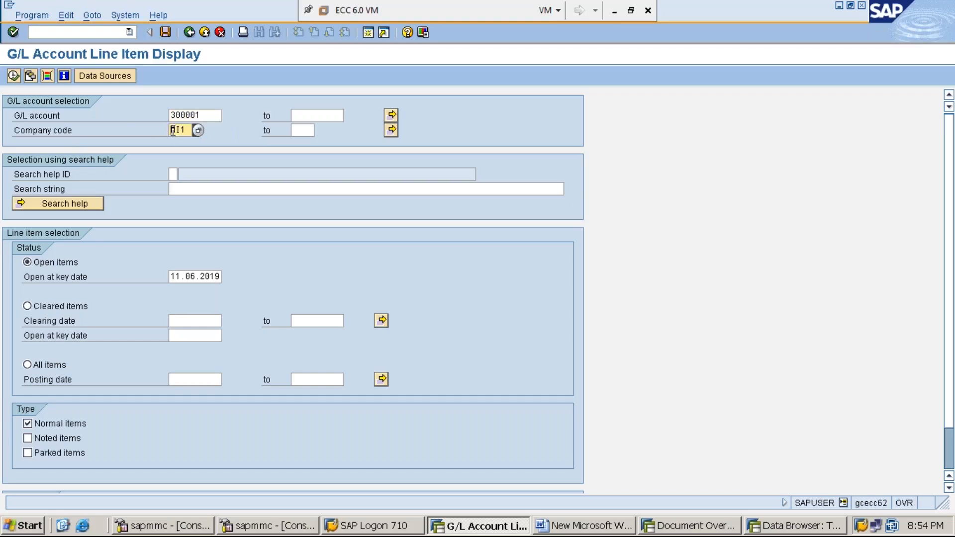
pyautogui.write('MMI1')
# Set the line item status to All items and run the display, going back once to run it again.
pyautogui.click(27, 365)
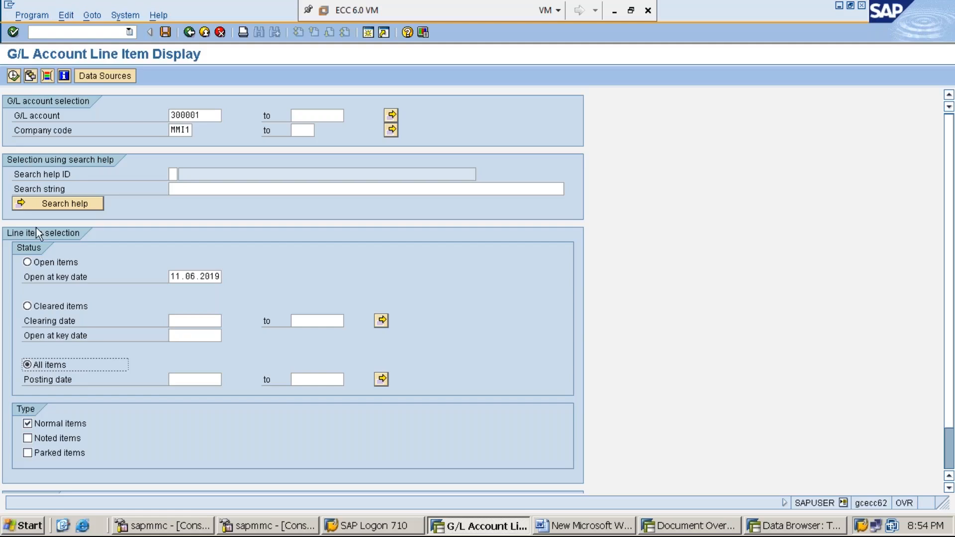
pyautogui.click(14, 76)
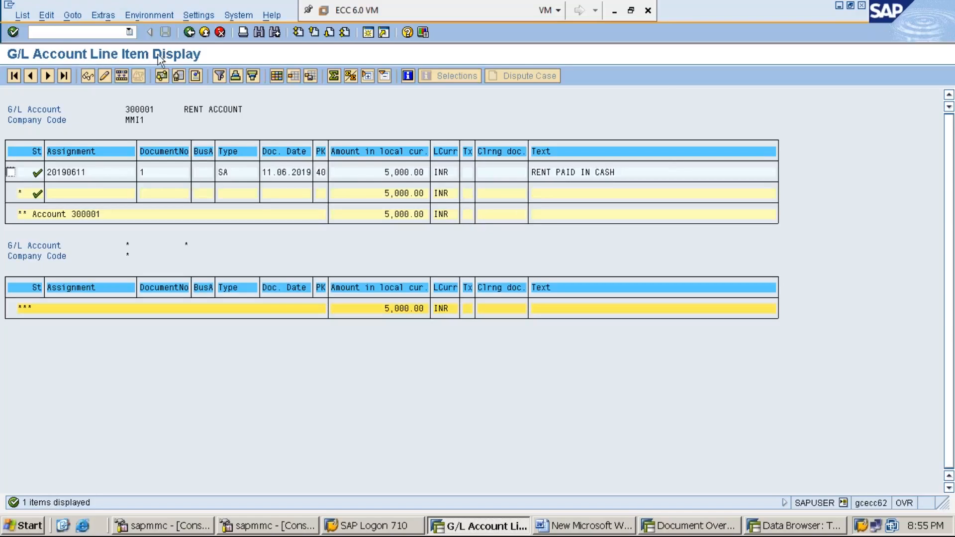
pyautogui.click(192, 34)
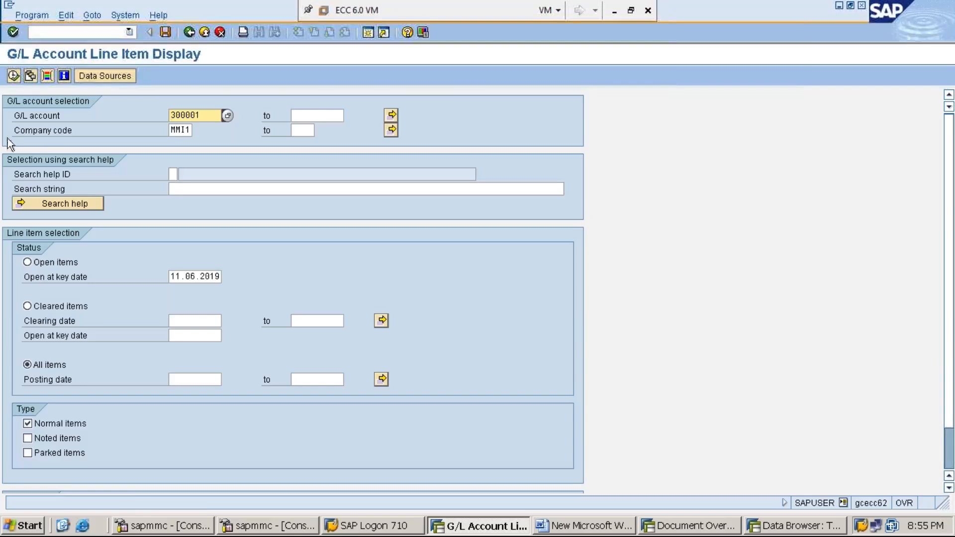
pyautogui.click(14, 76)
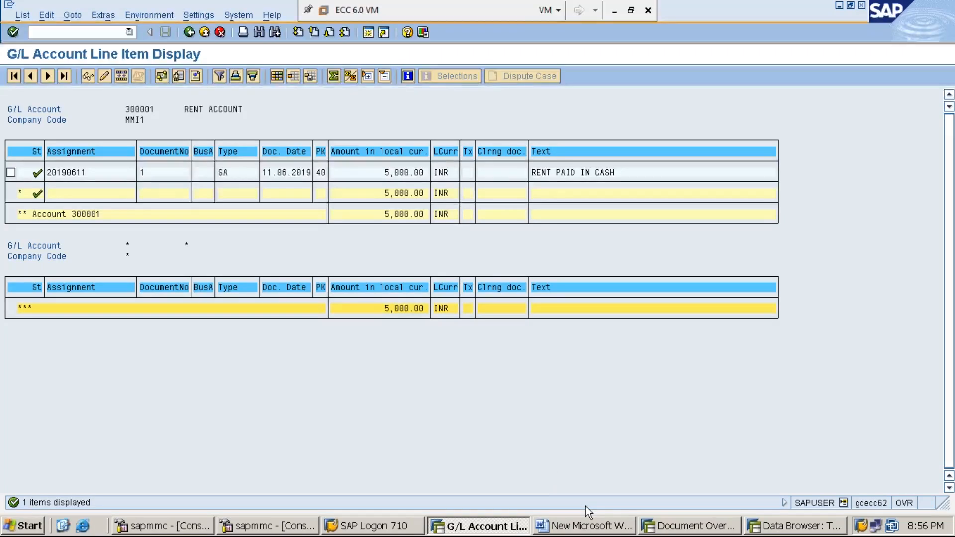
# In the document overview session, start transaction FS00 and display the RENT A/C account 300001 under EXPENSES.
pyautogui.click(708, 529)
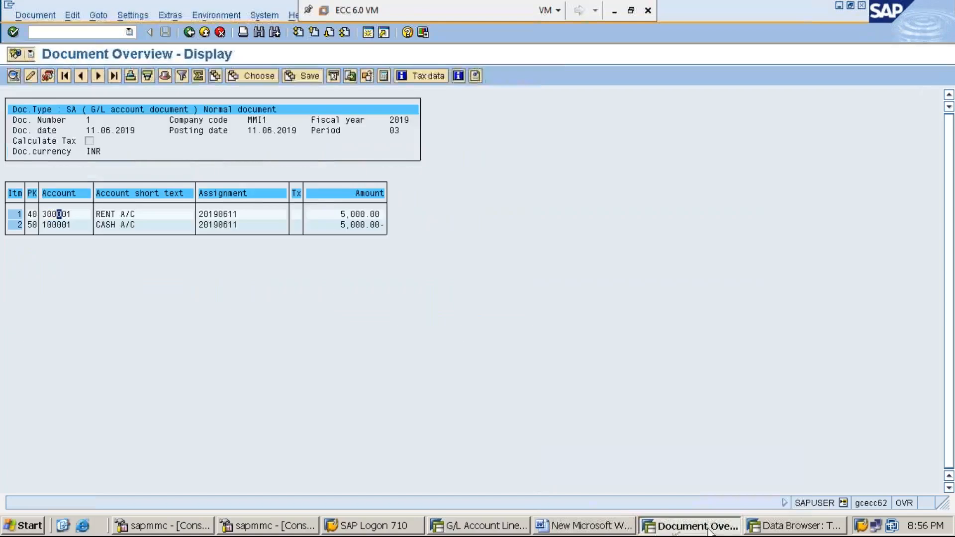
pyautogui.click(99, 29)
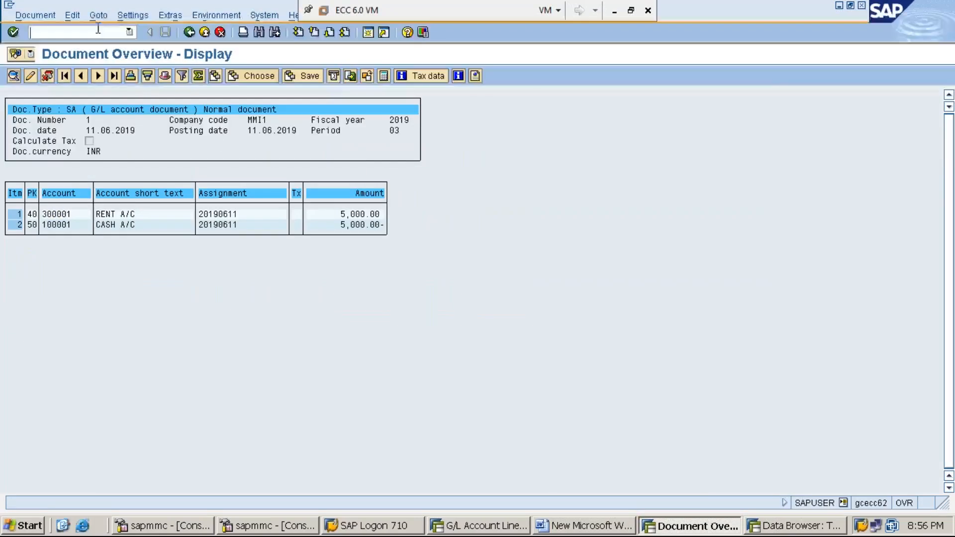
pyautogui.write('/NFS00')
pyautogui.press('Return')
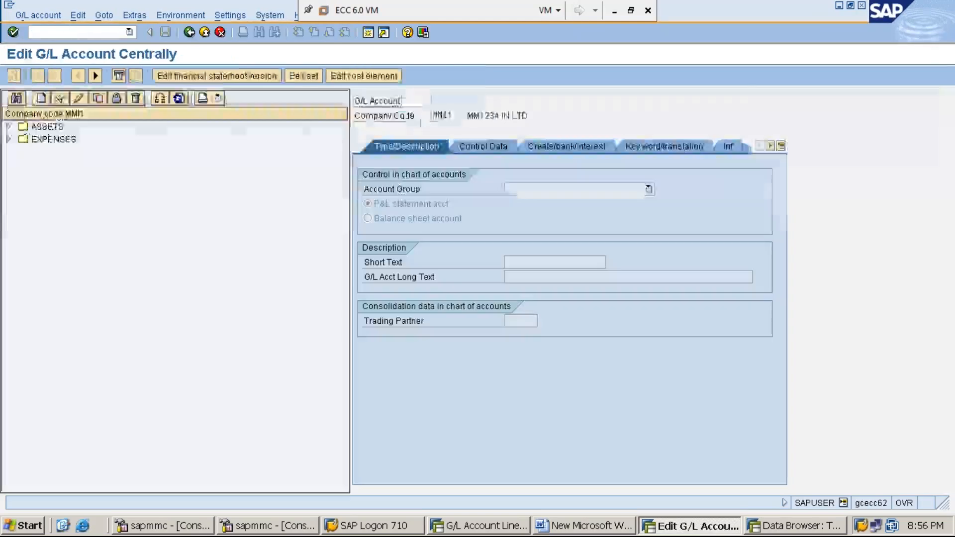
pyautogui.click(8, 140)
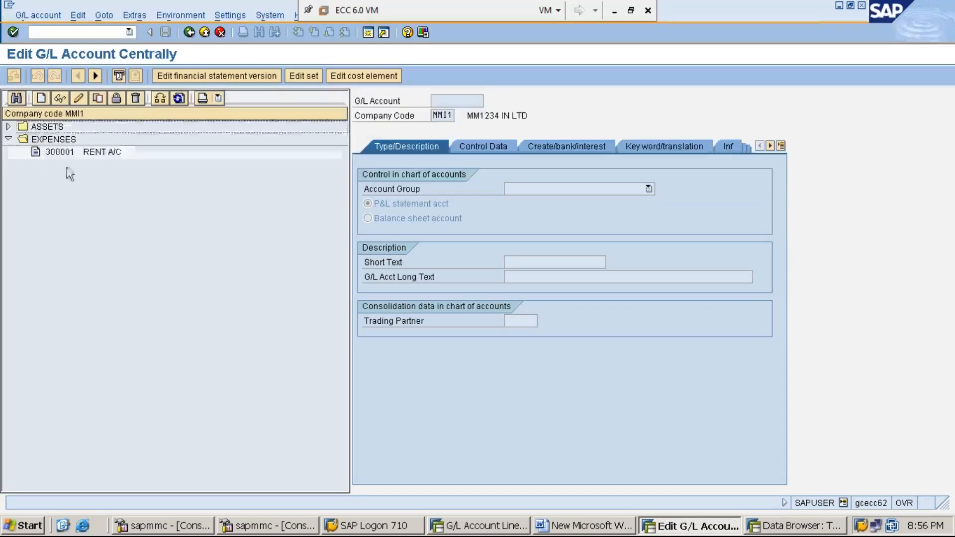
pyautogui.doubleClick(105, 154)
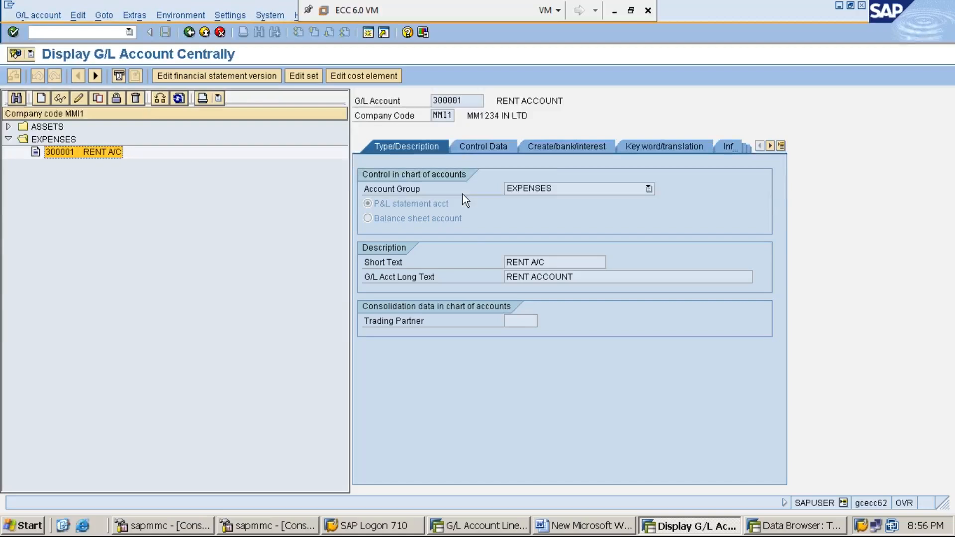
# Check the Line item display setting in the rent account's control data against the line item report in the other session.
pyautogui.click(483, 147)
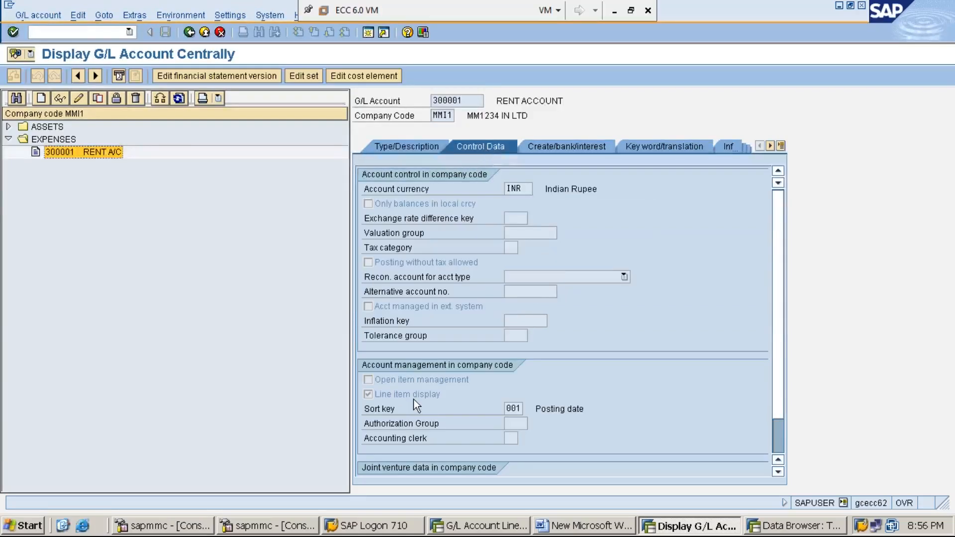
pyautogui.click(368, 395)
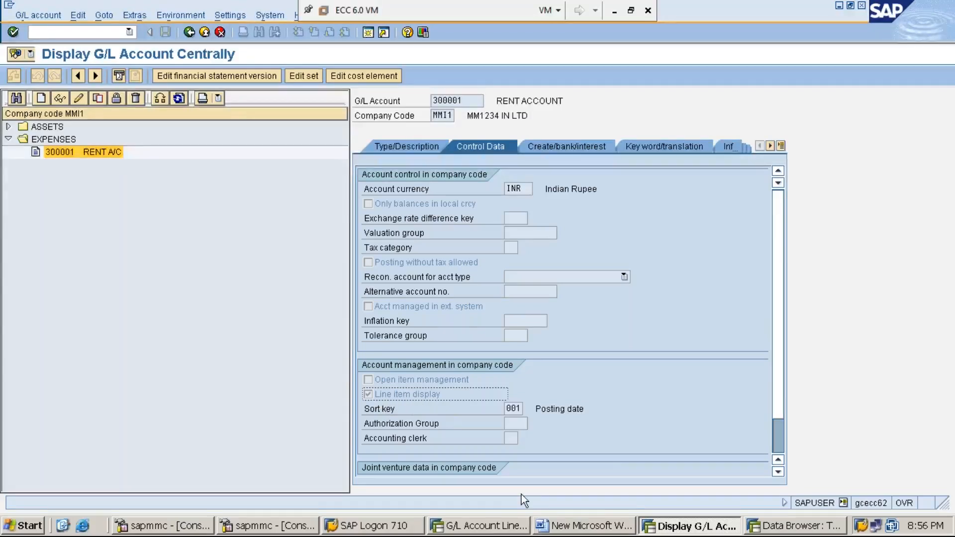
pyautogui.click(450, 521)
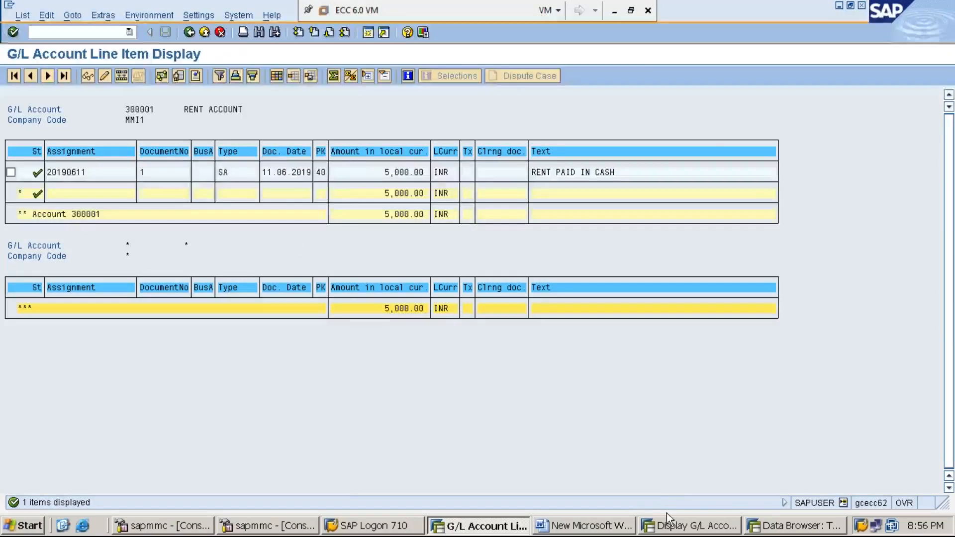
pyautogui.click(685, 526)
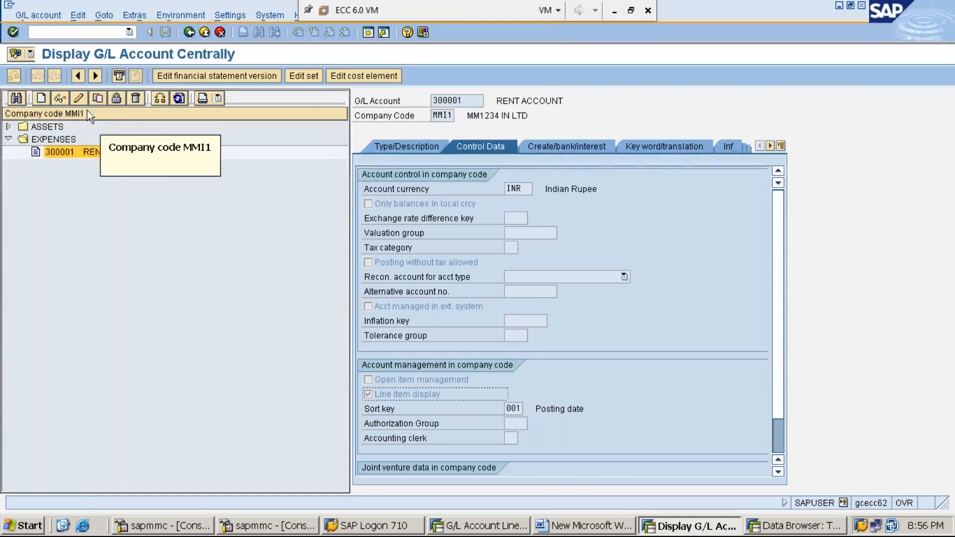
# Switch rent account 300001 to change mode, turn off Line item display, and save despite the warnings.
pyautogui.click(78, 99)
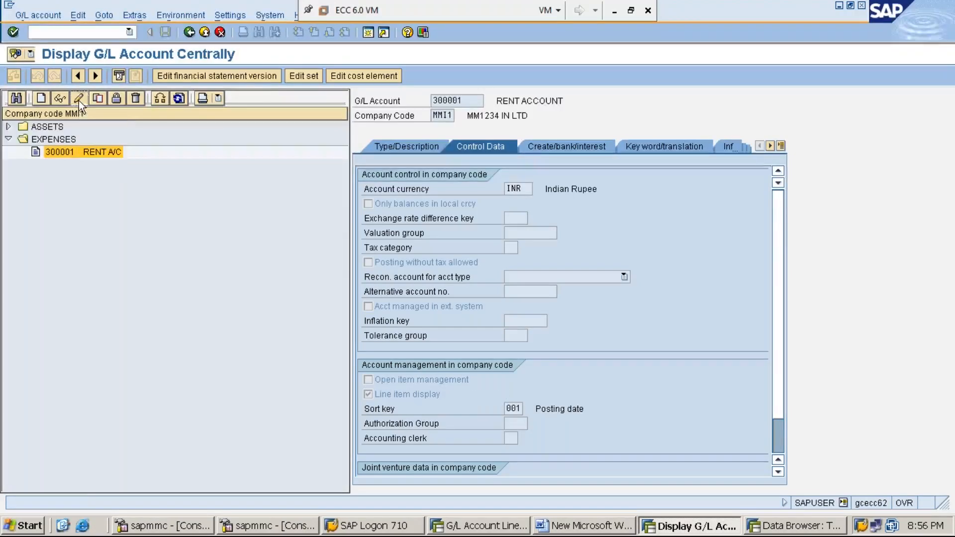
pyautogui.click(368, 394)
pyautogui.click(165, 32)
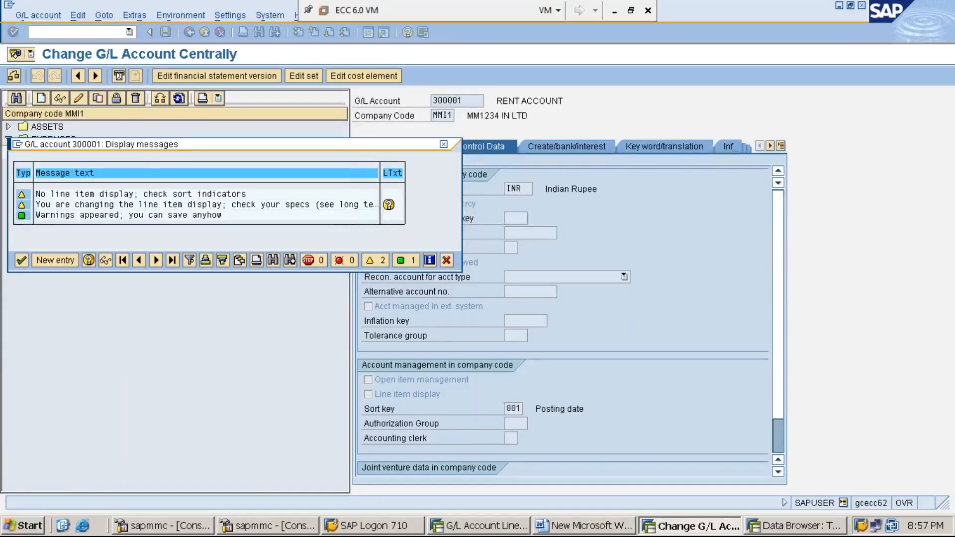
pyautogui.press('Return')
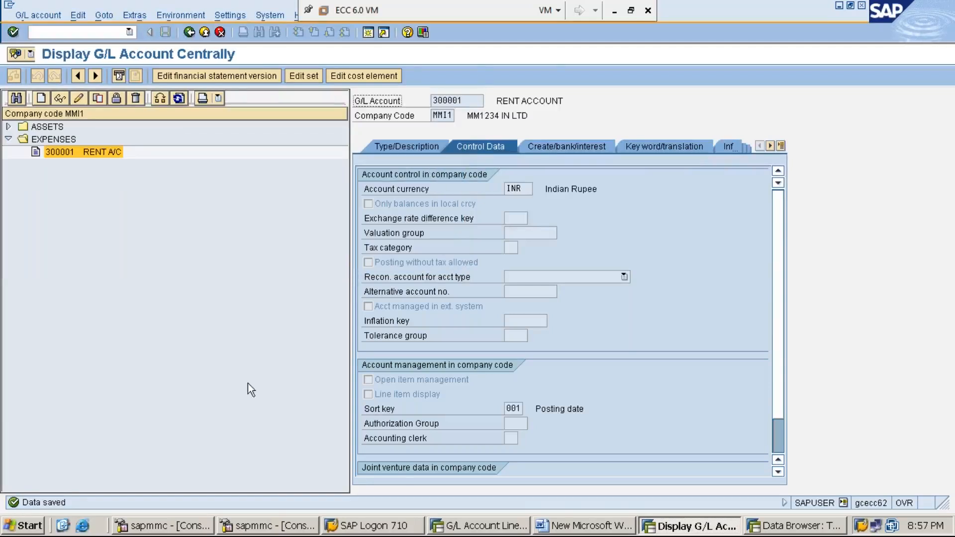
# Return to the line item selection in the FBL3N session and try to run the display for account 300001 again.
pyautogui.click(496, 529)
pyautogui.click(190, 33)
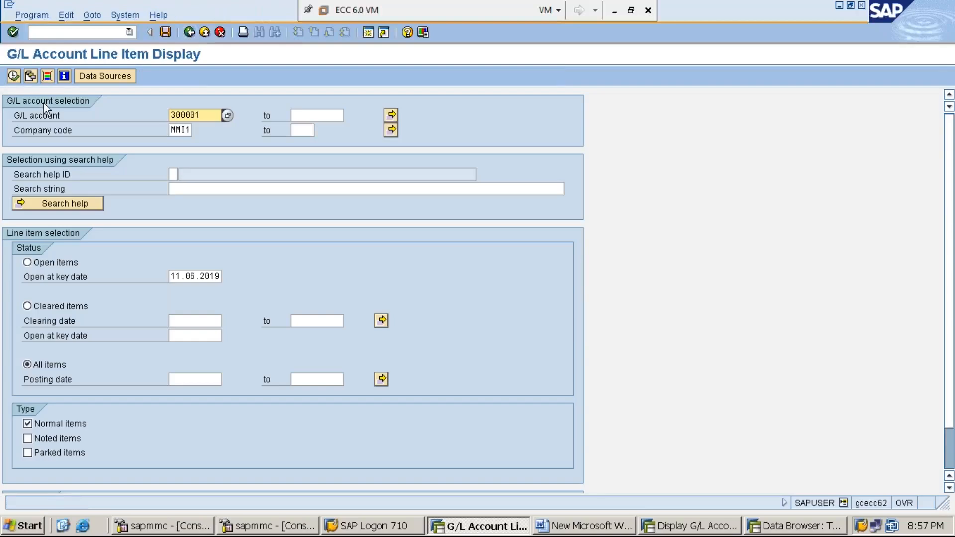
pyautogui.click(14, 76)
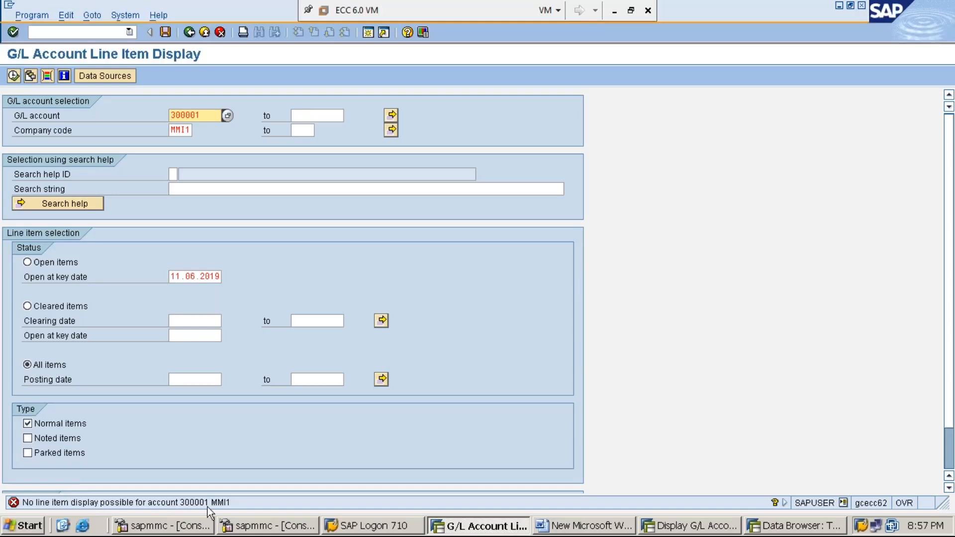
pyautogui.click(13, 76)
pyautogui.click(14, 76)
pyautogui.click(14, 76)
pyautogui.click(14, 76)
pyautogui.click(14, 76)
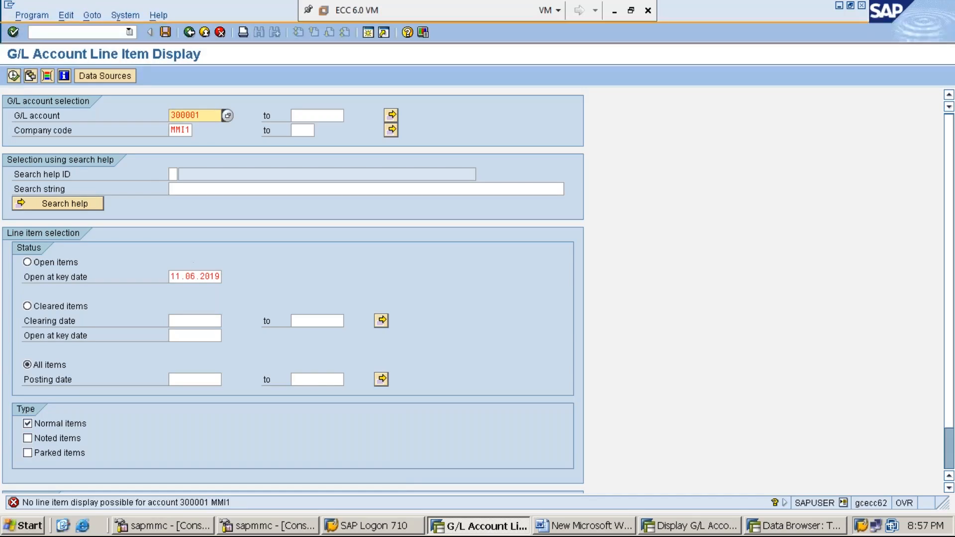
# Turn Line item display back on for rent account 300001, save, and run the FBL3N line item display again.
pyautogui.click(695, 528)
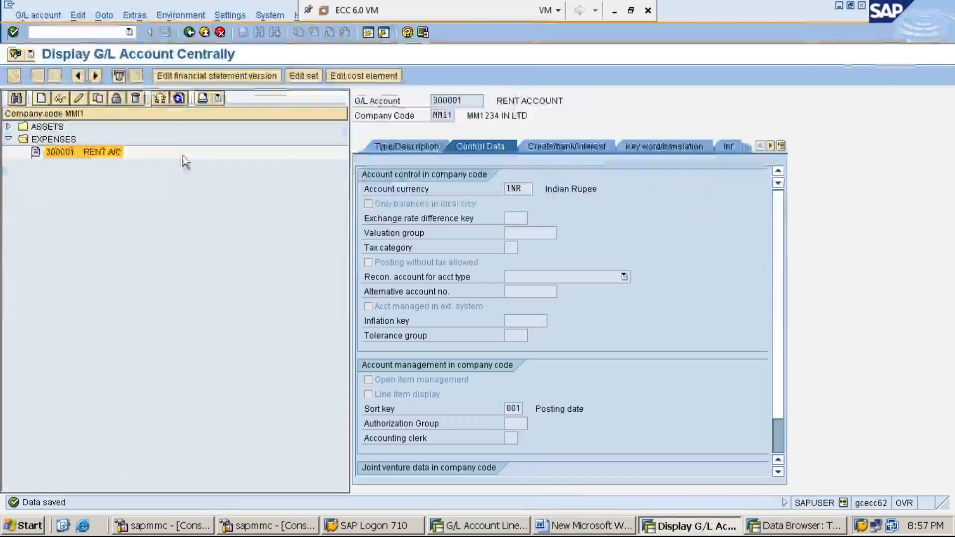
pyautogui.click(79, 99)
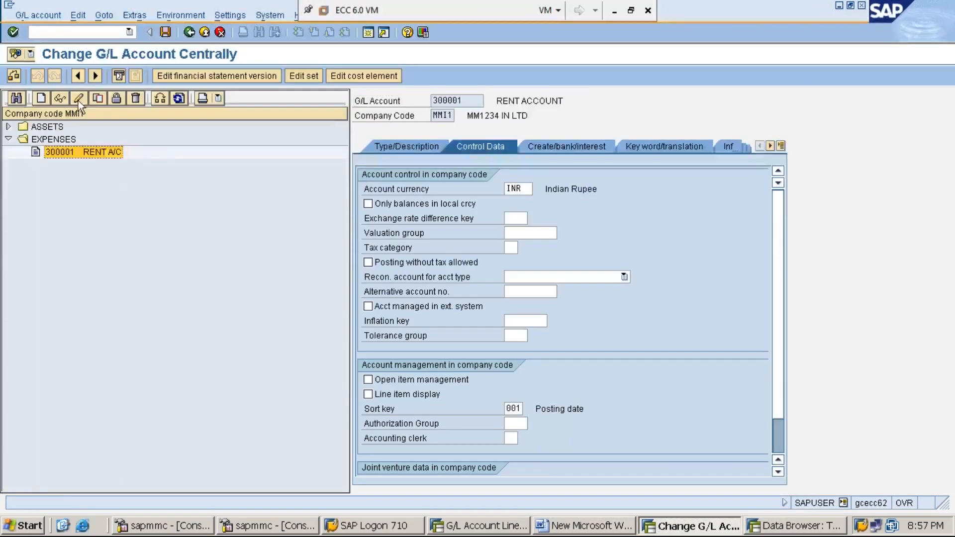
pyautogui.click(368, 395)
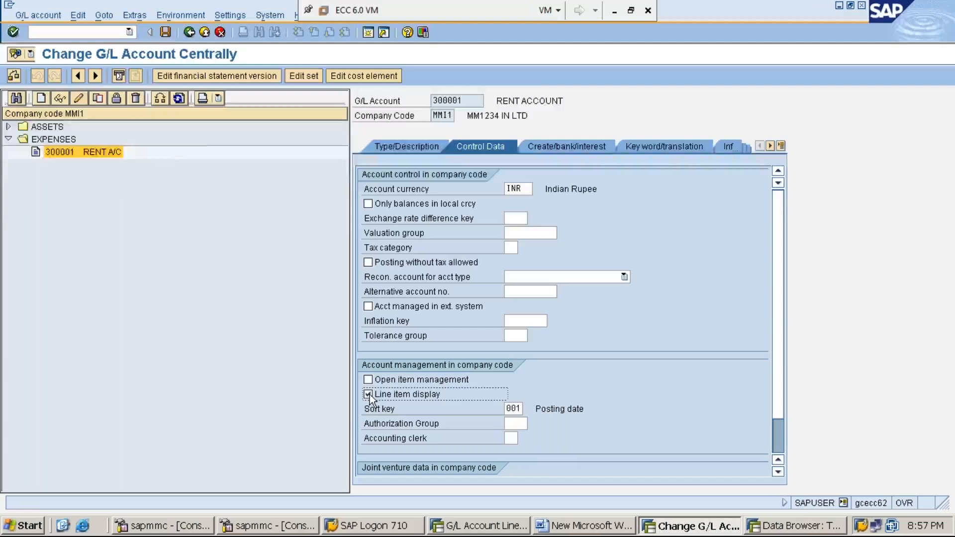
pyautogui.click(166, 33)
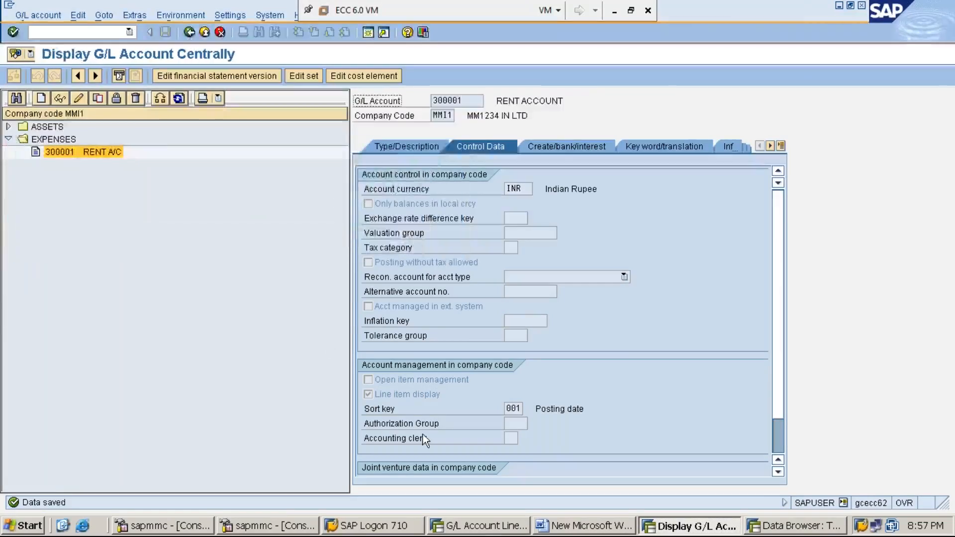
pyautogui.click(490, 527)
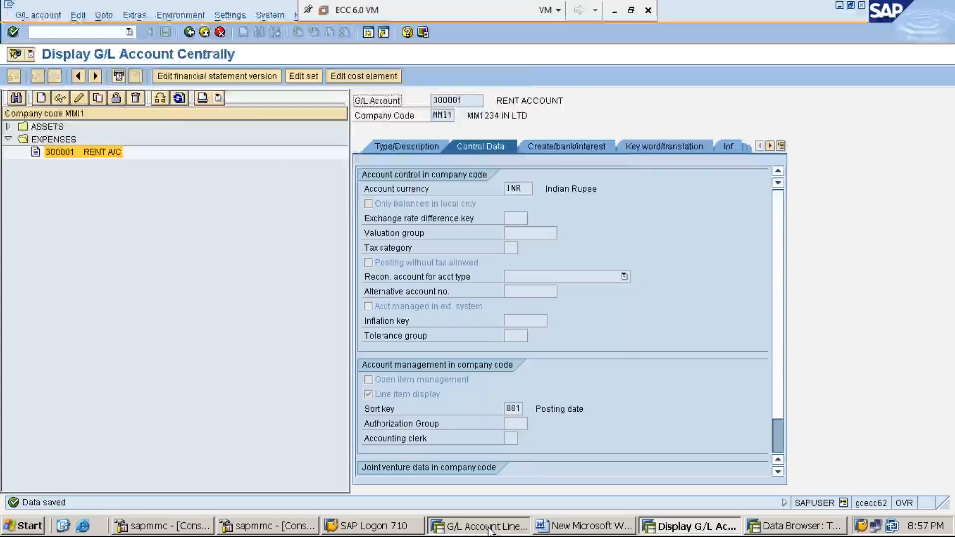
pyautogui.click(14, 76)
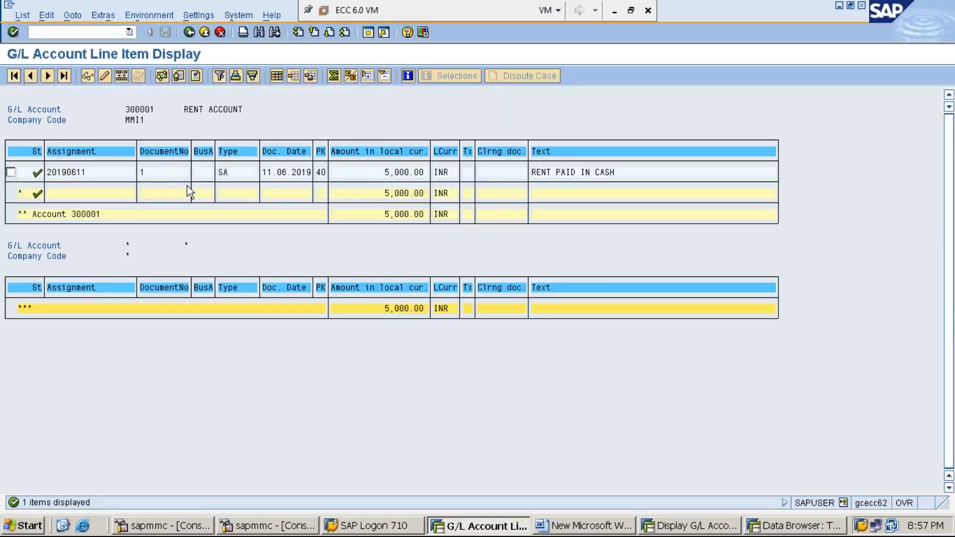
# Return to the line item selection, change the G/L account to 100001, and run the line item display.
pyautogui.click(189, 33)
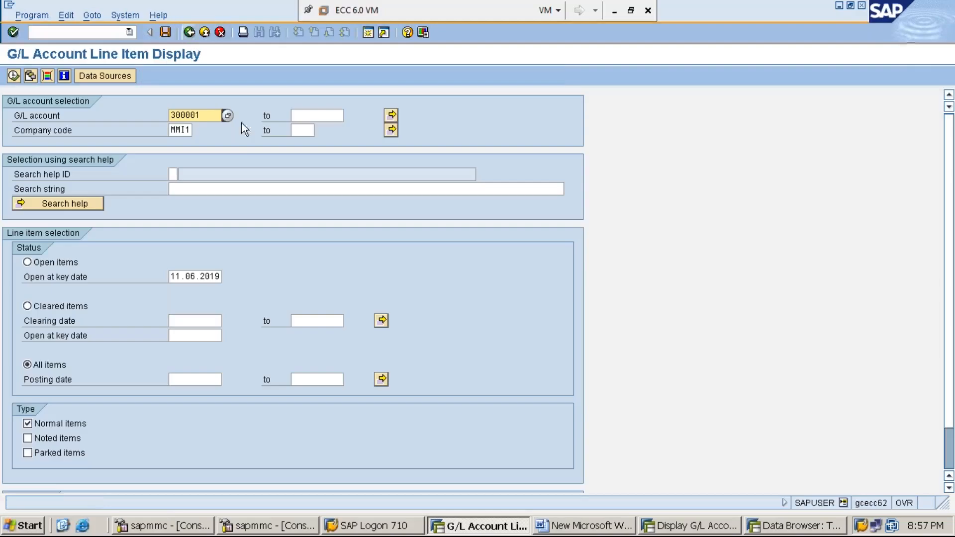
pyautogui.click(210, 116)
pyautogui.press('BackSpace')
pyautogui.press('BackSpace')
pyautogui.press('BackSpace')
pyautogui.press('BackSpace')
pyautogui.press('BackSpace')
pyautogui.press('BackSpace')
pyautogui.write('1')
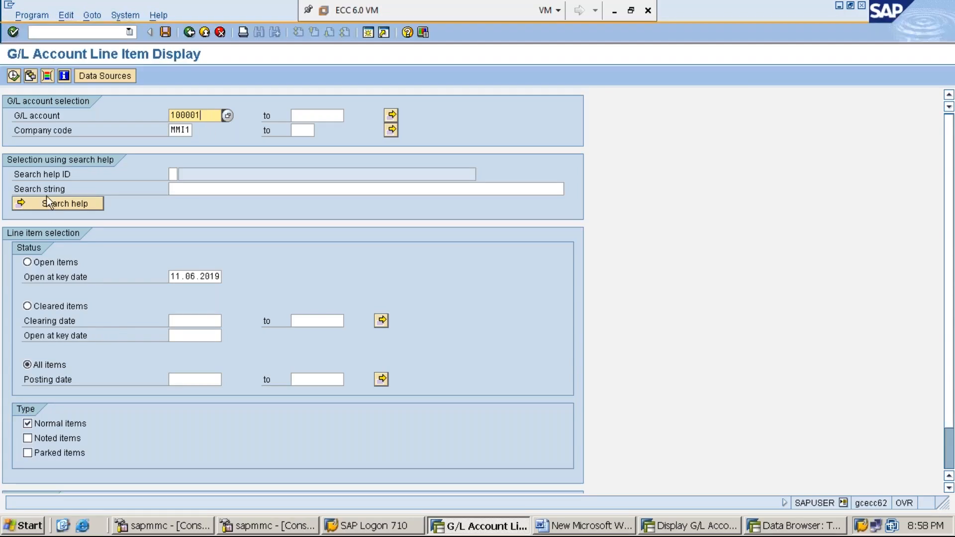
pyautogui.click(14, 76)
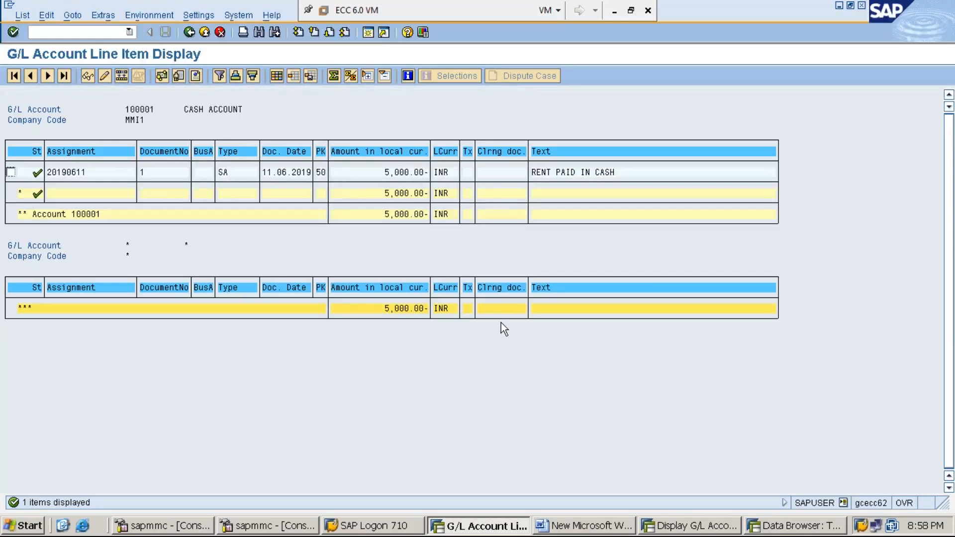
# Open a new session, start the Data Browser with SE16, and bring up the selection screen for table BSEG.
pyautogui.click(371, 35)
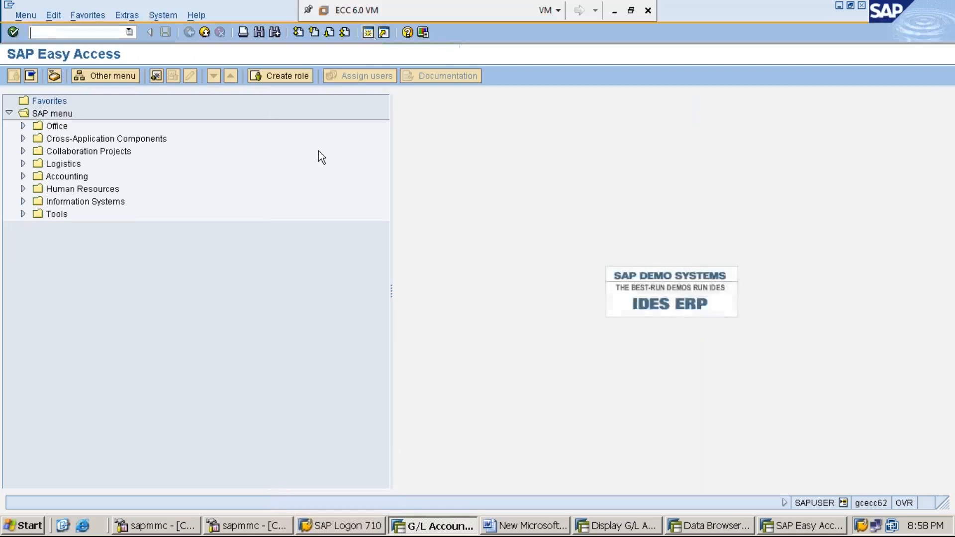
pyautogui.write('SE16')
pyautogui.press('Return')
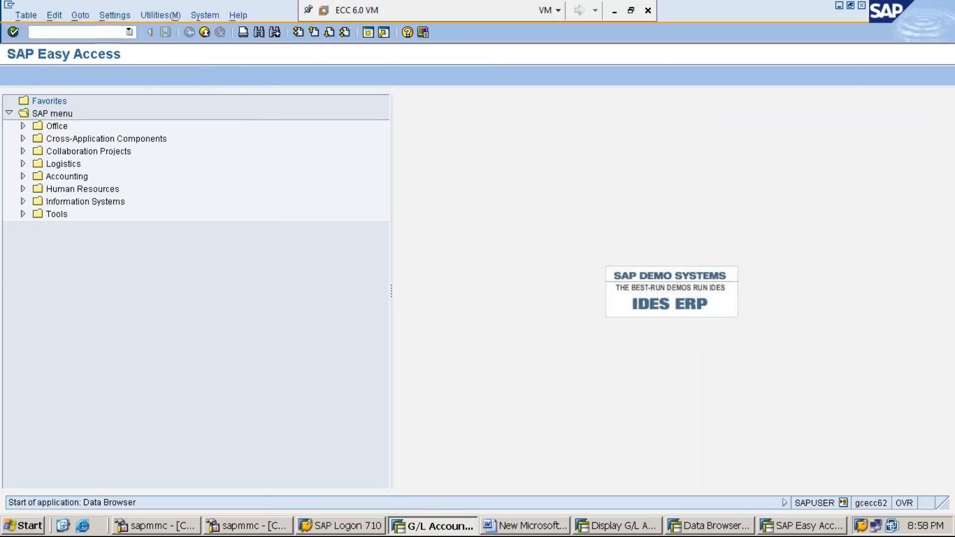
pyautogui.write('F')
pyautogui.write('BSEG')
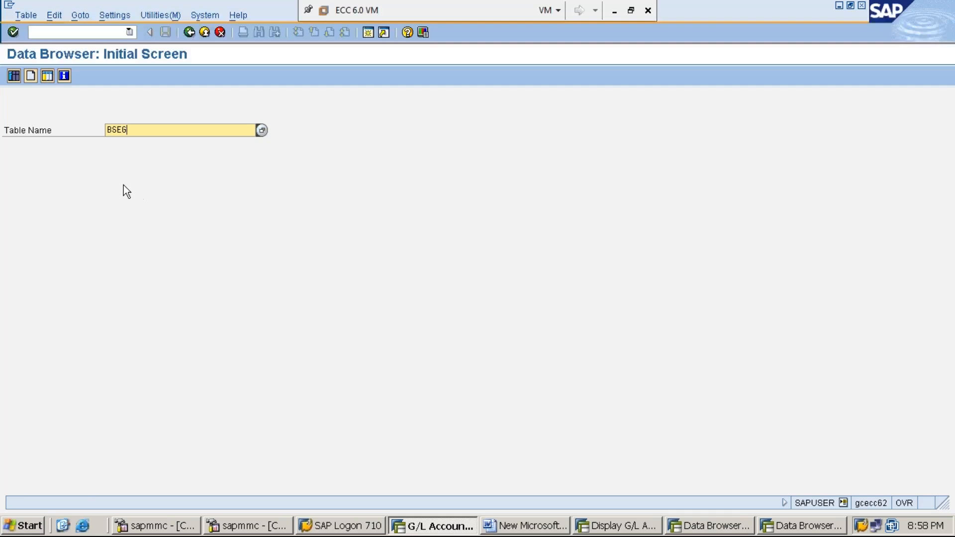
pyautogui.click(14, 75)
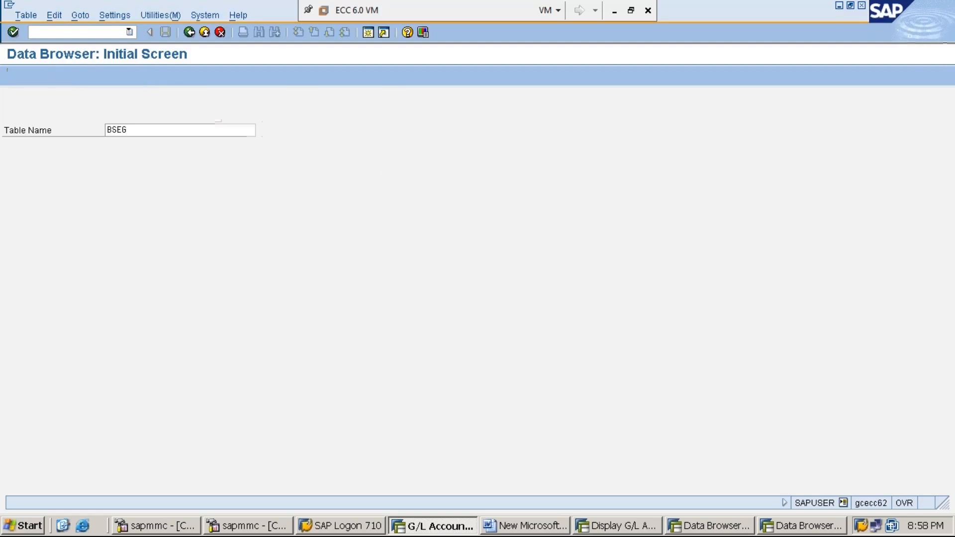
# List the BSEG entries for company code MMI1 and fiscal year 2019 and review the columns of both line items.
pyautogui.write('MMI1')
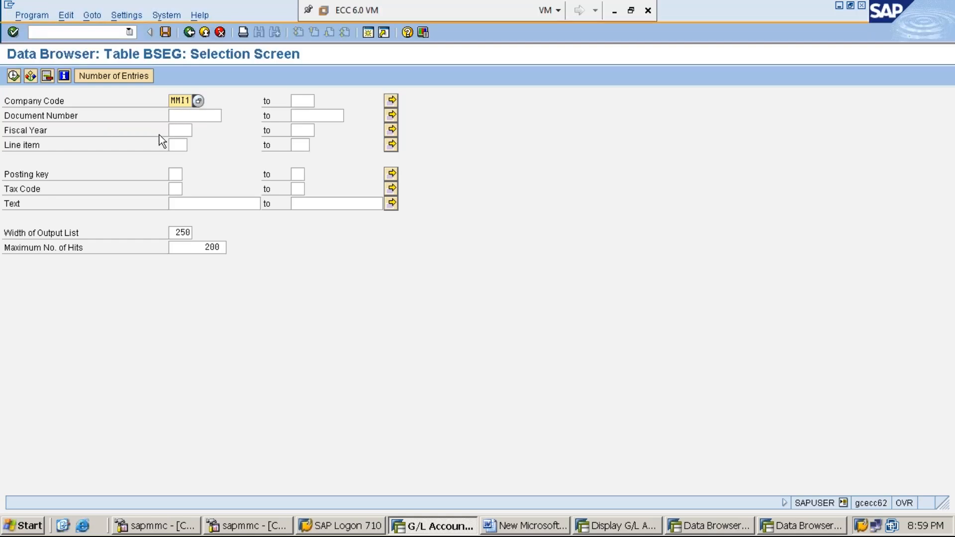
pyautogui.click(176, 131)
pyautogui.write('2019')
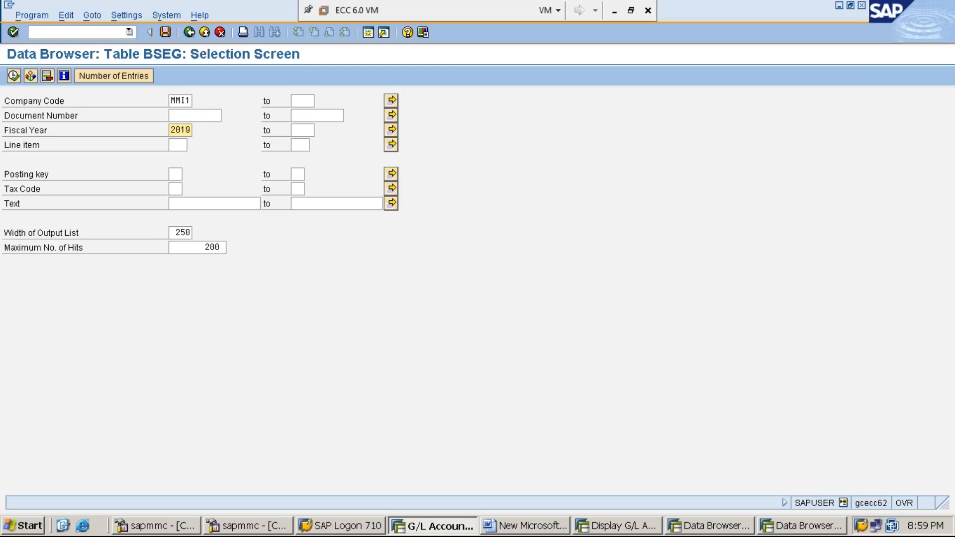
pyautogui.click(14, 76)
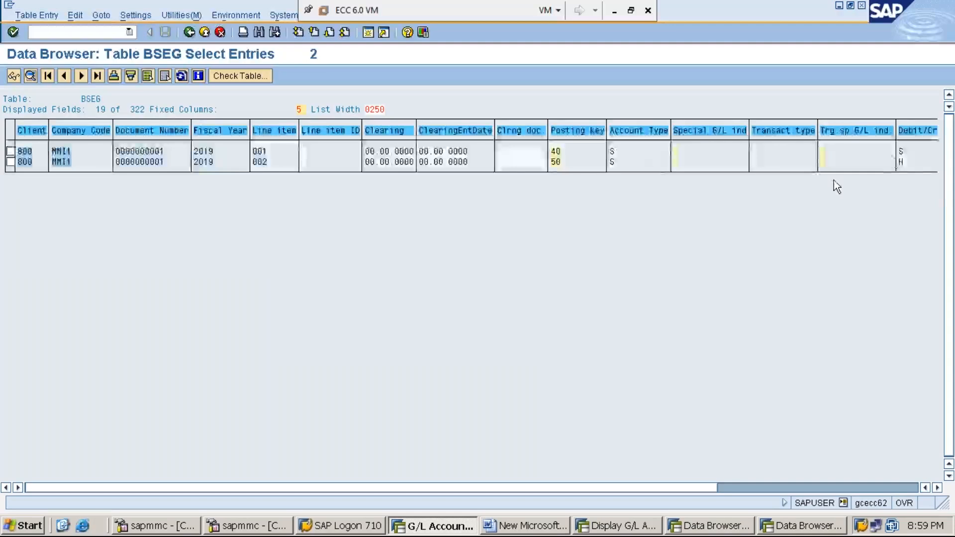
pyautogui.click(938, 488)
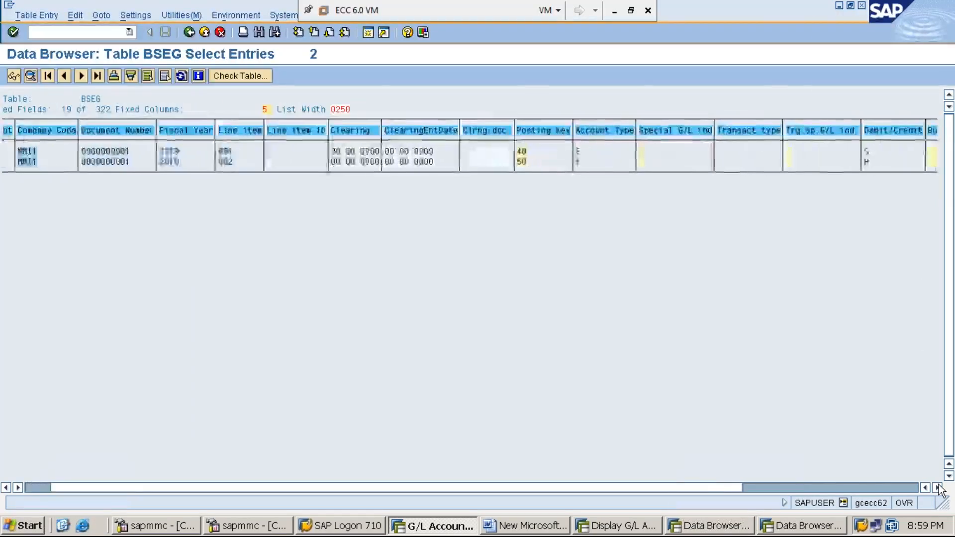
pyautogui.click(938, 487)
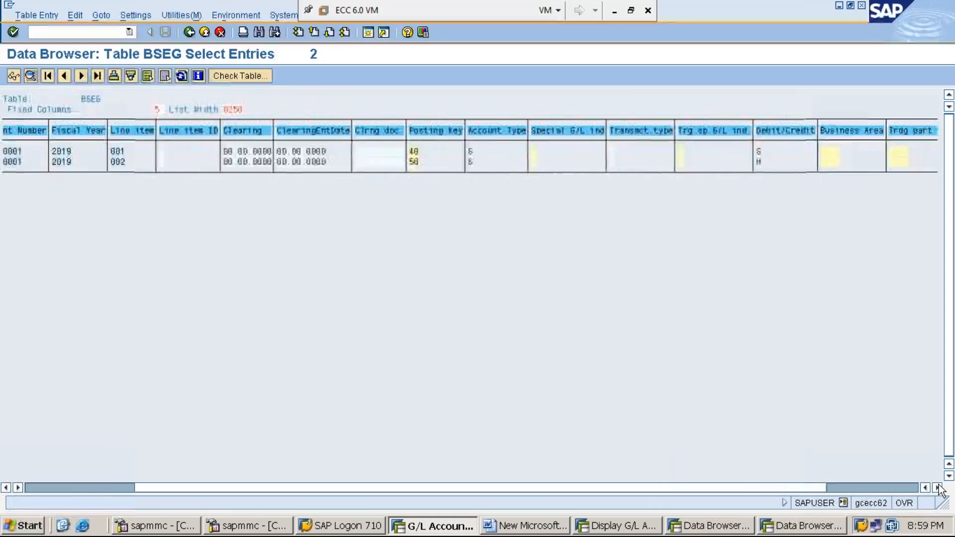
pyautogui.click(938, 488)
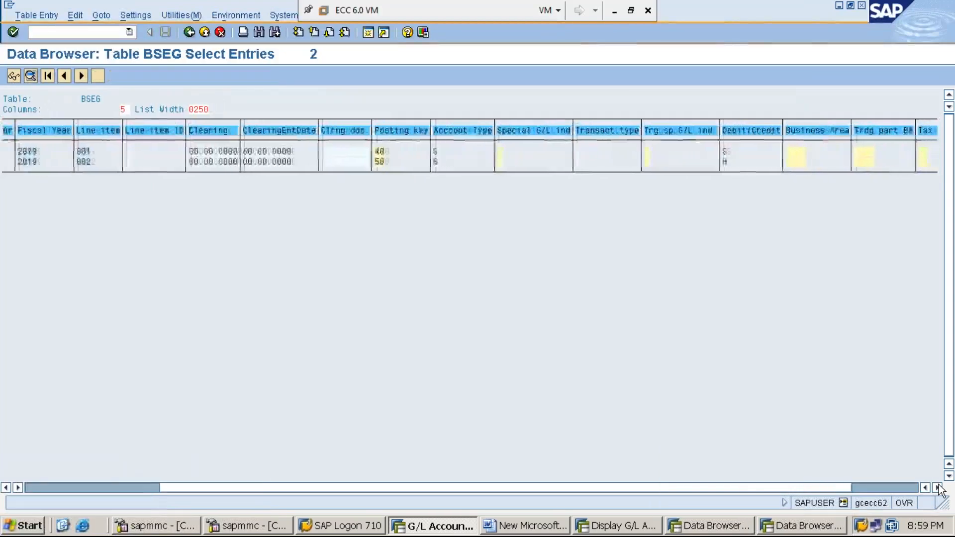
pyautogui.click(939, 488)
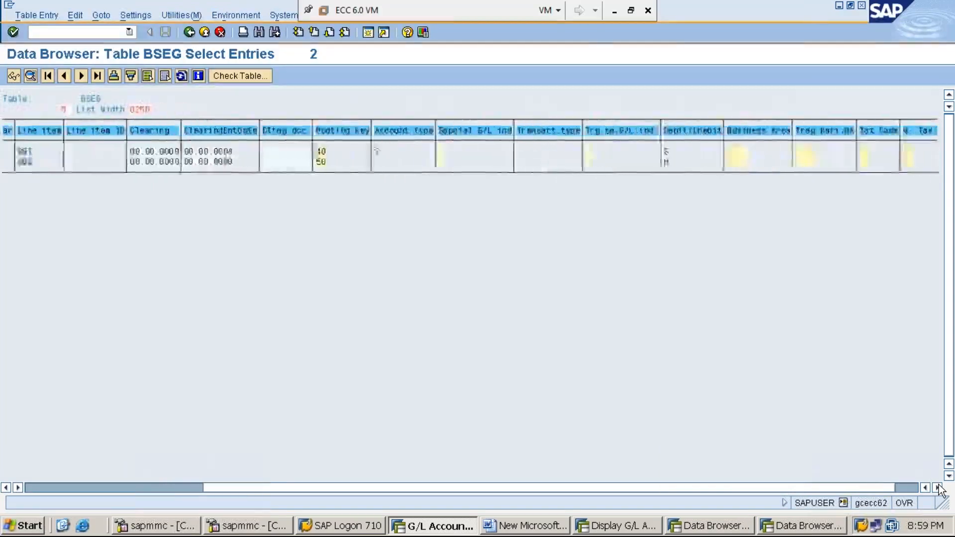
pyautogui.click(630, 490)
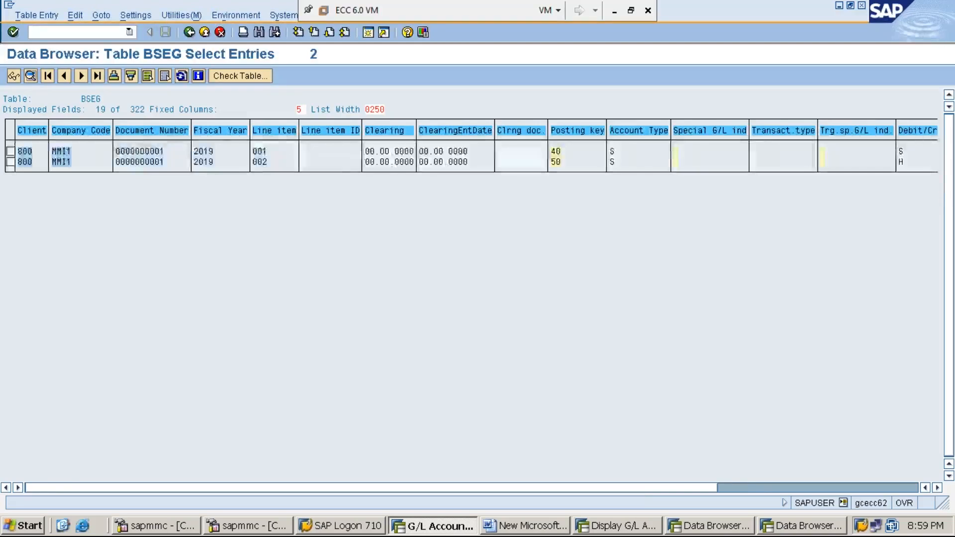
# Examine all fields of the first line item's BSEG record, including amounts and G/L account, and return to the table's selection screen.
pyautogui.press('F3')
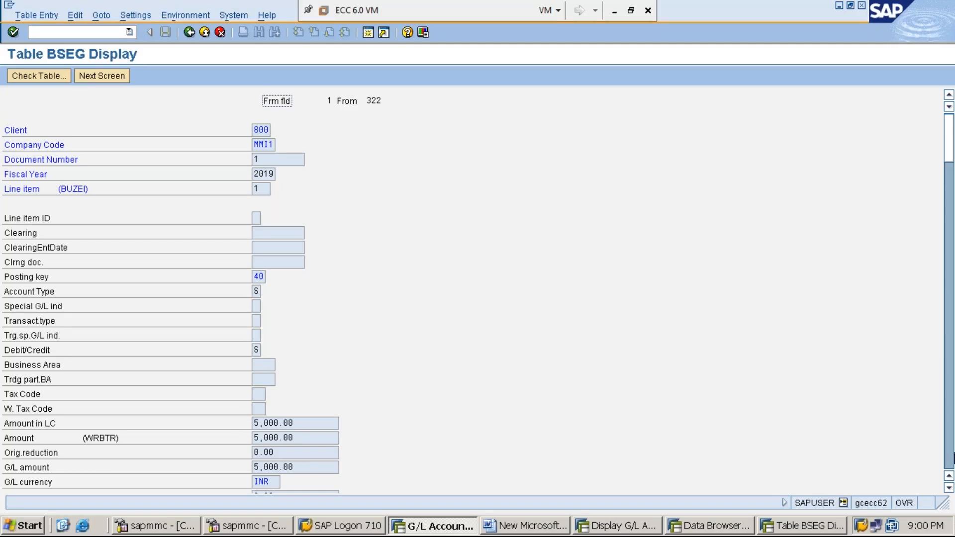
pyautogui.click(949, 488)
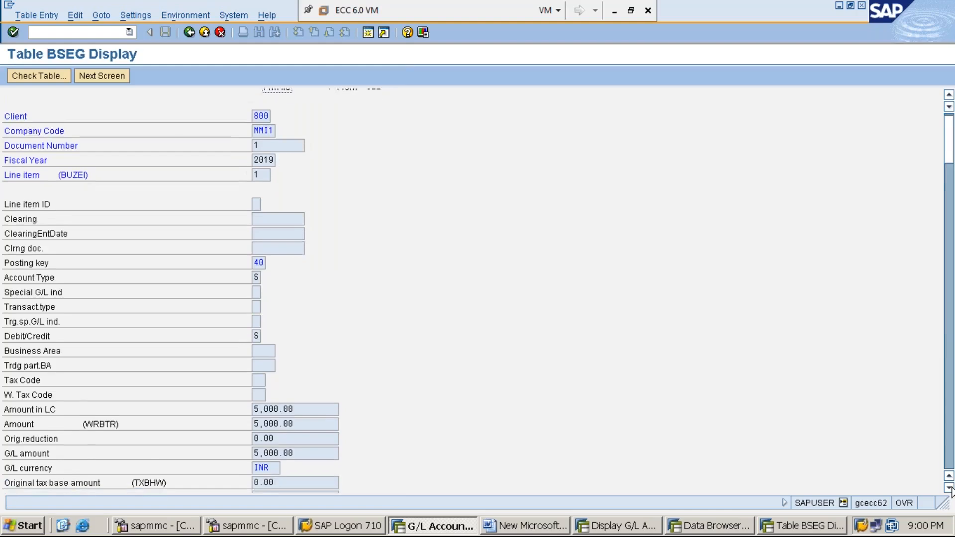
pyautogui.click(949, 488)
pyautogui.click(949, 488)
pyautogui.click(949, 488)
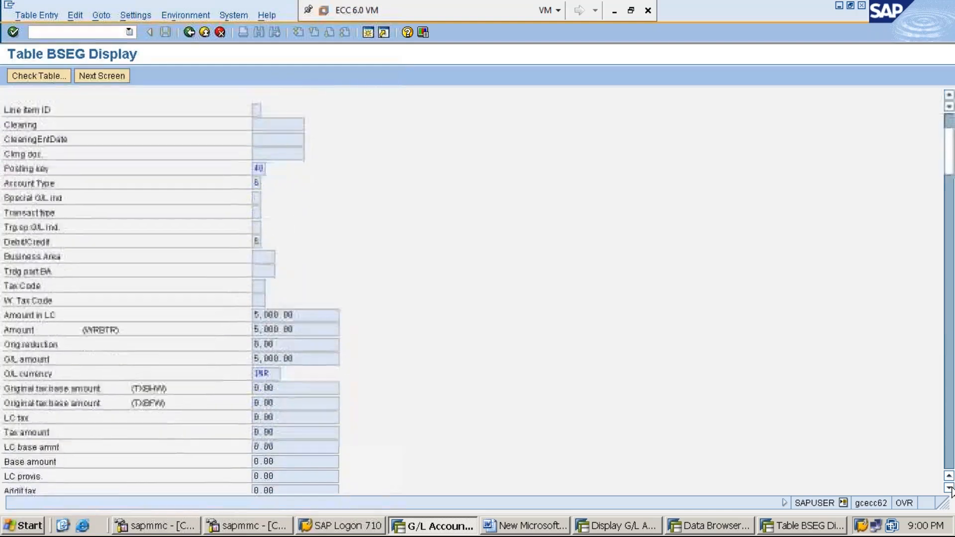
pyautogui.click(949, 488)
pyautogui.click(949, 488)
pyautogui.click(949, 488)
pyautogui.click(949, 488)
pyautogui.click(949, 488)
pyautogui.click(950, 209)
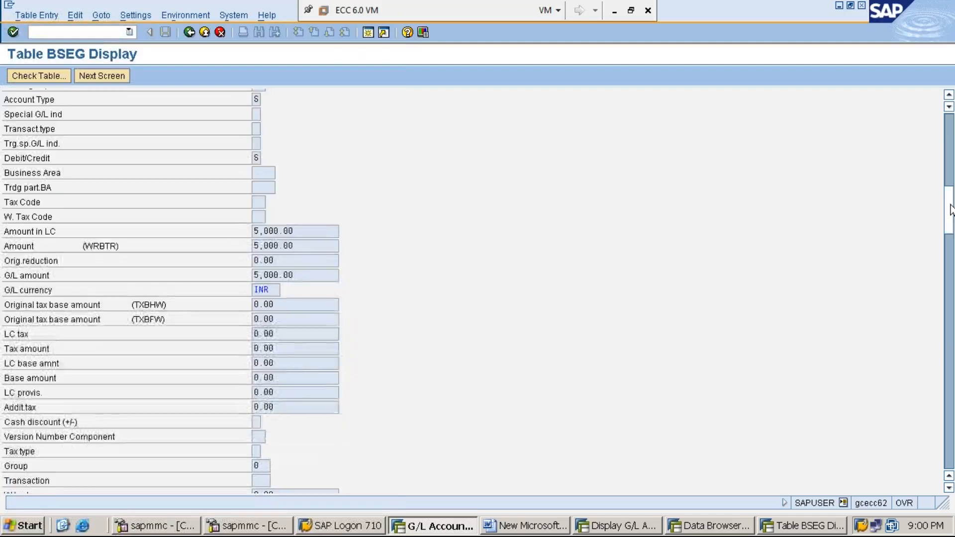
pyautogui.click(950, 308)
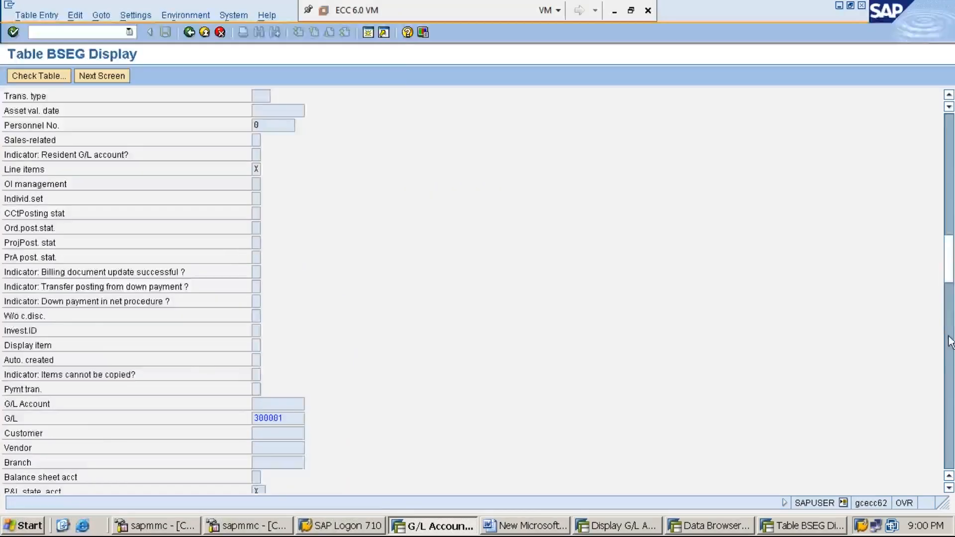
pyautogui.click(950, 308)
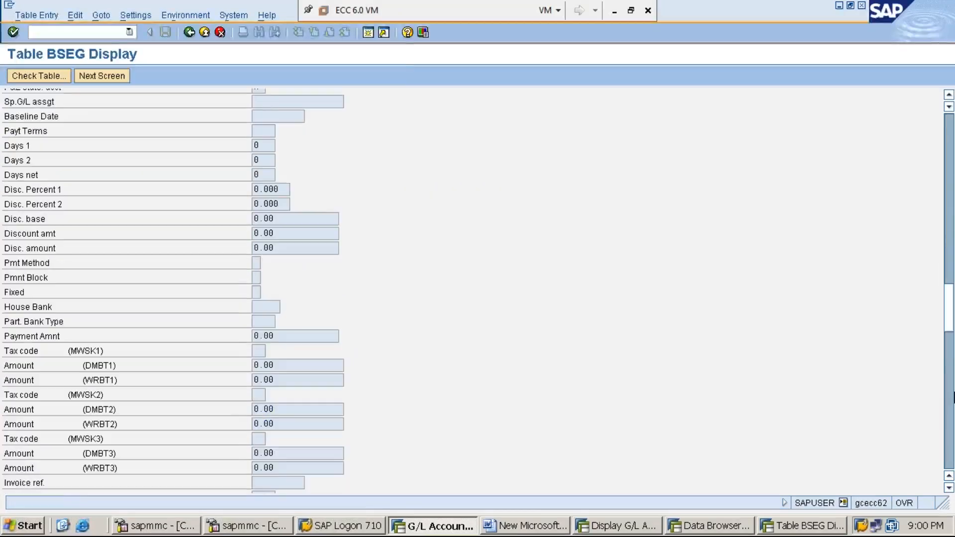
pyautogui.click(950, 387)
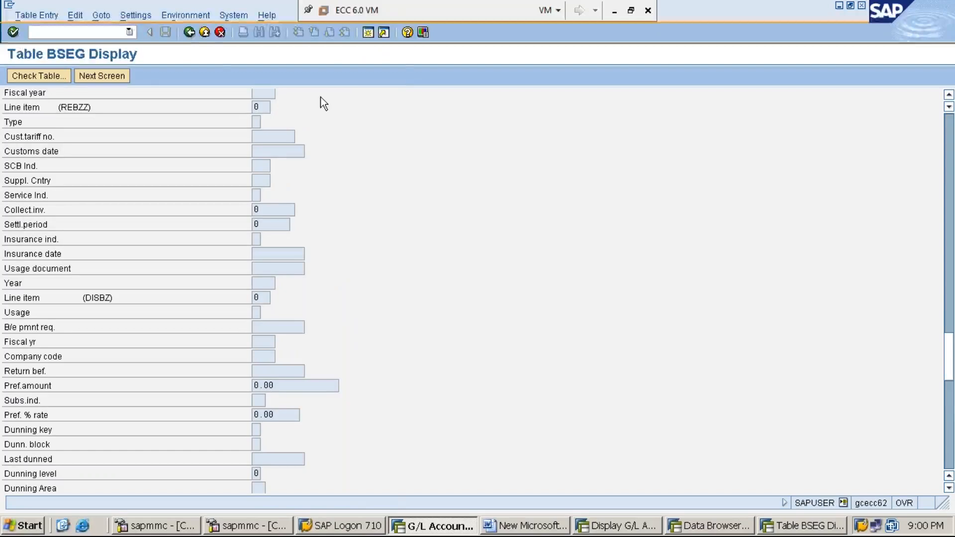
pyautogui.click(190, 33)
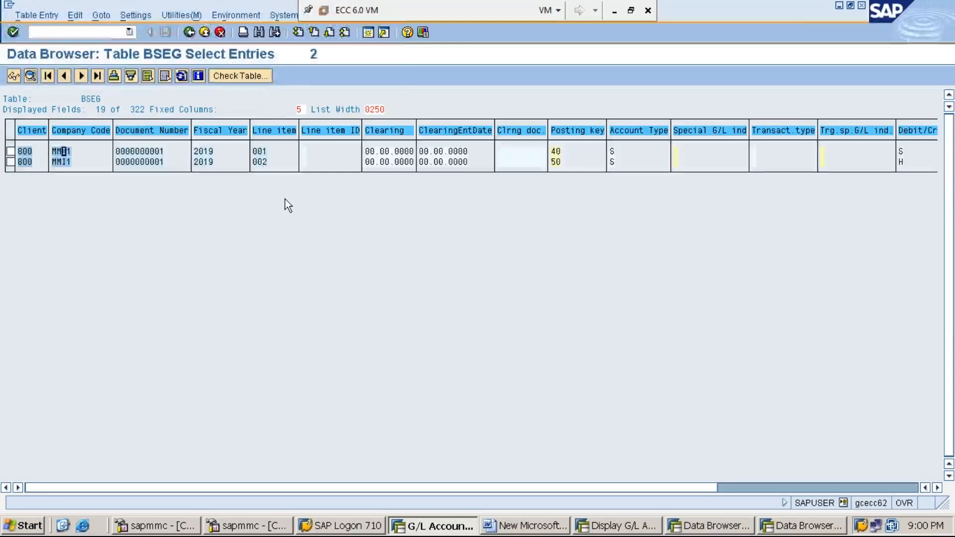
pyautogui.click(189, 33)
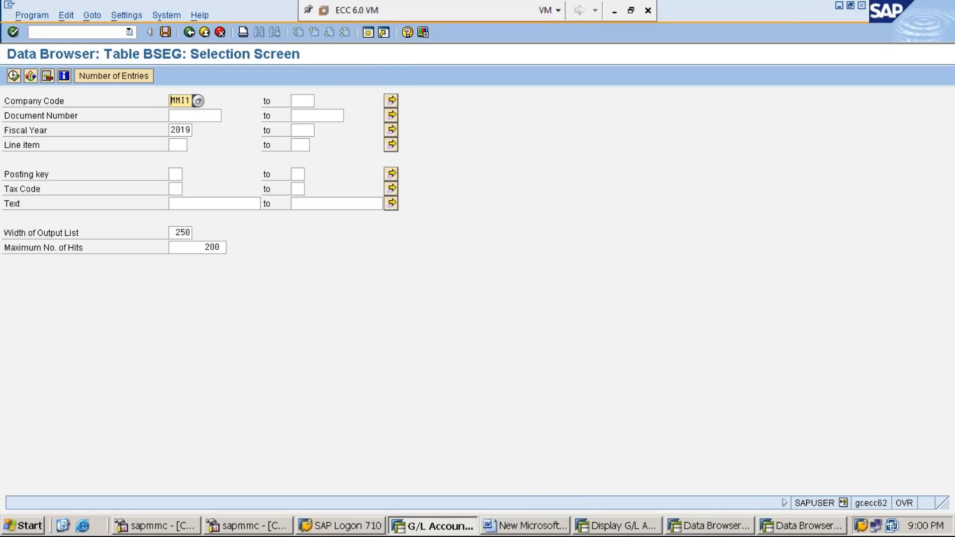
# Switch to the Word notes and add the line "STEP:10: DISPLAY GL ACCOUNT CUMULATIVE BALANCE USING FS10N" below step 9.
pyautogui.click(617, 529)
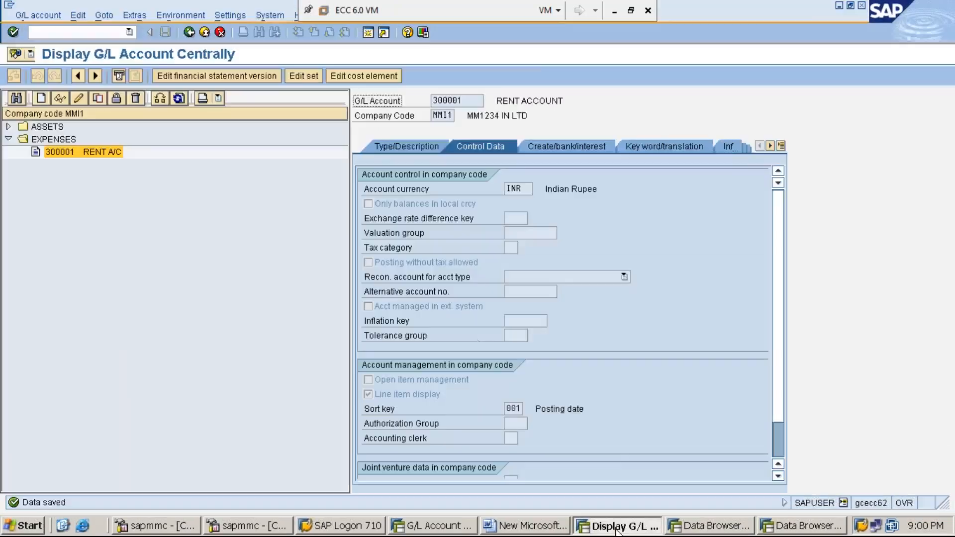
pyautogui.click(554, 529)
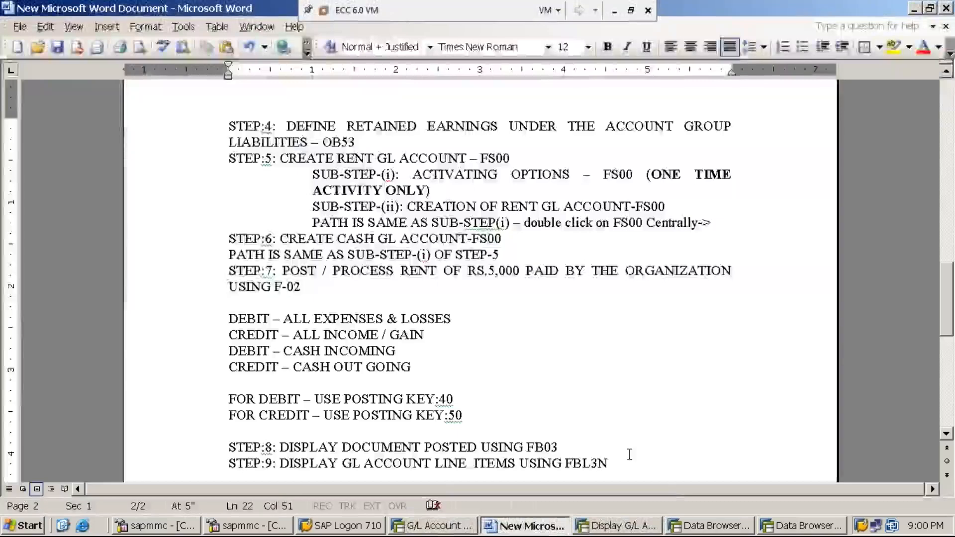
pyautogui.press('Return')
pyautogui.write('STEP')
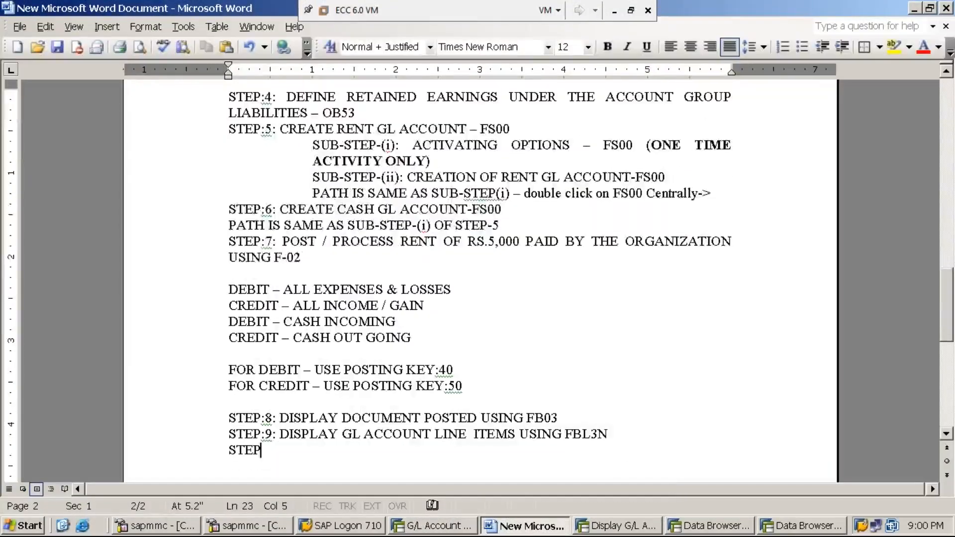
pyautogui.write(':10: ')
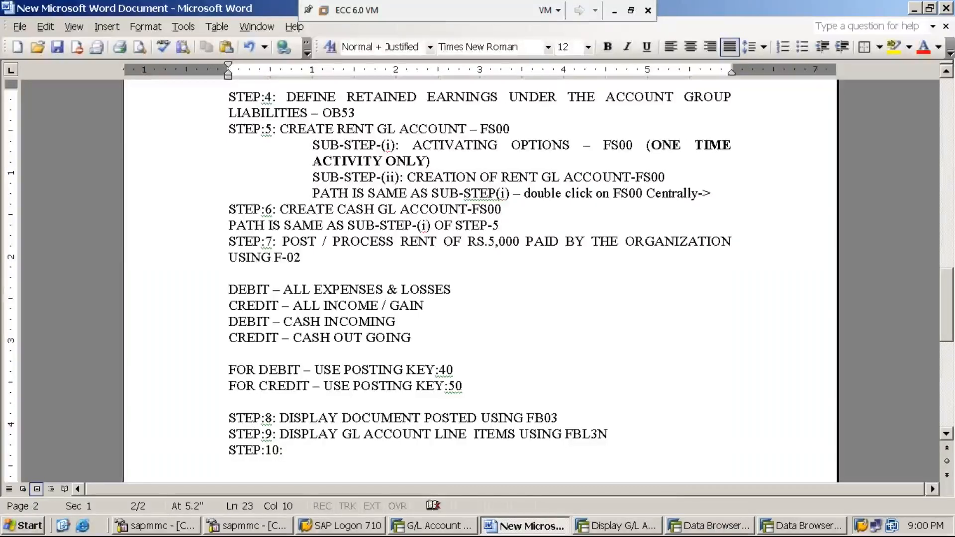
pyautogui.write('DISPLAY GL ACC')
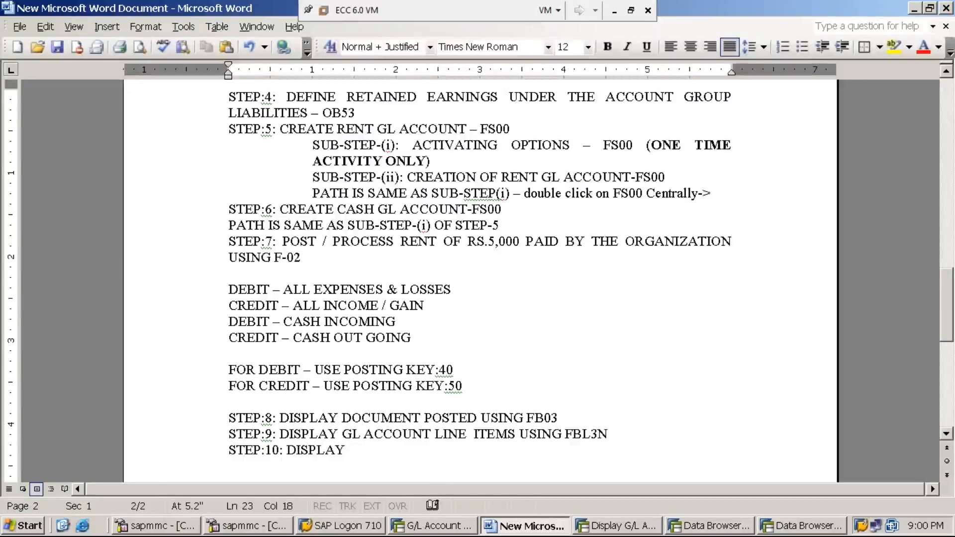
pyautogui.write('OU')
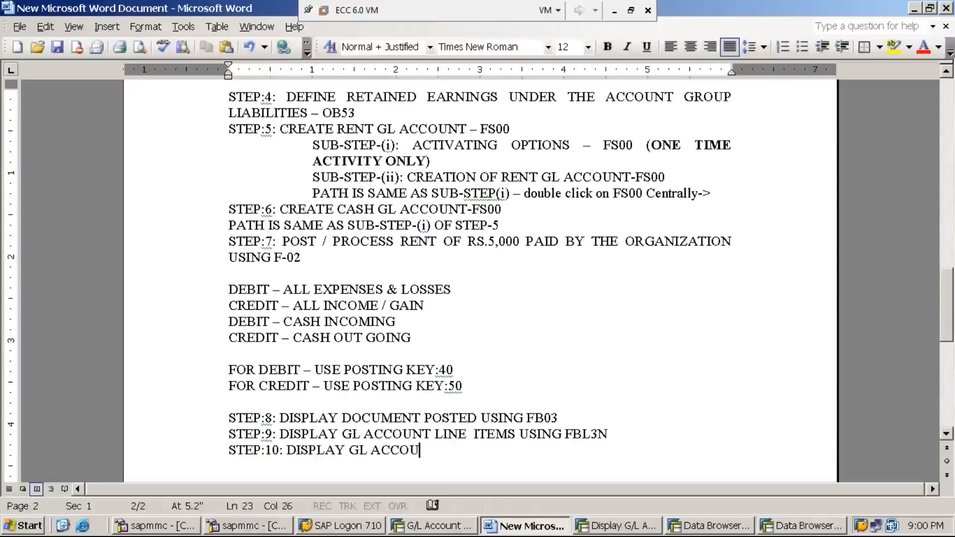
pyautogui.write('NT CUMULATI')
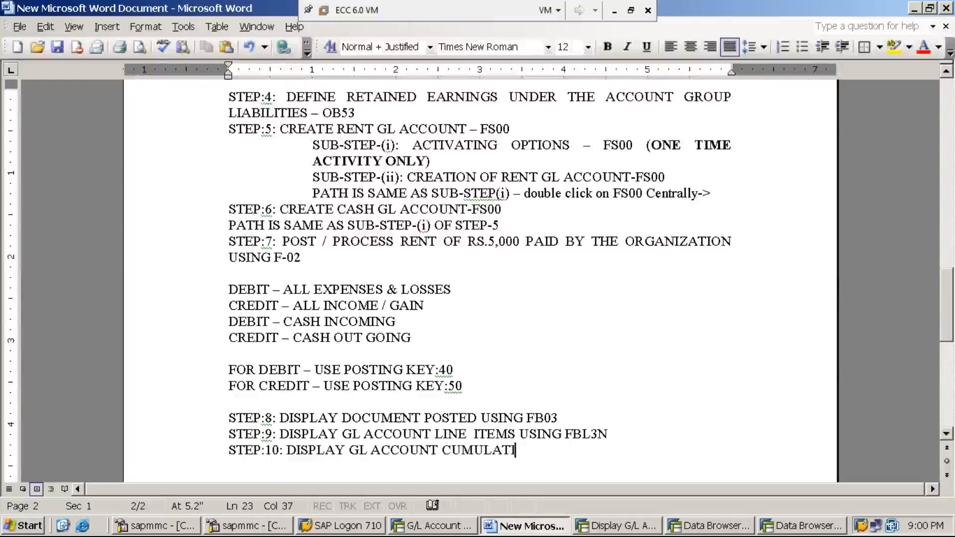
pyautogui.write('VE BALAN')
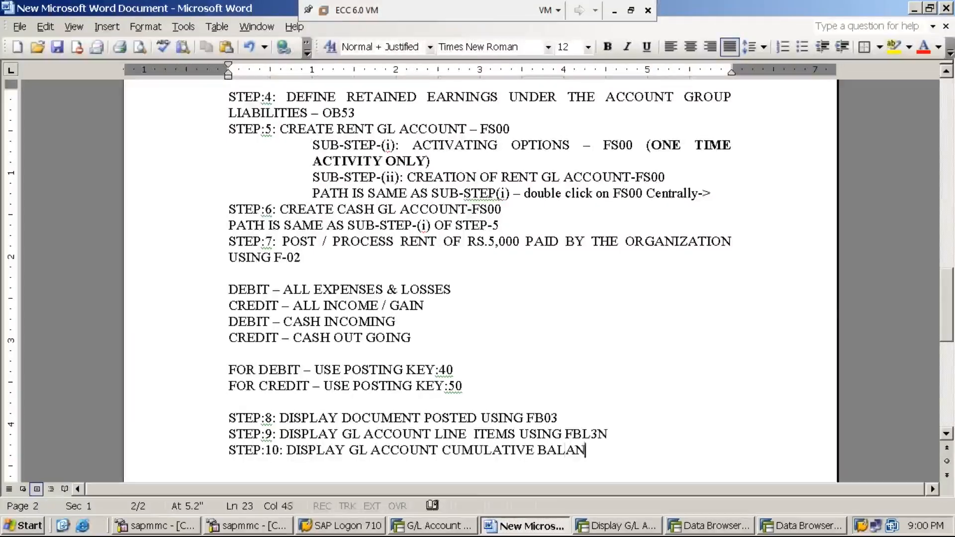
pyautogui.write('CE USING FS10N')
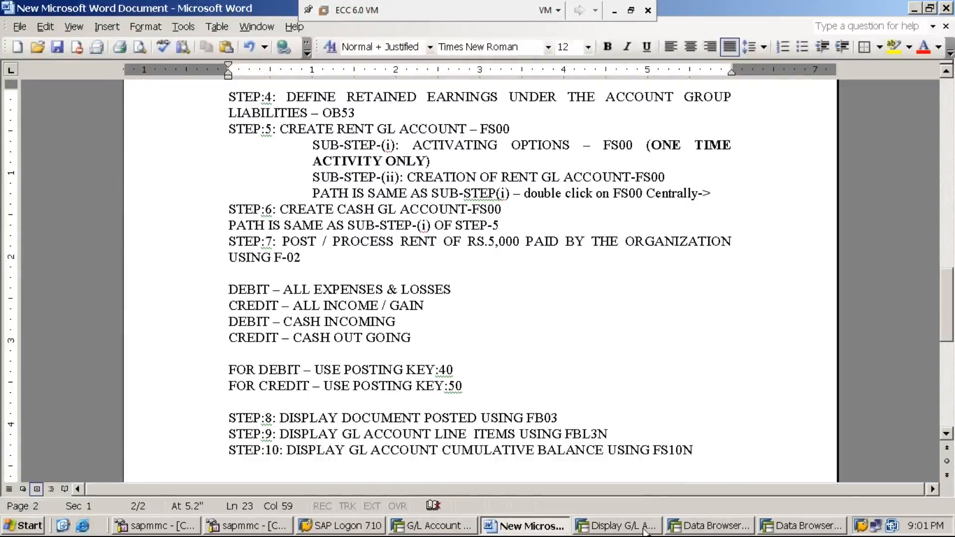
# Close the SAP session showing the BKPF entries and switch to the remaining Data Browser session.
pyautogui.click(711, 525)
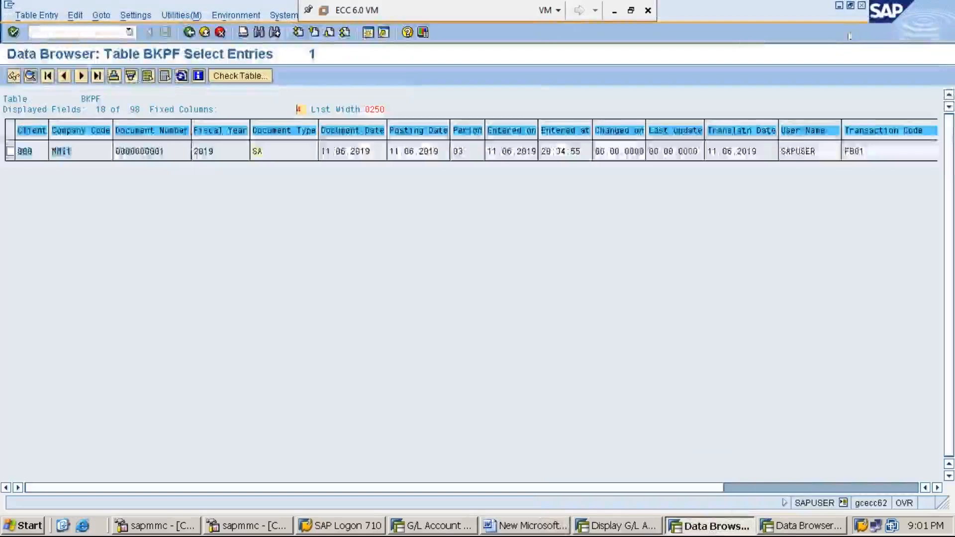
pyautogui.click(862, 6)
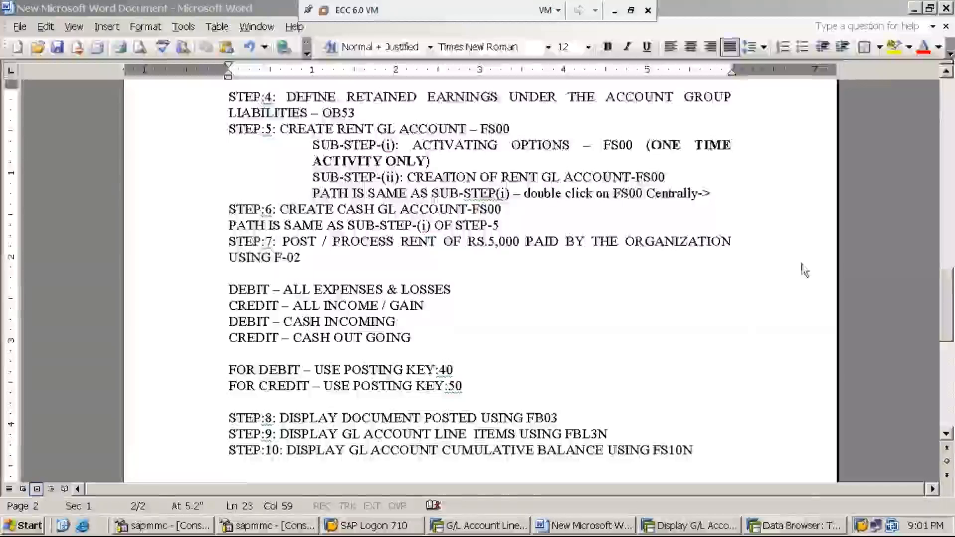
pyautogui.click(787, 528)
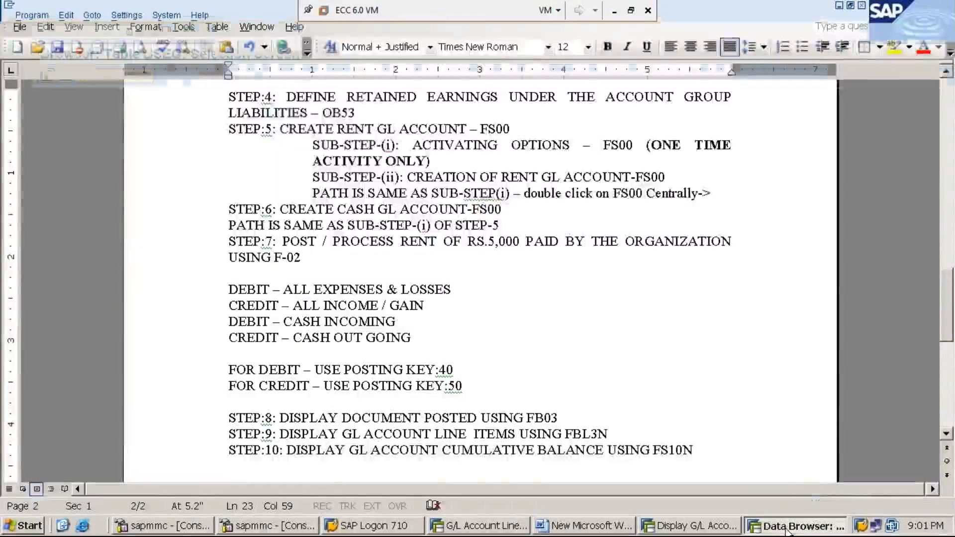
# Close the Data Browser session, return the G/L line item session to SAP Easy Access and collapse its expanded menu tree.
pyautogui.click(862, 6)
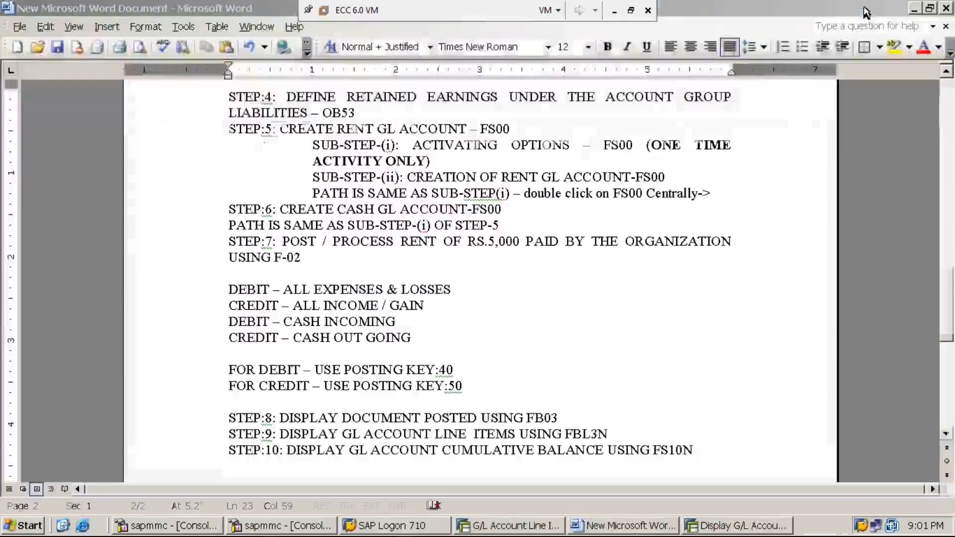
pyautogui.click(739, 531)
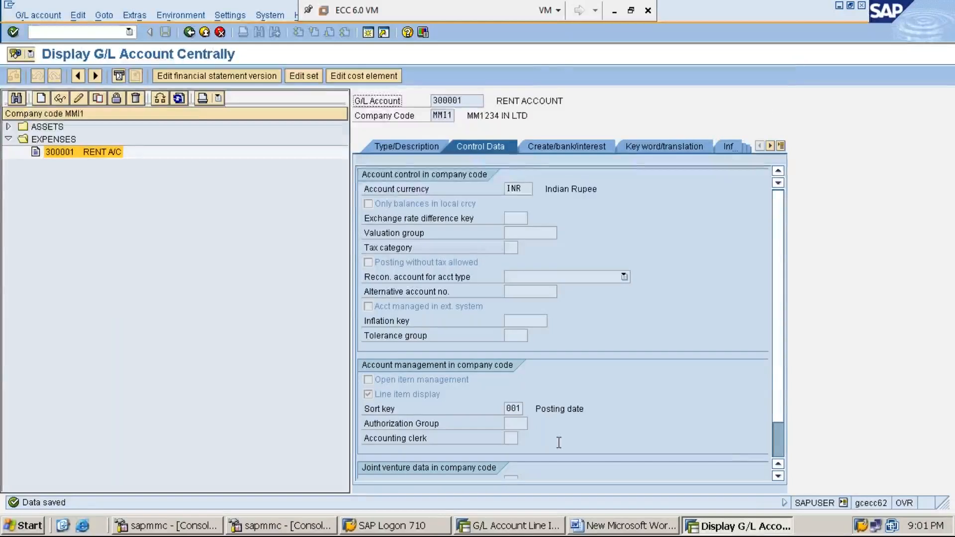
pyautogui.click(514, 531)
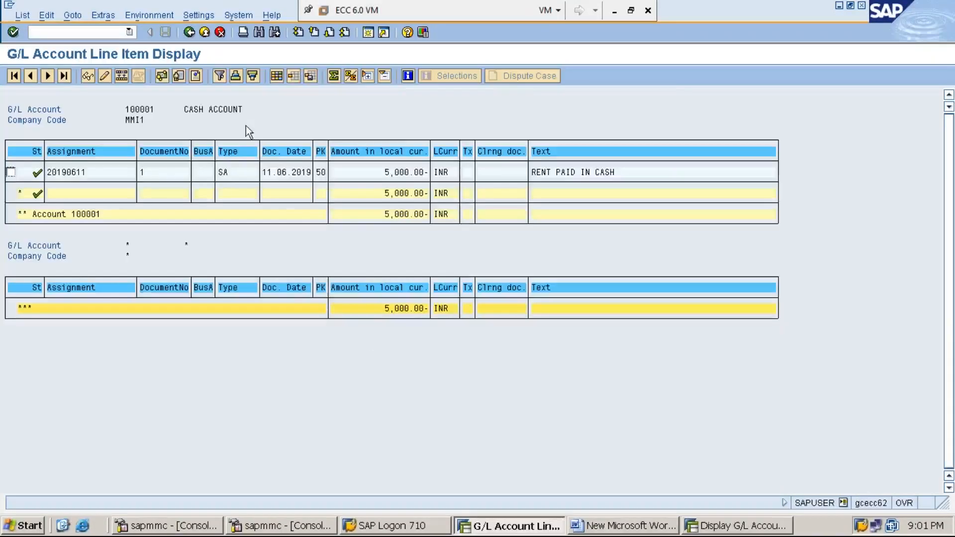
pyautogui.write('/n')
pyautogui.press('Return')
pyautogui.press('Left')
pyautogui.press('Left')
pyautogui.press('Left')
pyautogui.press('Left')
pyautogui.press('Left')
pyautogui.press('Left')
pyautogui.press('Left')
pyautogui.press('Left')
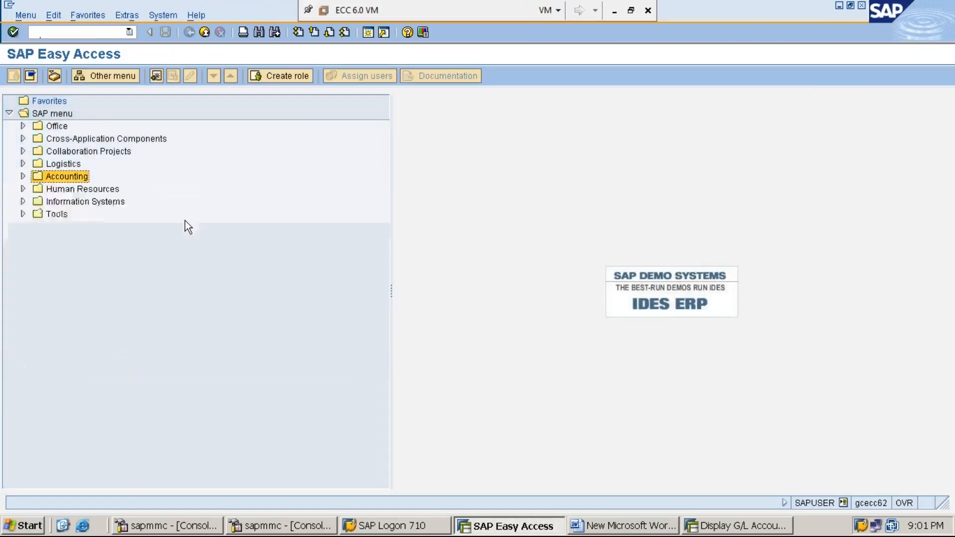
# Open FS10N - Display Balances from the Account functions of the General Ledger under Financial Accounting.
pyautogui.press('Right')
pyautogui.press('Down')
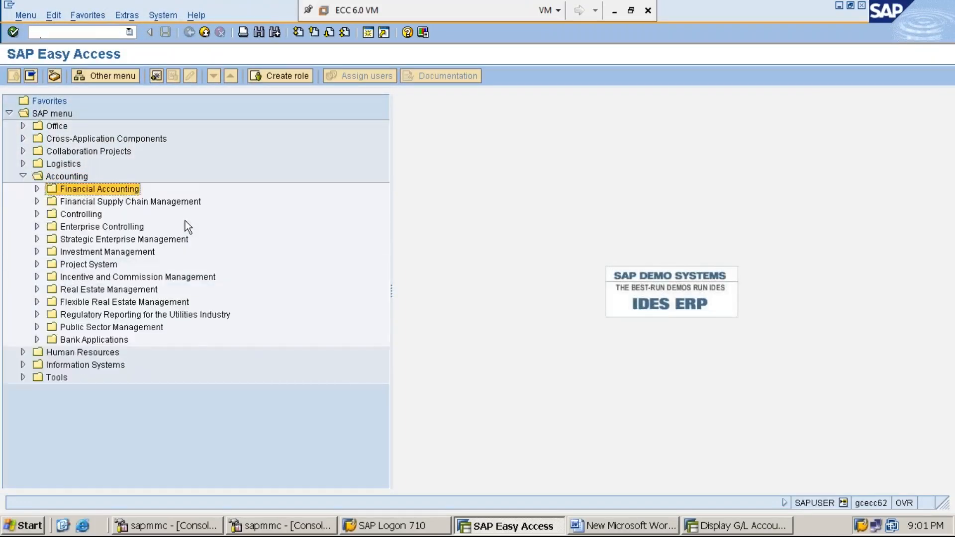
pyautogui.press('Right')
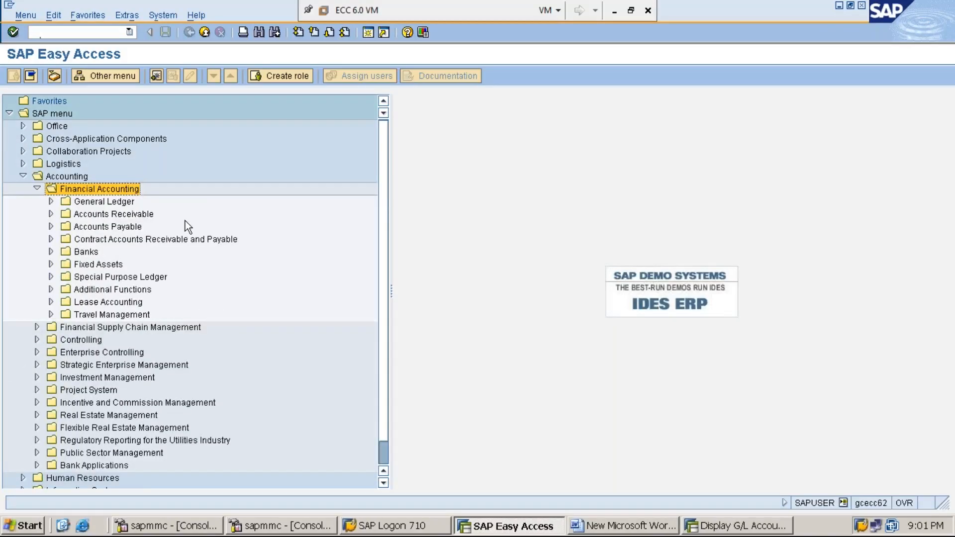
pyautogui.press('Down')
pyautogui.press('Right')
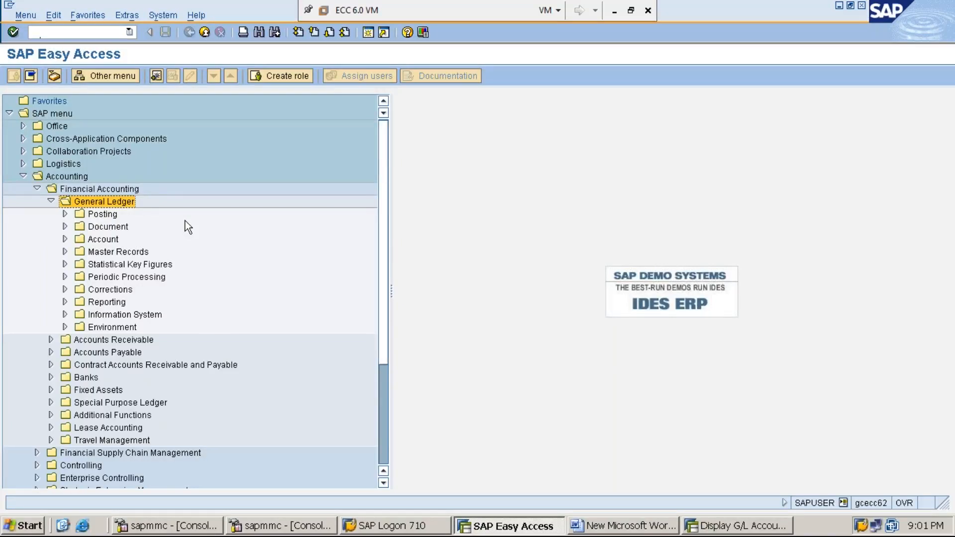
pyautogui.press('Down')
pyautogui.press('Down')
pyautogui.press('Right')
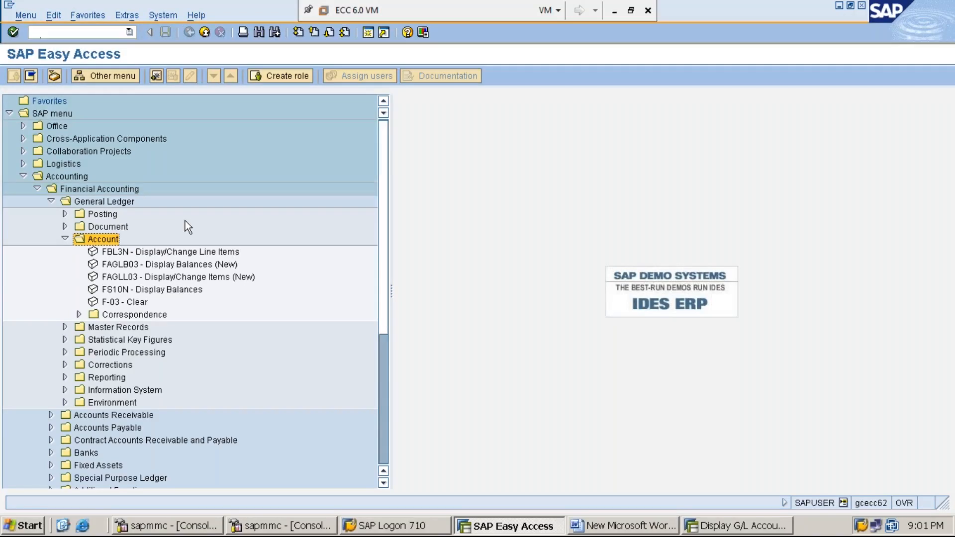
pyautogui.press('Down')
pyautogui.press('Down')
pyautogui.press('Down')
pyautogui.press('Down')
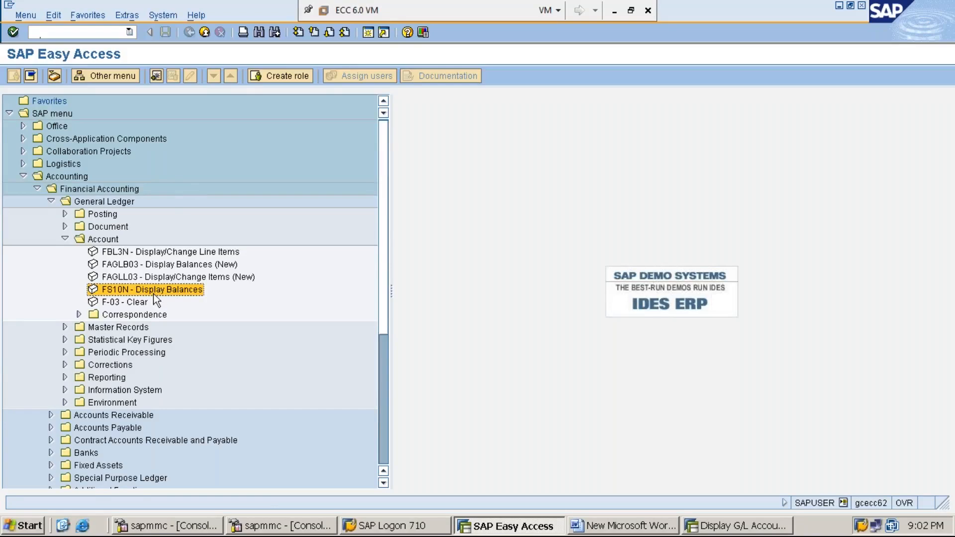
pyautogui.doubleClick(171, 291)
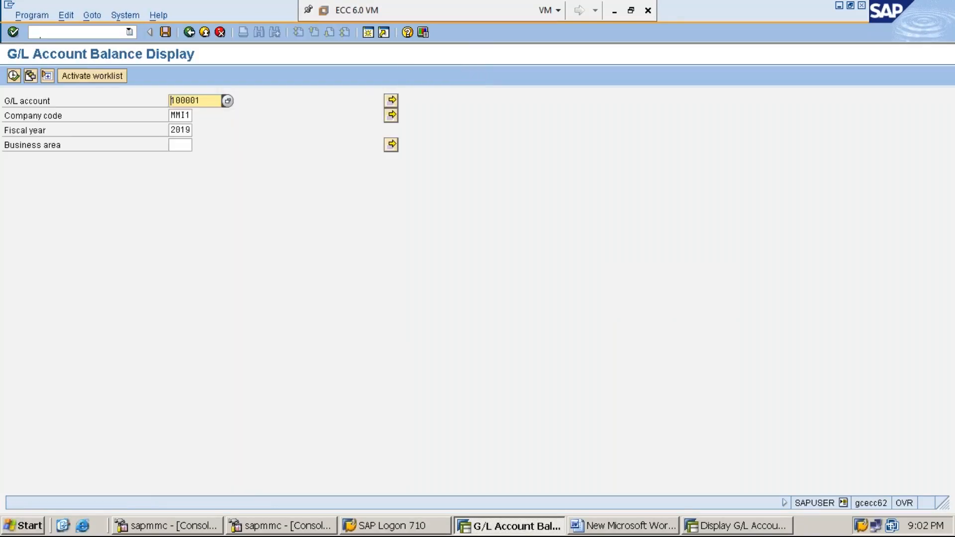
# Display the balances of G/L account 300001 for company code MMI1 and fiscal year 2019.
pyautogui.press('Delete')
pyautogui.press('Delete')
pyautogui.press('Delete')
pyautogui.press('Delete')
pyautogui.press('Delete')
pyautogui.press('Delete')
pyautogui.write('300001')
pyautogui.press('Tab')
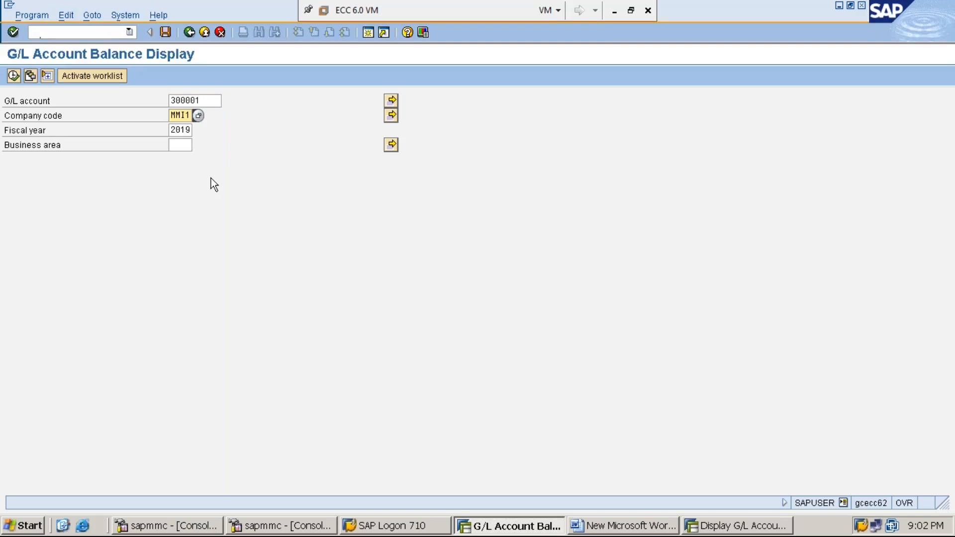
pyautogui.press('Tab')
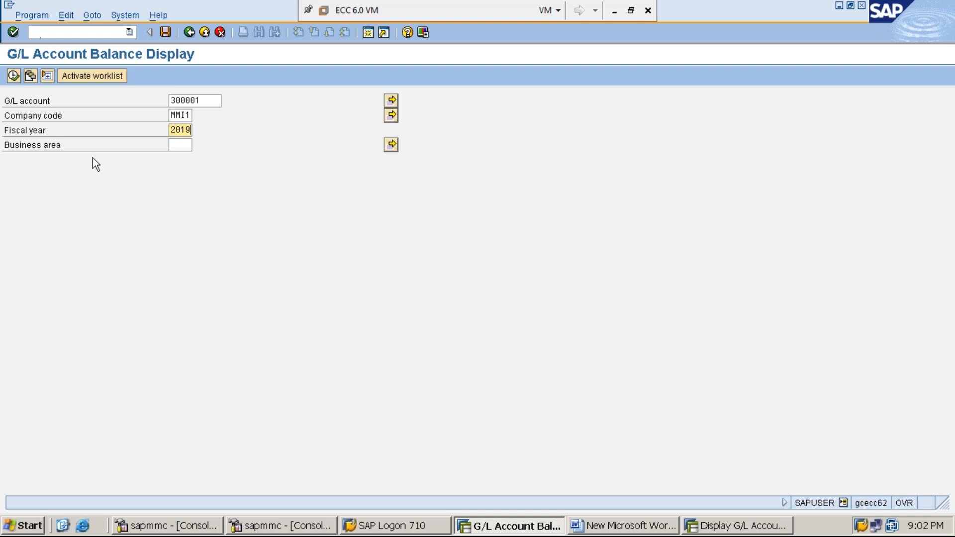
pyautogui.click(13, 75)
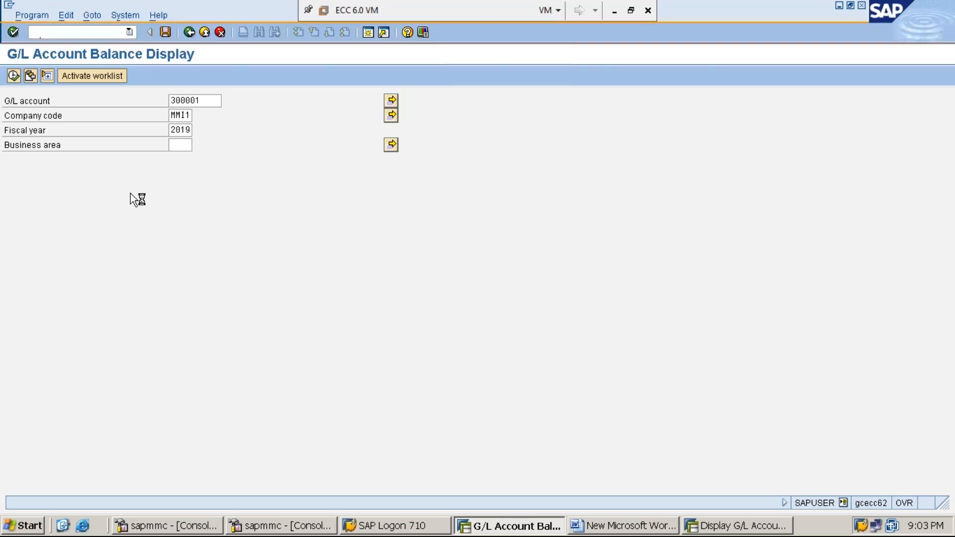
# Highlight the Debit column of the rent account balances, then return to the selection and rerun the same balance display.
pyautogui.click(114, 194)
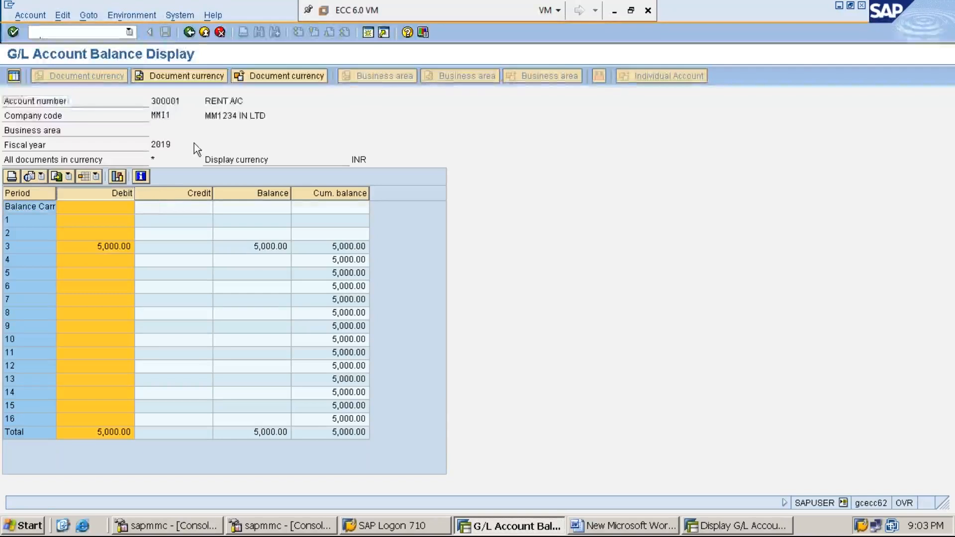
pyautogui.click(193, 34)
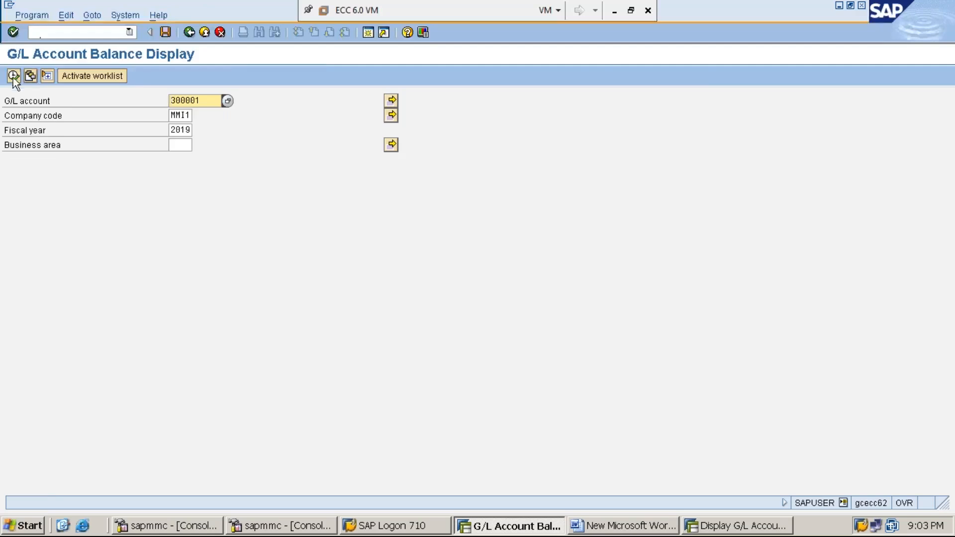
pyautogui.click(13, 77)
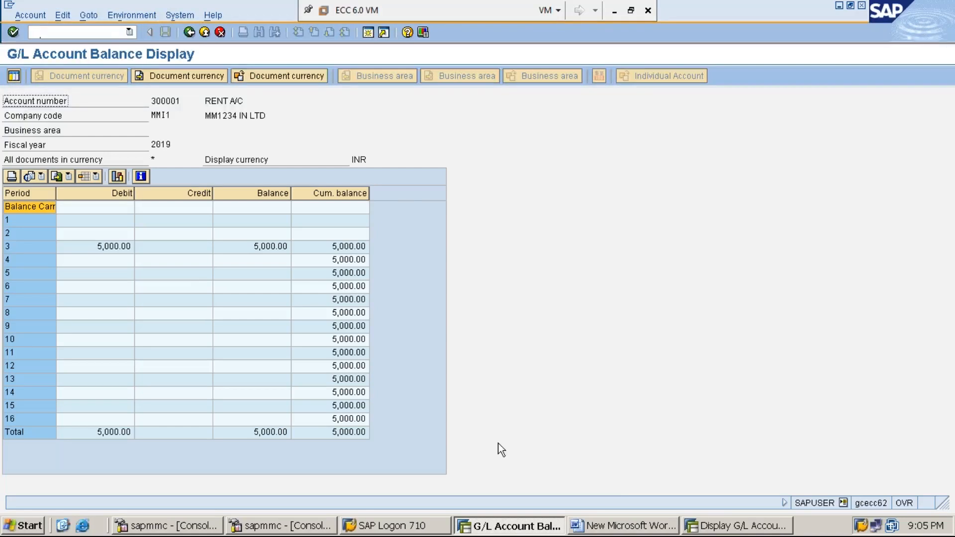
# Switch to the Display G/L Account session and start transaction F-02 for G/L account posting.
pyautogui.click(717, 530)
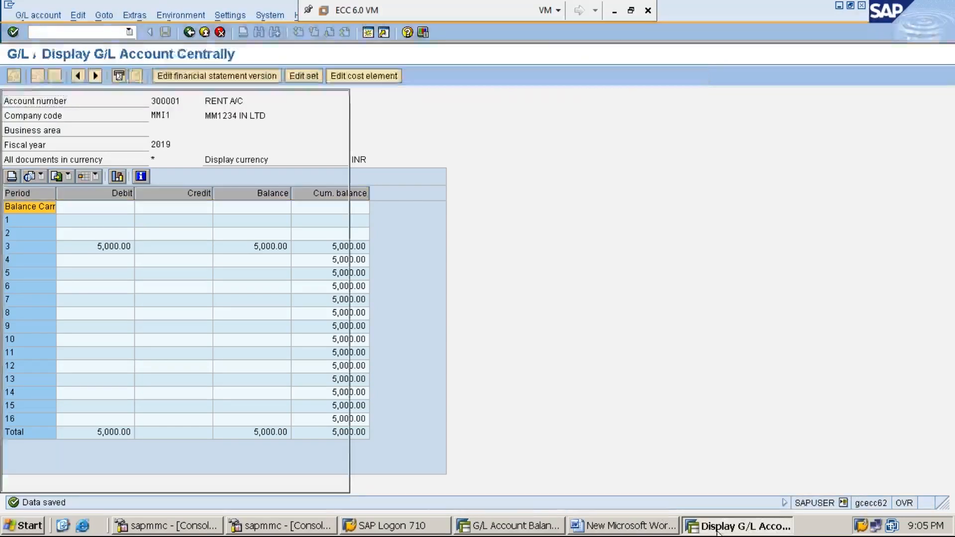
pyautogui.click(101, 31)
pyautogui.write('/N')
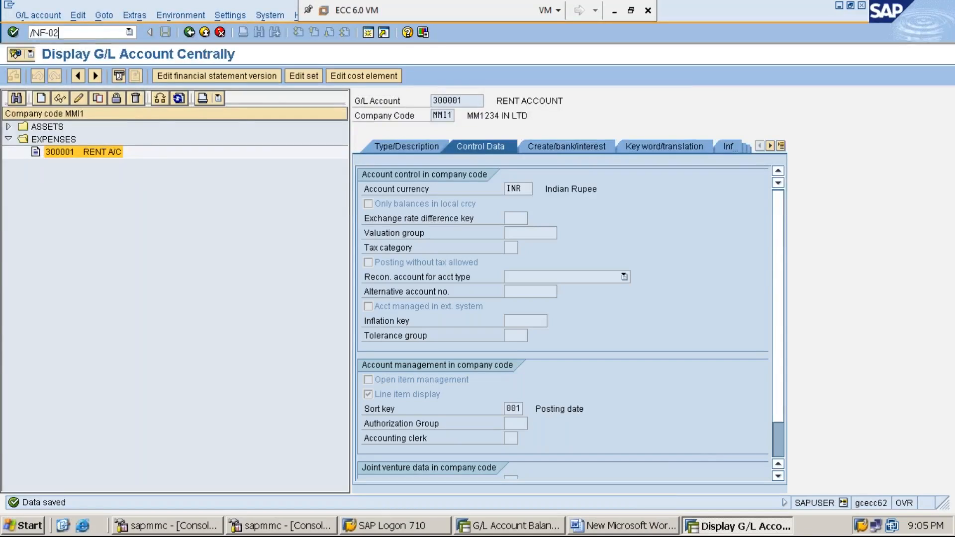
pyautogui.write('F-02')
pyautogui.press('Return')
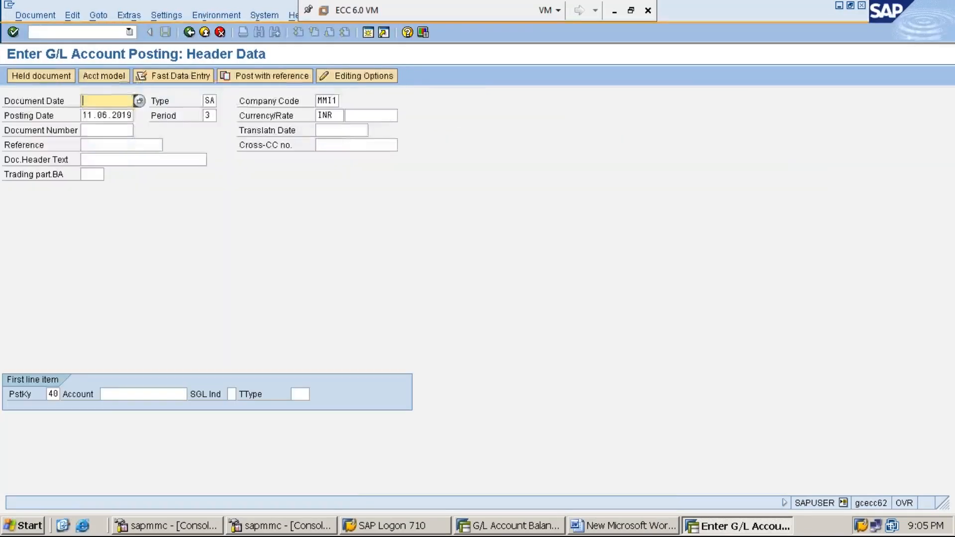
# Enter document date 11.06.2019 and account 300001 for the first line item with posting key 40, and continue to the item.
pyautogui.write('11.06.2019')
pyautogui.press('Tab')
pyautogui.press('Tab')
pyautogui.press('Tab')
pyautogui.press('Tab')
pyautogui.press('Tab')
pyautogui.press('Tab')
pyautogui.press('Tab')
pyautogui.press('Tab')
pyautogui.press('Tab')
pyautogui.press('Tab')
pyautogui.write('3')
pyautogui.press('Down')
pyautogui.press('Return')
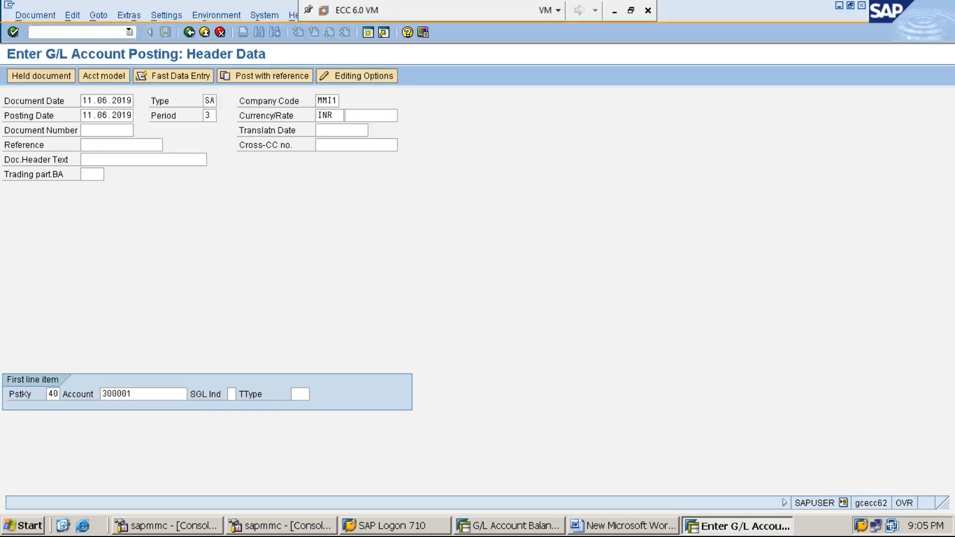
pyautogui.press('Return')
# Set the rent debit item's amount to 3000 and its text to RENT PAID IN CASH.
pyautogui.write('3000')
pyautogui.press('Tab')
pyautogui.press('Tab')
pyautogui.press('Tab')
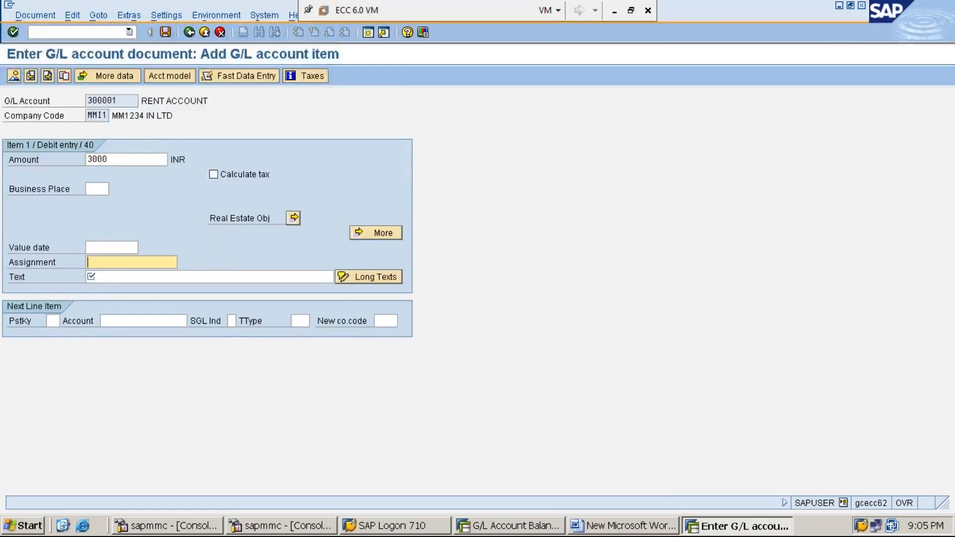
pyautogui.write('R')
pyautogui.press('Down')
pyautogui.press('Return')
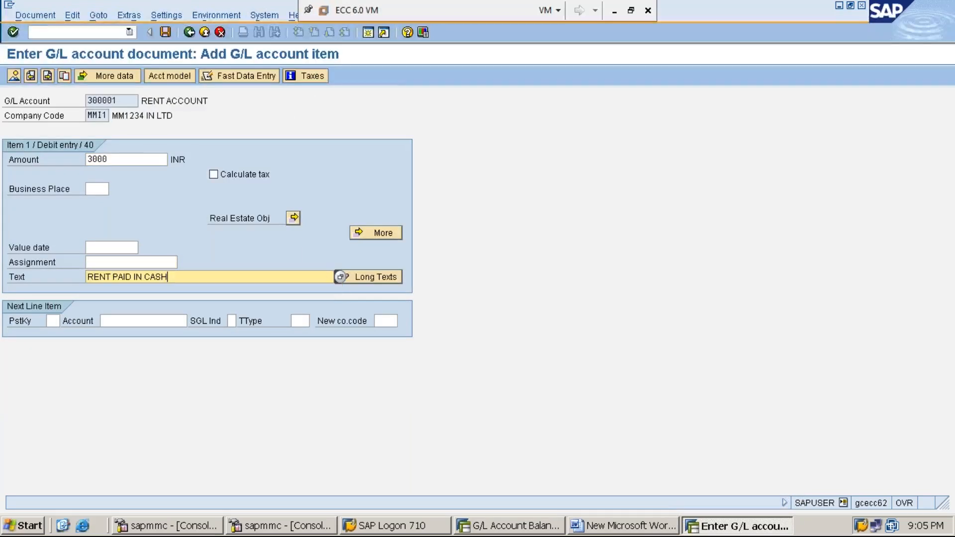
# Add the next line item with posting key 50 and cash account 100001.
pyautogui.press('Tab')
pyautogui.write('50')
pyautogui.press('Tab')
pyautogui.write('1')
pyautogui.press('Down')
pyautogui.press('Return')
pyautogui.press('Return')
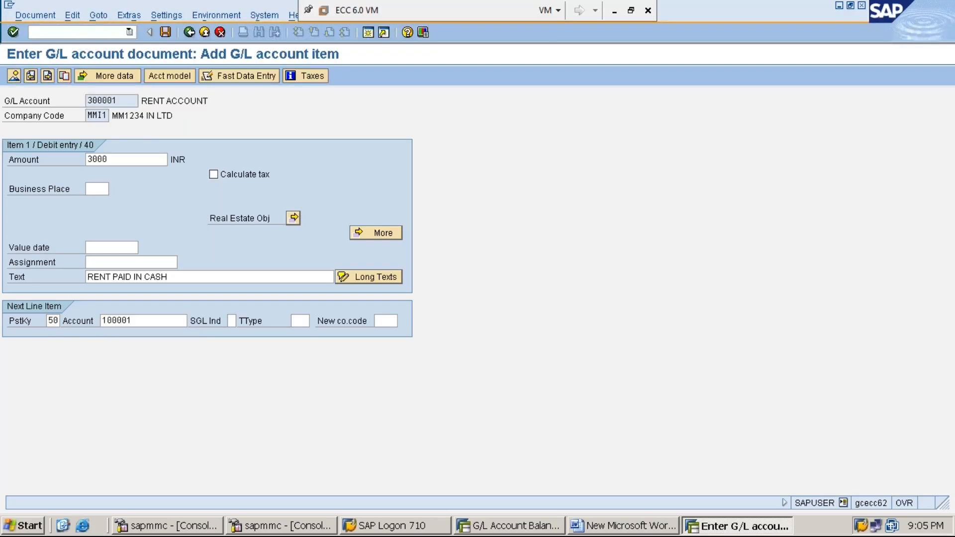
# Set the cash credit item's amount to 3000 and its text to RENT PAID IN CASH.
pyautogui.write('3000')
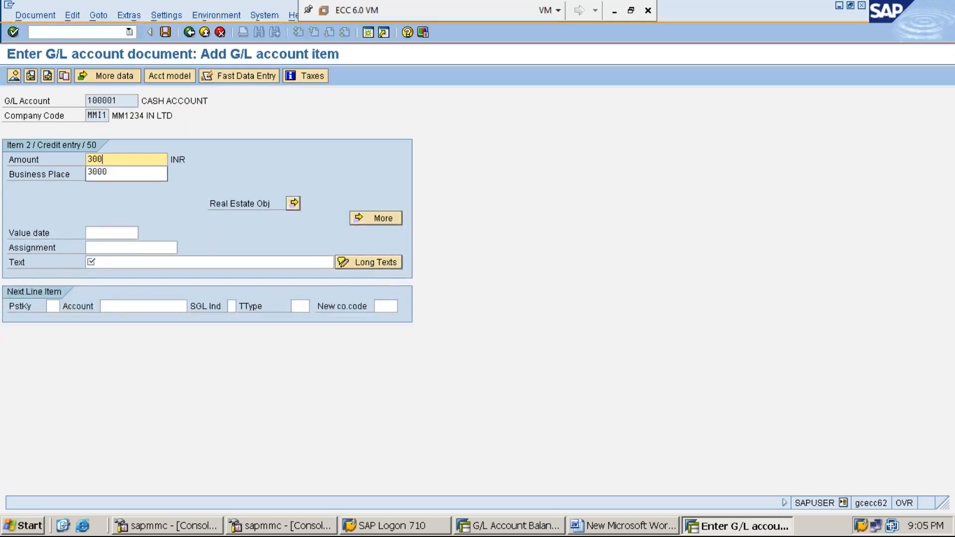
pyautogui.press('Tab')
pyautogui.press('Tab')
pyautogui.press('Tab')
pyautogui.press('Tab')
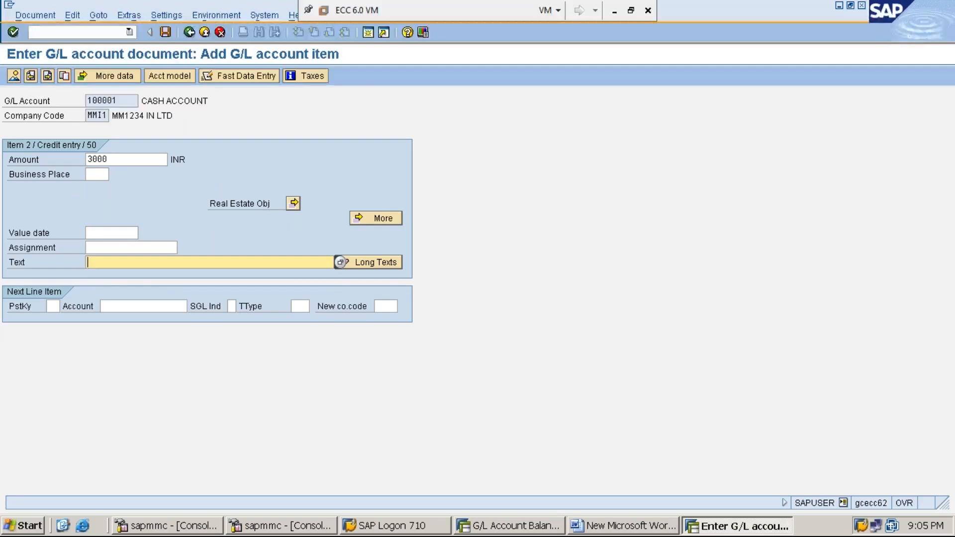
pyautogui.write('E')
pyautogui.press('BackSpace')
pyautogui.write('R')
pyautogui.press('Down')
pyautogui.press('Return')
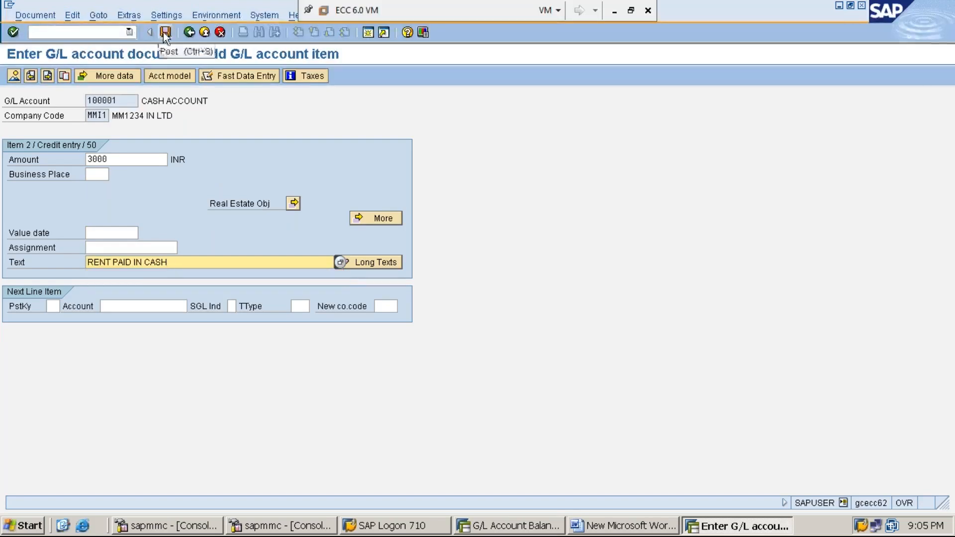
# Simulate the rent payment document and post it.
pyautogui.click(46, 14)
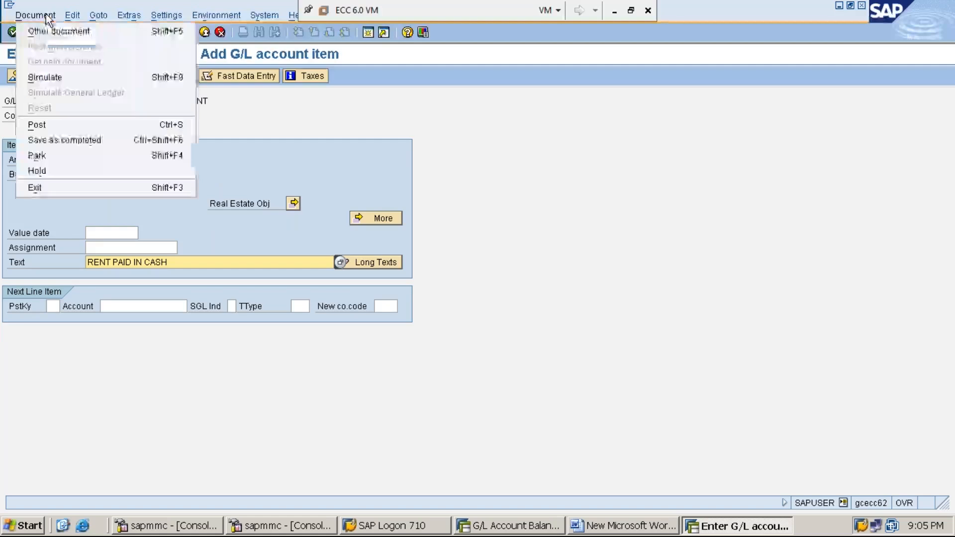
pyautogui.click(61, 76)
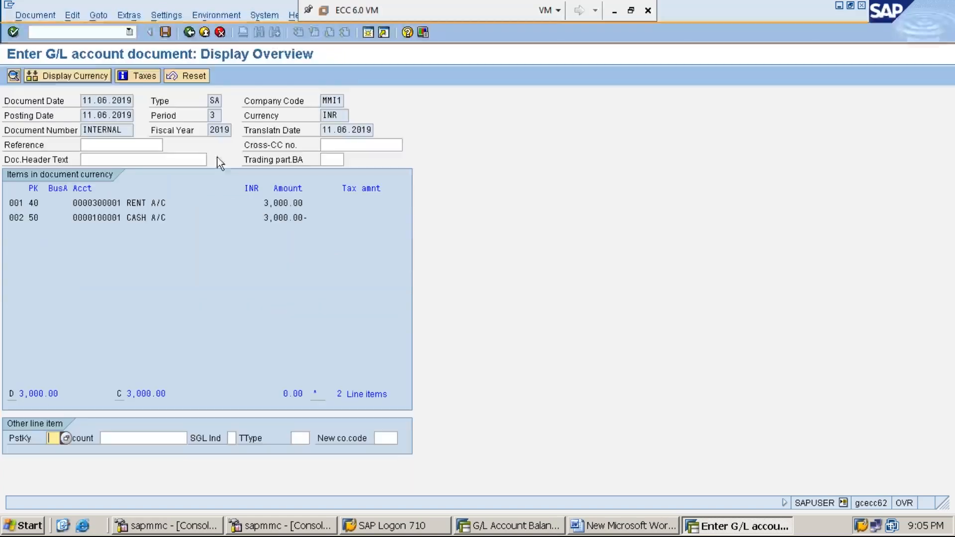
pyautogui.click(166, 32)
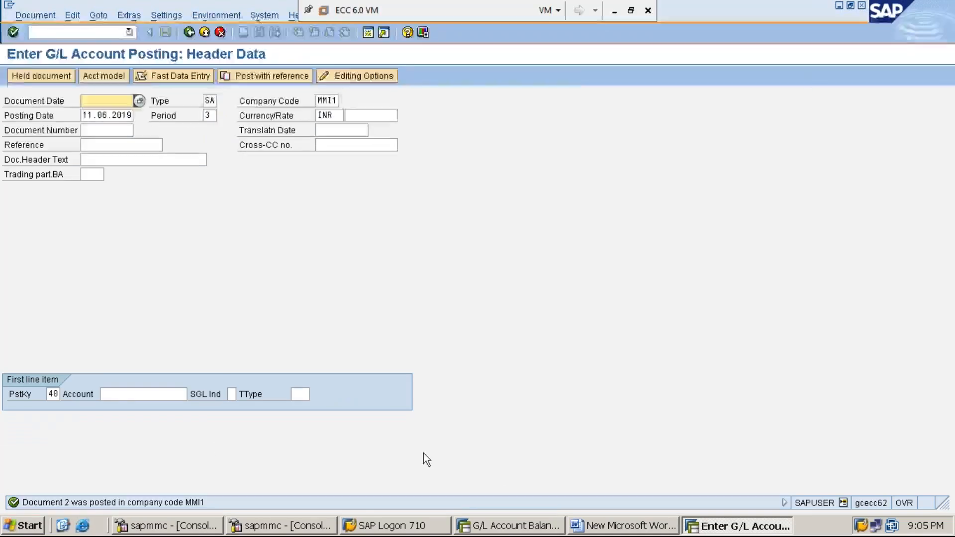
# Switch to the G/L Account Balance Display session and rerun the balance display for account 300001.
pyautogui.click(514, 528)
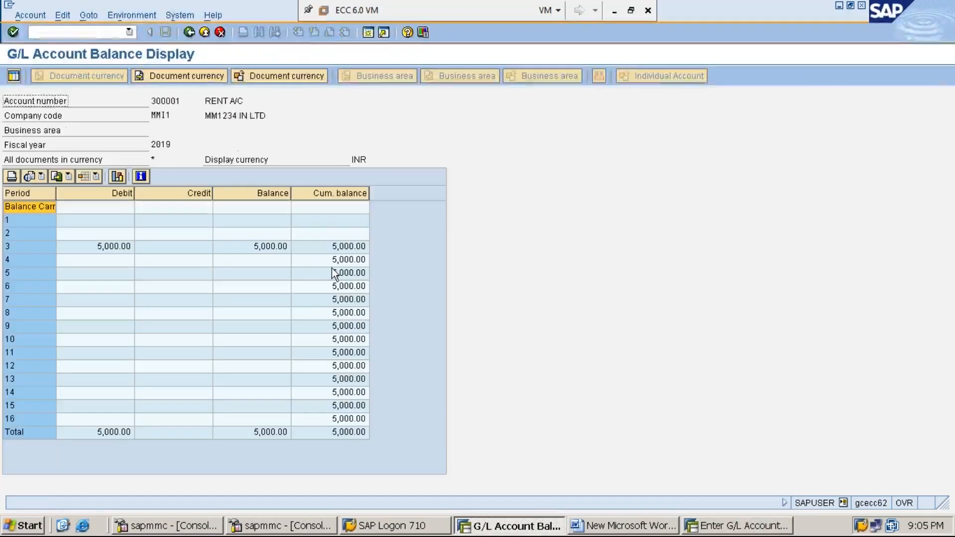
pyautogui.click(189, 33)
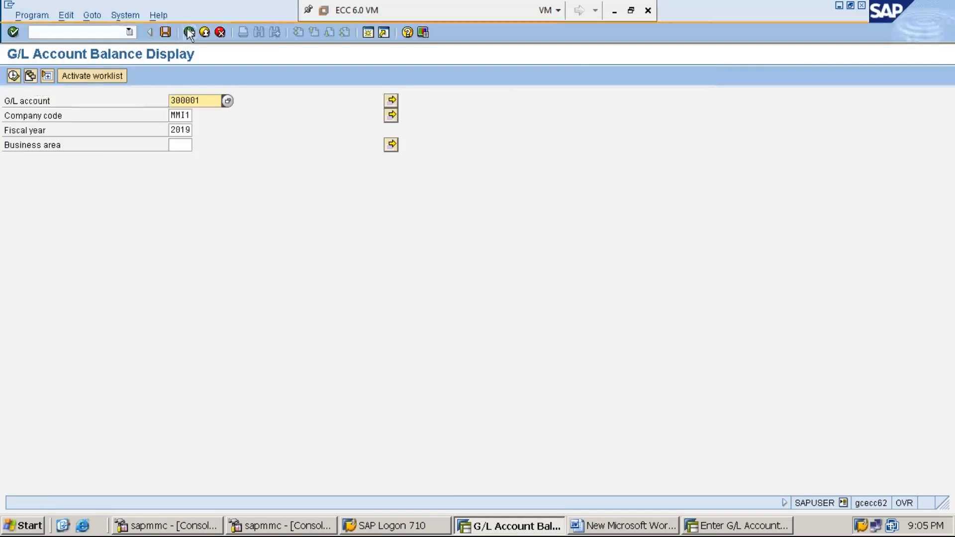
pyautogui.click(14, 75)
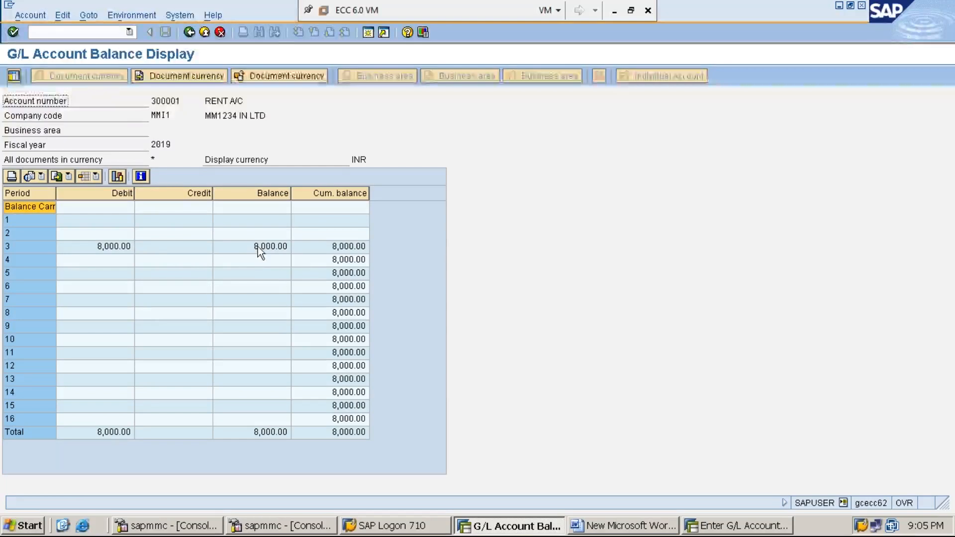
# Drill into the line items behind the period 3 debit, then return to the selection and display the balances again.
pyautogui.click(121, 246)
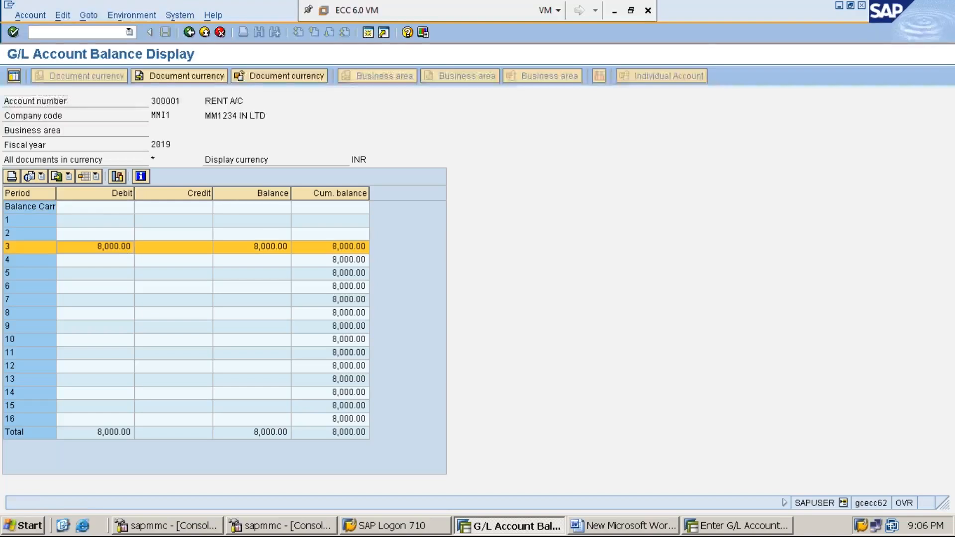
pyautogui.doubleClick(121, 246)
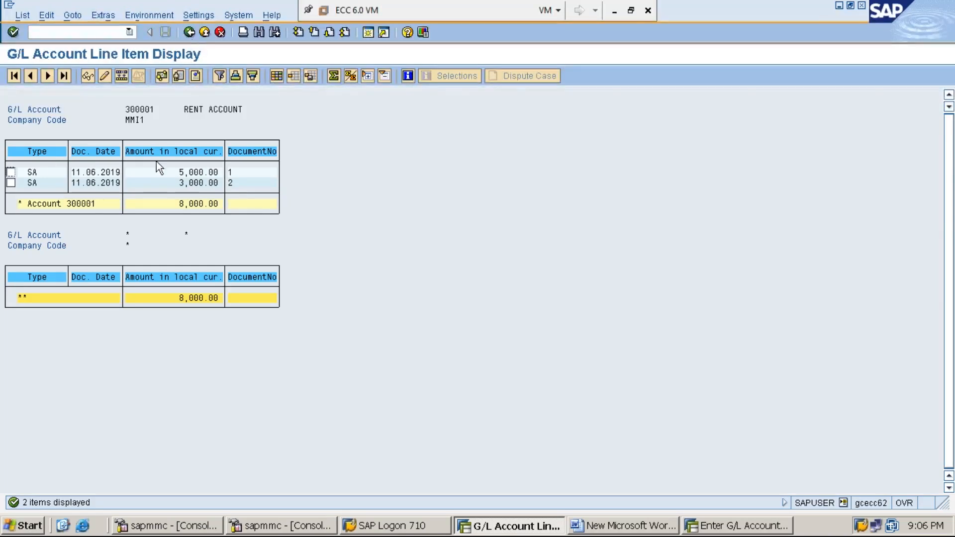
pyautogui.click(189, 32)
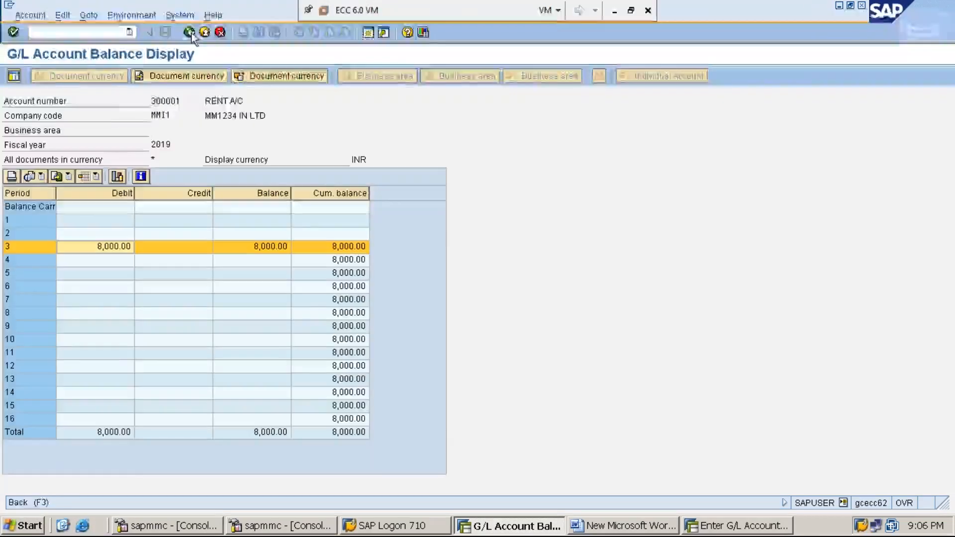
pyautogui.click(190, 33)
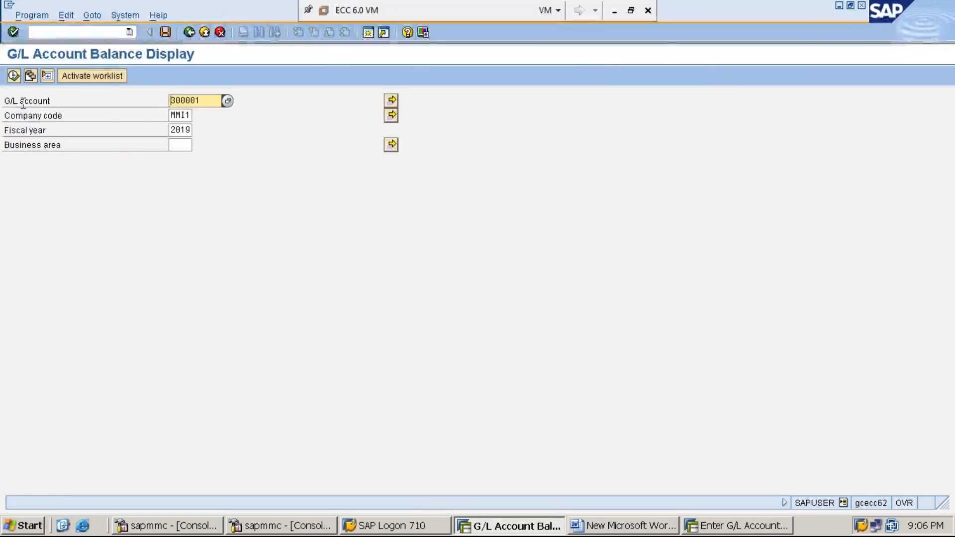
pyautogui.click(13, 76)
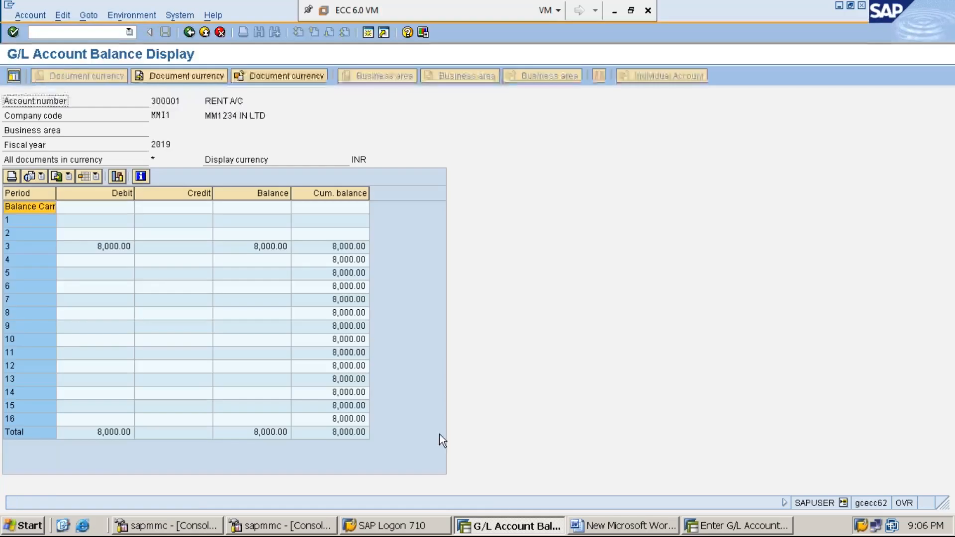
# Return the G/L posting session to SAP Easy Access and collapse the General Ledger's Document folder.
pyautogui.click(705, 526)
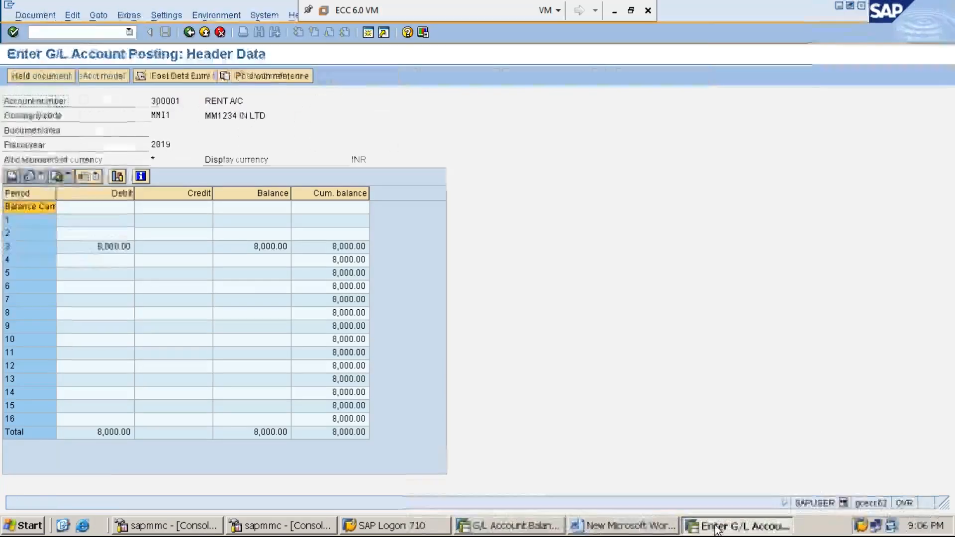
pyautogui.click(90, 32)
pyautogui.write('/NF')
pyautogui.press('Return')
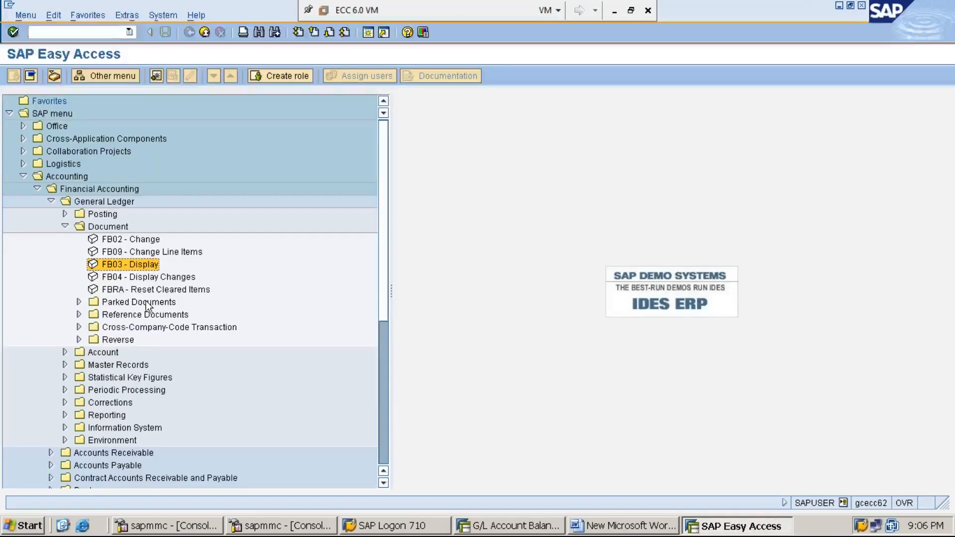
pyautogui.press('Up')
pyautogui.press('Up')
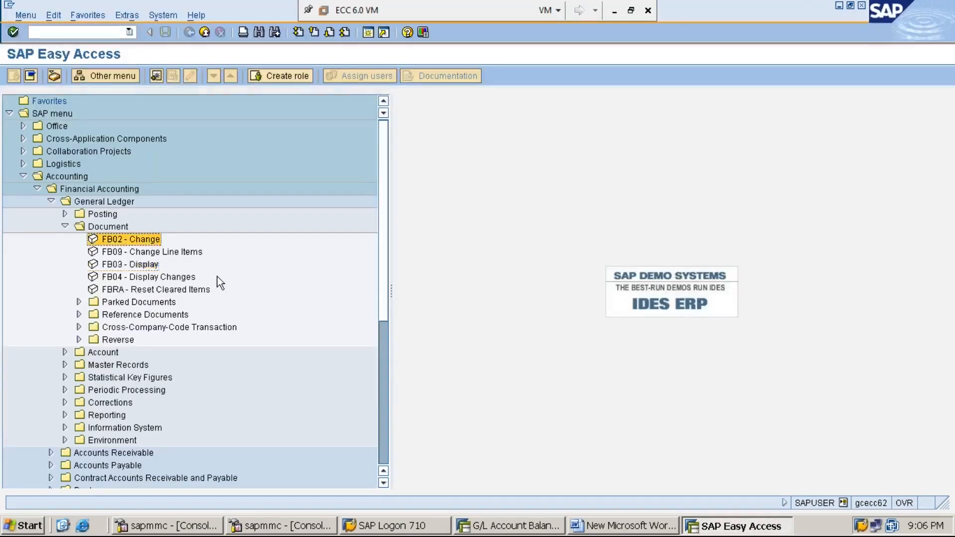
pyautogui.press('Up')
pyautogui.press('Left')
pyautogui.press('Up')
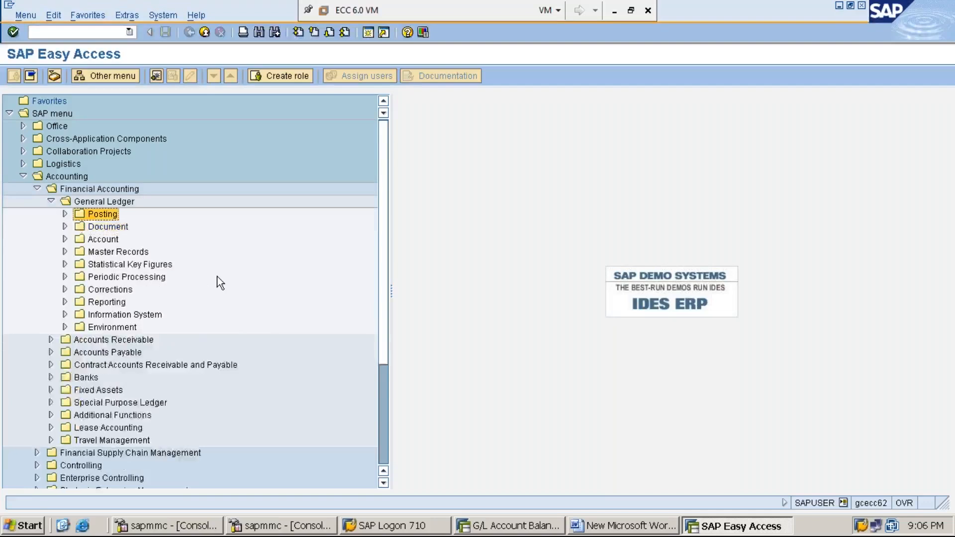
# Open FBL3N - Display/Change Line Items from the General Ledger's Account folder.
pyautogui.press('Up')
pyautogui.press('Left')
pyautogui.press('Down')
pyautogui.press('Up')
pyautogui.press('Right')
pyautogui.press('Down')
pyautogui.press('Down')
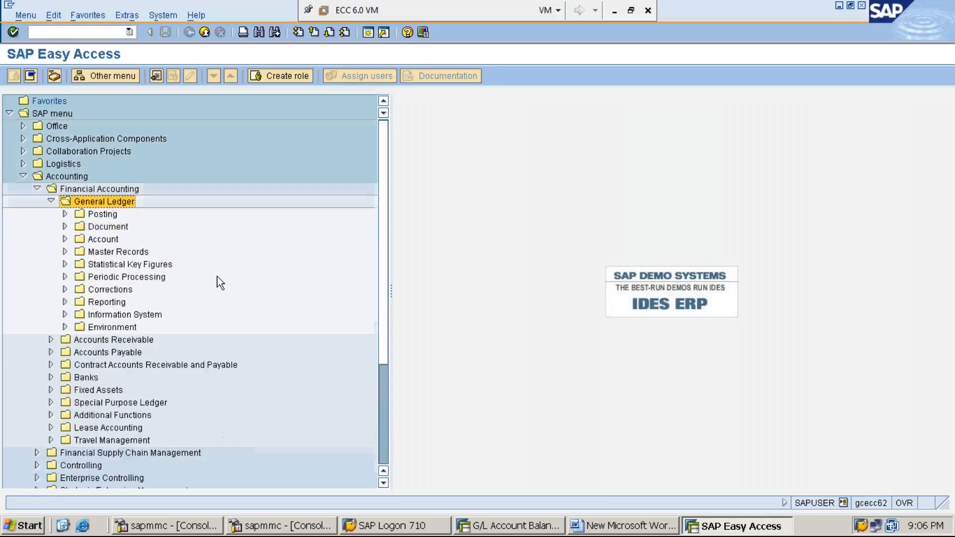
pyautogui.press('Down')
pyautogui.press('Right')
pyautogui.press('Down')
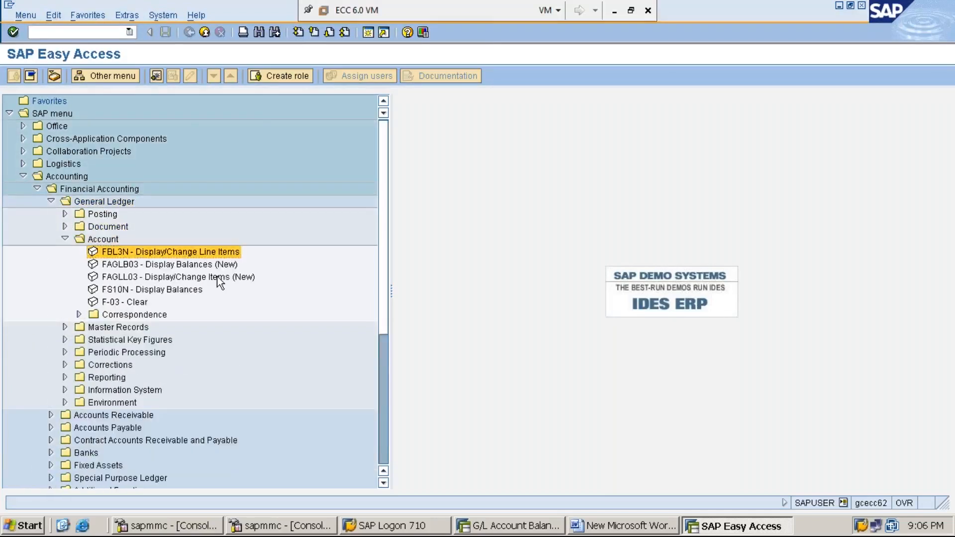
pyautogui.press('Return')
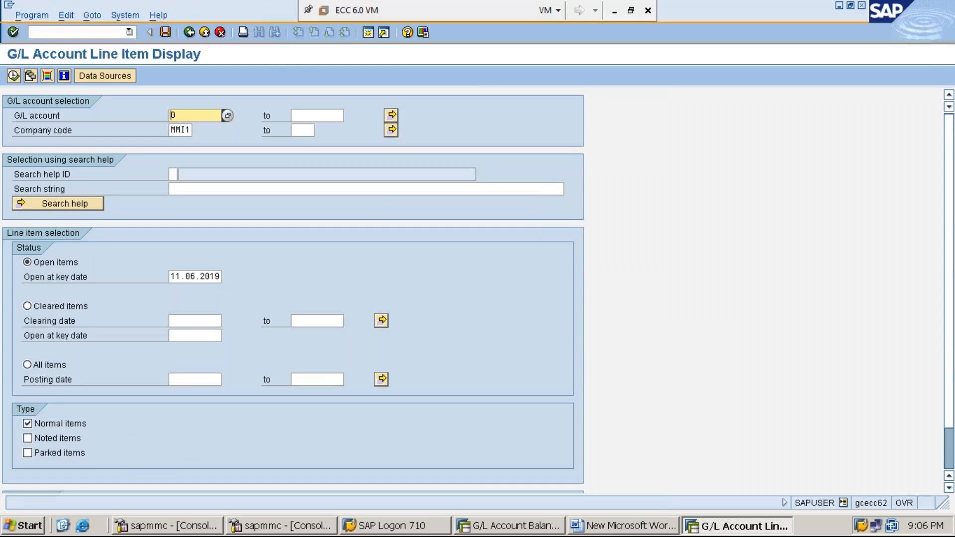
# Display all line items of G/L account 300001 in company code MMI1.
pyautogui.write('3')
pyautogui.press('Down')
pyautogui.press('Return')
pyautogui.press('Tab')
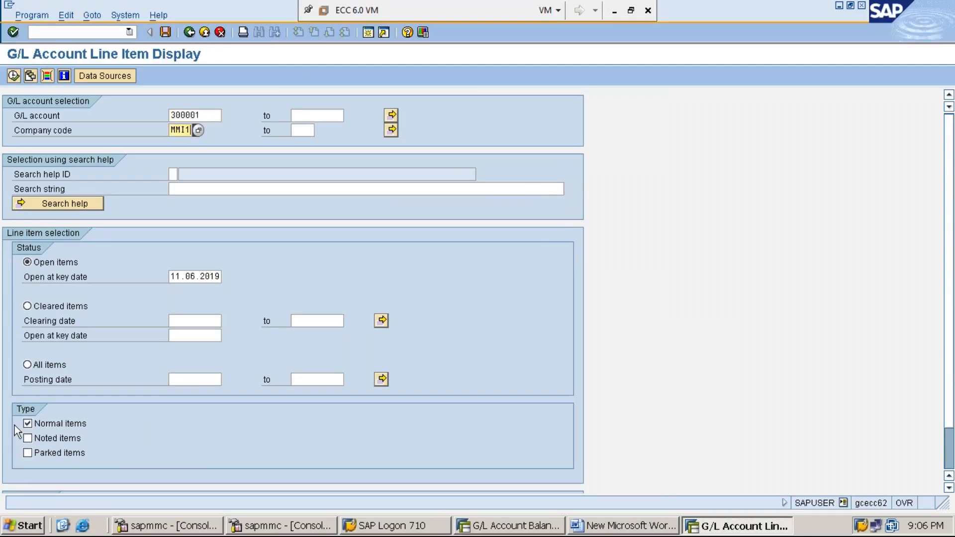
pyautogui.click(54, 367)
pyautogui.click(13, 76)
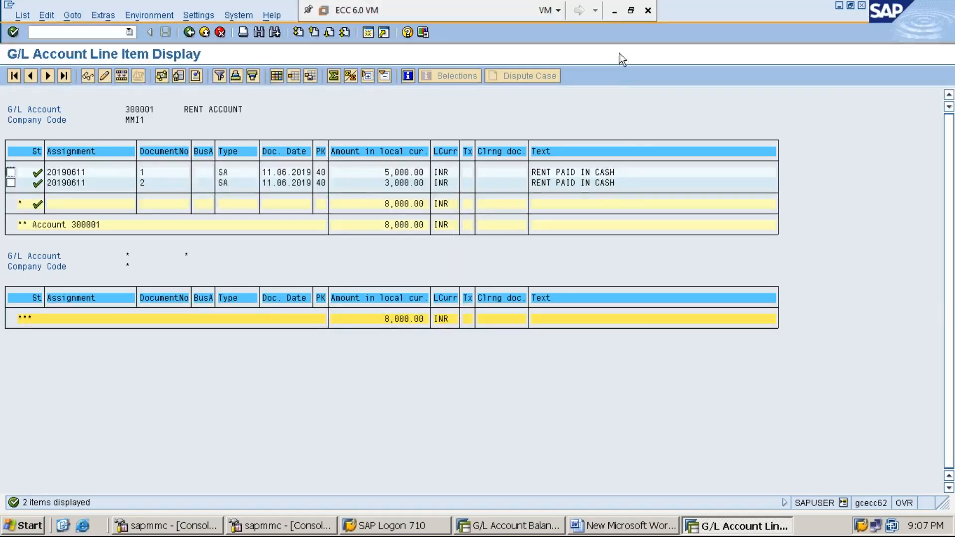
pyautogui.click(616, 12)
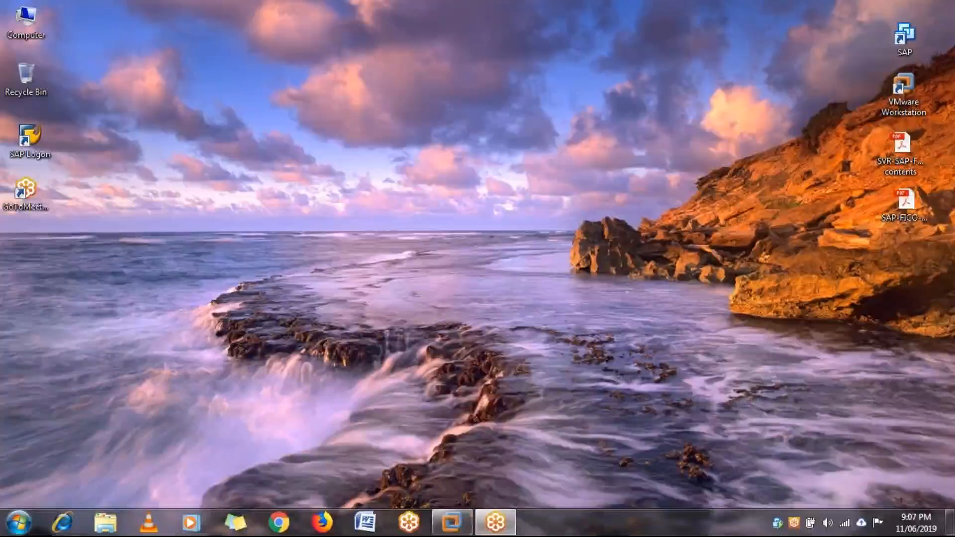
pyautogui.moveTo(461, 523)
pyautogui.click(490, 465)
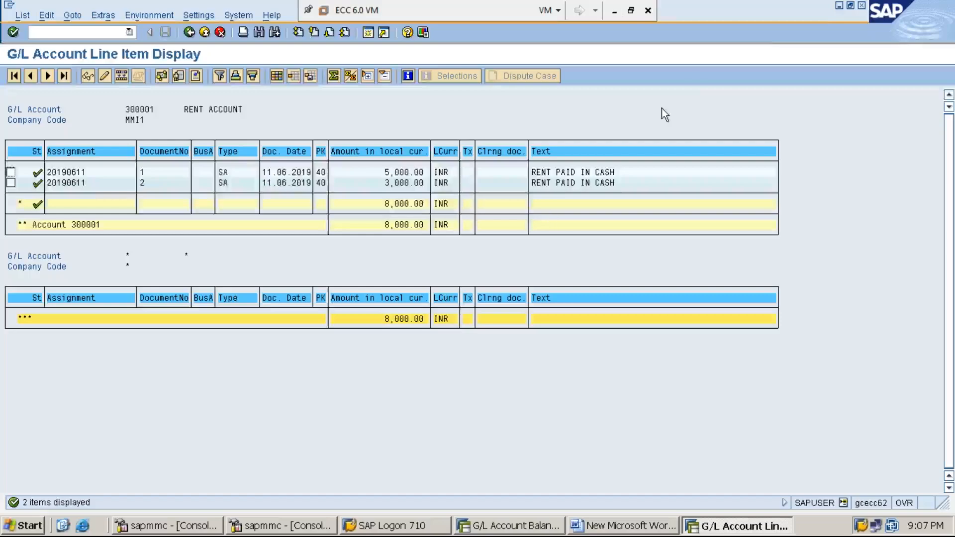
# Minimize both SAP session windows to reach the Word notes and save the document.
pyautogui.click(840, 6)
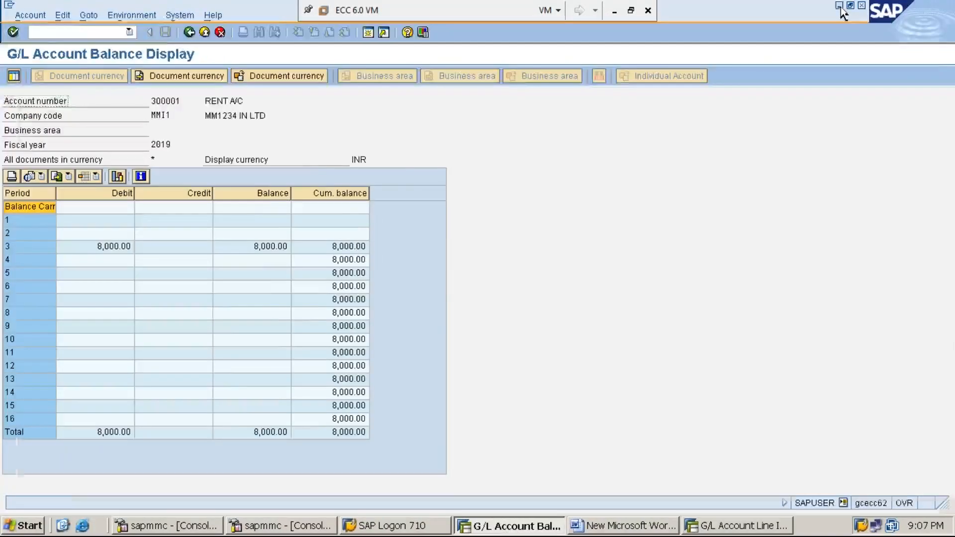
pyautogui.click(840, 6)
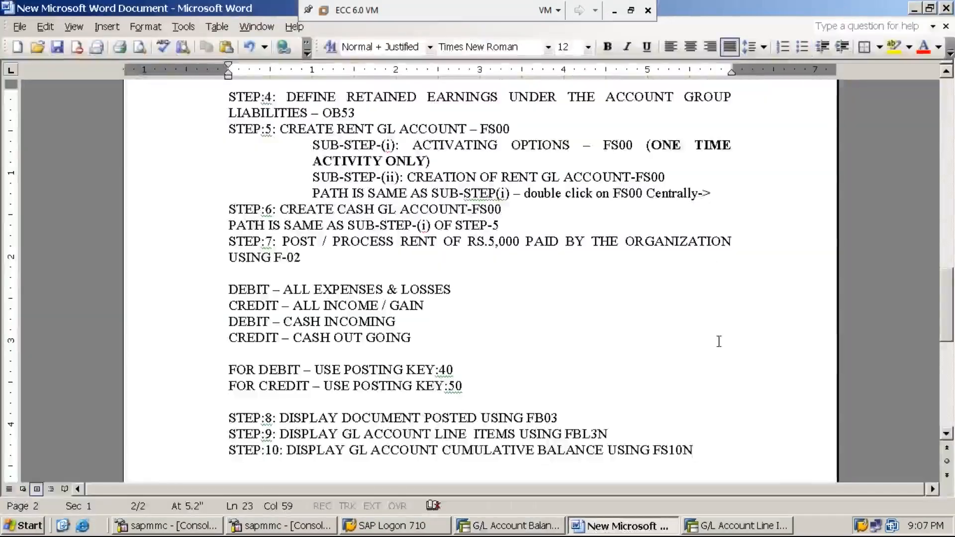
pyautogui.hotkey('ctrl', 's')
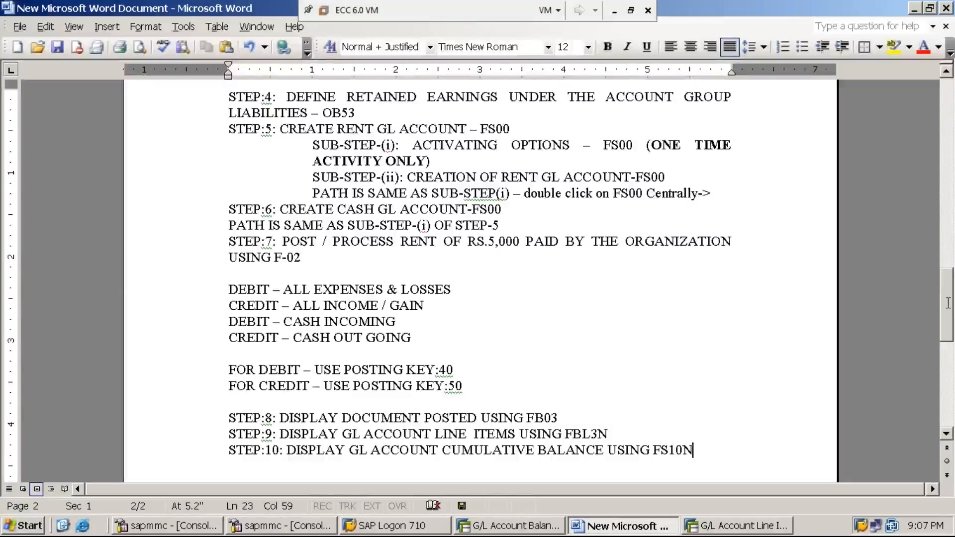
# Add the heading text "TOPIC:4: DOCUMENT REVERSAL" below the STEP:10 line, separated by a blank line.
pyautogui.scroll(2, 905, 323)
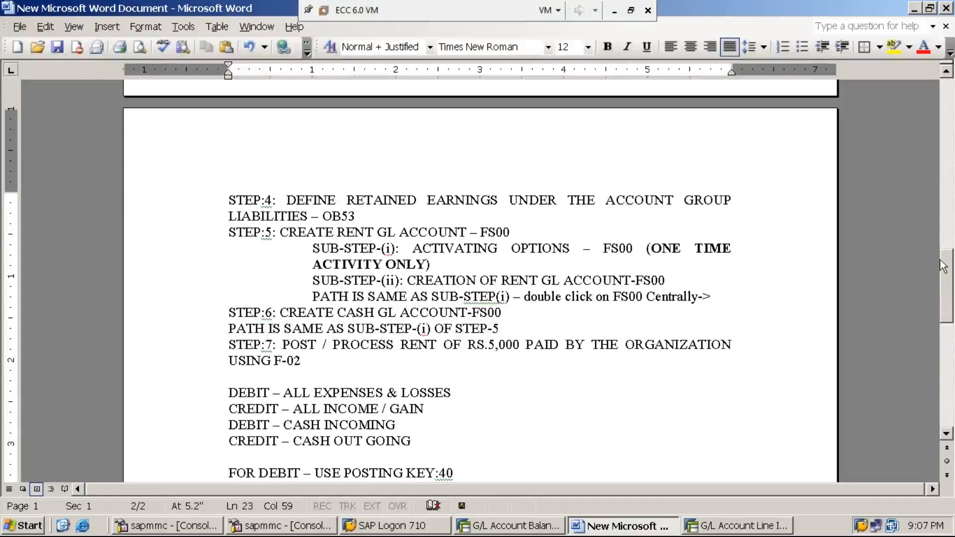
pyautogui.click(947, 73)
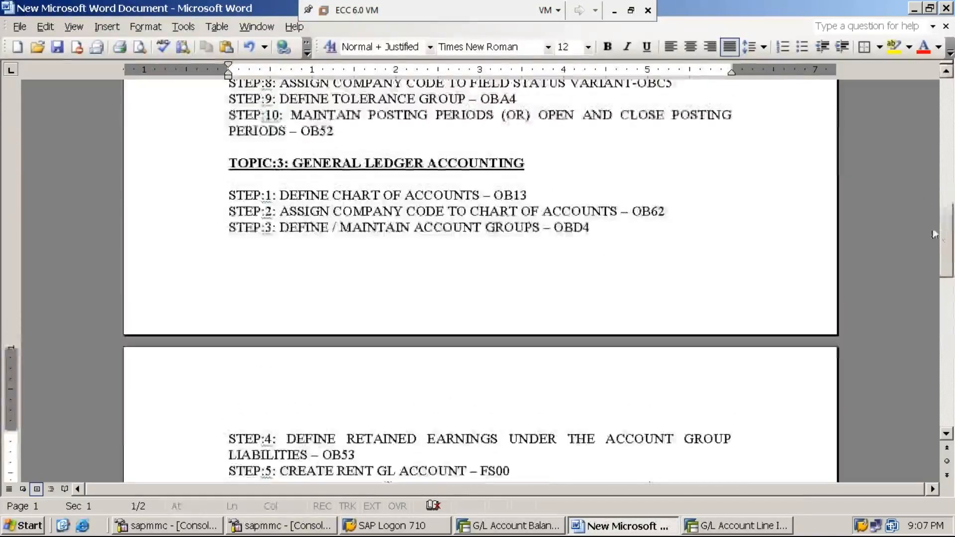
pyautogui.moveTo(950, 224); pyautogui.dragTo(951, 338)
pyautogui.press('Return')
pyautogui.press('Return')
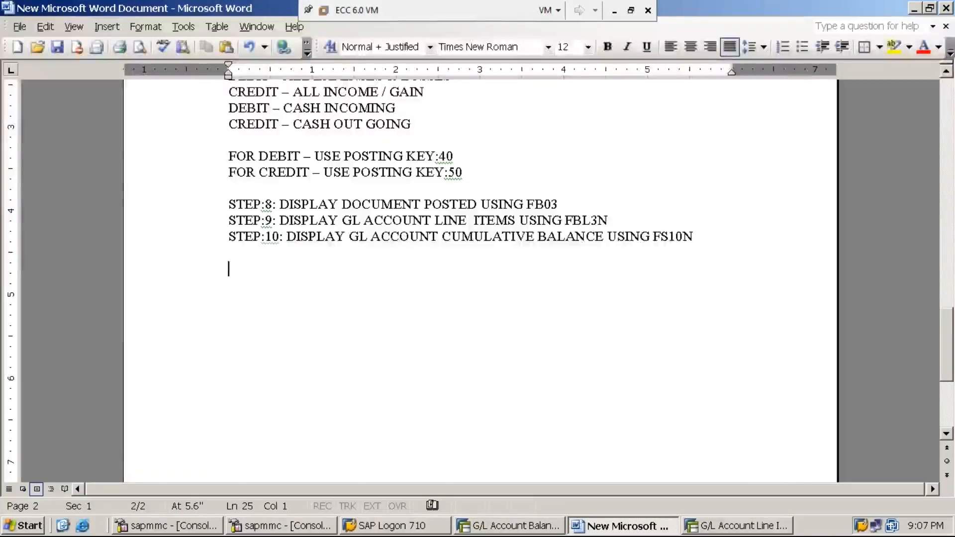
pyautogui.write('TOPIC:')
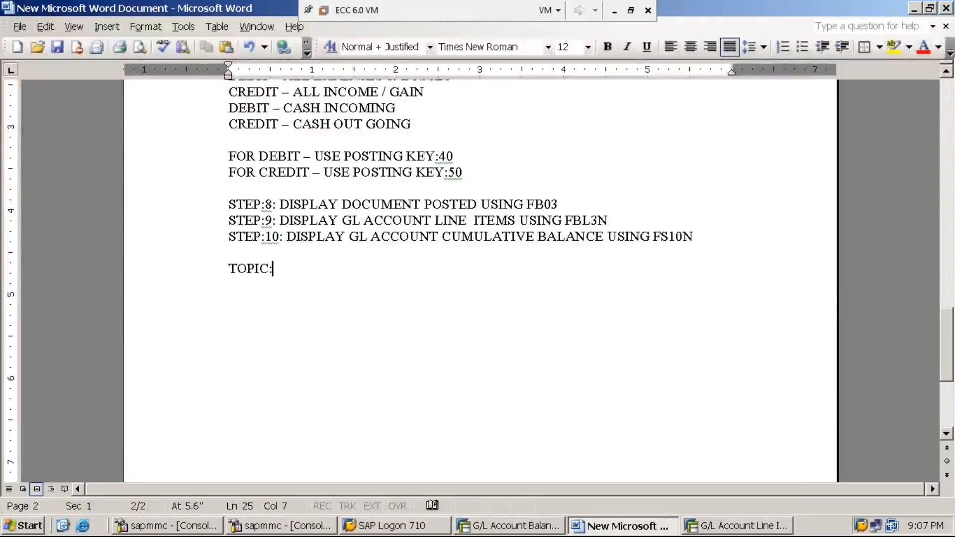
pyautogui.write('4: DOCU')
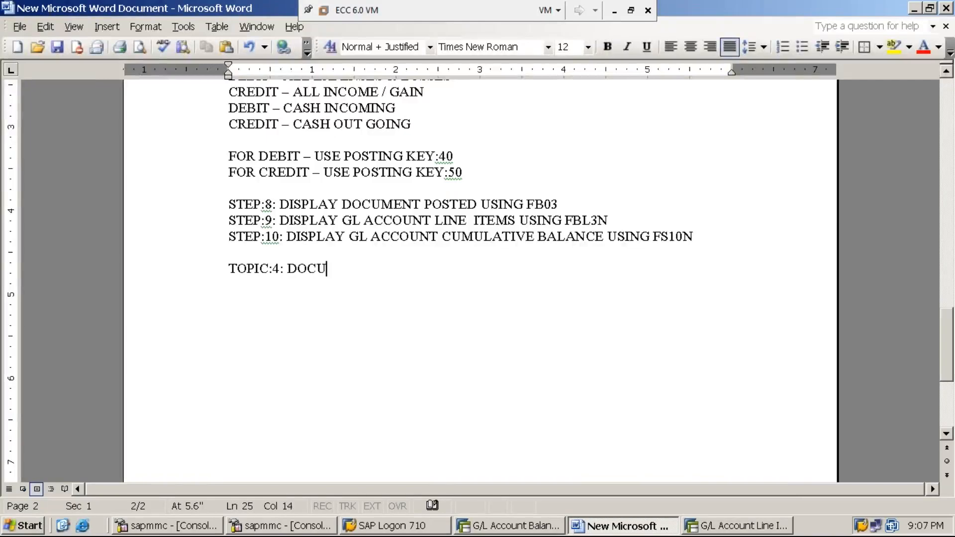
pyautogui.write('MENT REVE')
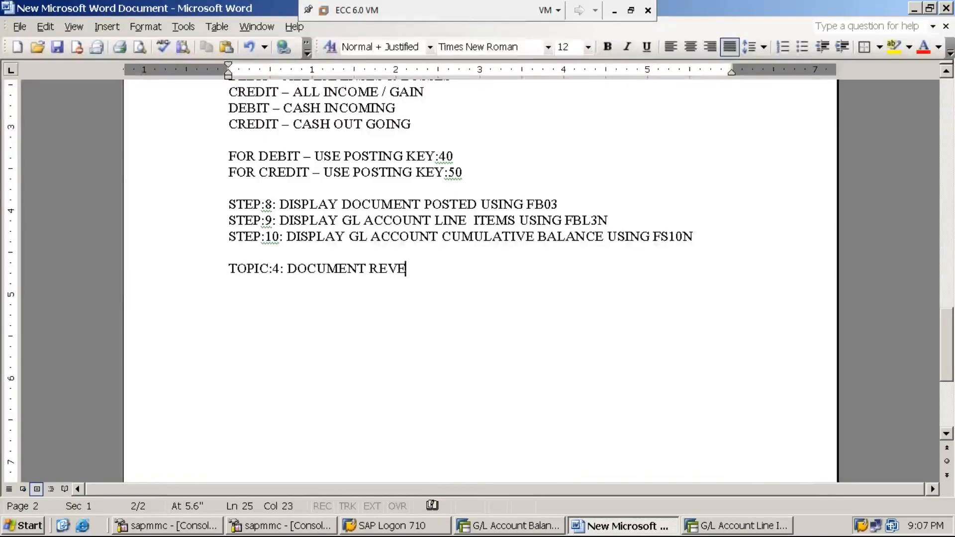
pyautogui.write('RSAL')
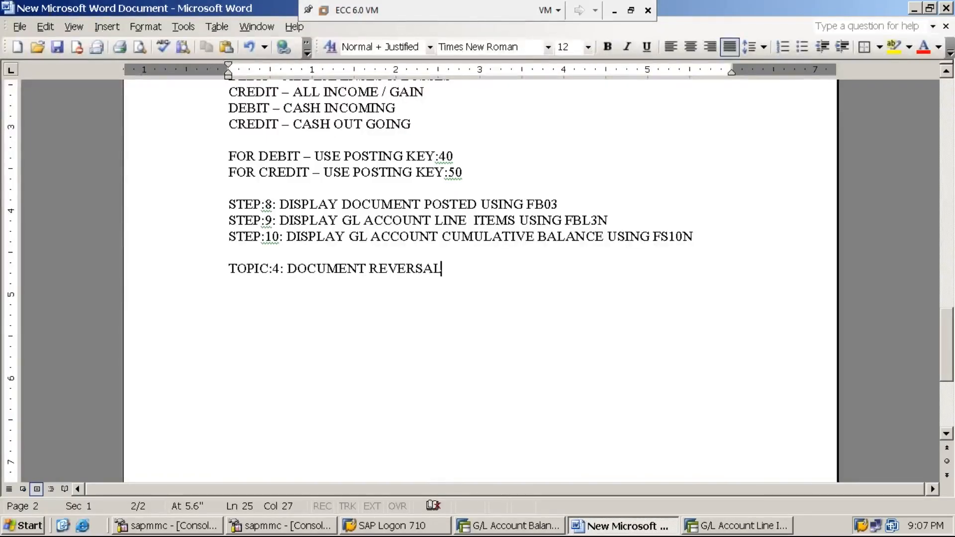
# Make the TOPIC:4 heading bold and underlined, and start a plain-formatted paragraph after a blank line below it.
pyautogui.hotkey('shift', 'Home')
pyautogui.hotkey('ctrl', 'b')
pyautogui.hotkey('ctrl', 'u')
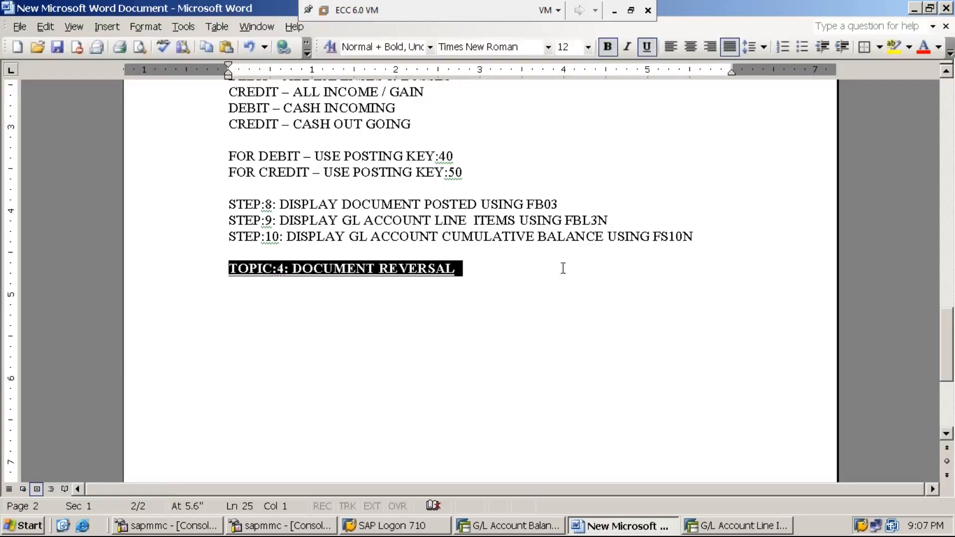
pyautogui.click(500, 270)
pyautogui.press('Return')
pyautogui.press('Return')
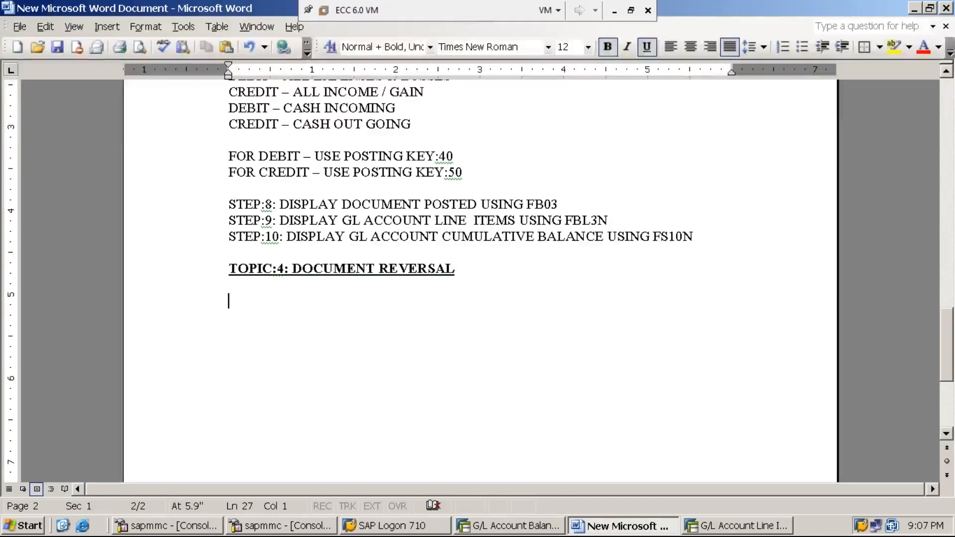
pyautogui.hotkey('ctrl', 'u')
pyautogui.hotkey('ctrl', 'b')
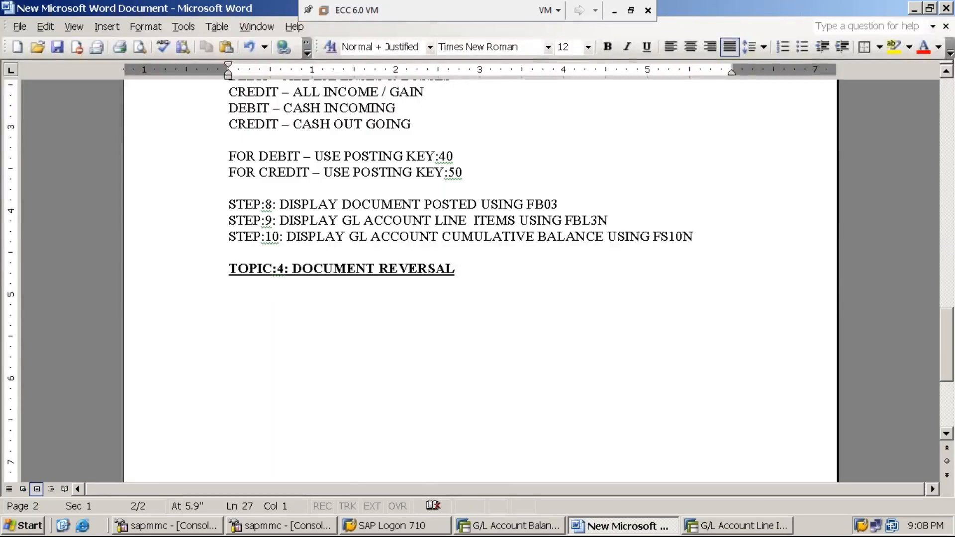
# Write the first point under the TOPIC:4 heading as "1. DOCUMENT REVERSAL IS OF THREE TYPES".
pyautogui.write('1')
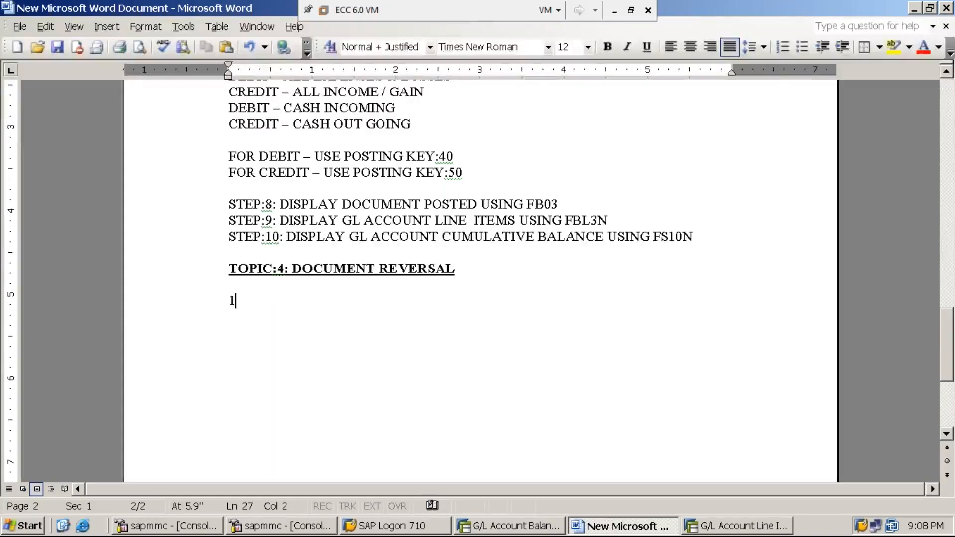
pyautogui.write('. DOCUMENT REVERSAL IS OF THREE TYPES')
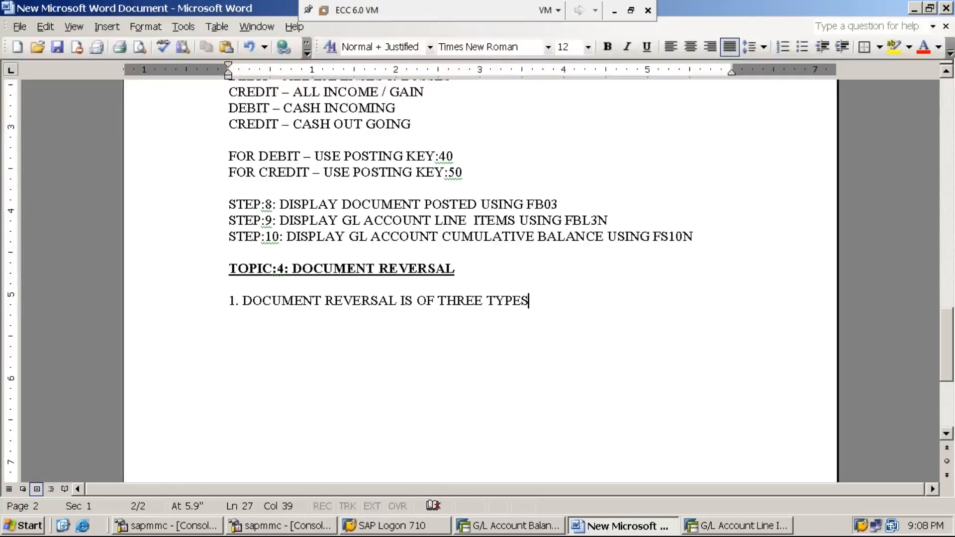
# Insert "(3)" before TYPES in point 1 and start a new line below it without automatic numbering.
pyautogui.press('Left')
pyautogui.press('Left')
pyautogui.press('Left')
pyautogui.press('Left')
pyautogui.press('Left')
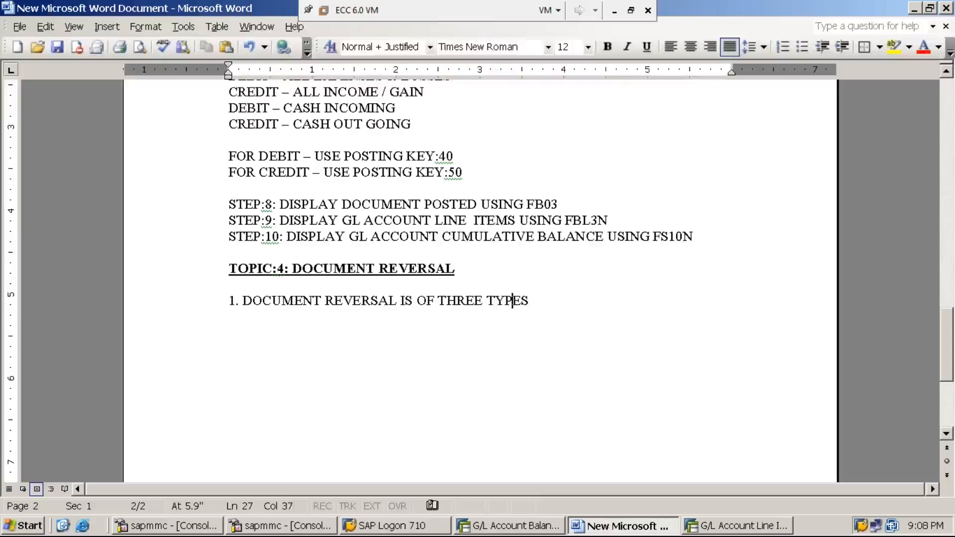
pyautogui.write('(3)')
pyautogui.press('End')
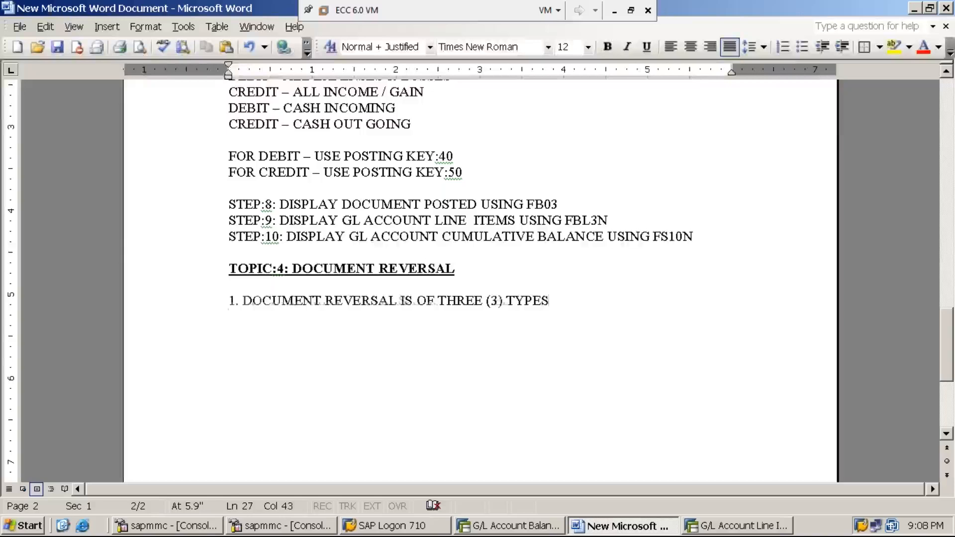
pyautogui.press('Return')
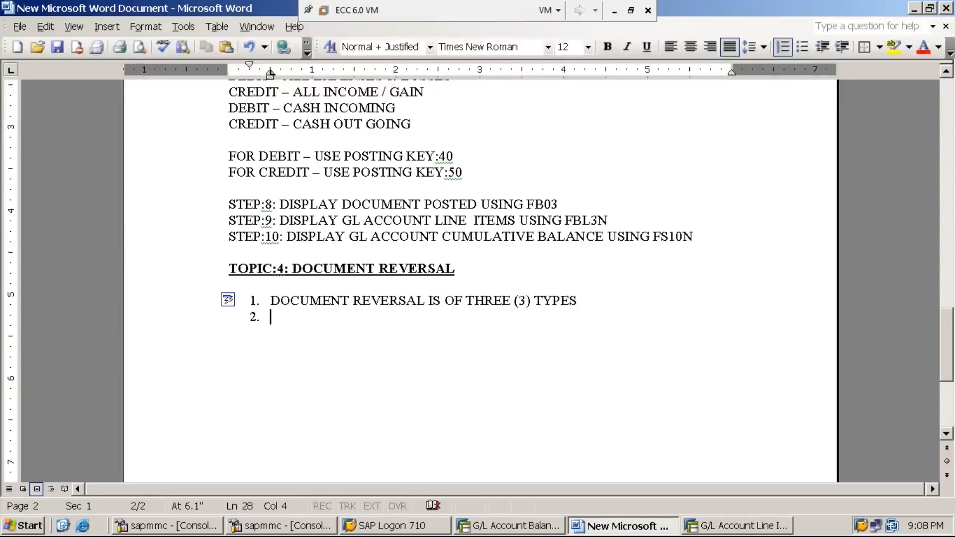
pyautogui.hotkey('ctrl', 'z')
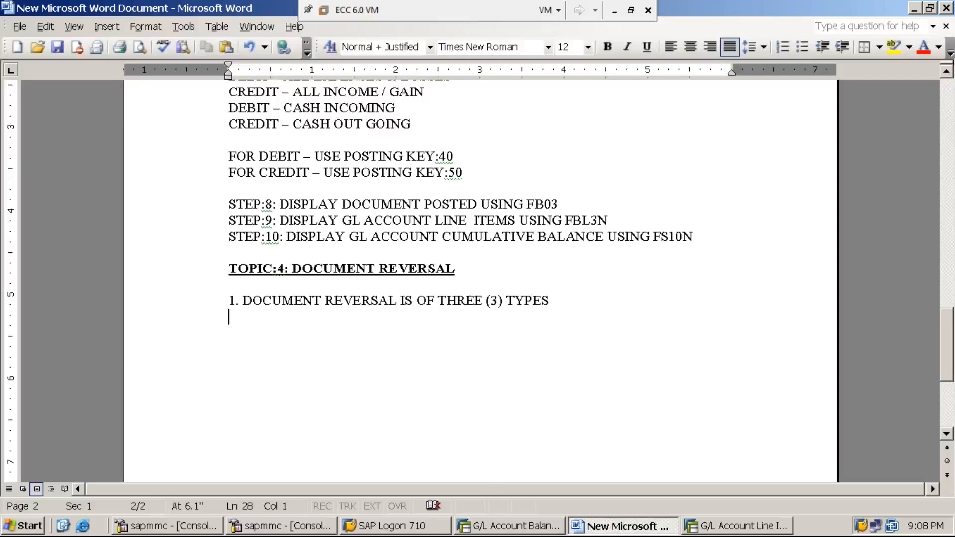
# Add the indented sub-item "i. INDIVIDIDUAL REVERSAL" under point 1, with a tab between the numeral and the text.
pyautogui.press('Tab')
pyautogui.press('Tab')
pyautogui.write('i. INDIVID')
pyautogui.press('Left')
pyautogui.press('Left')
pyautogui.press('Left')
pyautogui.press('Left')
pyautogui.press('Left')
pyautogui.press('Left')
pyautogui.press('Left')
pyautogui.press('Left')
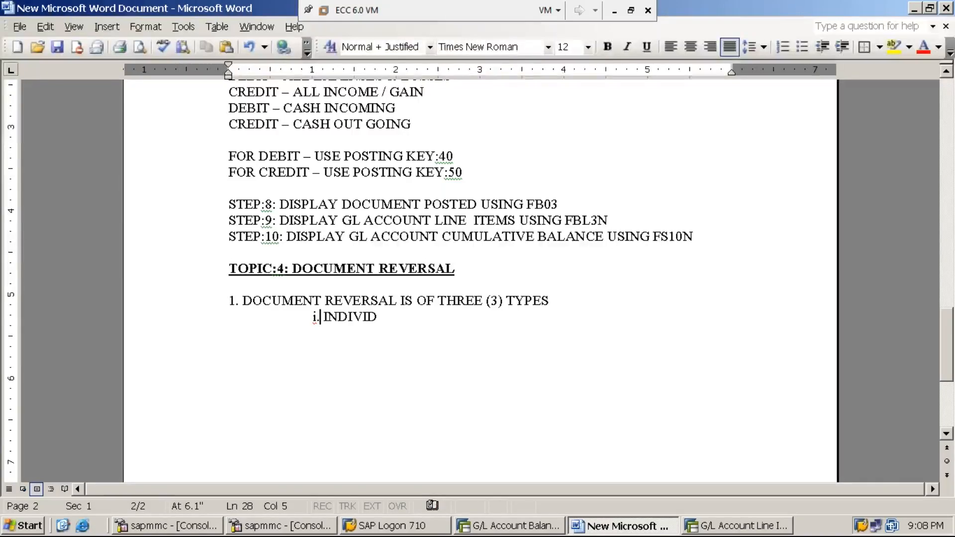
pyautogui.press('Delete')
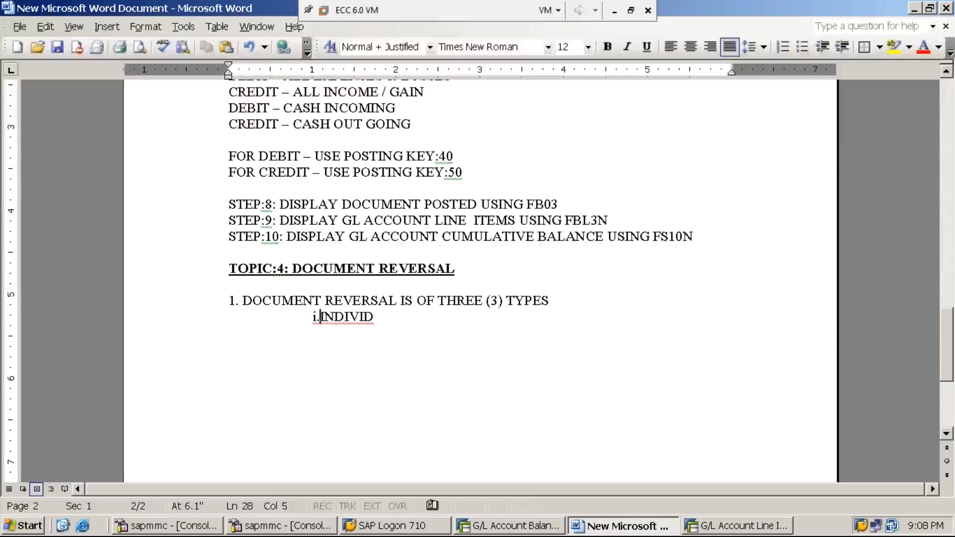
pyautogui.press('Tab')
pyautogui.press('End')
pyautogui.write('IDUAL REVERSAL')
pyautogui.press('Return')
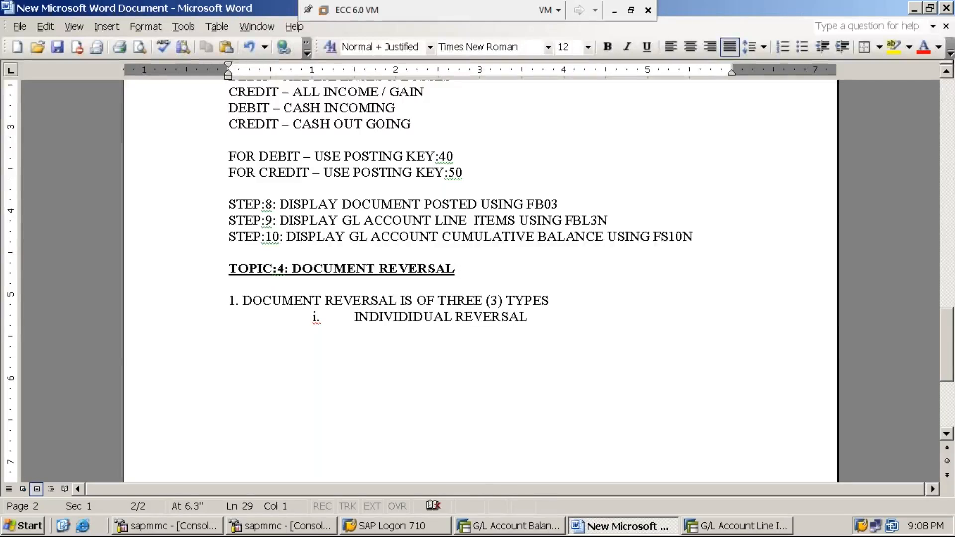
# Add the indented sub-item "ii. MASS REVERSAL" below sub-item i, with a lowercase numeral and a tab before the text.
pyautogui.press('Tab')
pyautogui.press('Tab')
pyautogui.write('II')
pyautogui.press('BackSpace')
pyautogui.press('BackSpace')
pyautogui.write('ii')
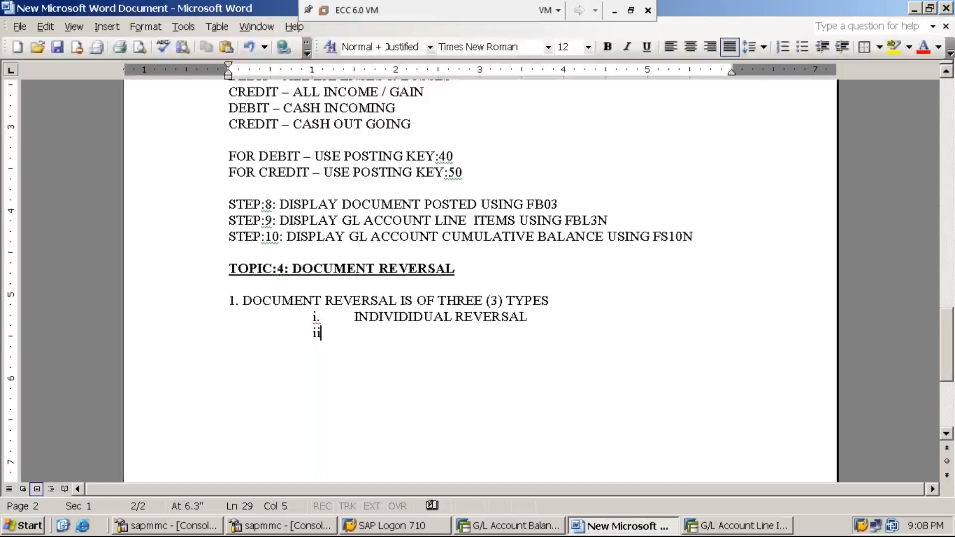
pyautogui.write('.')
pyautogui.press('Tab')
pyautogui.write('mass')
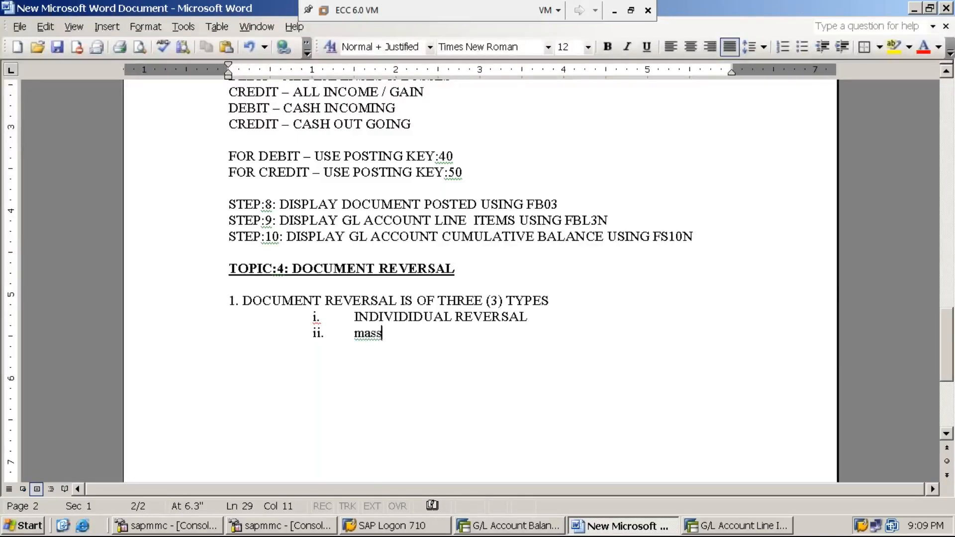
pyautogui.press('BackSpace')
pyautogui.press('BackSpace')
pyautogui.press('BackSpace')
pyautogui.press('BackSpace')
pyautogui.write(',')
pyautogui.press('BackSpace')
pyautogui.write('MASS REVERSAL')
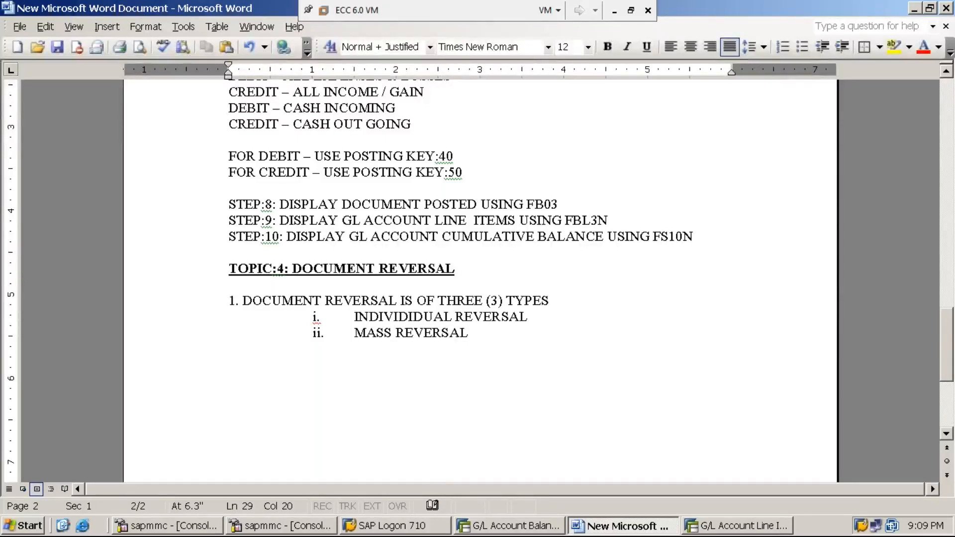
pyautogui.press('Return')
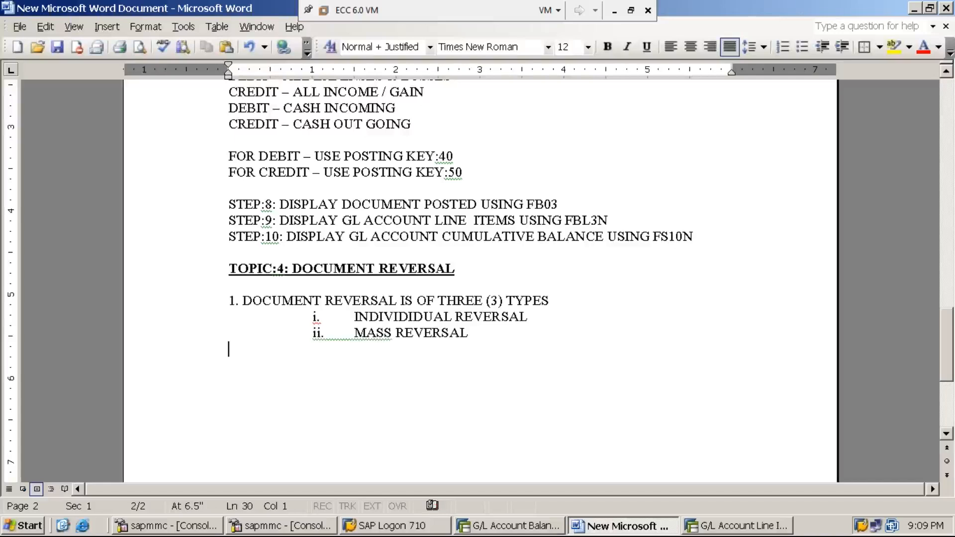
# Add the indented sub-item "iii. REVERSAL OF REVERSAL" below MASS REVERSAL, with a tab after the numeral.
pyautogui.press('Tab')
pyautogui.press('Tab')
pyautogui.write('I')
pyautogui.press('BackSpace')
pyautogui.write('iii.')
pyautogui.press('Tab')
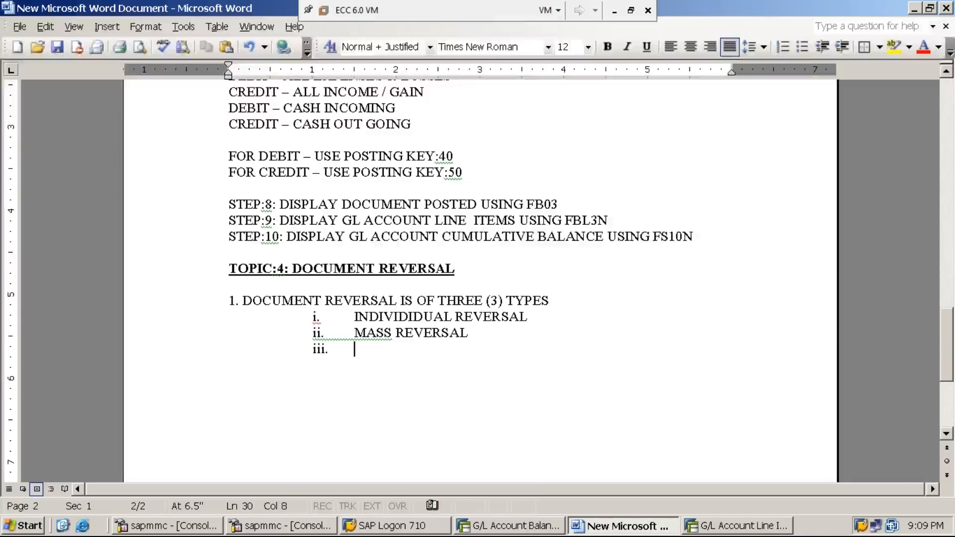
pyautogui.write('REVR')
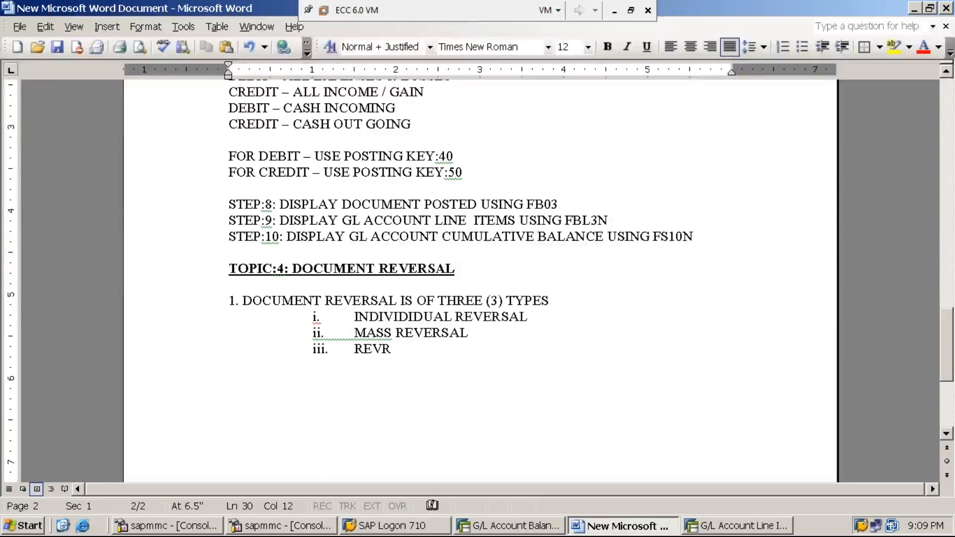
pyautogui.press('BackSpace')
pyautogui.write('ERSAL OF REVERSAL OF REV')
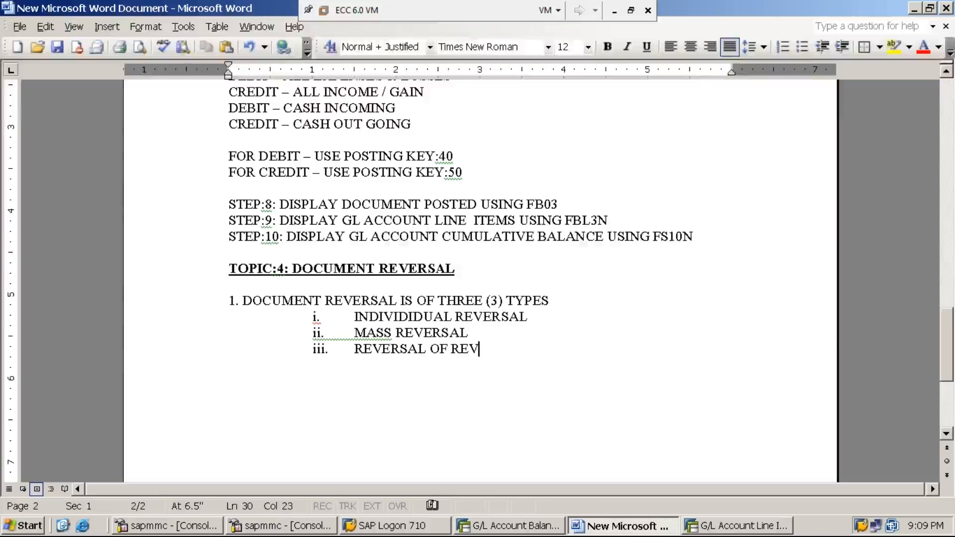
pyautogui.write('L')
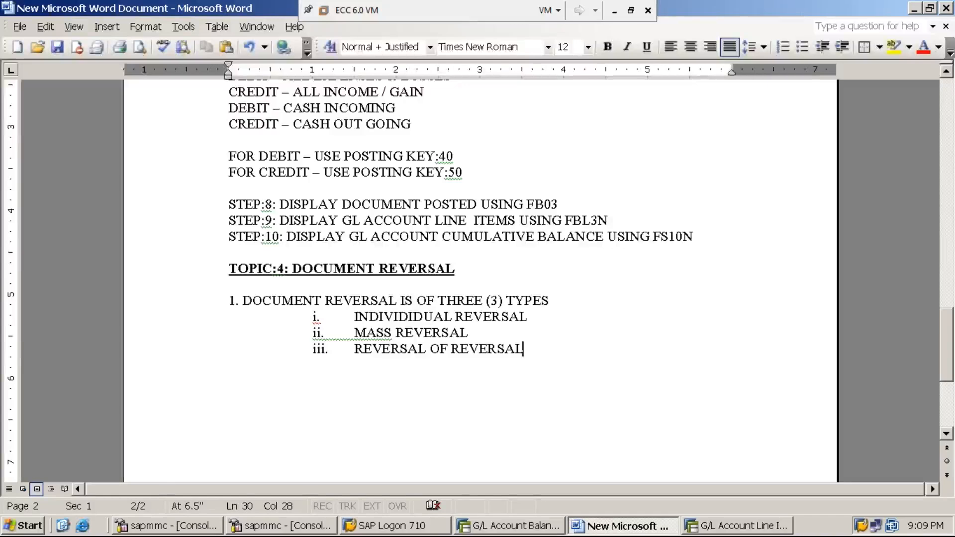
# Start point 2 below the sub-items without automatic roman numbering, with the text "2. DOCUMENT REVERSAL IS THE PROCESS OF".
pyautogui.press('Return')
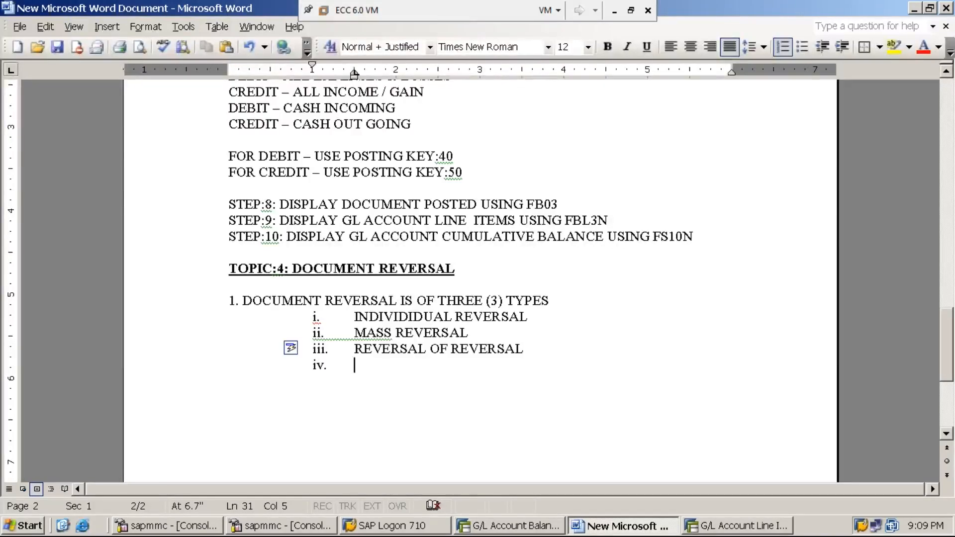
pyautogui.press('BackSpace')
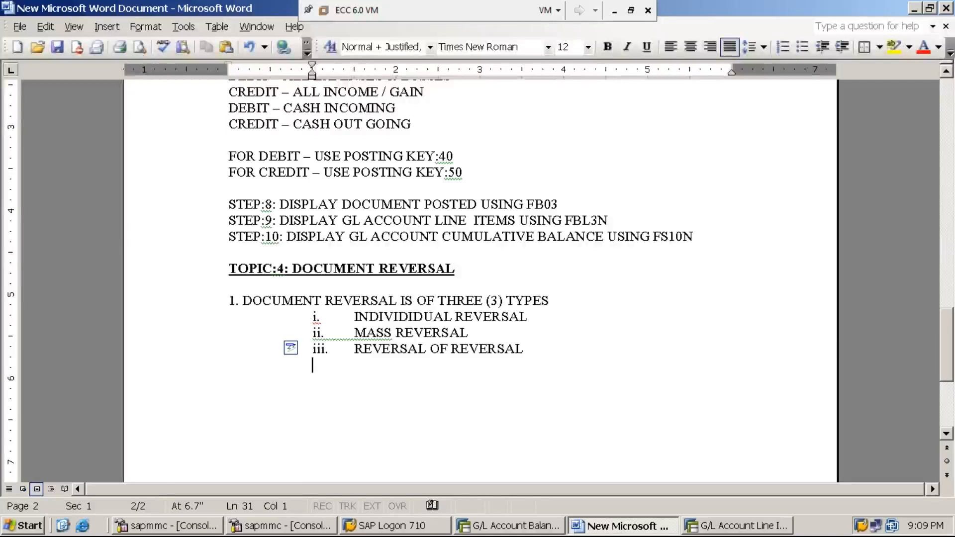
pyautogui.write('2. ')
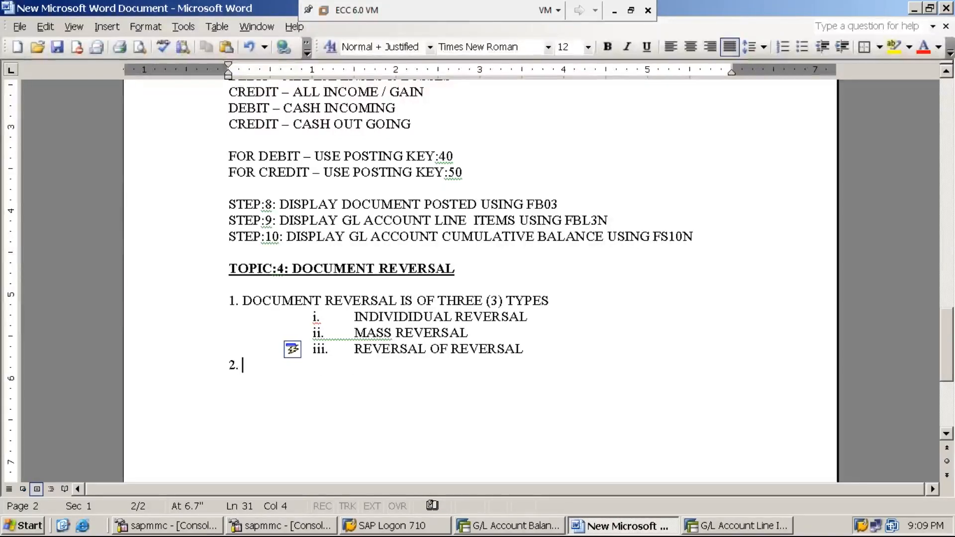
pyautogui.write('DOCUMENT REVERSAL IS THE PROCESS OF')
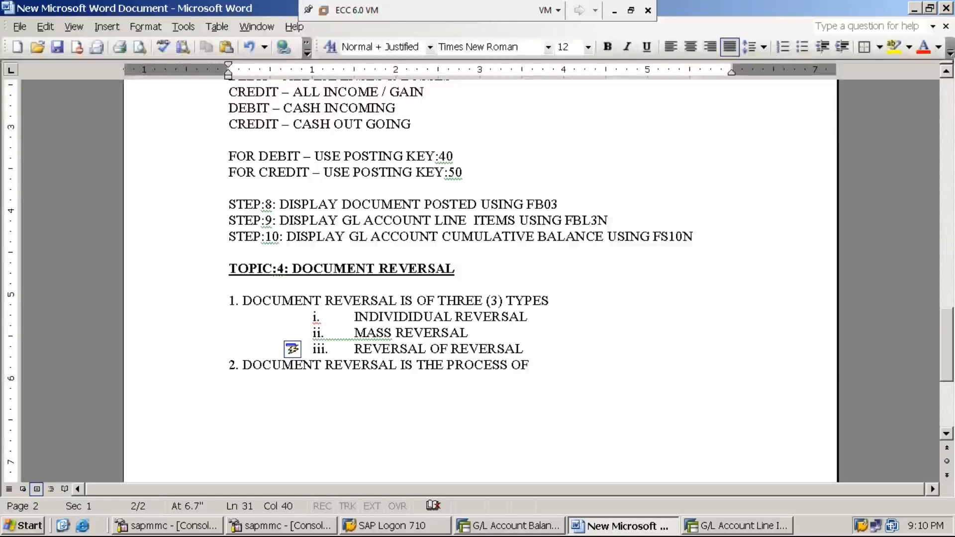
# Insert an unnumbered blank line between the REVERSAL OF REVERSAL sub-item and point 2.
pyautogui.click(528, 348)
pyautogui.press('Return')
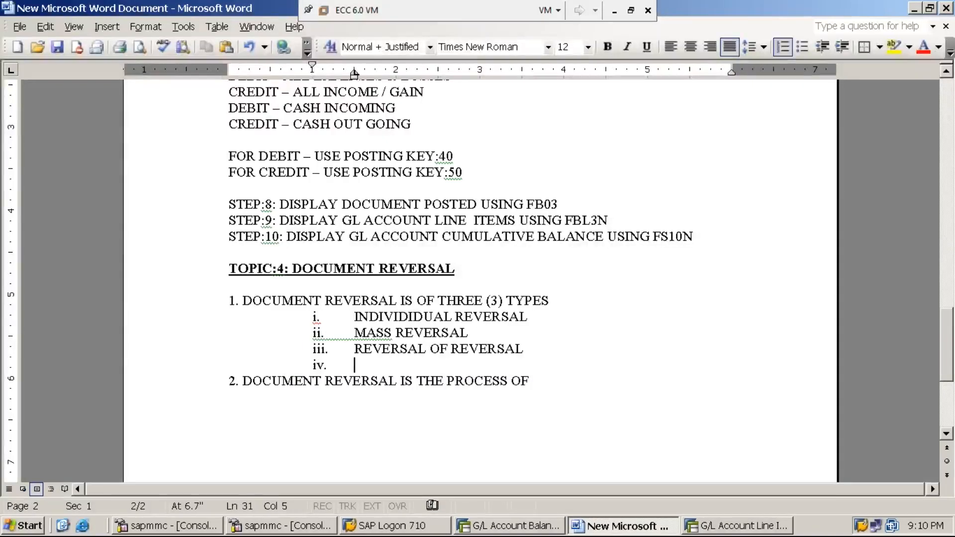
pyautogui.press('BackSpace')
# Continue point 2 after "THE PROCESS OF" with the text "CANCELLING AN EXISTING DOCUMENT".
pyautogui.click(549, 381)
pyautogui.write('CAN')
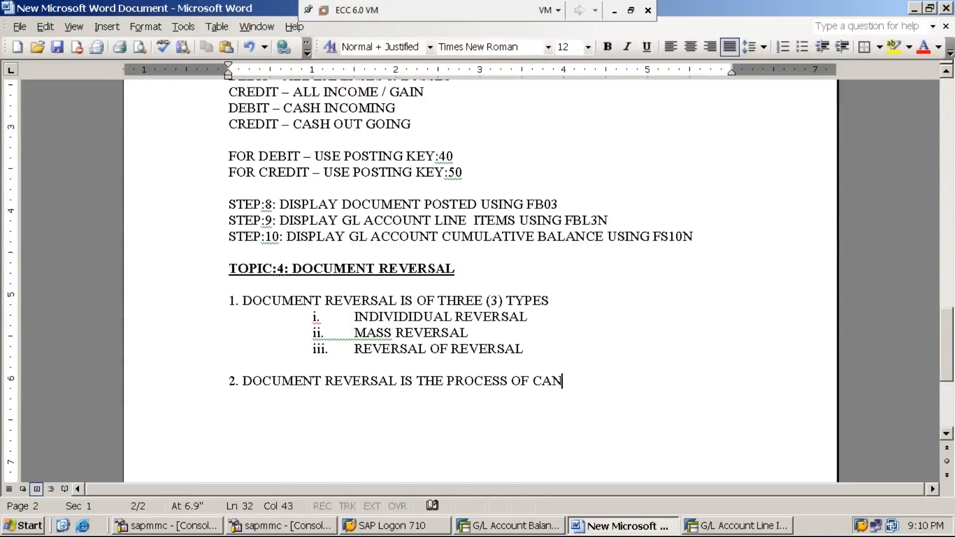
pyautogui.write('CELLING')
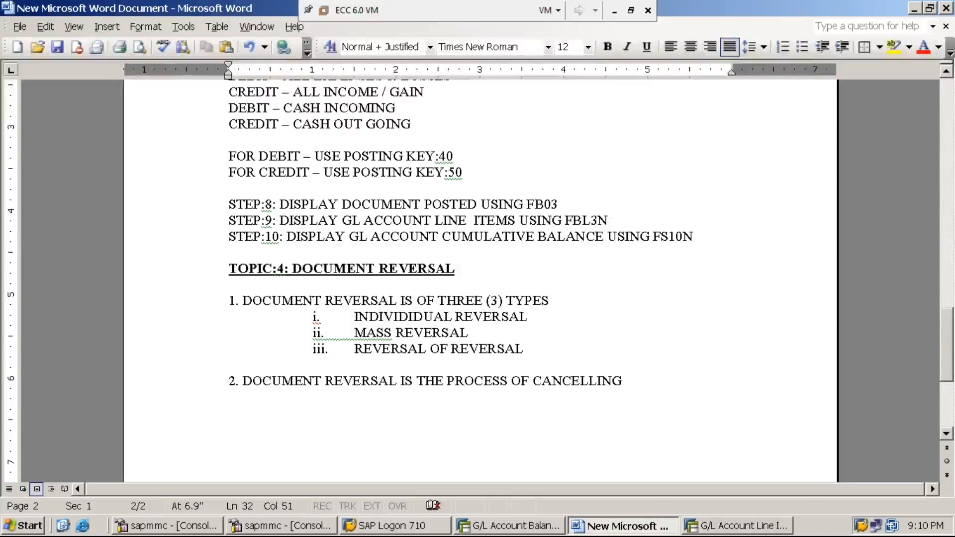
pyautogui.write('AN EXIS')
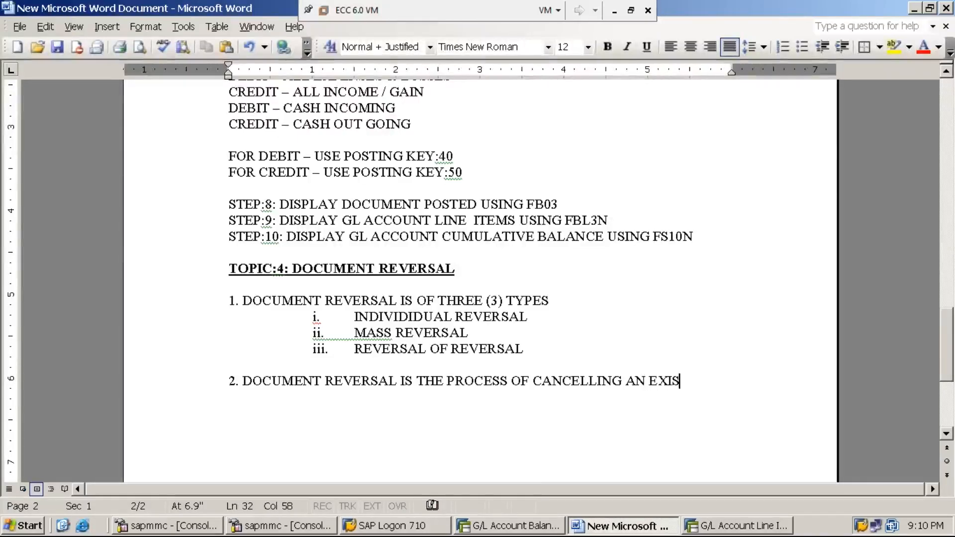
pyautogui.write('TING ')
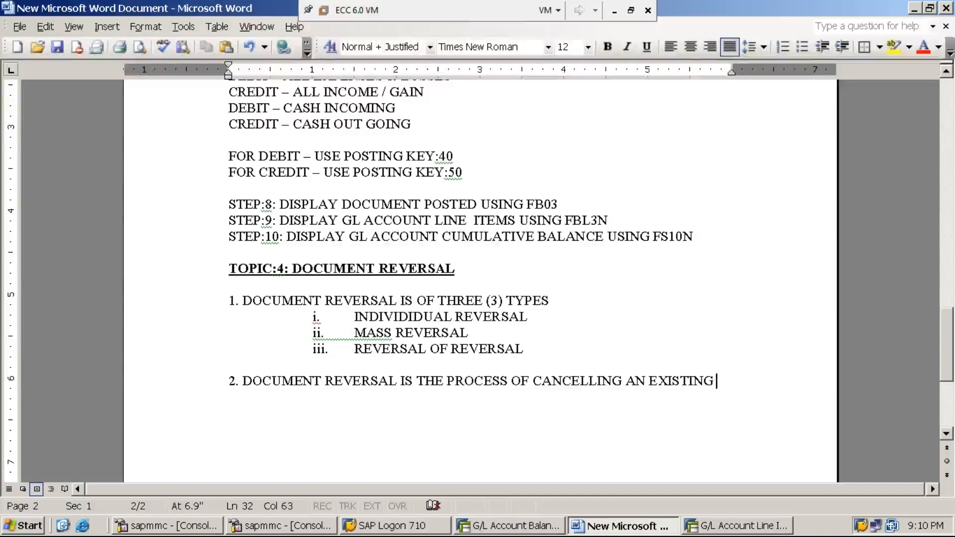
pyautogui.write('DOCUMENT')
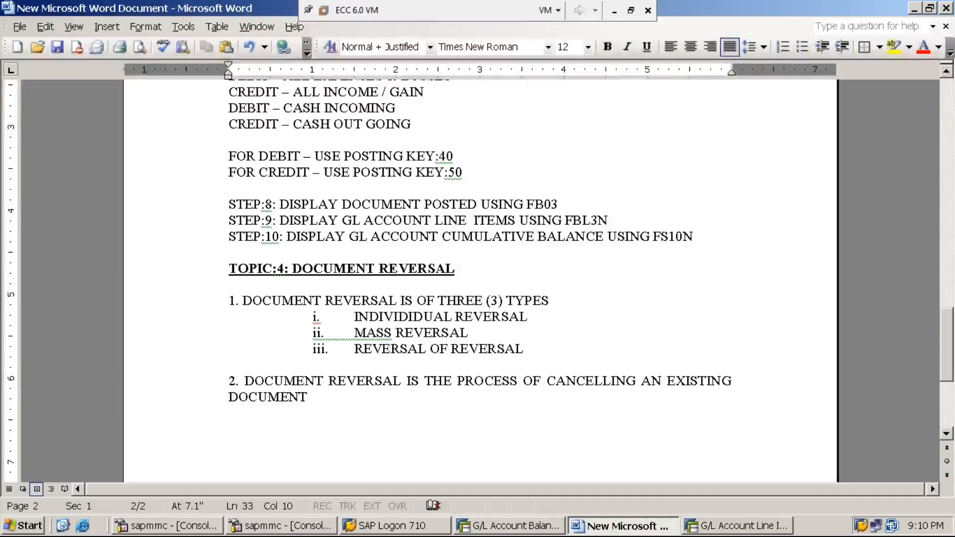
# Complete the point 2 definition with "WHICH WAS PROCESSED WRONGLY BY THE END USER" after "AN EXISTING DOCUMENT".
pyautogui.write('WHICH WAS O')
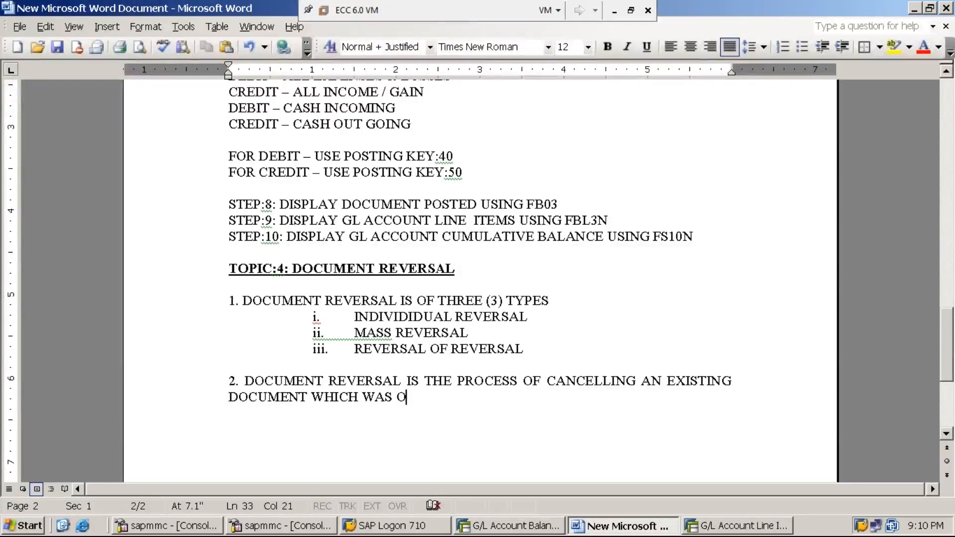
pyautogui.press('BackSpace')
pyautogui.write('PROCESSED ')
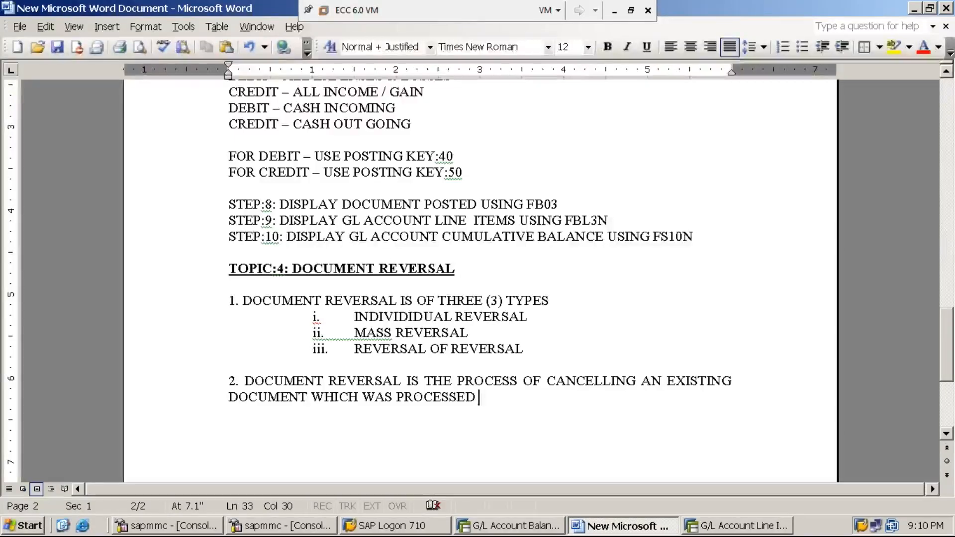
pyautogui.write('WRONGLY')
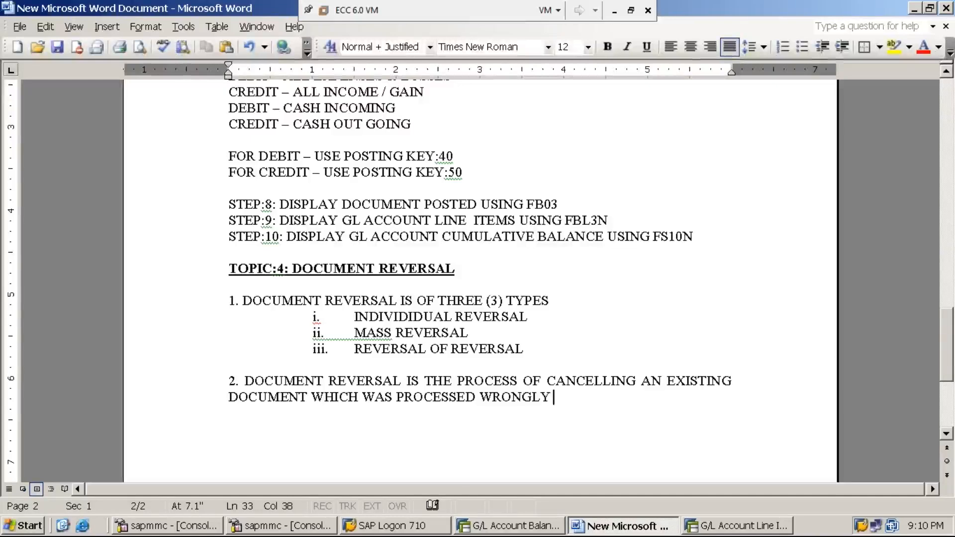
pyautogui.write(' BY THE END')
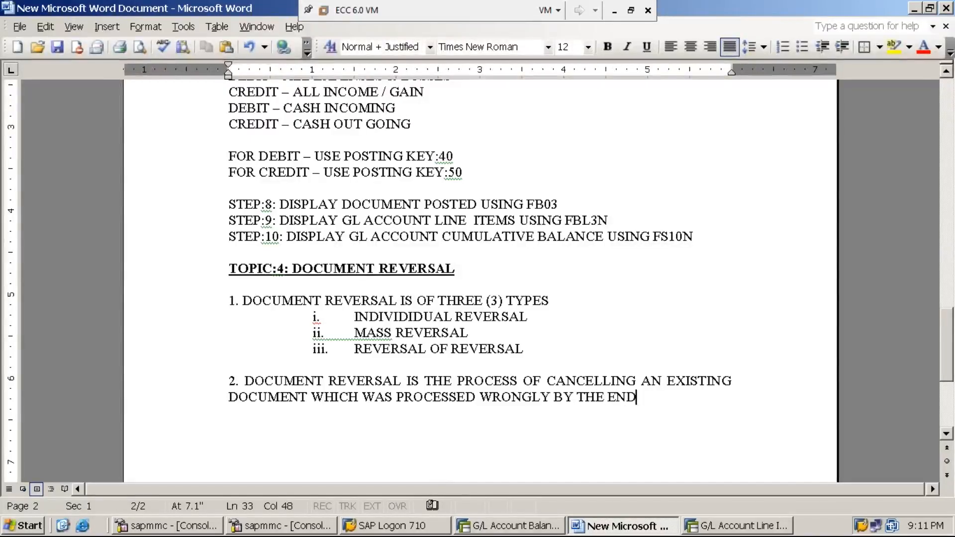
pyautogui.write(' USER')
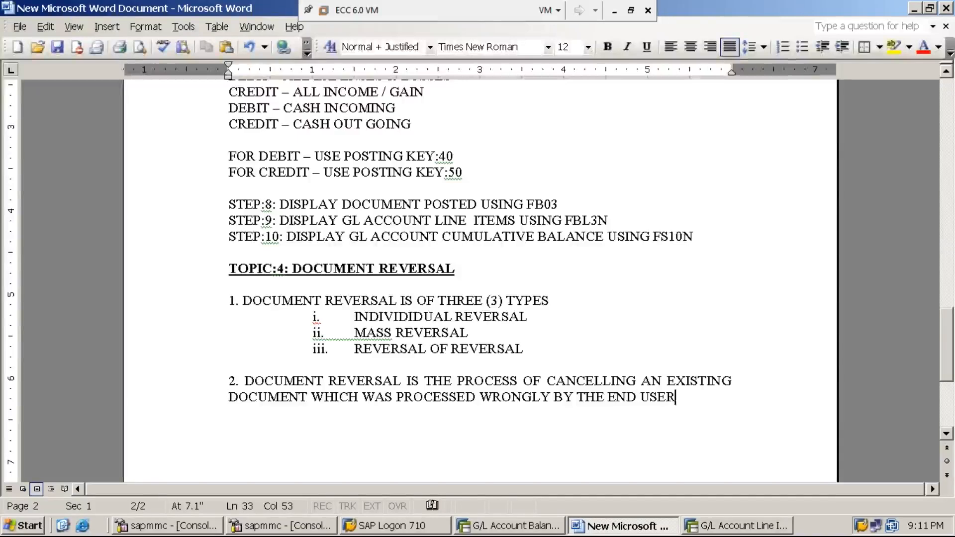
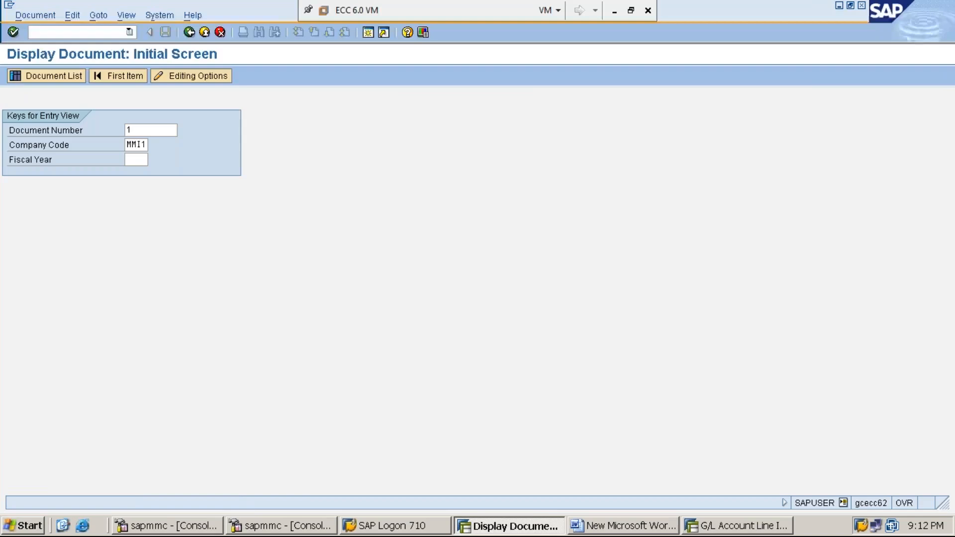
# Display document 1 of company code MMI1 in the data entry view.
pyautogui.press('Return')
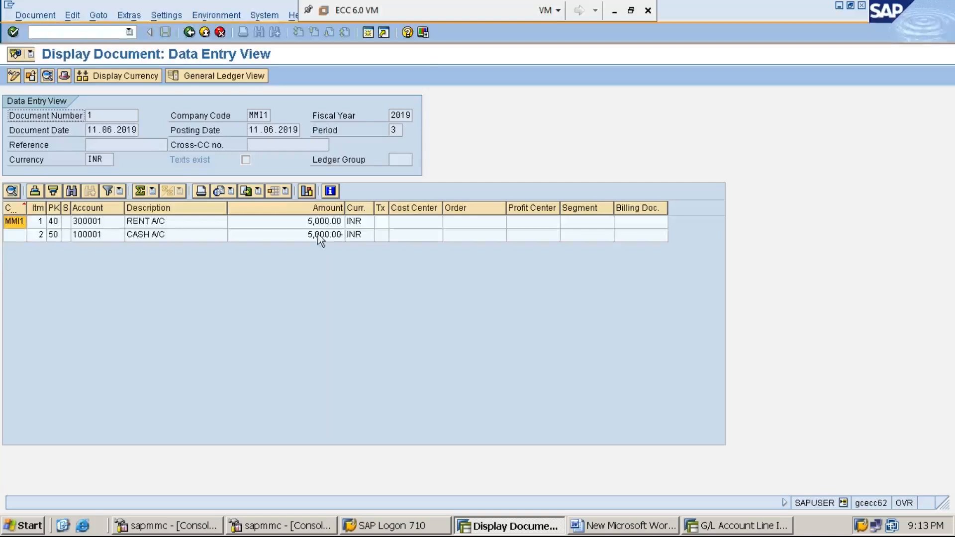
pyautogui.click(124, 120)
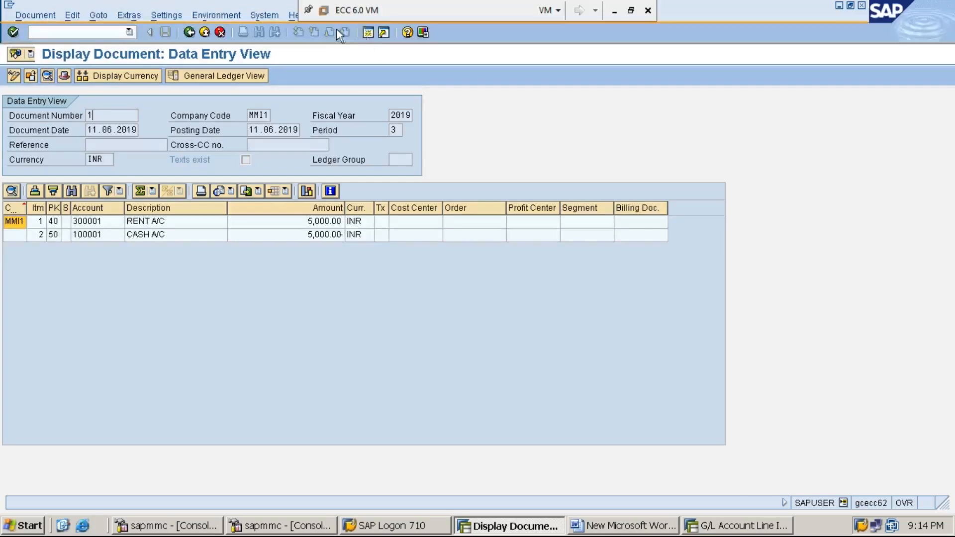
# Open a new session and start the General Ledger document change transaction FB02 under Financial Accounting.
pyautogui.click(368, 34)
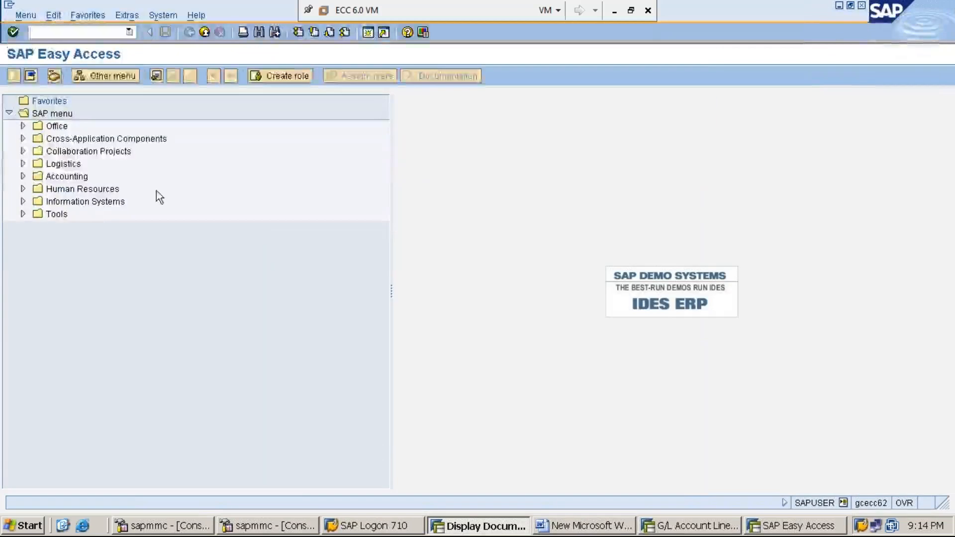
pyautogui.click(81, 178)
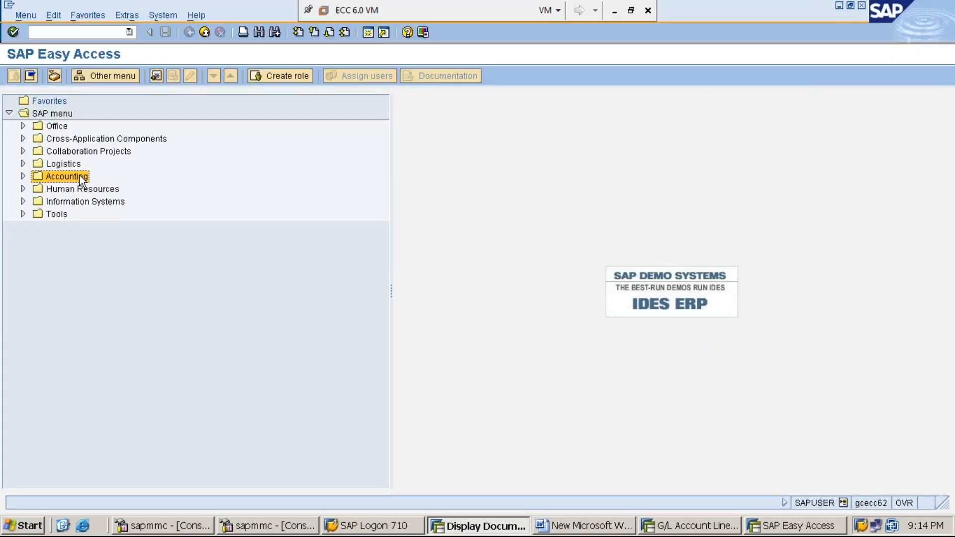
pyautogui.press('Right')
pyautogui.press('Down')
pyautogui.press('Right')
pyautogui.press('Down')
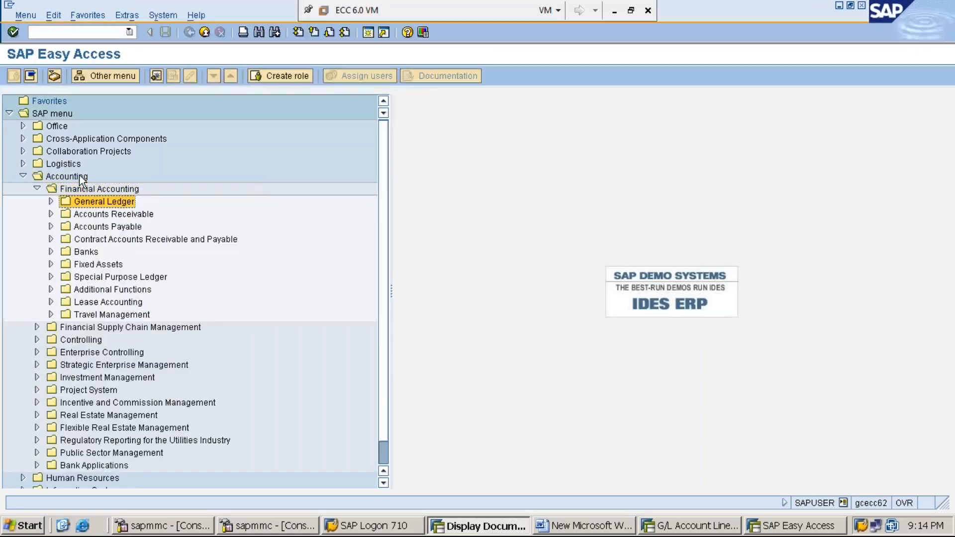
pyautogui.press('Right')
pyautogui.press('Down')
pyautogui.press('Down')
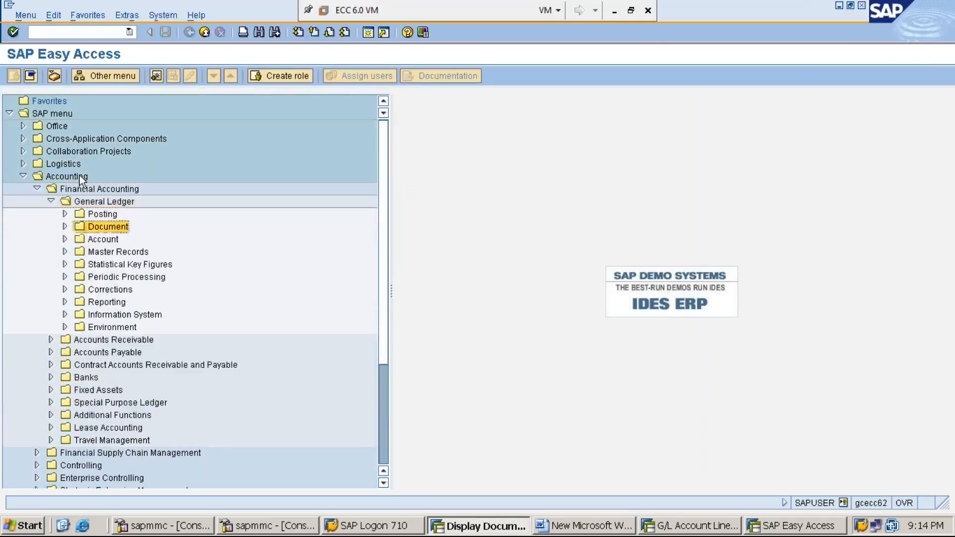
pyautogui.press('Right')
pyautogui.press('Down')
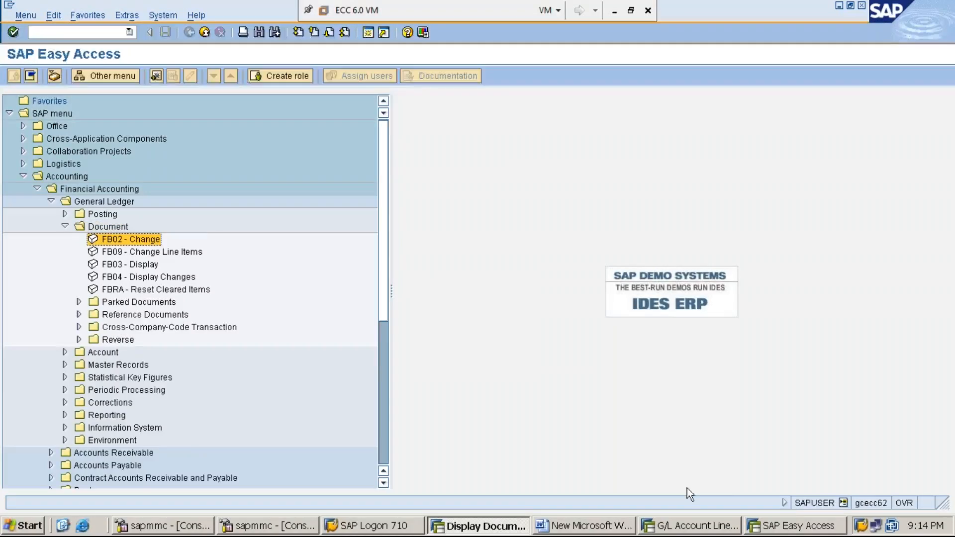
pyautogui.press('Return')
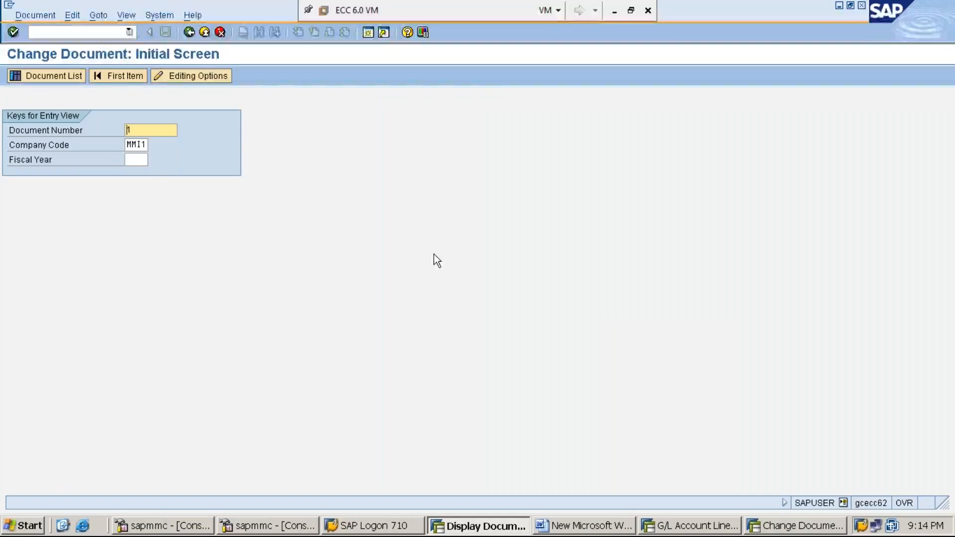
# Open document 1 of company code MMI1 for fiscal year 2019 in change mode and show the RENT A/C line item's details.
pyautogui.click(138, 159)
pyautogui.write('2019')
pyautogui.press('Return')
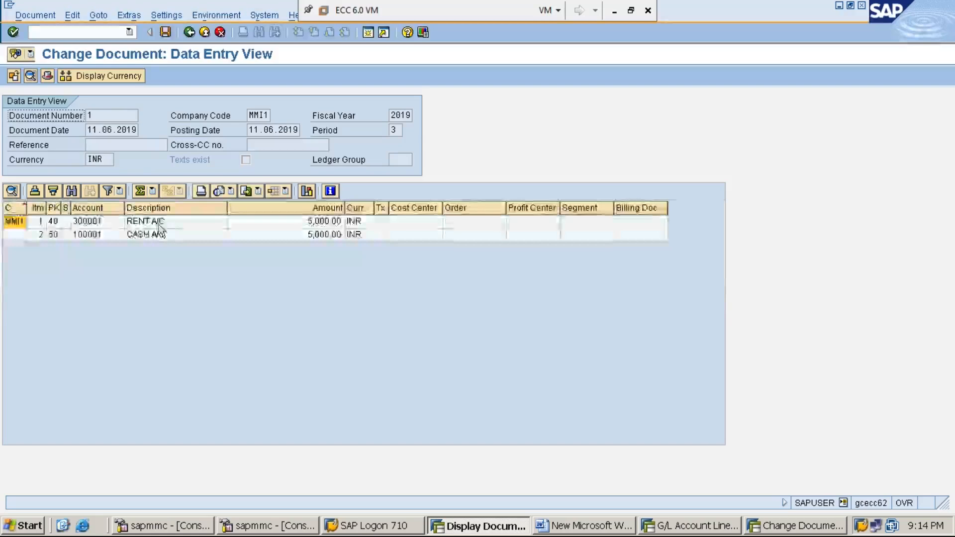
pyautogui.click(161, 223)
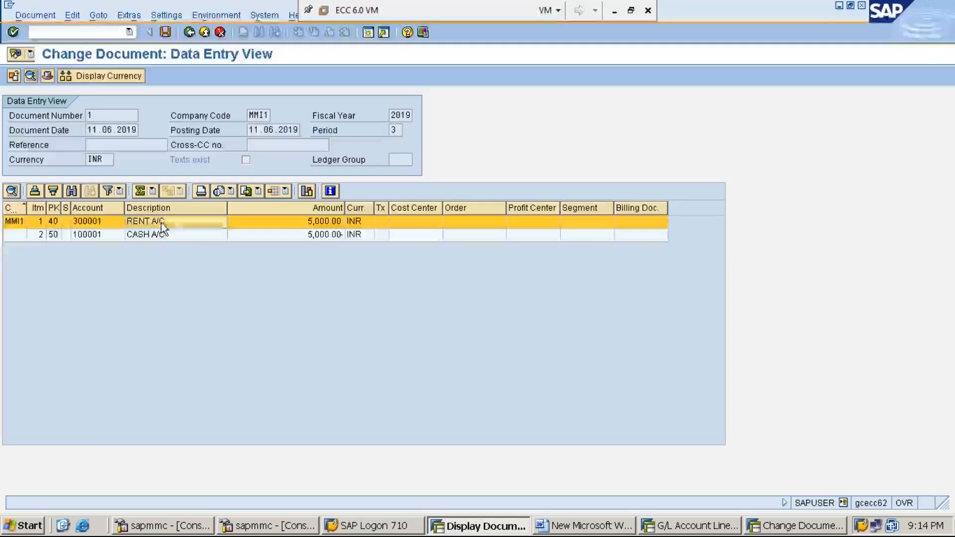
pyautogui.doubleClick(161, 223)
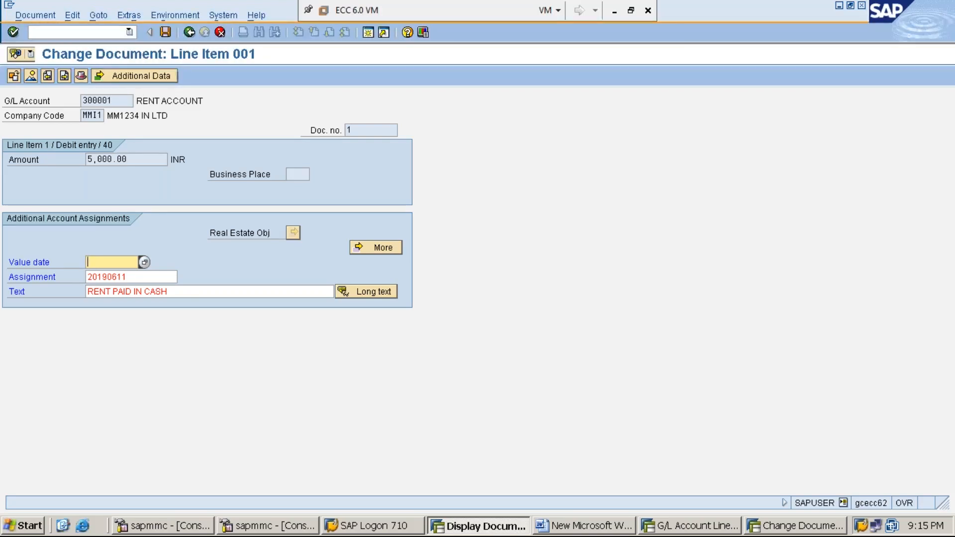
# Check whether the Amount and Text fields of the rent line item accept changes.
pyautogui.click(143, 159)
pyautogui.moveTo(143, 159); pyautogui.dragTo(73, 168)
pyautogui.click(140, 160)
pyautogui.click(98, 161)
pyautogui.click(134, 161)
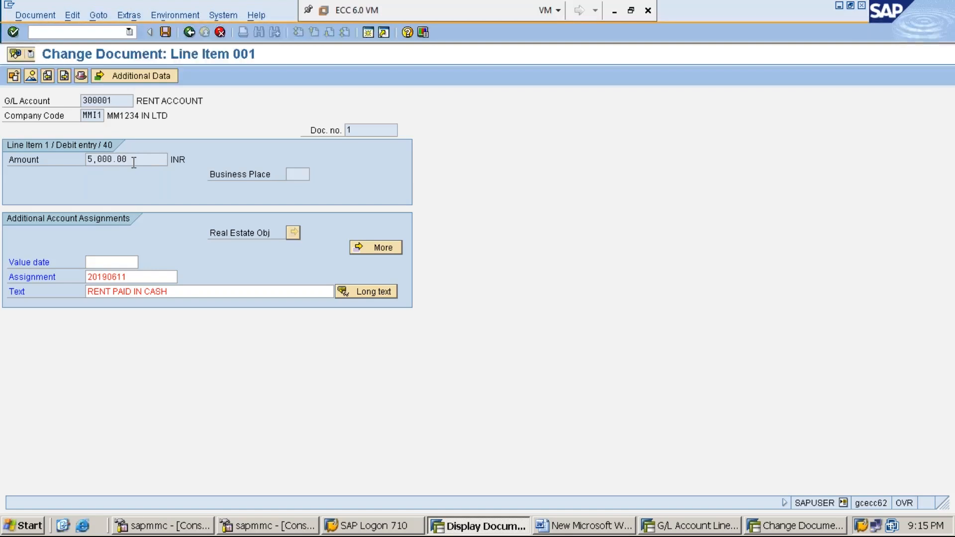
pyautogui.moveTo(134, 161)
pyautogui.mouseDown()
pyautogui.moveTo(77, 164)
pyautogui.moveTo(162, 161)
pyautogui.moveTo(68, 164)
pyautogui.moveTo(145, 162)
pyautogui.mouseUp()
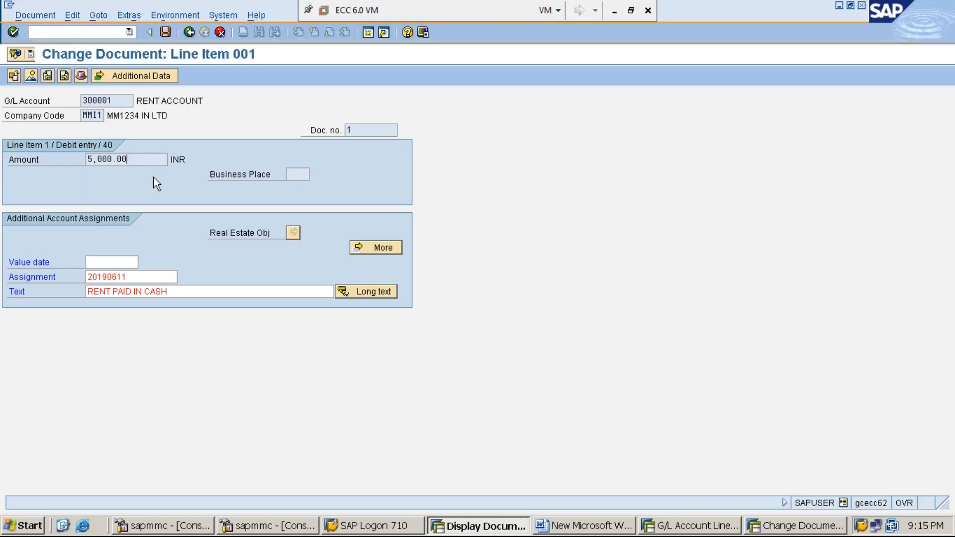
pyautogui.click(188, 291)
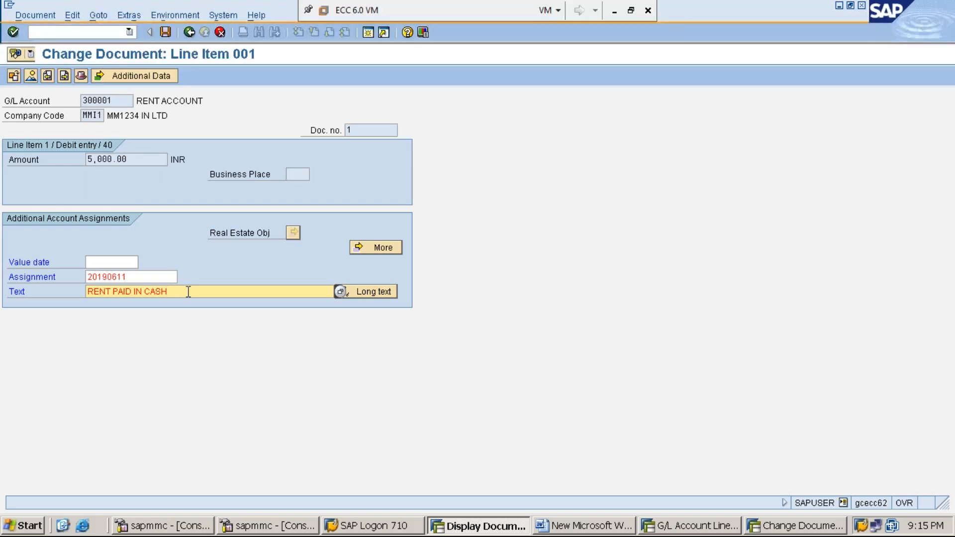
pyautogui.click(137, 162)
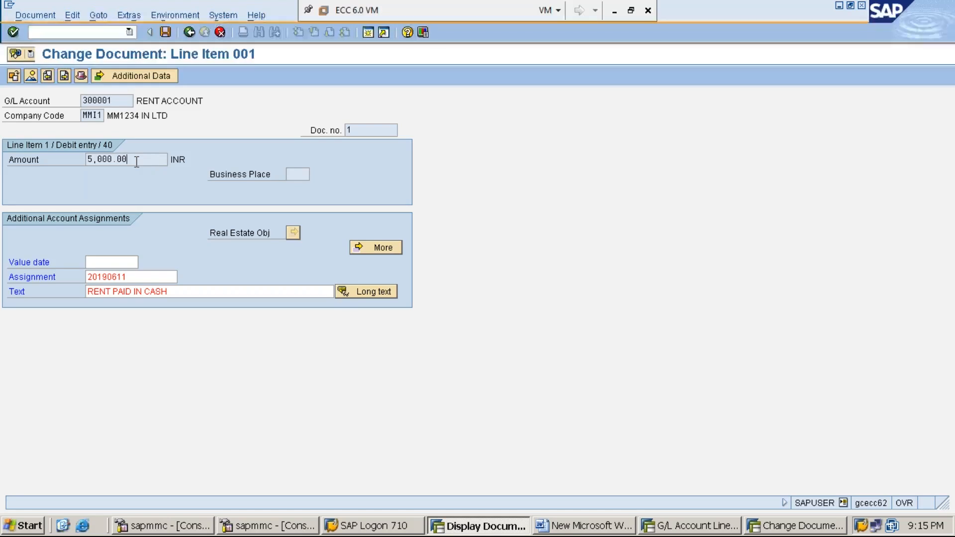
pyautogui.click(136, 161)
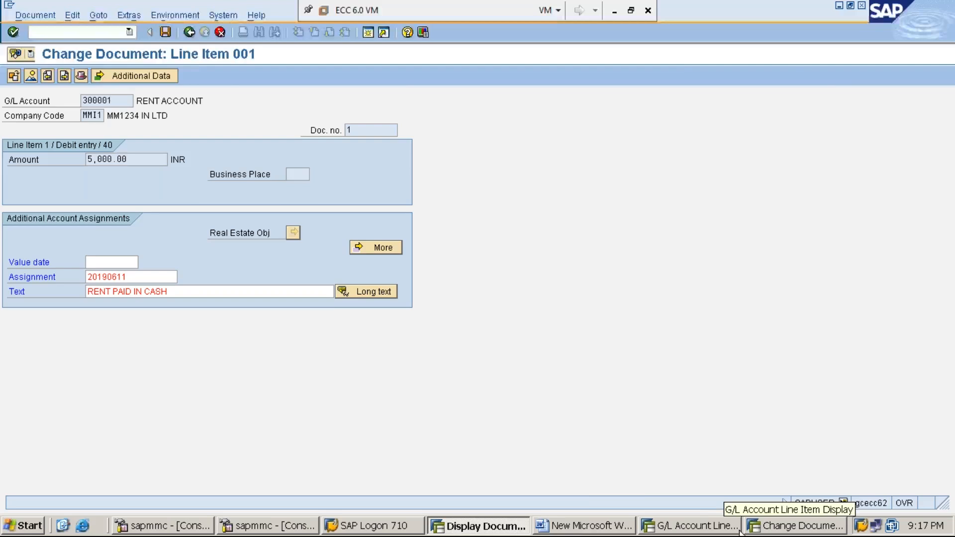
# Switch to the Word notes and highlight sub-item i, the individual reversal type, under point 1.
pyautogui.click(590, 528)
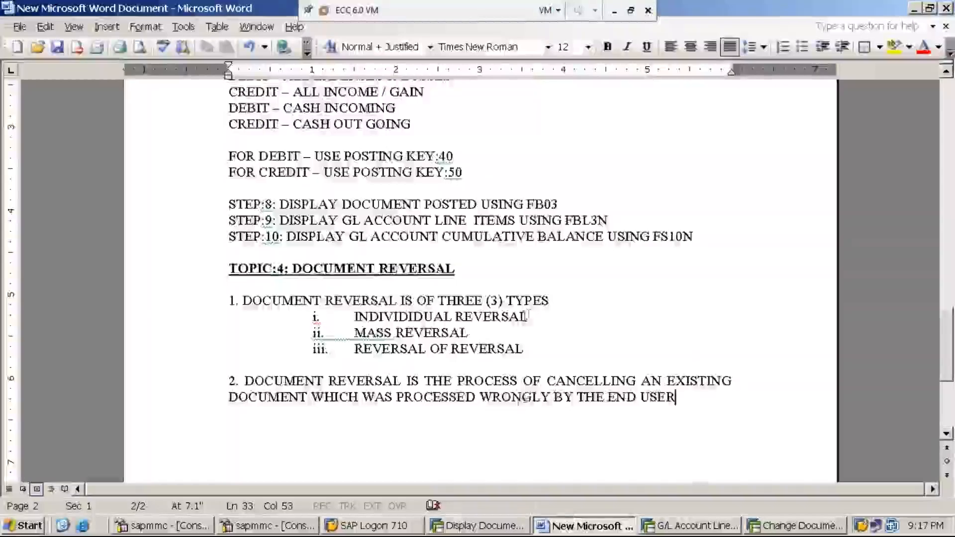
pyautogui.moveTo(527, 317); pyautogui.dragTo(355, 319)
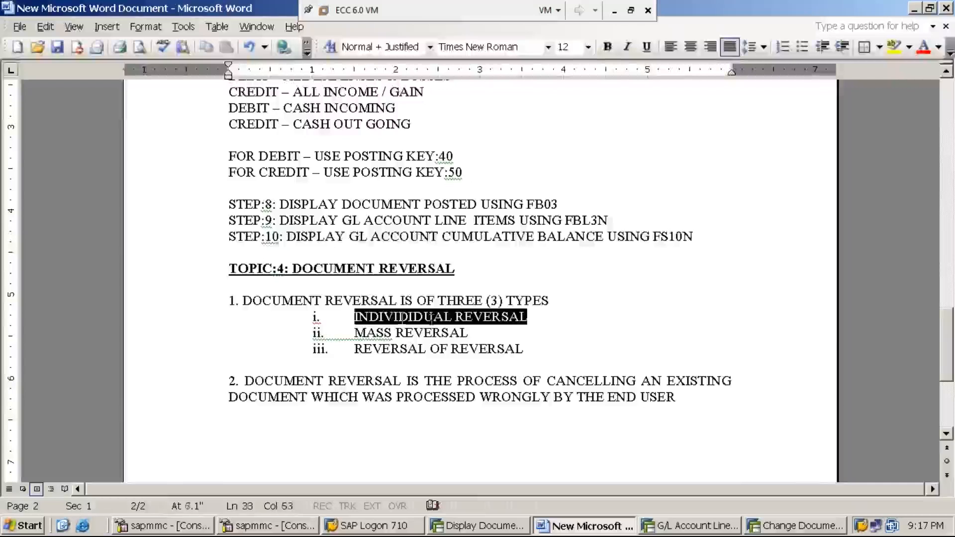
pyautogui.click(532, 312)
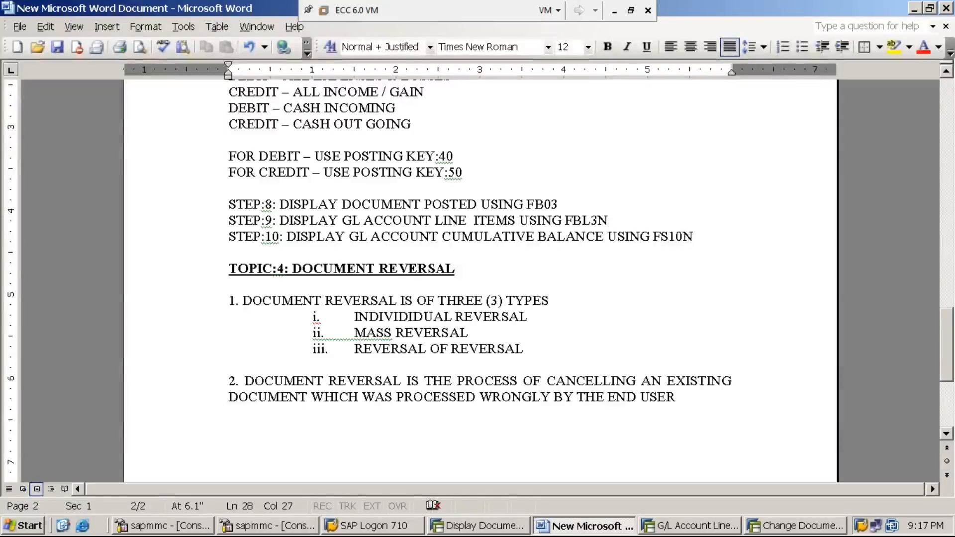
# Add the line "INDIVIDUAL DOCUMENT REVERSAL:" below point 2, separated from it by a blank line.
pyautogui.click(683, 400)
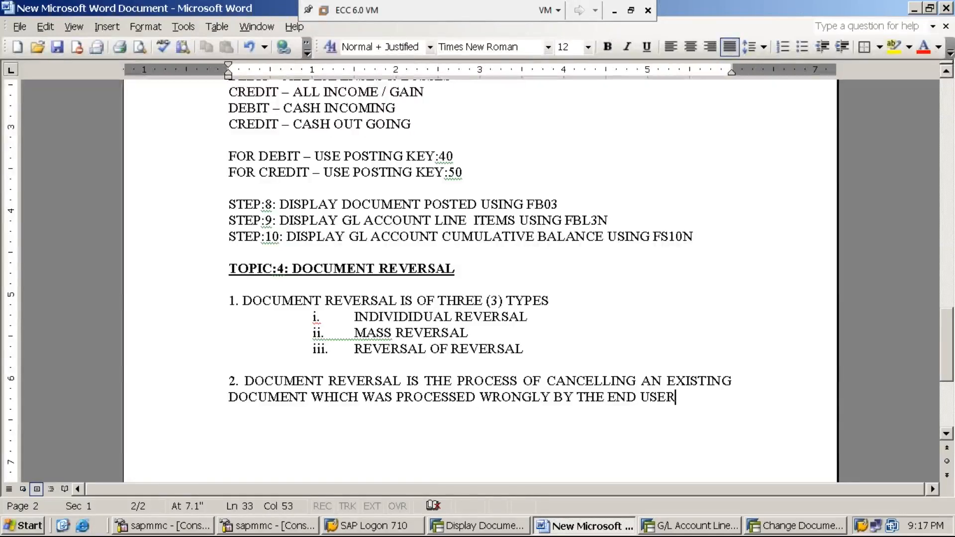
pyautogui.press('Return')
pyautogui.press('Return')
pyautogui.write('IN')
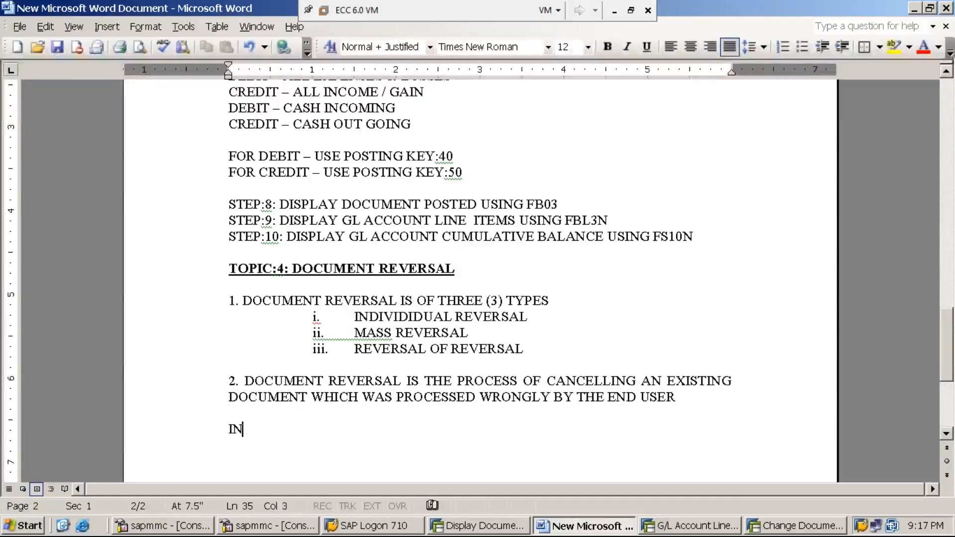
pyautogui.write('DIVIDUAL D')
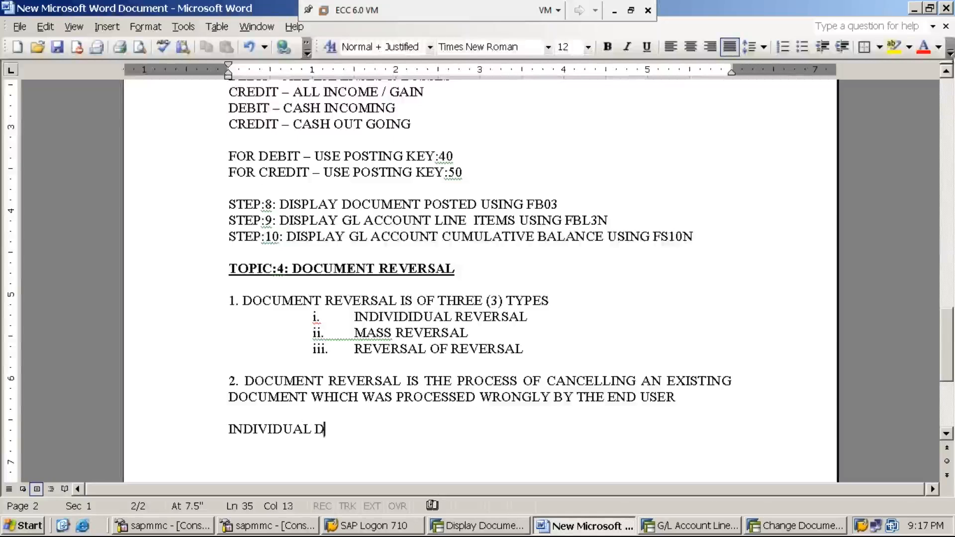
pyautogui.write('OCUMENT RE')
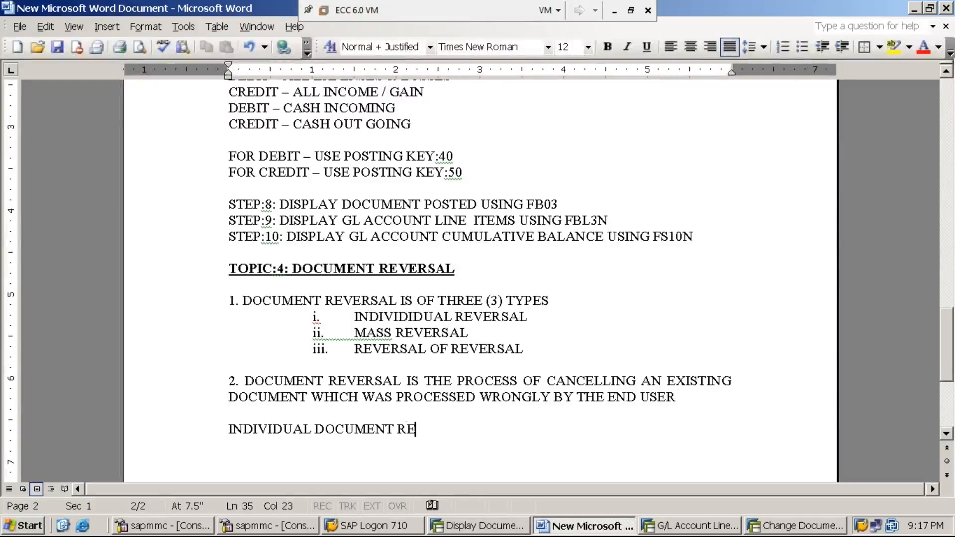
pyautogui.write('VERSAL:')
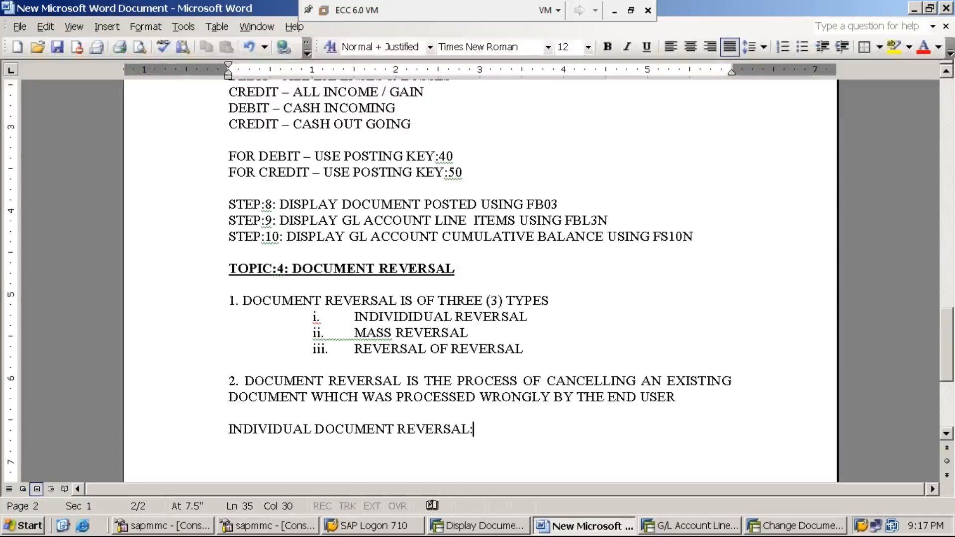
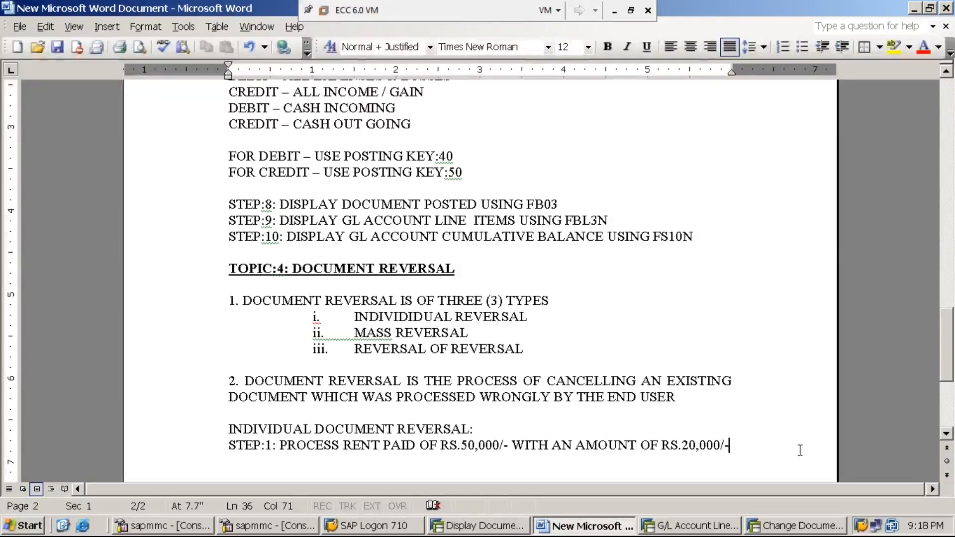
# Complete the STEP:1 line of the individual reversal notes with "USING F-02".
pyautogui.write('USN')
pyautogui.press('BackSpace')
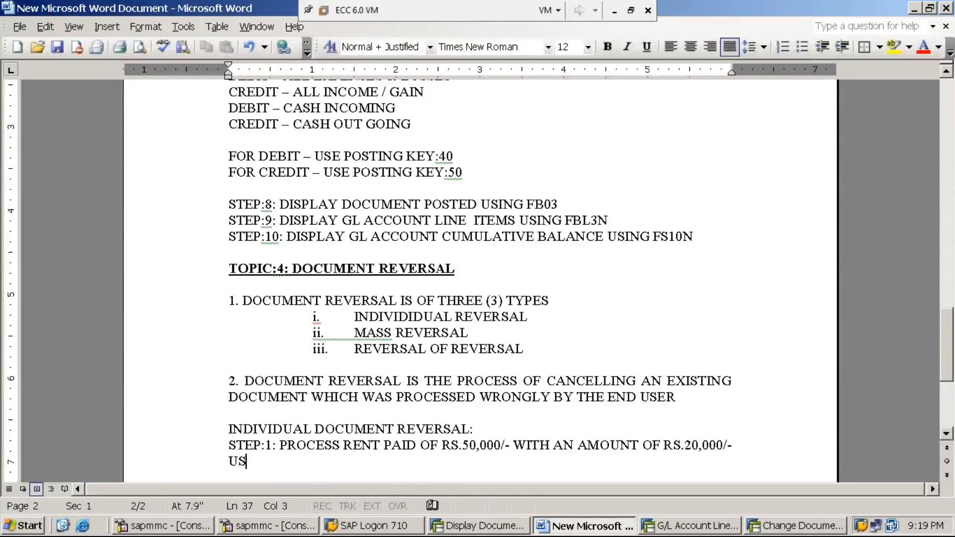
pyautogui.write('ING F-02')
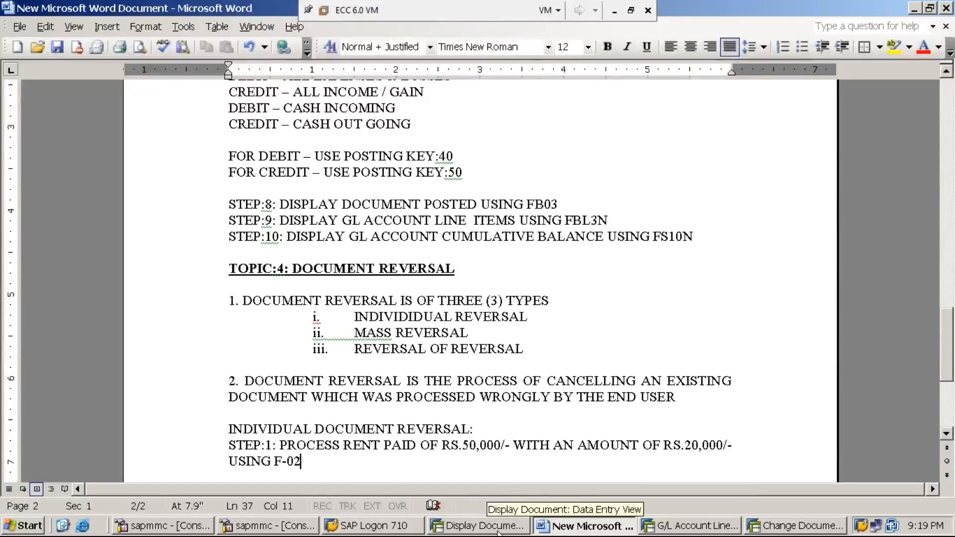
# Switch to the SAP Display Document session and go back to the SAP Easy Access screen.
pyautogui.click(477, 526)
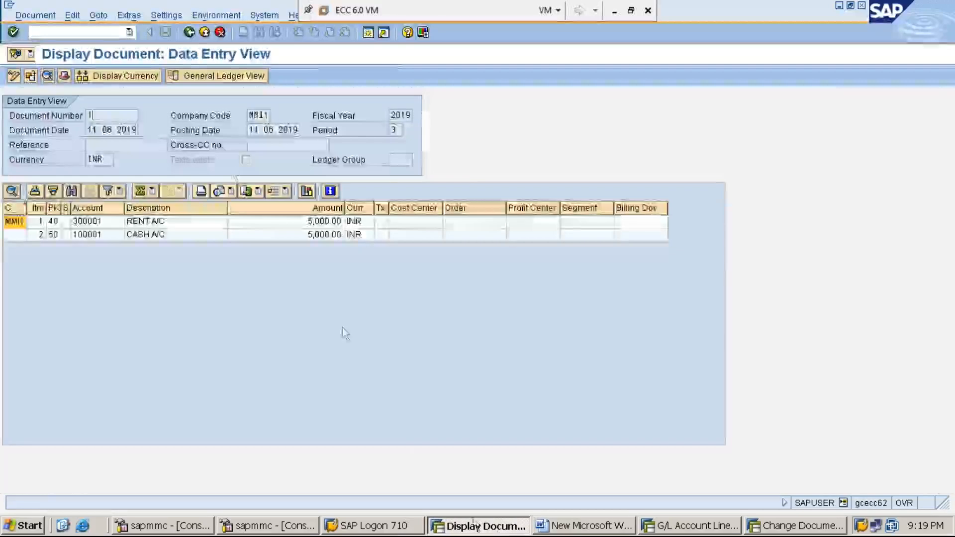
pyautogui.click(189, 33)
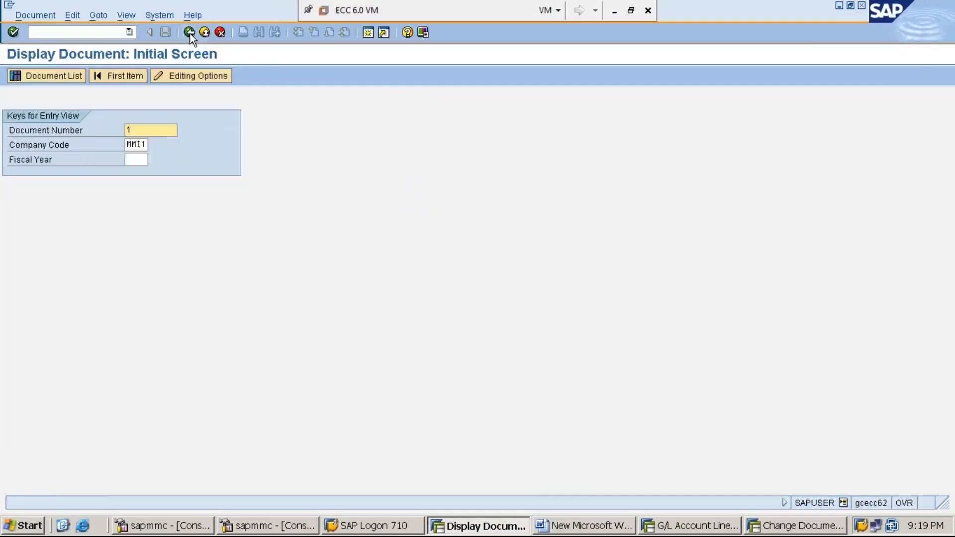
pyautogui.click(190, 33)
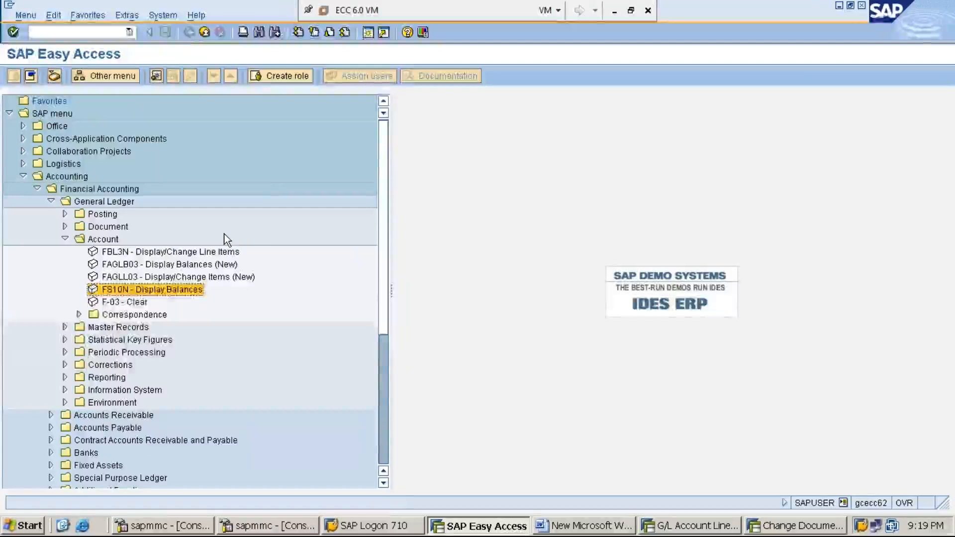
# Collapse the open General Ledger, Financial Accounting and Accounting folders in the SAP menu tree.
pyautogui.press('Left')
pyautogui.press('Left')
pyautogui.press('Left')
pyautogui.press('Left')
pyautogui.press('Left')
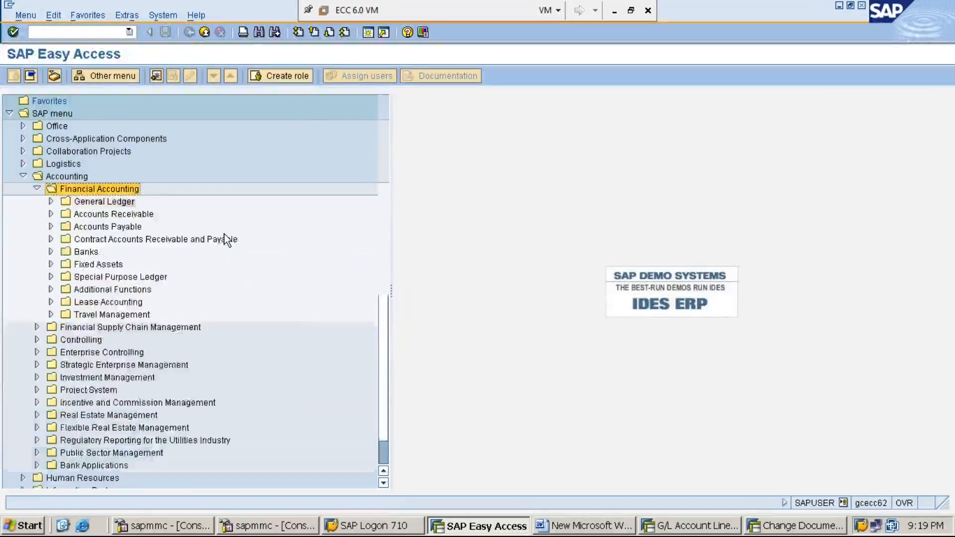
pyautogui.press('Left')
pyautogui.press('Left')
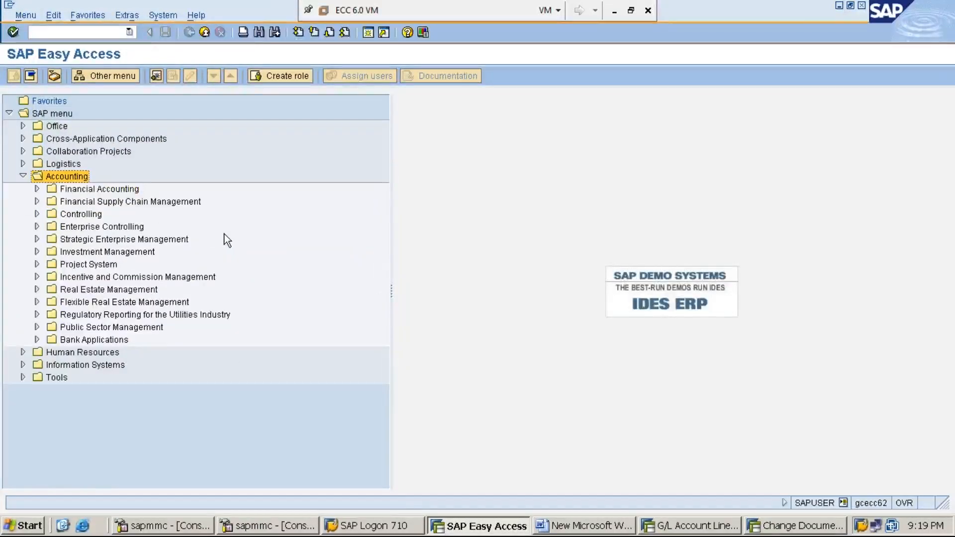
pyautogui.press('Left')
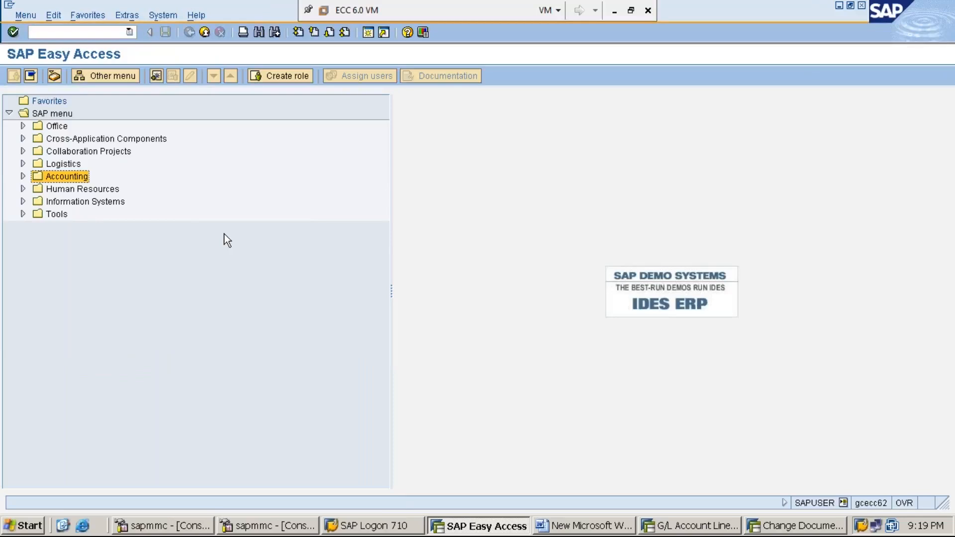
# Open F-02 General Posting from Accounting > Financial Accounting > General Ledger > Posting in the SAP menu tree.
pyautogui.press('Right')
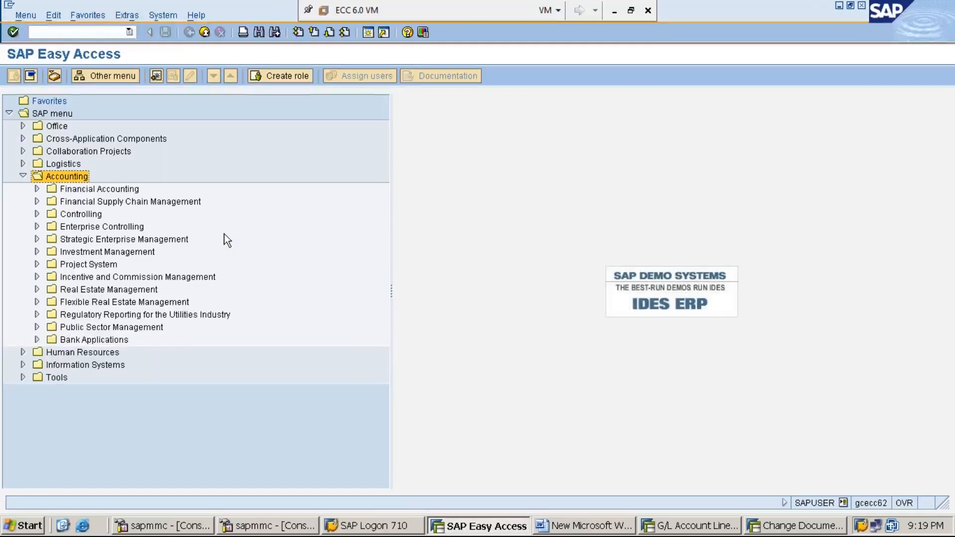
pyautogui.press('Down')
pyautogui.press('Right')
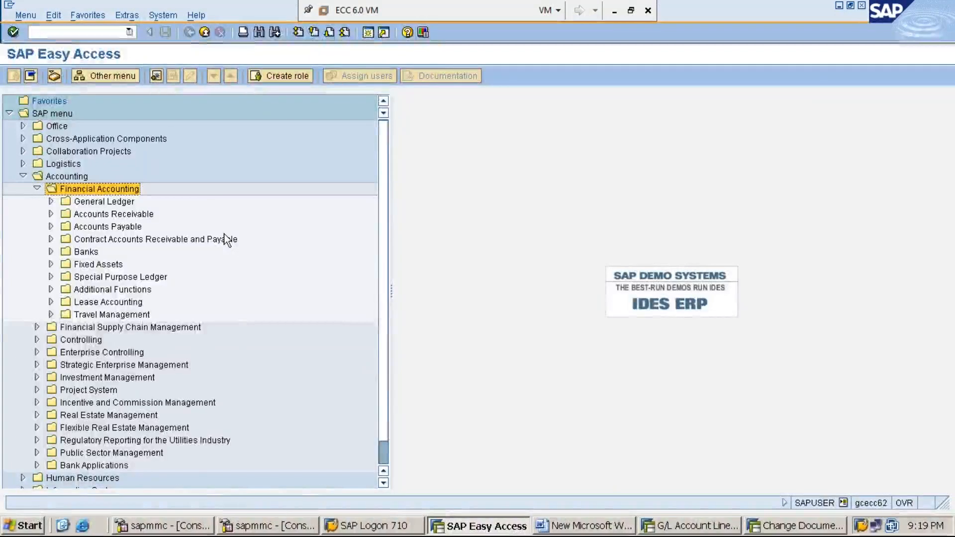
pyautogui.press('Down')
pyautogui.press('Right')
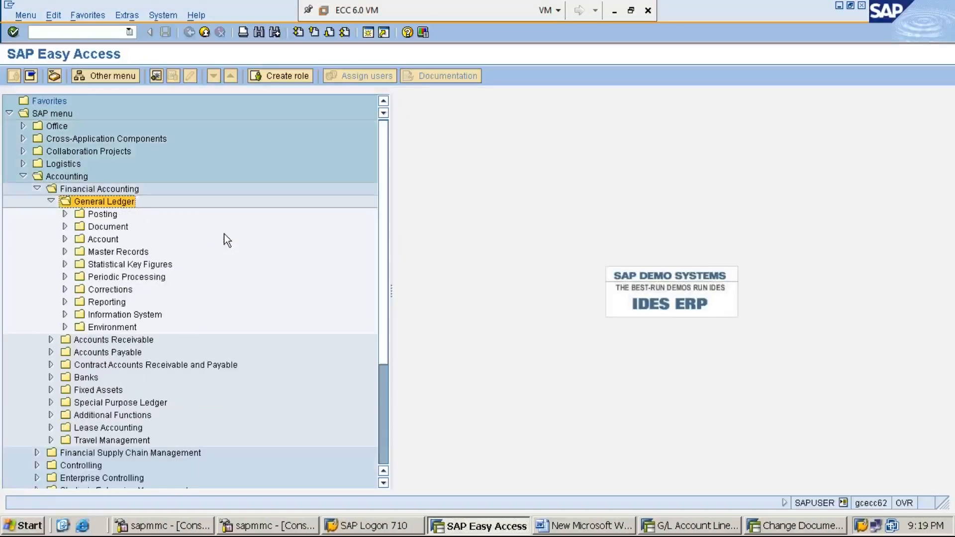
pyautogui.press('Down')
pyautogui.press('Right')
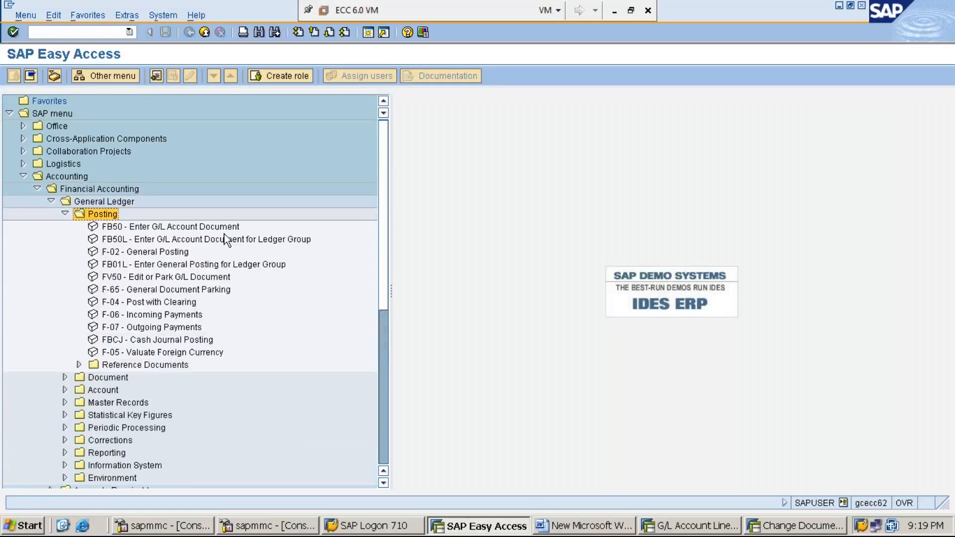
pyautogui.press('Down')
pyautogui.press('Down')
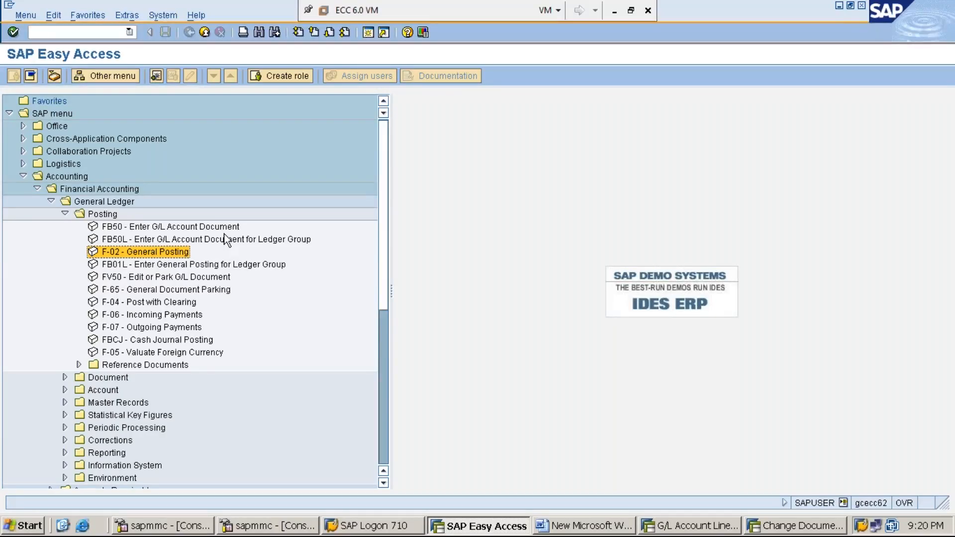
pyautogui.doubleClick(174, 253)
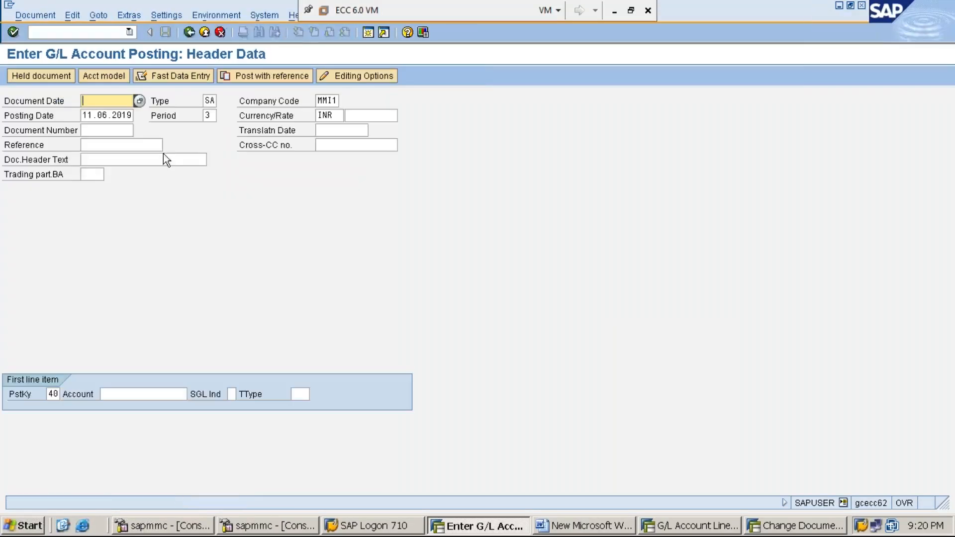
# Set the document date to 11.06.2019 and review the type, company code, posting date, period and currency in the header.
pyautogui.write('11')
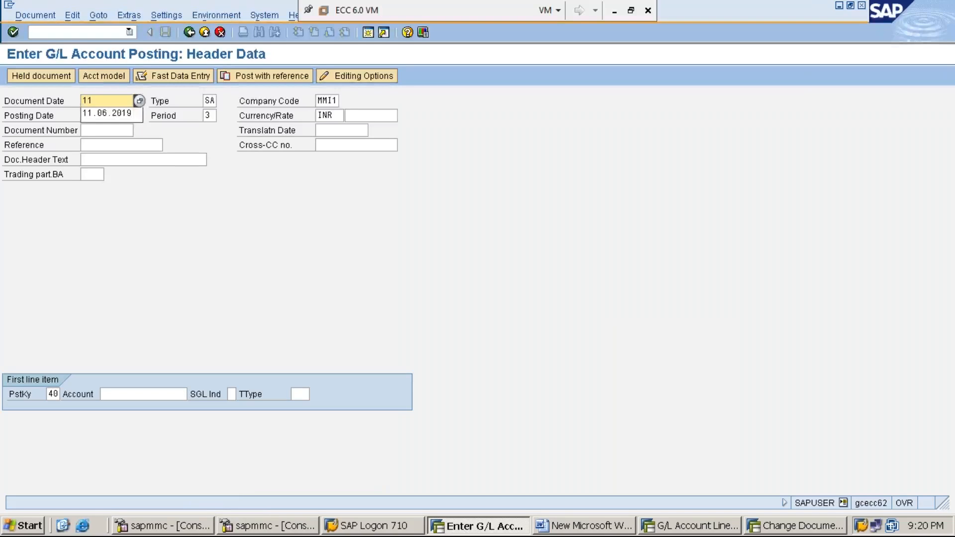
pyautogui.press('Down')
pyautogui.press('Return')
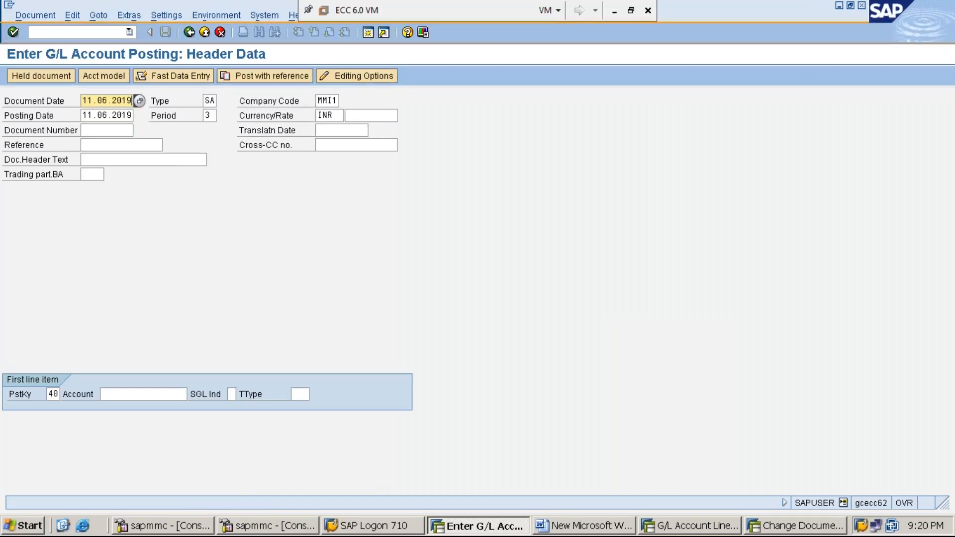
pyautogui.press('Tab')
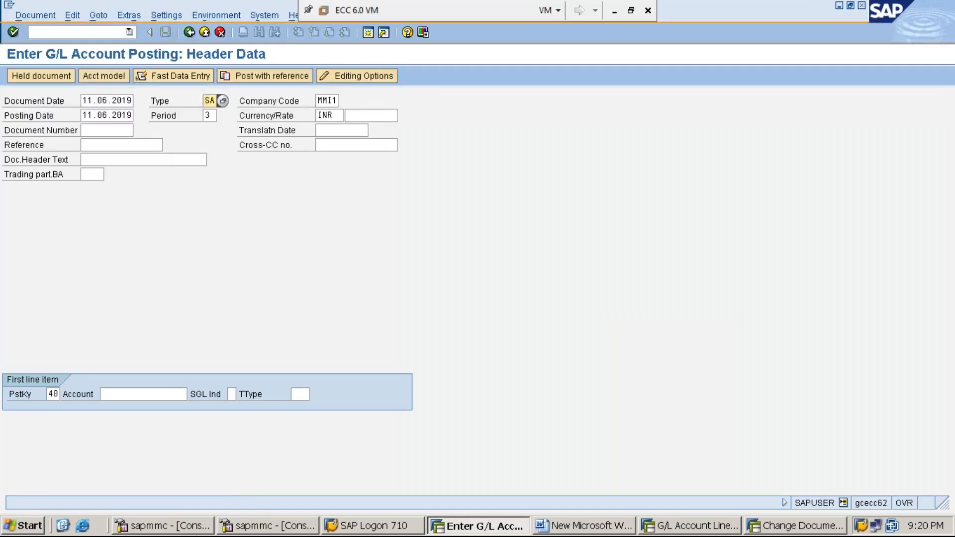
pyautogui.click(319, 101)
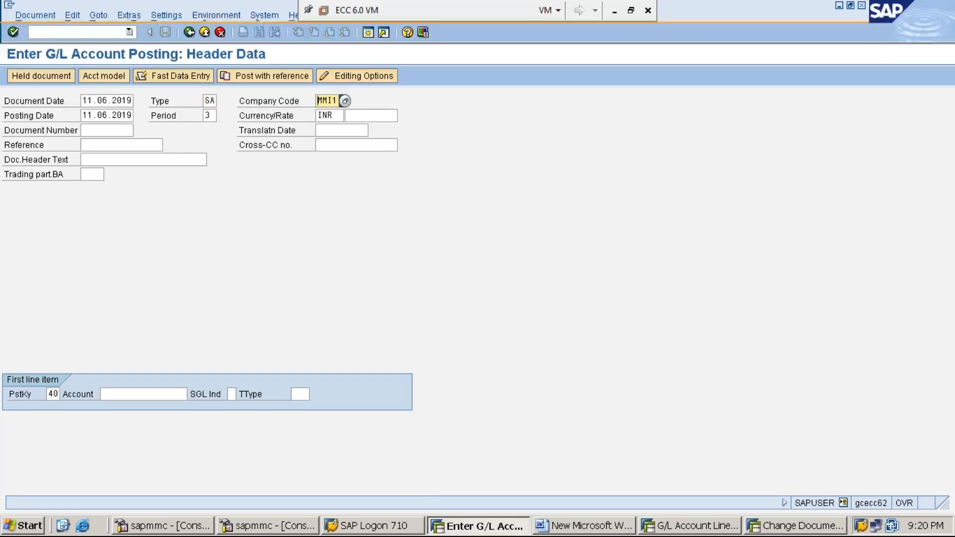
pyautogui.press('Tab')
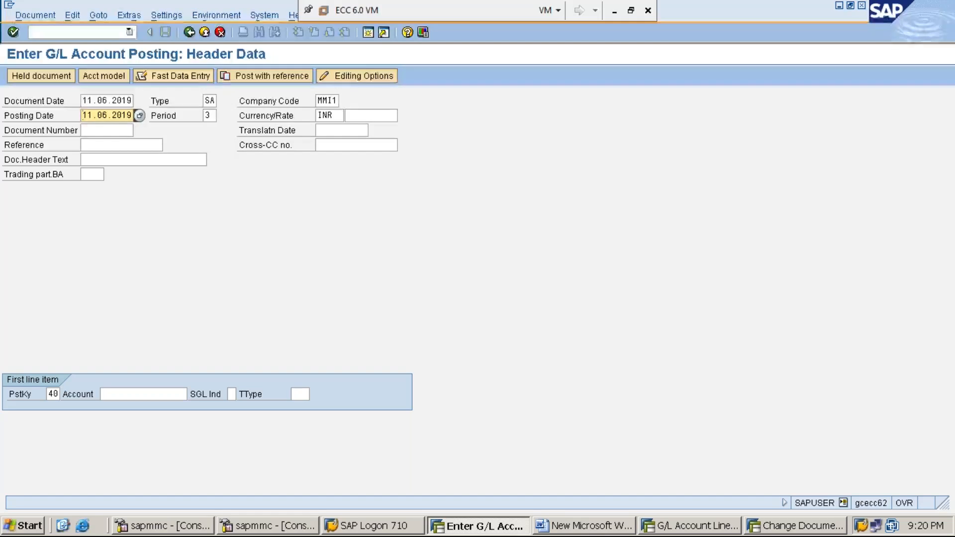
pyautogui.click(206, 115)
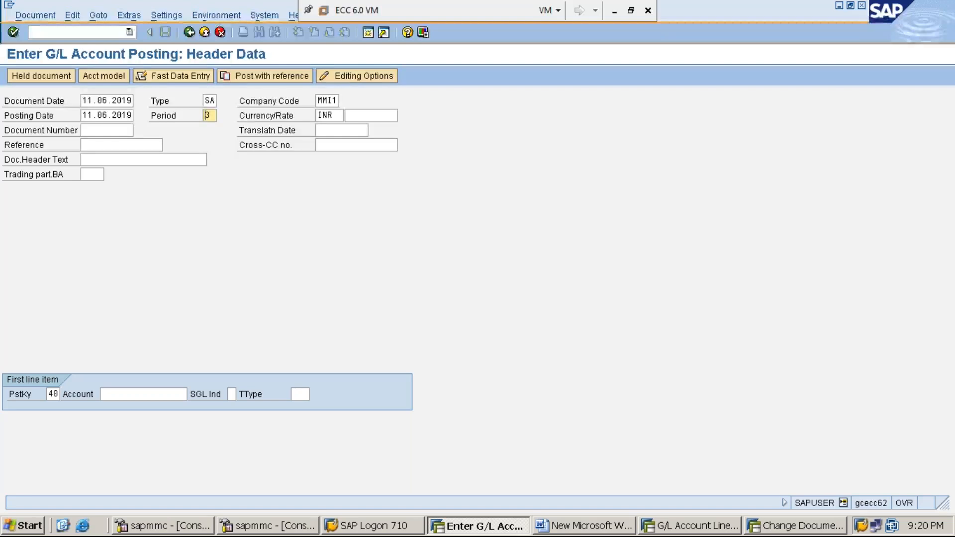
pyautogui.press('Tab')
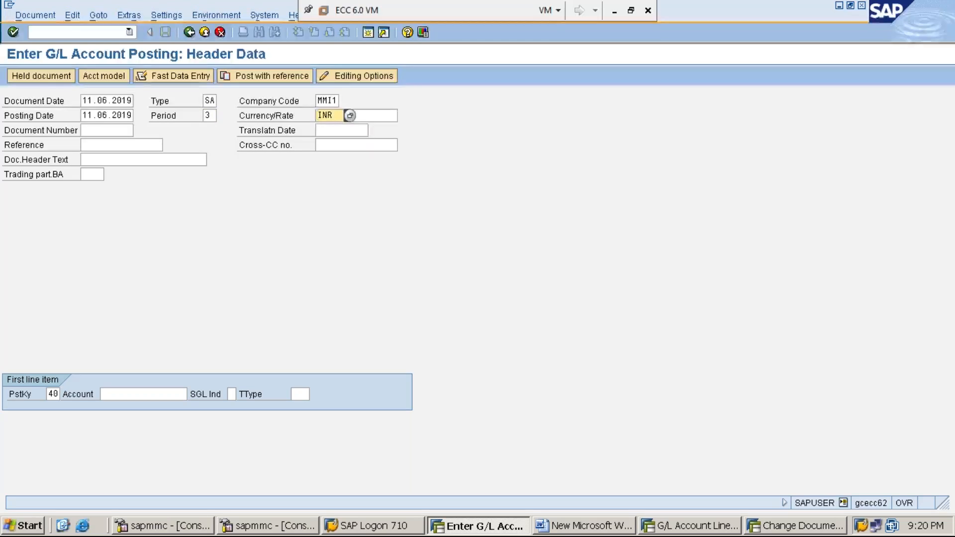
# Enter G/L account 300001 for the first line item with posting key 40 and proceed to its item details.
pyautogui.press('Tab')
pyautogui.press('Tab')
pyautogui.press('Tab')
pyautogui.press('Tab')
pyautogui.press('Tab')
pyautogui.press('Tab')
pyautogui.press('Tab')
pyautogui.press('Tab')
pyautogui.press('Tab')
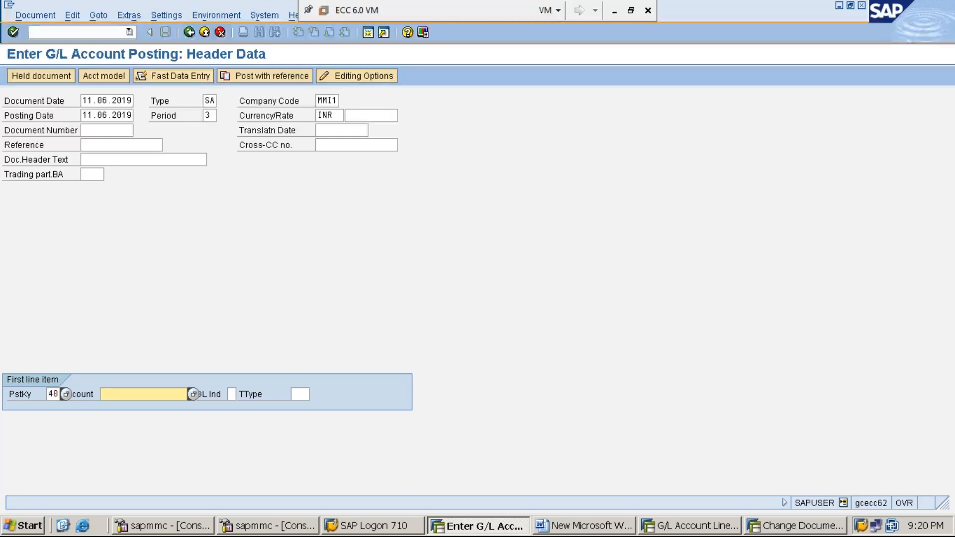
pyautogui.write('3')
pyautogui.press('Down')
pyautogui.press('Return')
pyautogui.press('Return')
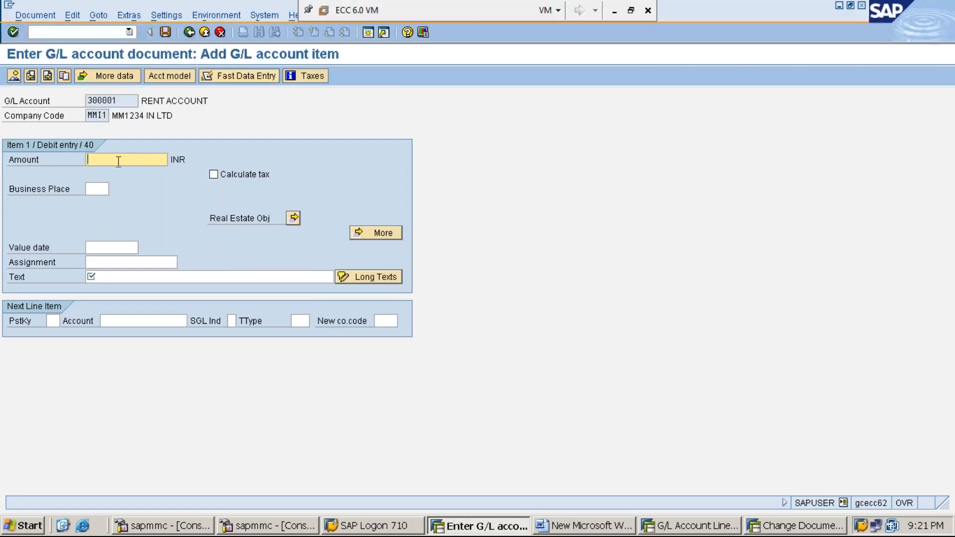
# Consult the rent amount in the Word notes, and set the SAP debit item's amount to 20000 and text to RENT PAID IN CASH.
pyautogui.click(588, 527)
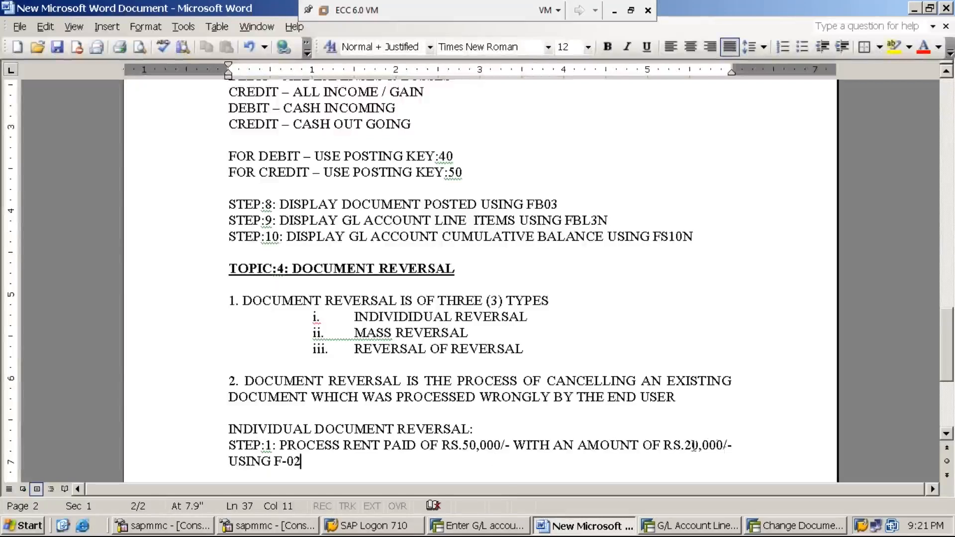
pyautogui.click(915, 8)
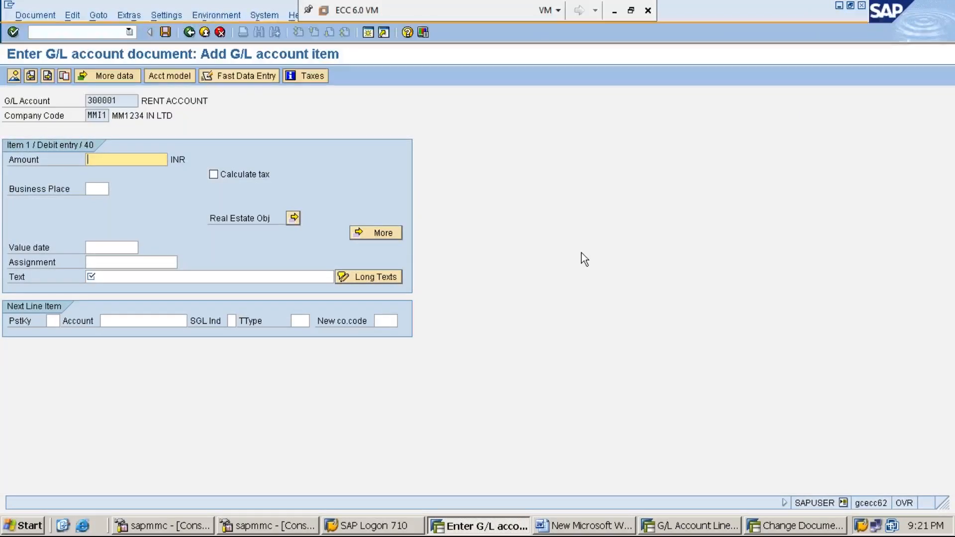
pyautogui.write('20000')
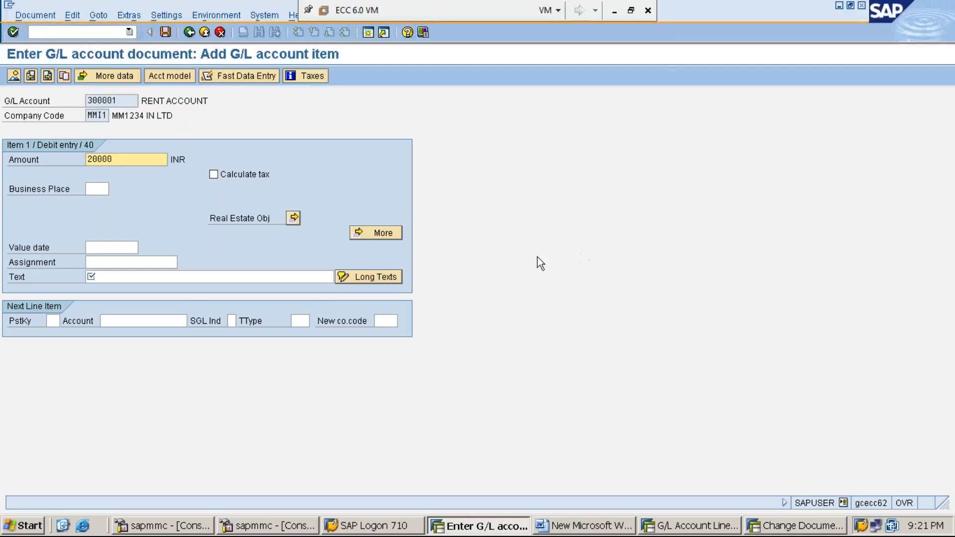
pyautogui.click(160, 275)
pyautogui.write('RE')
pyautogui.press('Down')
pyautogui.press('Return')
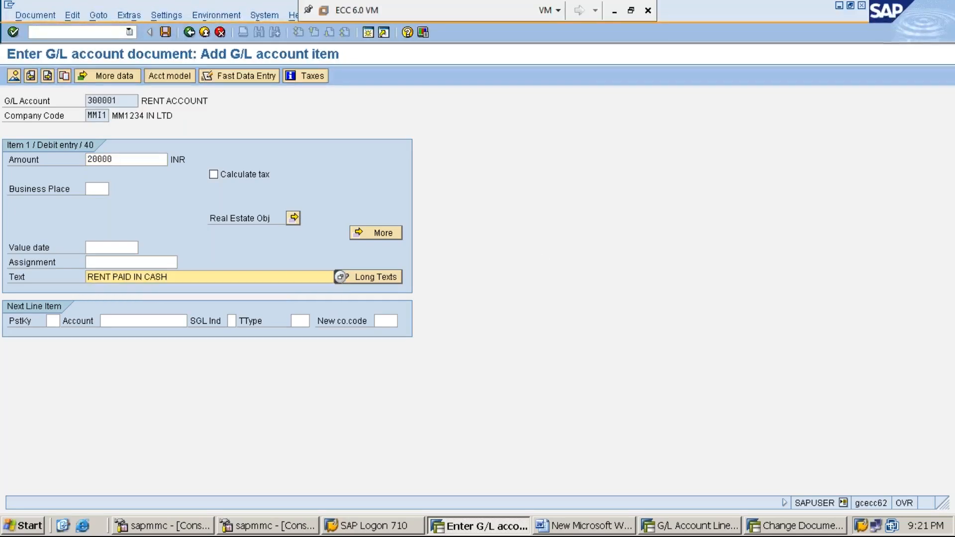
# Add the next line item with posting key 50 and account 100001, and proceed to its item details.
pyautogui.click(52, 321)
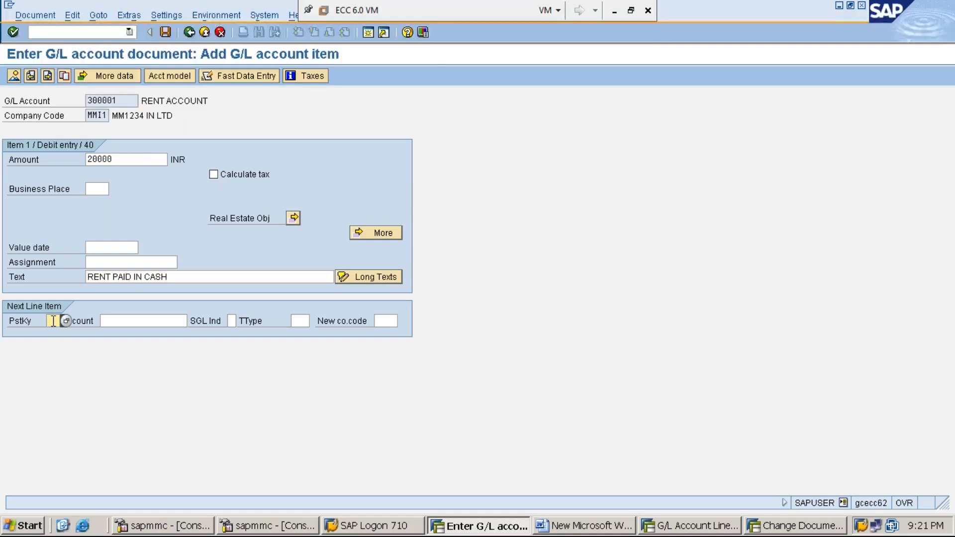
pyautogui.write('50')
pyautogui.press('Tab')
pyautogui.write('1')
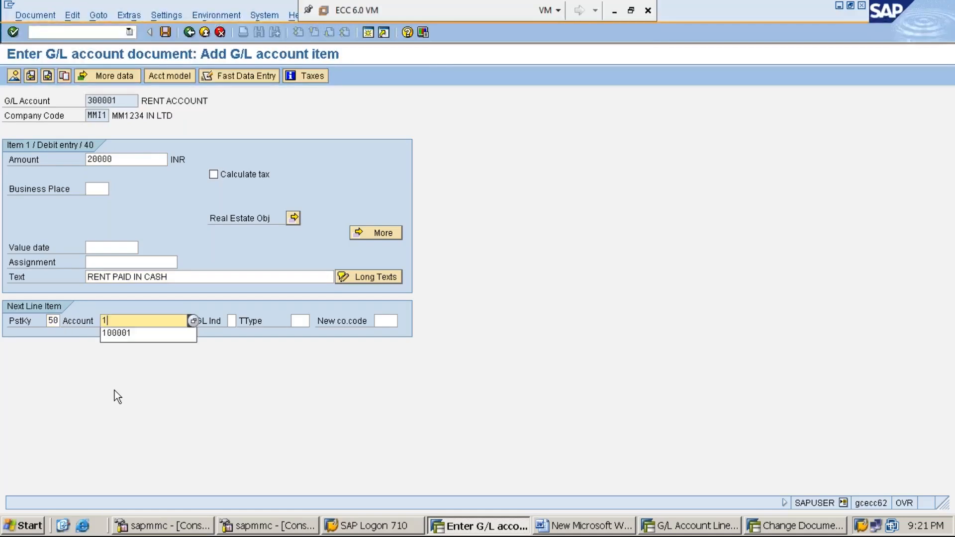
pyautogui.press('Down')
pyautogui.press('Return')
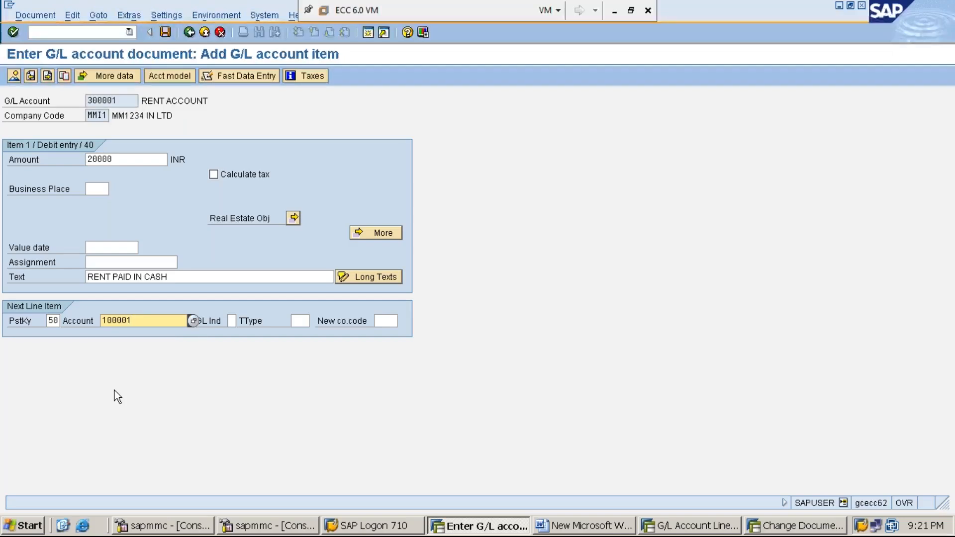
pyautogui.press('Return')
# Fill the cash credit item with amount * and text +, and simulate the document.
pyautogui.write('*')
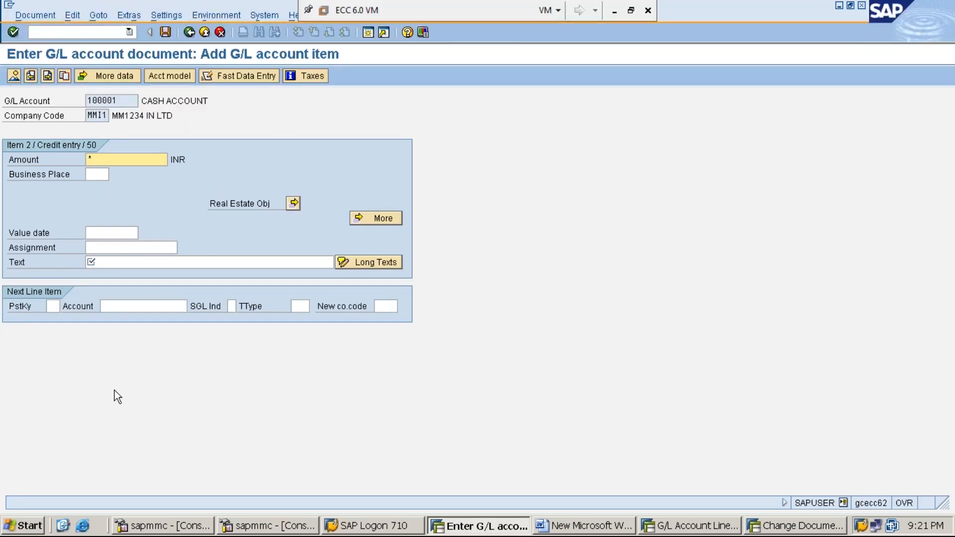
pyautogui.press('Tab')
pyautogui.press('Tab')
pyautogui.press('Tab')
pyautogui.press('Tab')
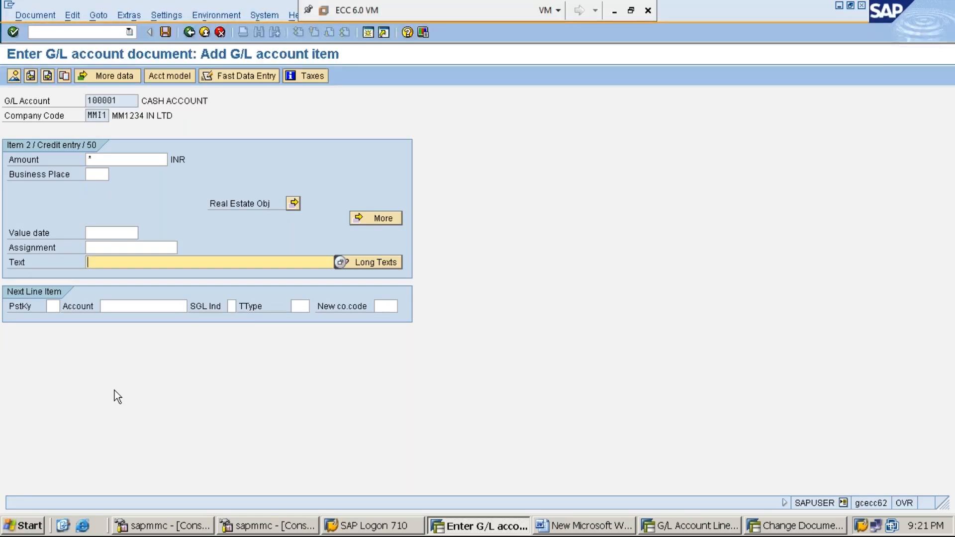
pyautogui.write('+')
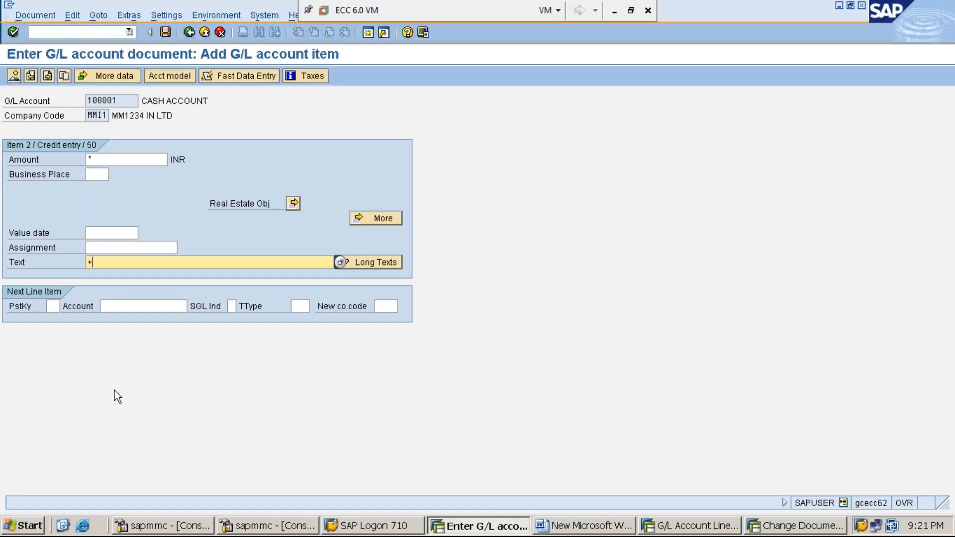
pyautogui.click(35, 15)
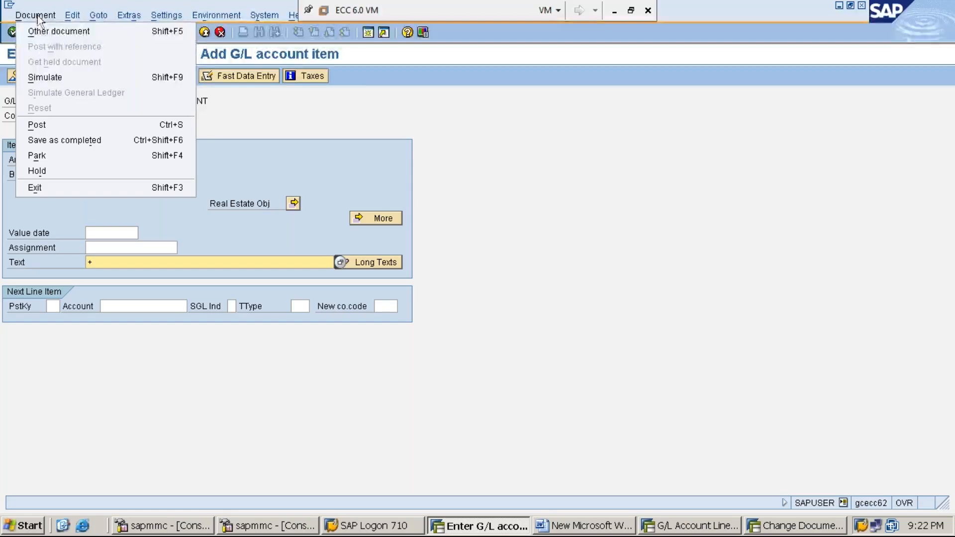
pyautogui.click(64, 81)
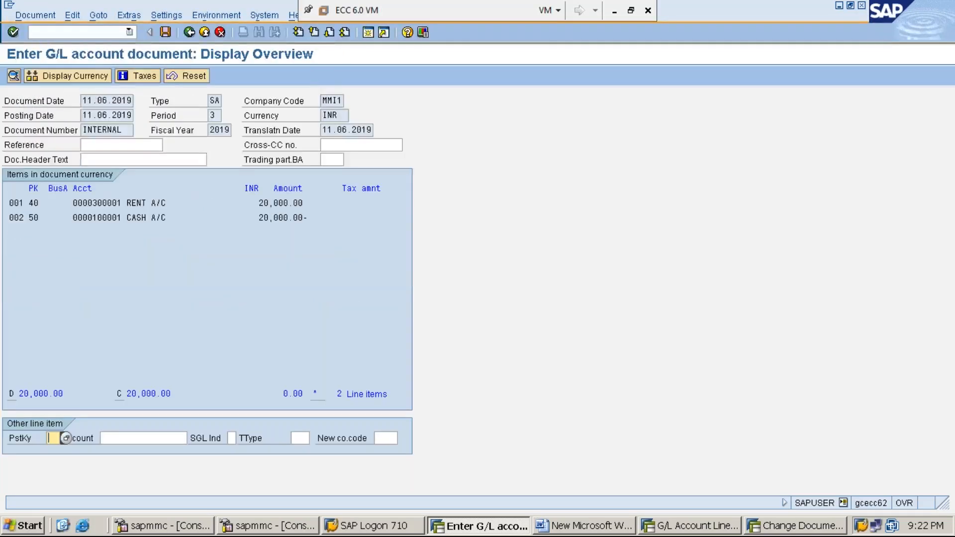
# Post the simulated rent document and display the posted document using transaction FB03.
pyautogui.click(165, 32)
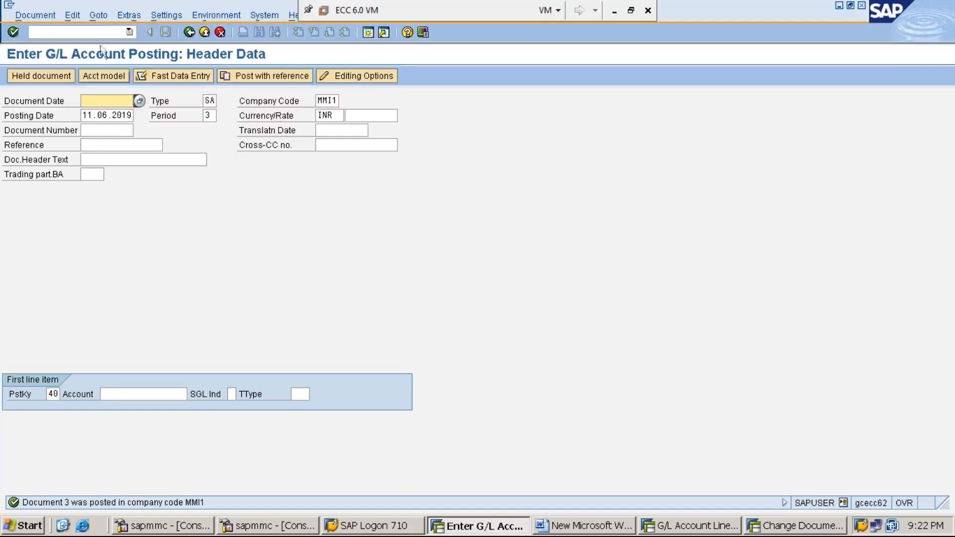
pyautogui.click(99, 33)
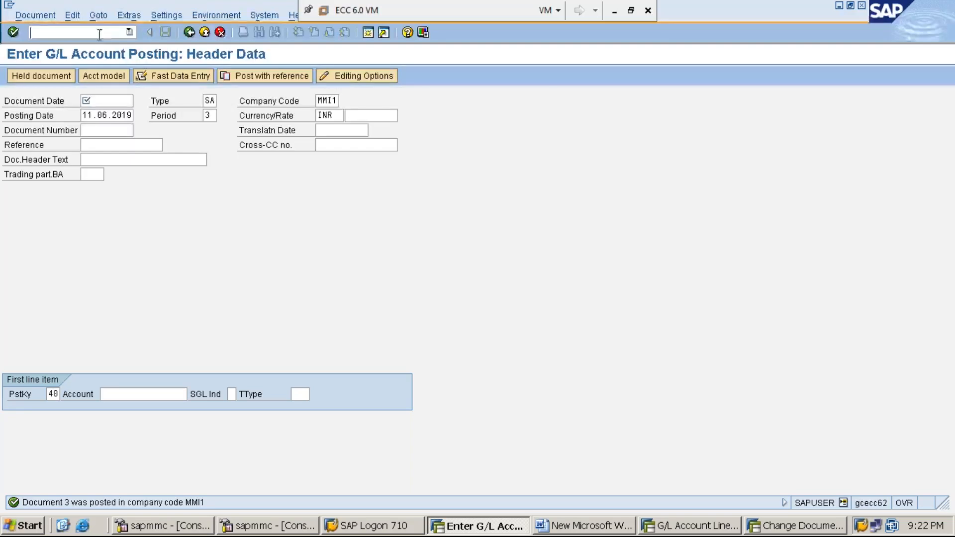
pyautogui.write('/N')
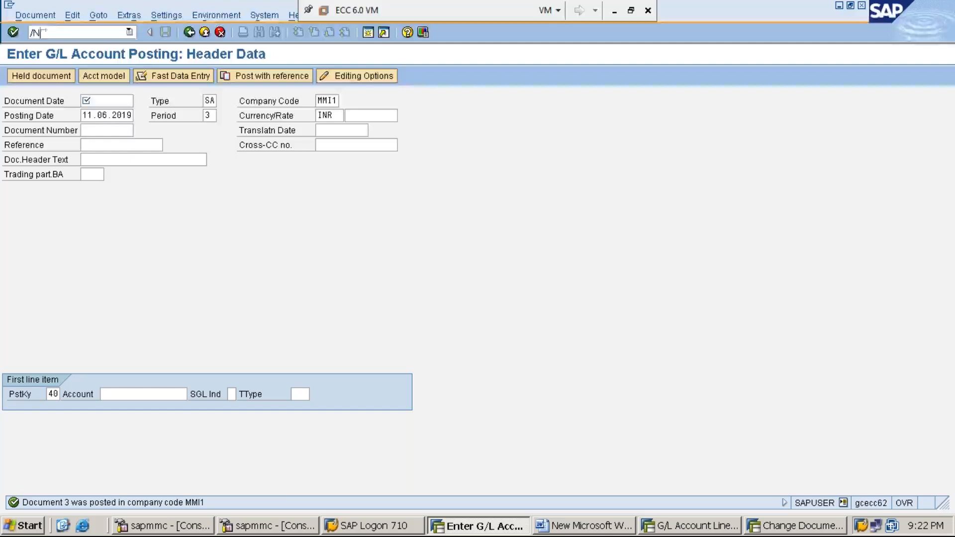
pyautogui.write('FB03')
pyautogui.press('Return')
pyautogui.press('Return')
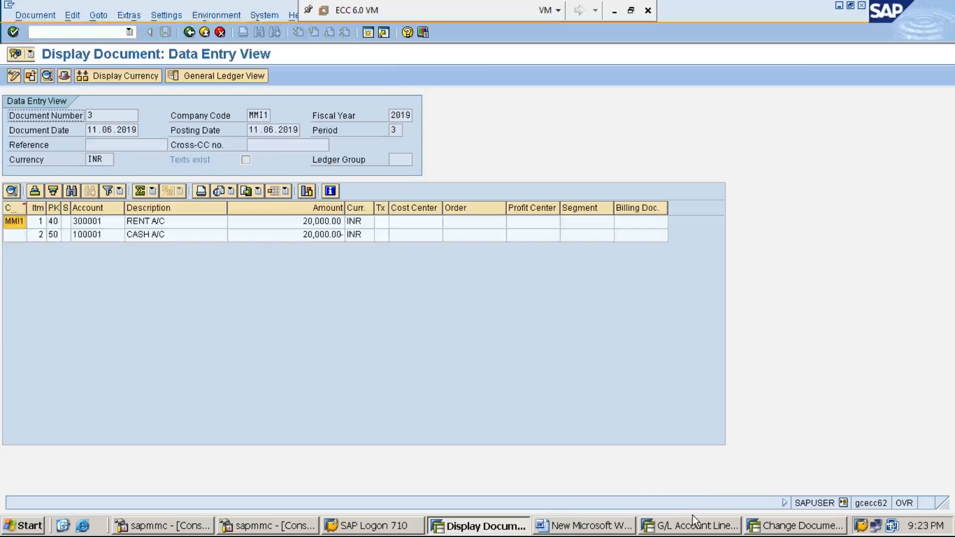
# In the Word notes, add the line "STEP:2: REVERSE/CANCEL THE DOCUMENT CREATED IN STEP-1 USING FB08" below step 1.
pyautogui.click(567, 532)
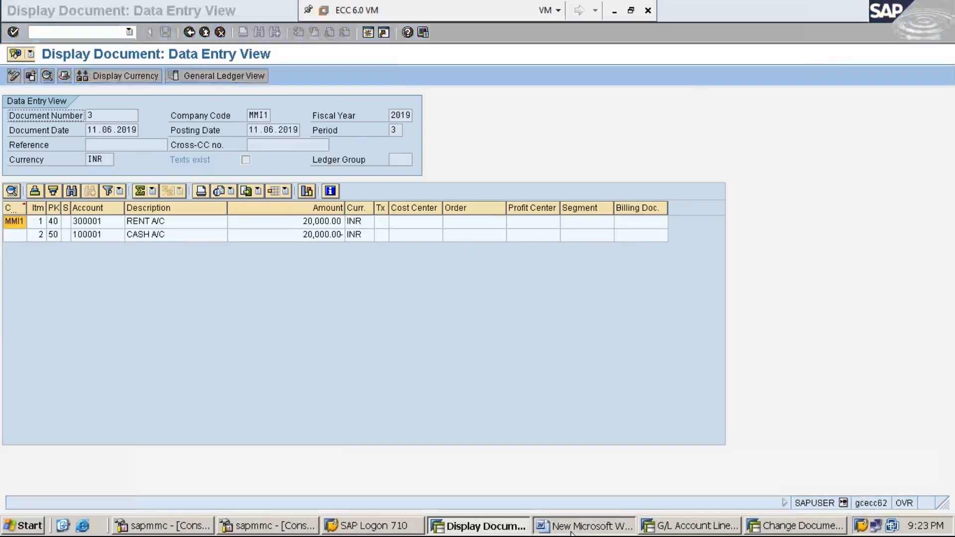
pyautogui.press('Return')
pyautogui.write('S')
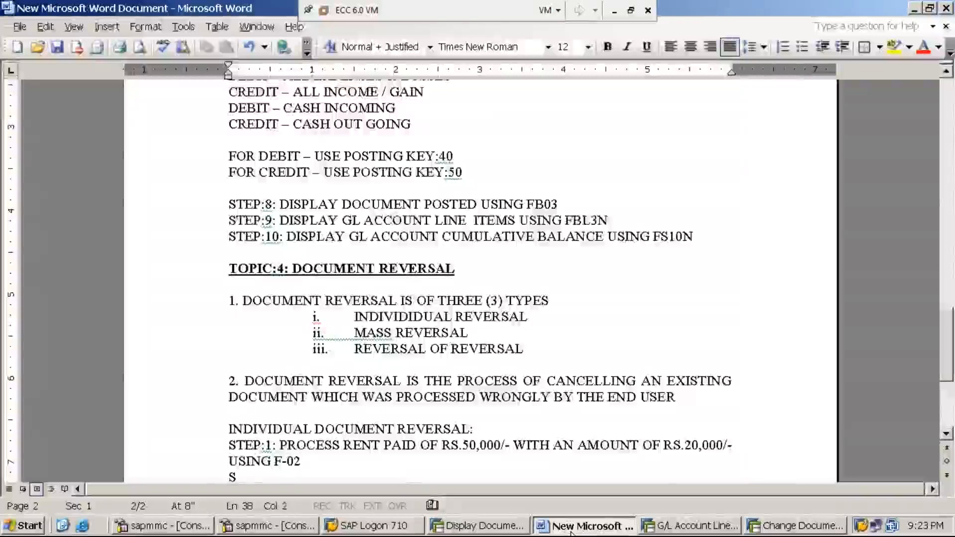
pyautogui.write('TEP:')
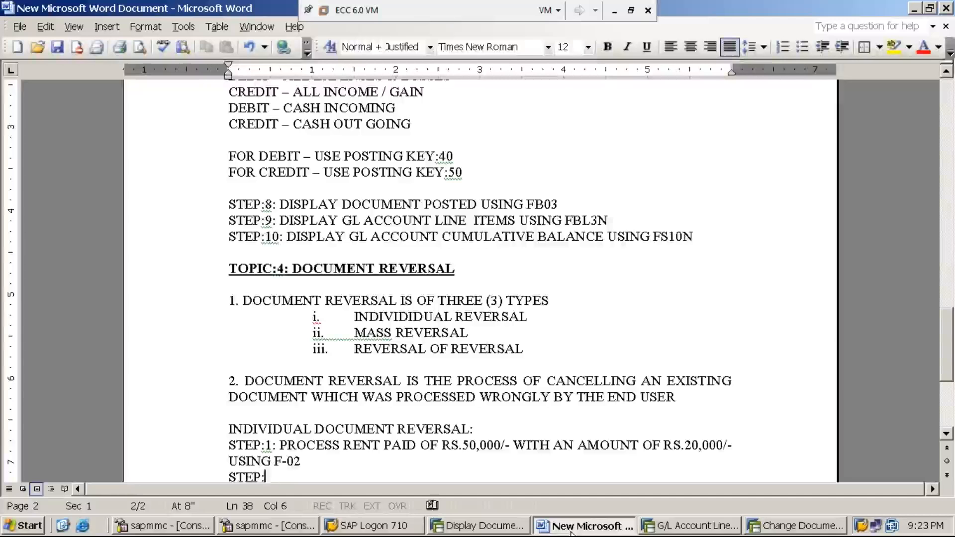
pyautogui.write('2: ')
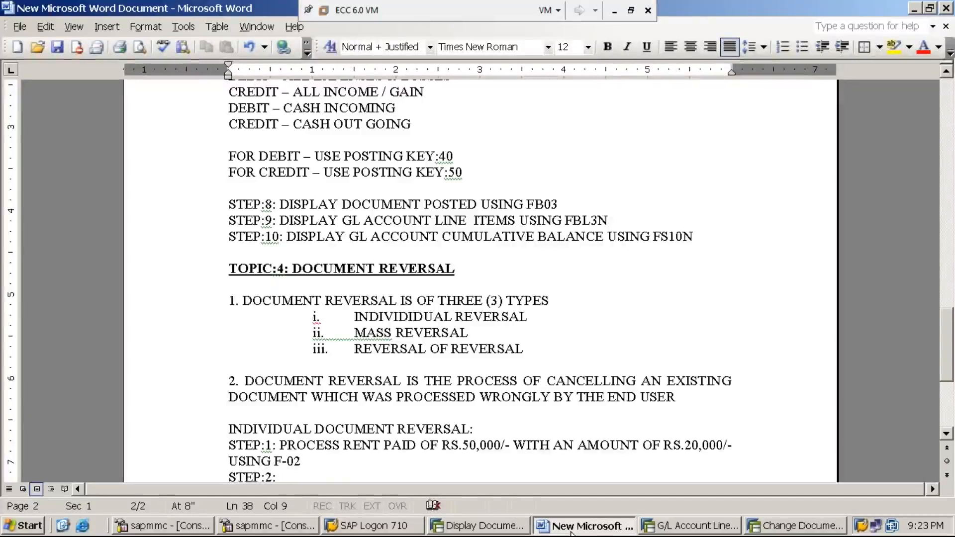
pyautogui.write('REVERSE')
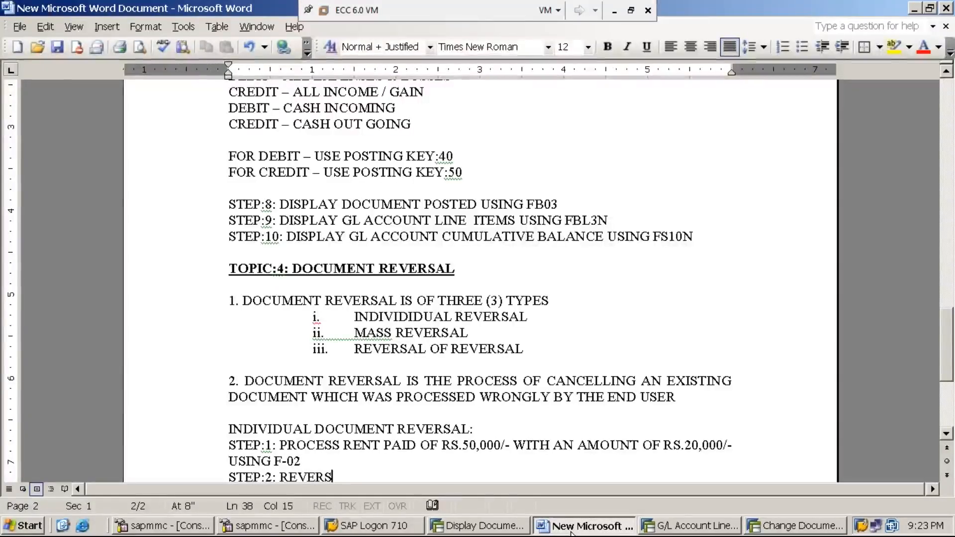
pyautogui.click(947, 434)
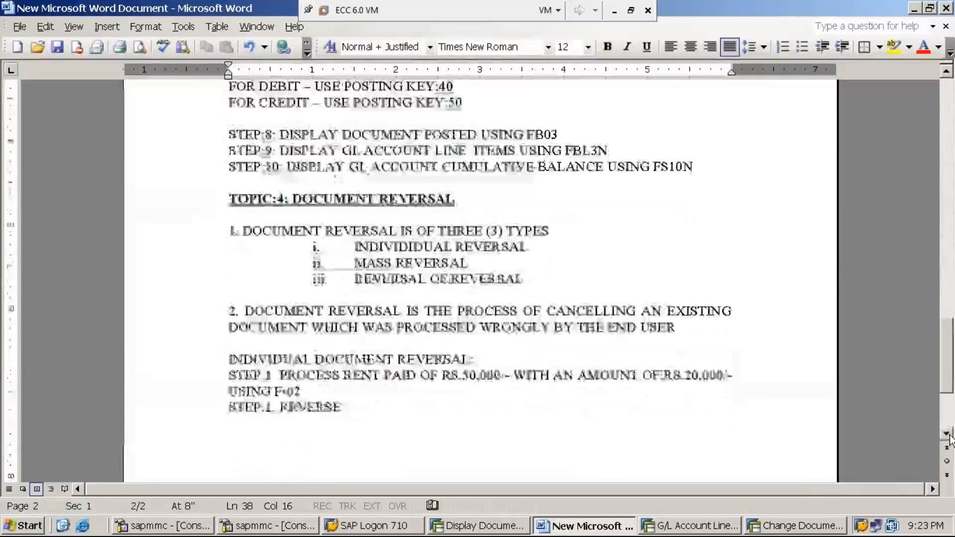
pyautogui.write('/C')
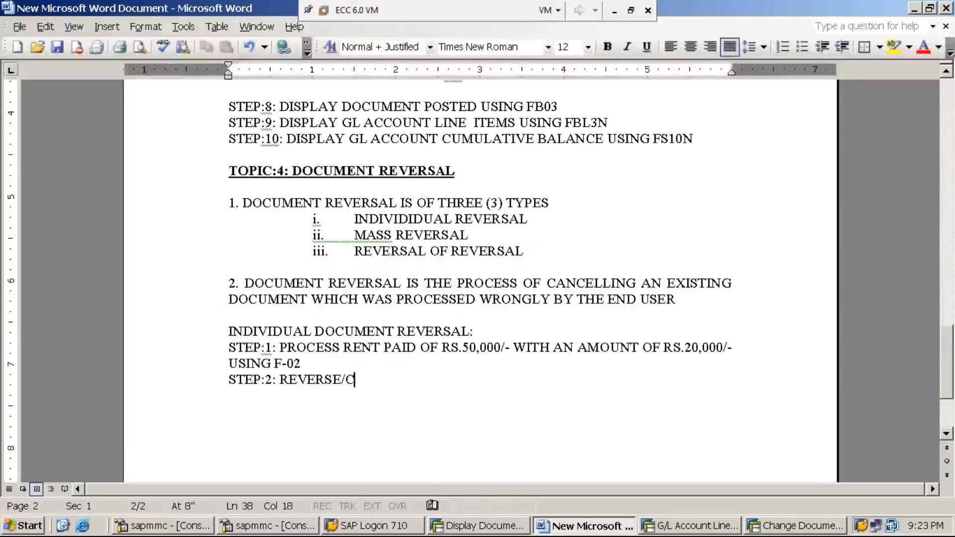
pyautogui.write('ANCEL THE ')
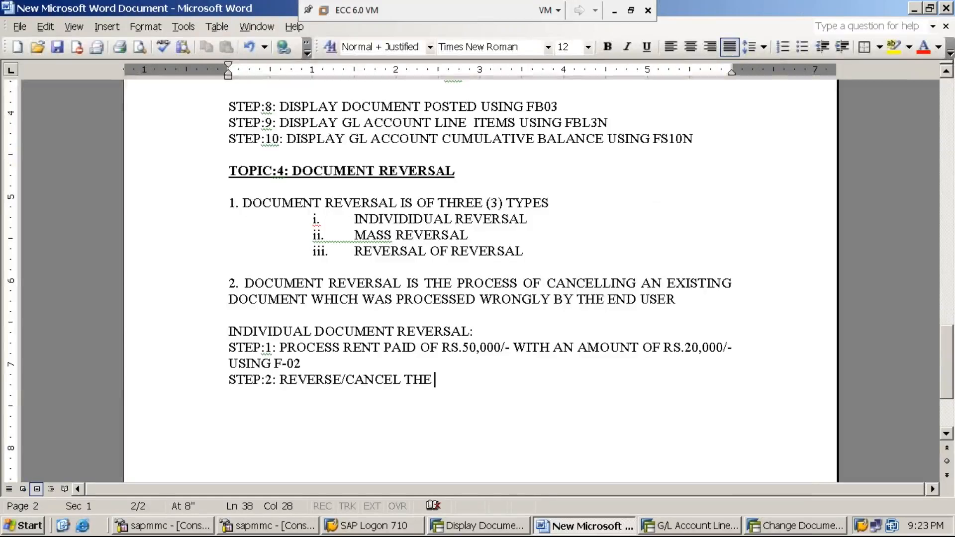
pyautogui.write('DOCUM')
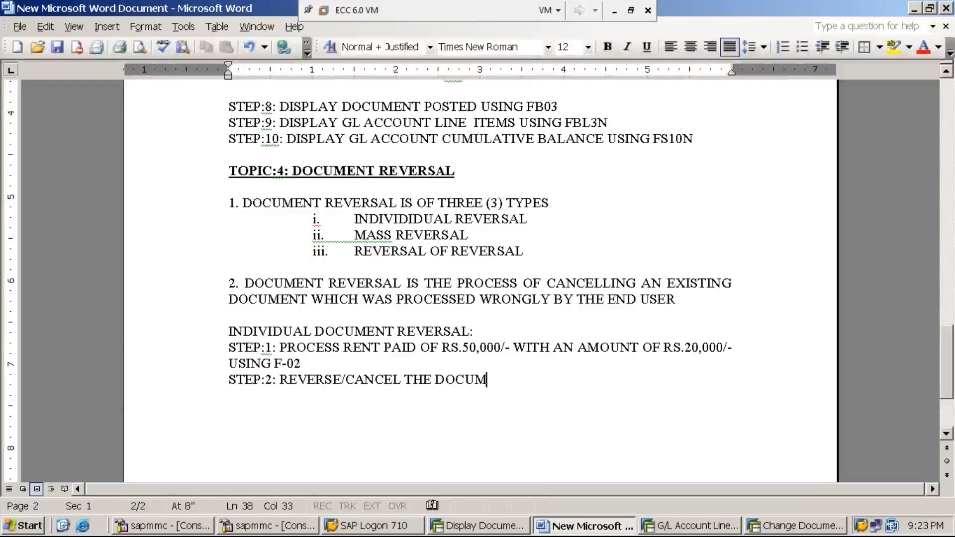
pyautogui.write('ENT CR')
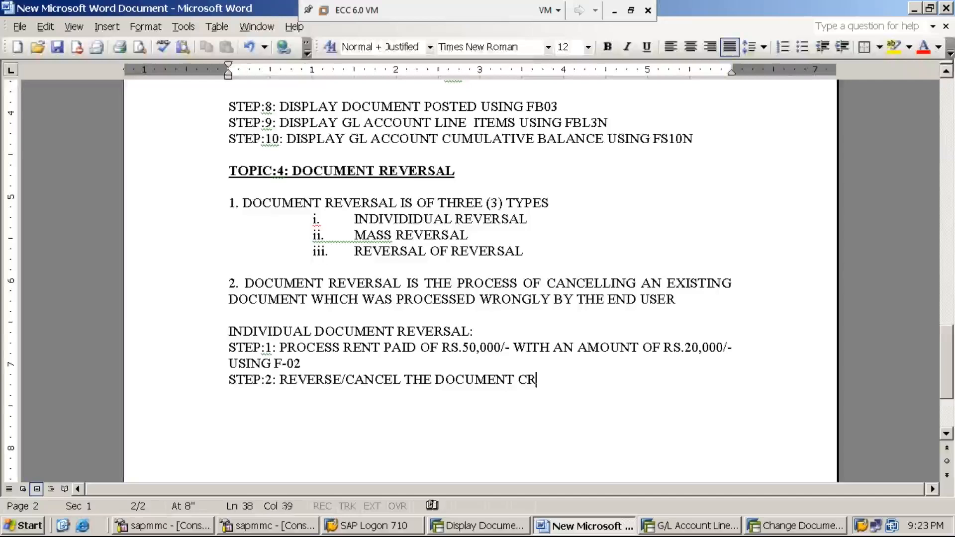
pyautogui.write('EATED ')
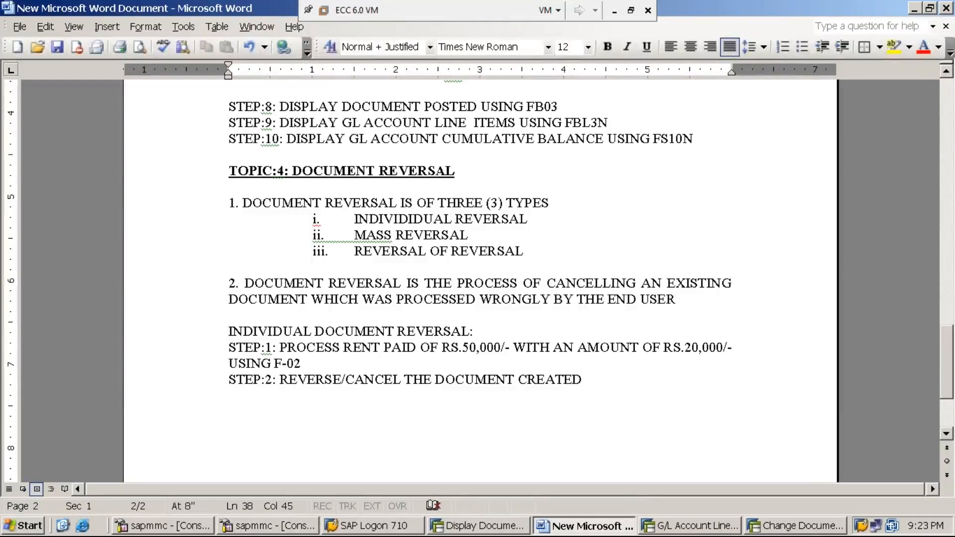
pyautogui.write('IN STEP')
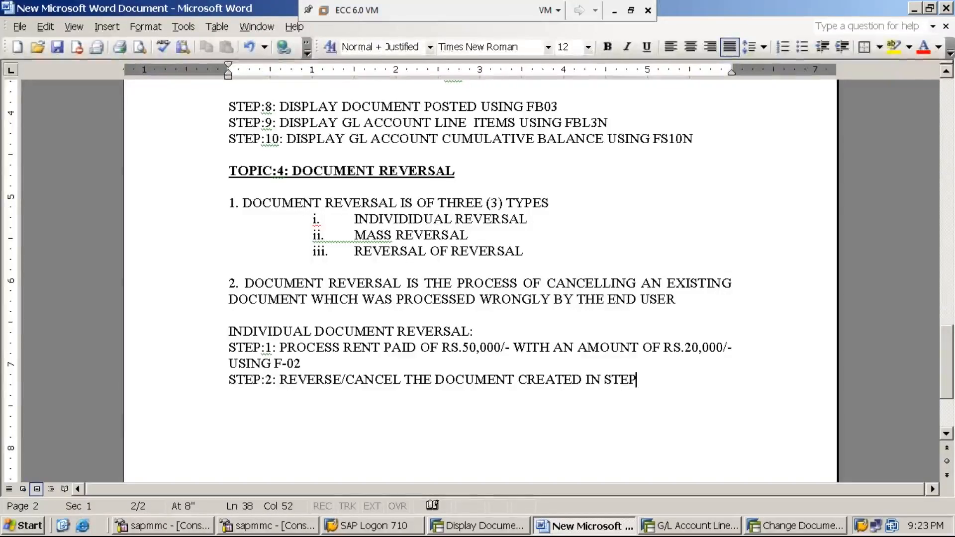
pyautogui.write('-1')
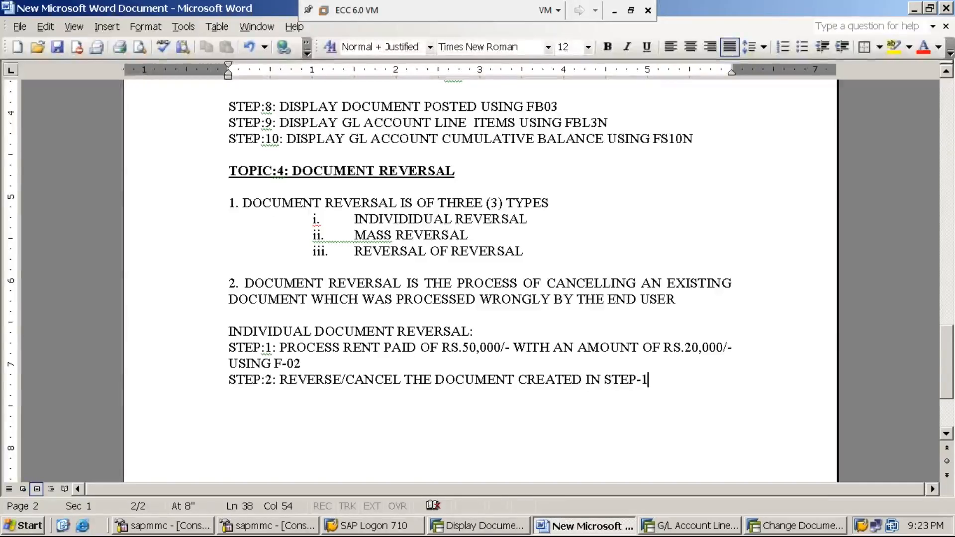
pyautogui.write('USING FB08')
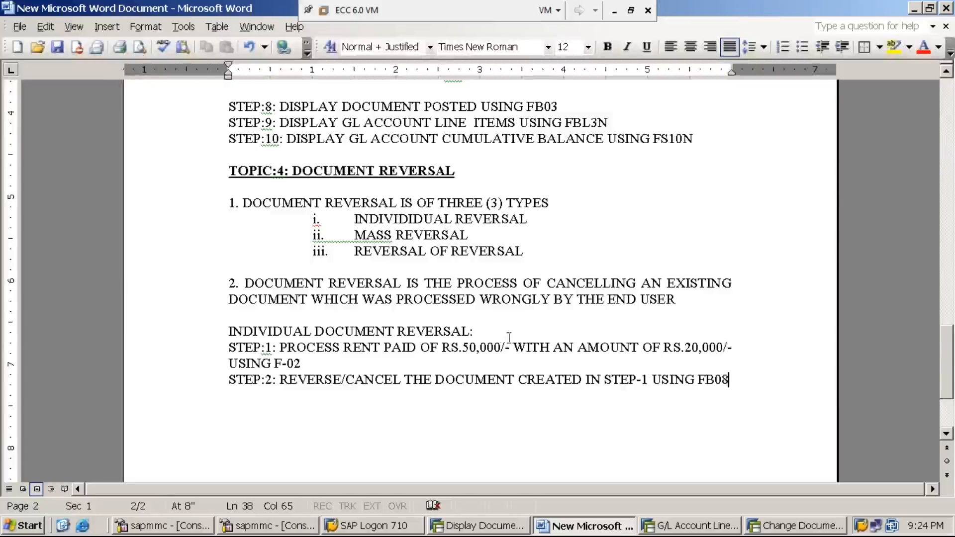
# Underline the heading INDIVIDUAL DOCUMENT REVERSAL: in the notes.
pyautogui.click(482, 333)
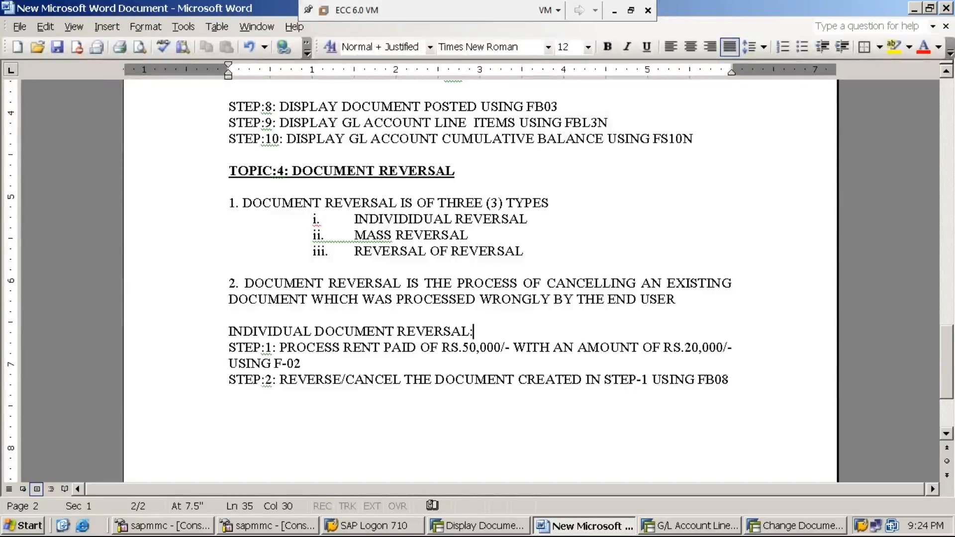
pyautogui.hotkey('shift', 'Home')
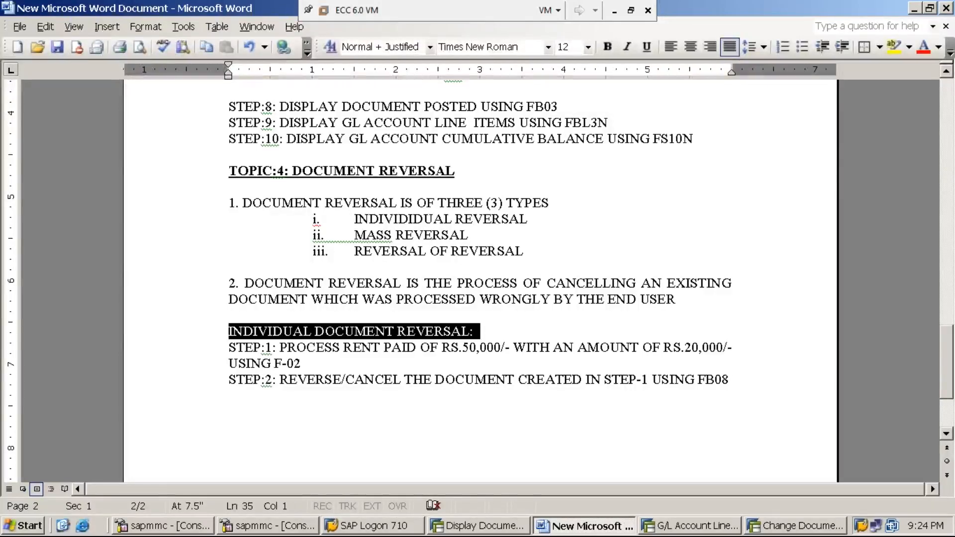
pyautogui.write('U')
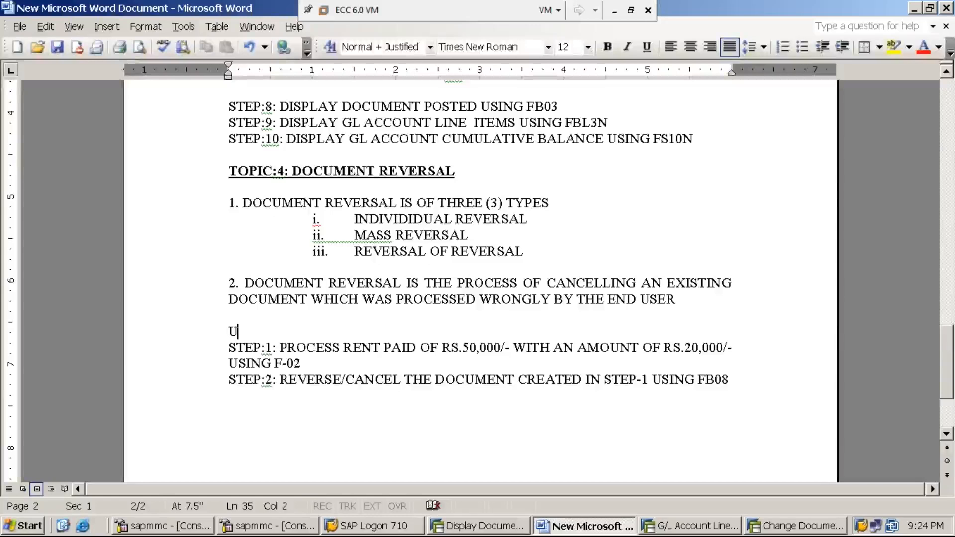
pyautogui.hotkey('ctrl', 'z')
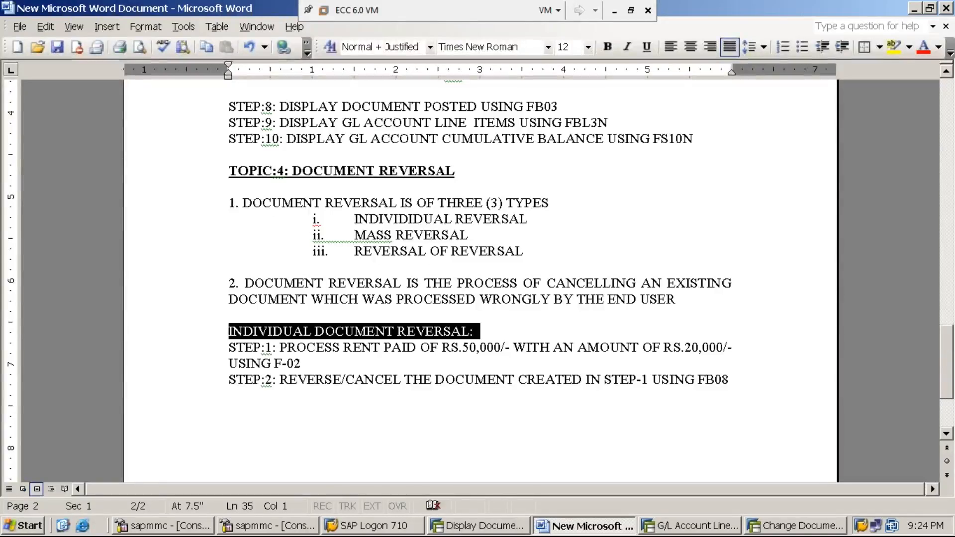
pyautogui.hotkey('ctrl', 'u')
pyautogui.click(646, 404)
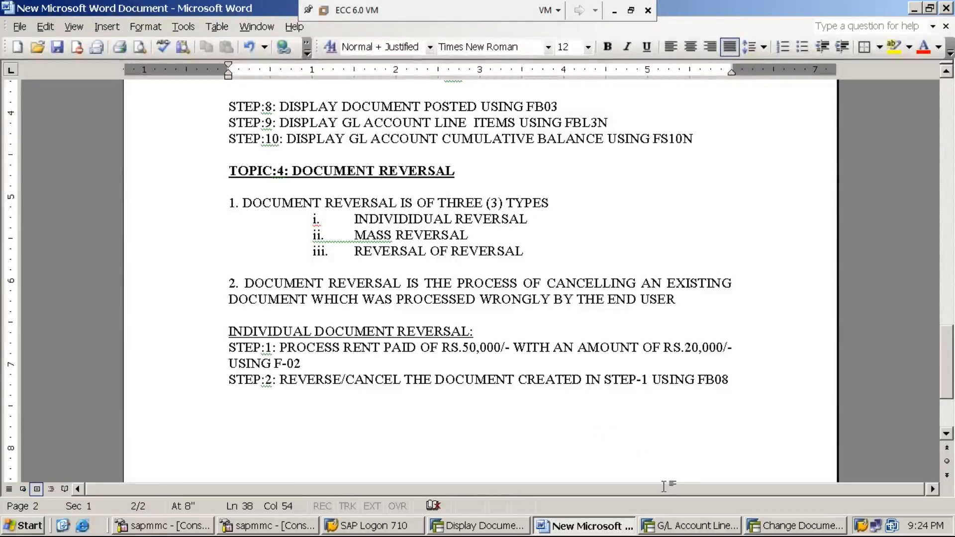
# Switch to the SAP G/L line item session, return it to SAP Easy Access, and collapse the menu tree up to Accounting.
pyautogui.click(704, 528)
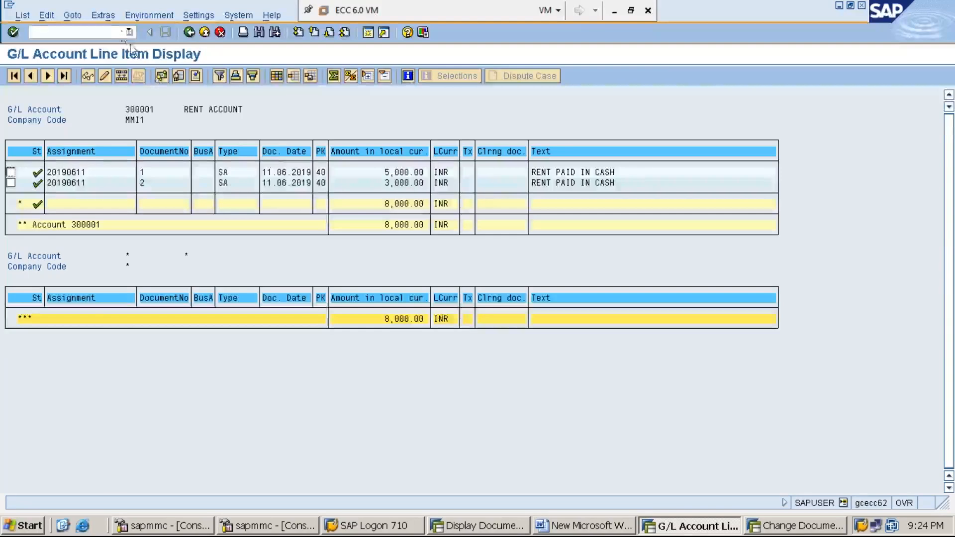
pyautogui.click(118, 31)
pyautogui.write('/n')
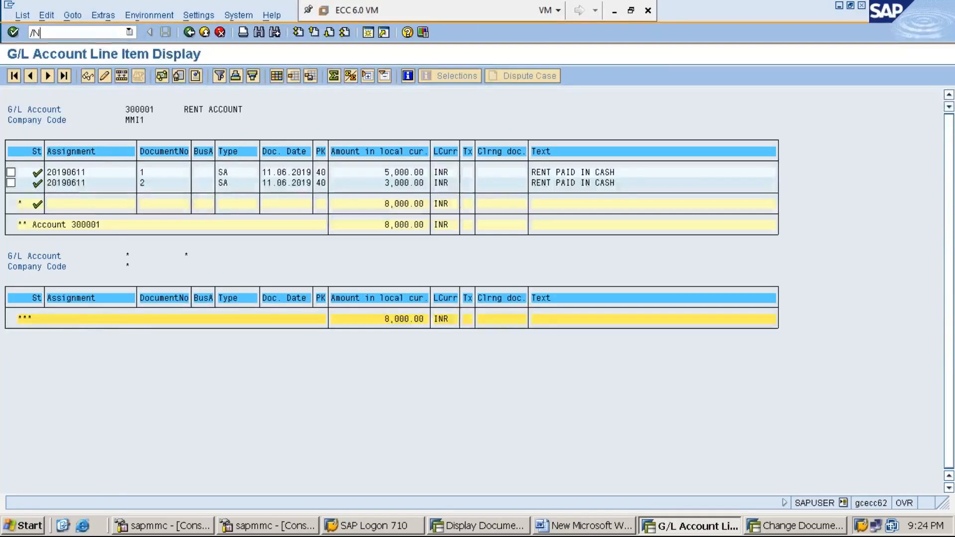
pyautogui.press('Return')
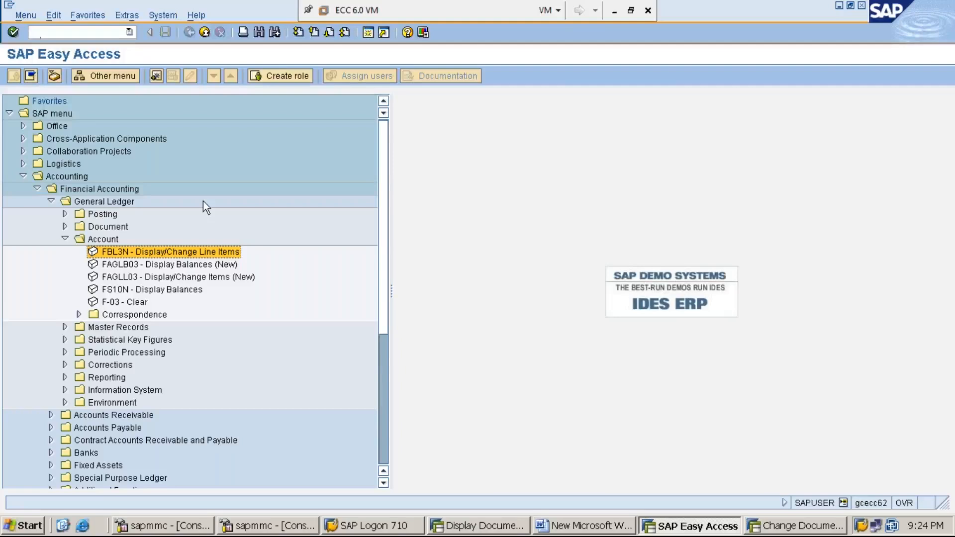
pyautogui.press('Left')
pyautogui.press('Left')
pyautogui.press('Left')
pyautogui.press('Left')
pyautogui.press('Left')
pyautogui.press('Left')
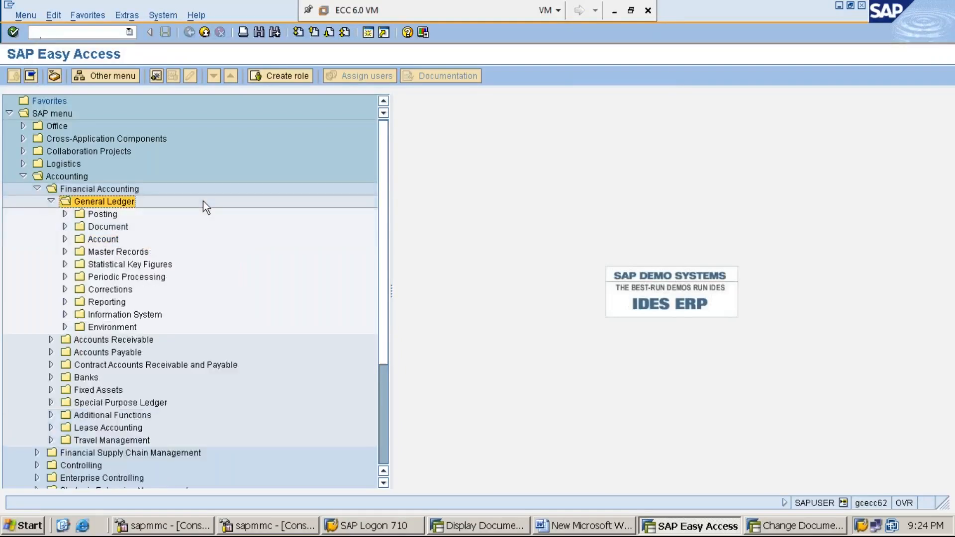
pyautogui.press('Left')
pyautogui.press('Left')
pyautogui.press('Left')
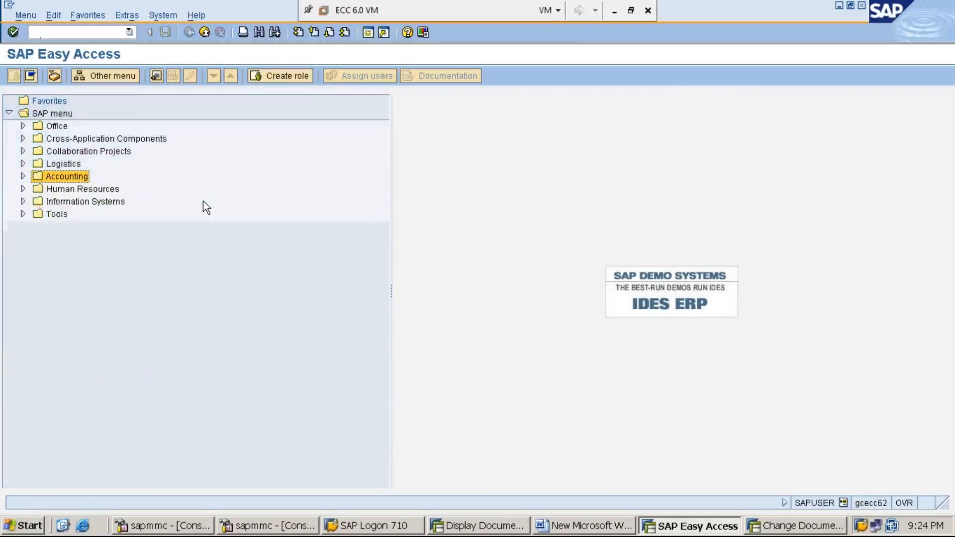
pyautogui.press('Right')
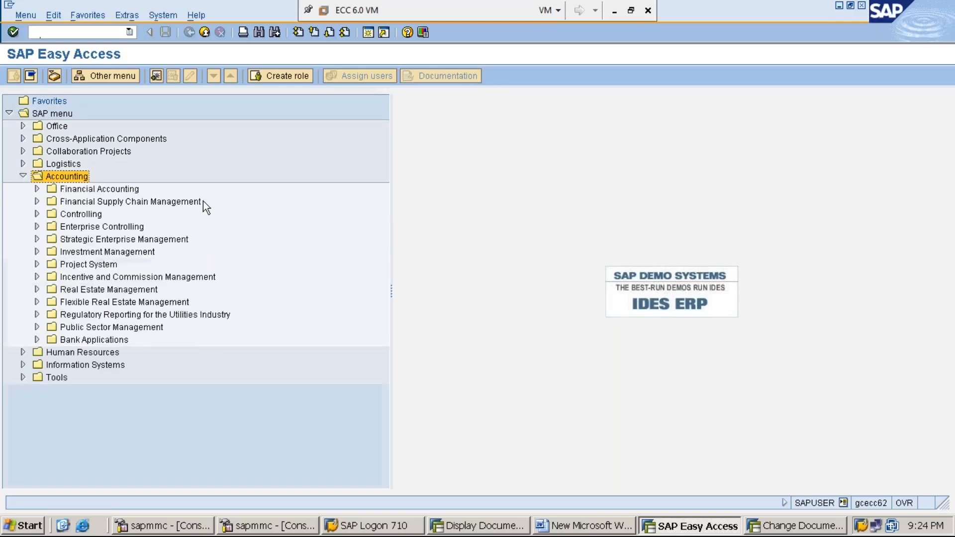
pyautogui.press('Down')
pyautogui.press('Right')
pyautogui.press('Down')
pyautogui.press('Down')
pyautogui.press('Up')
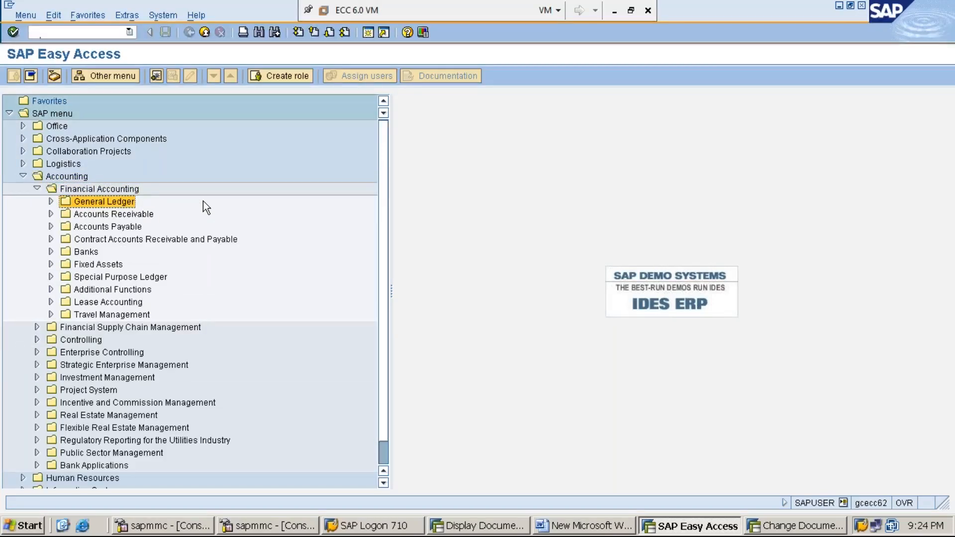
pyautogui.press('Left')
pyautogui.press('Left')
pyautogui.press('Left')
pyautogui.press('Left')
# Expand Accounting, Financial Accounting and General Ledger in the SAP menu tree.
pyautogui.press('Right')
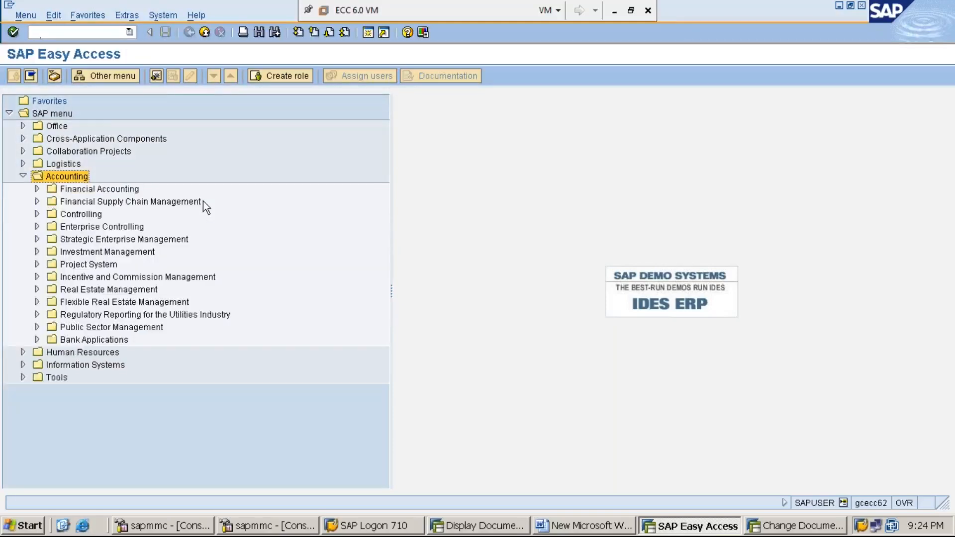
pyautogui.press('Down')
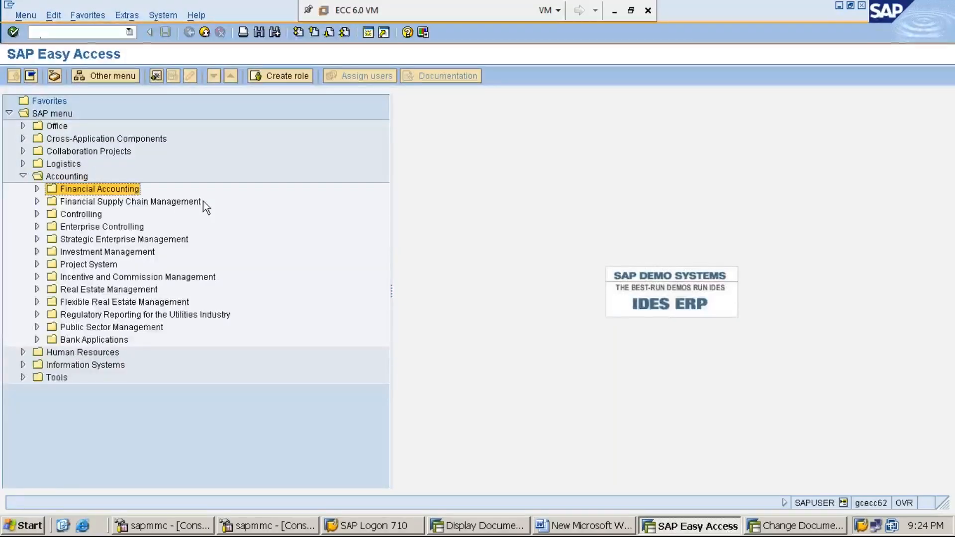
pyautogui.press('Right')
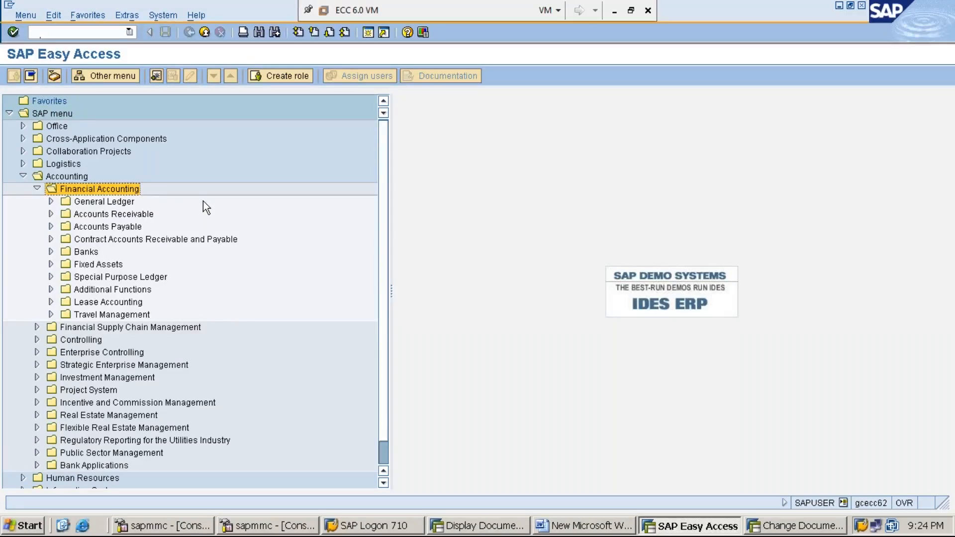
pyautogui.press('Down')
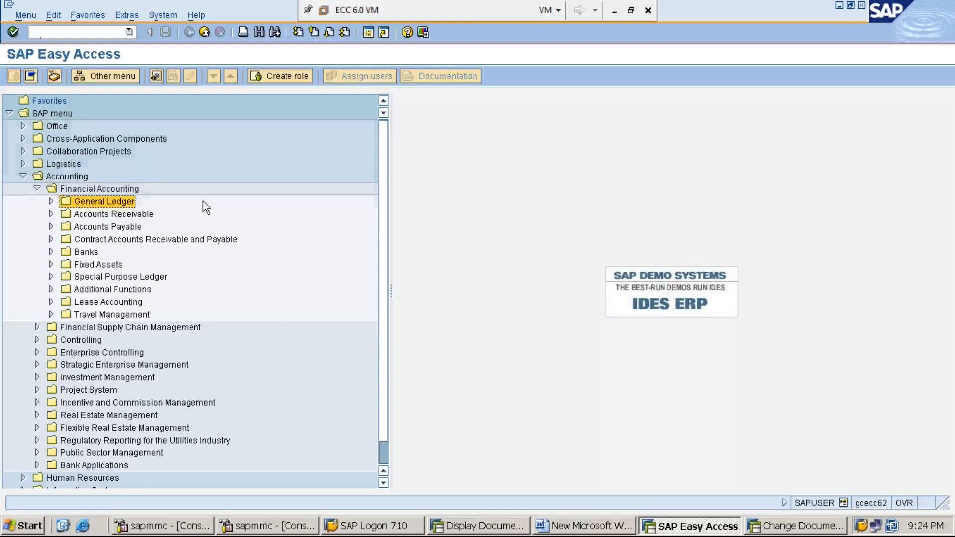
pyautogui.press('Right')
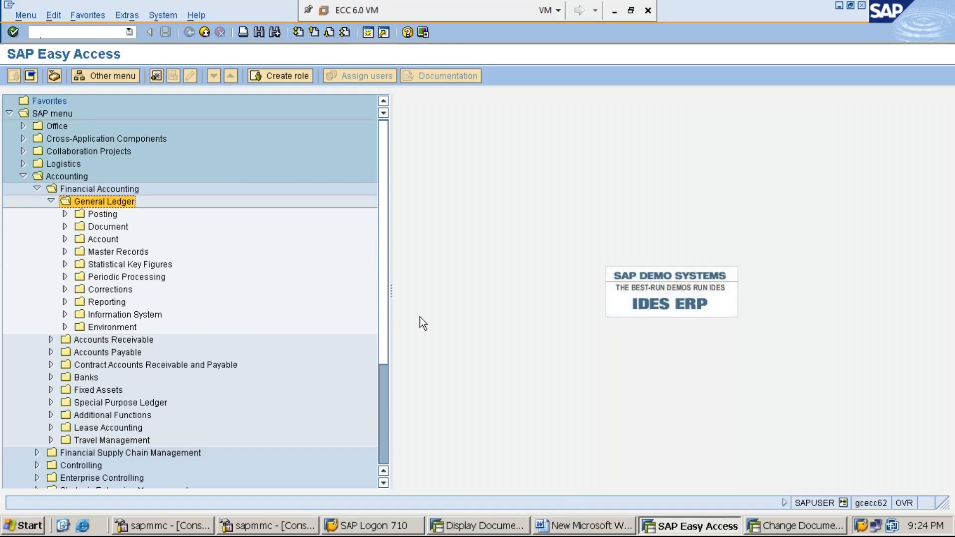
# Review the reversal steps in the Word notes, then expand General Ledger's Document folder in the SAP Easy Access session.
pyautogui.click(589, 526)
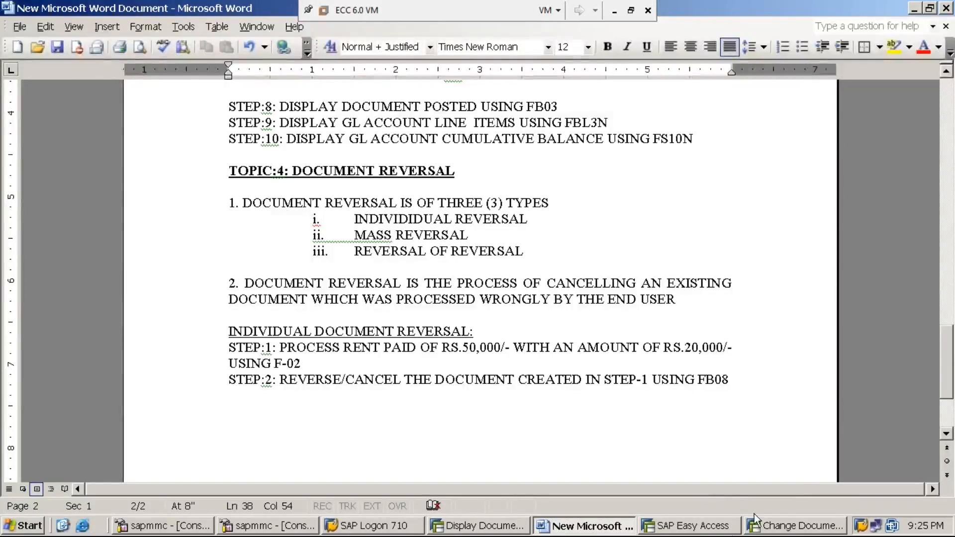
pyautogui.click(704, 527)
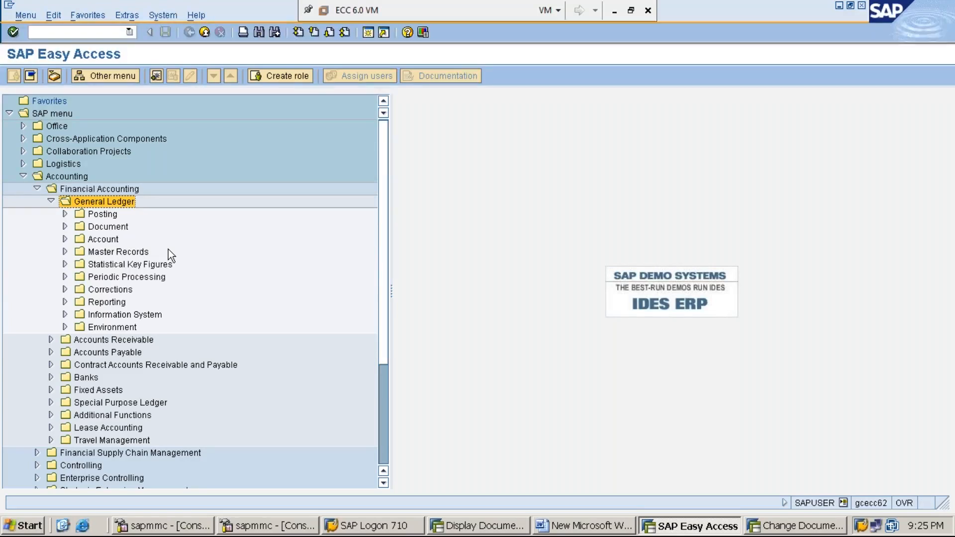
pyautogui.press('Down')
pyautogui.press('Down')
pyautogui.press('Right')
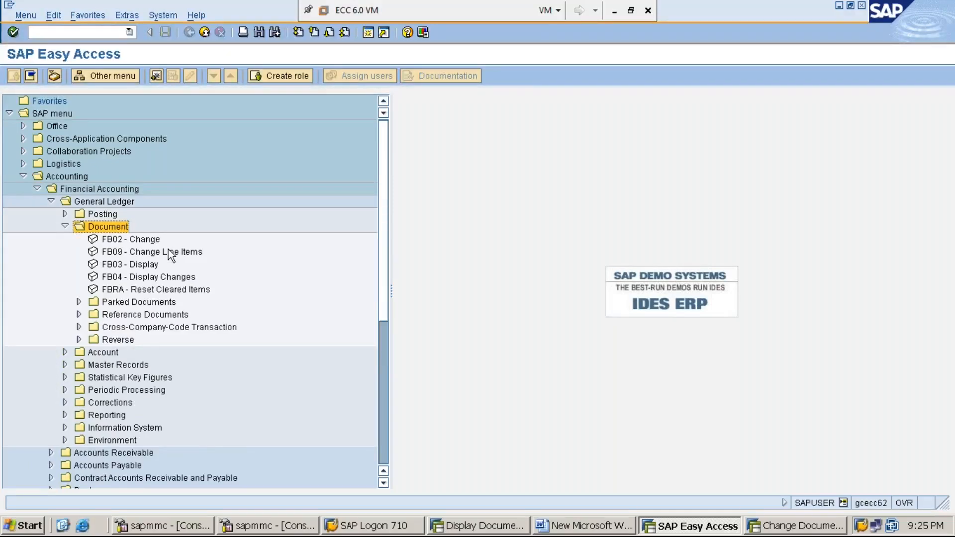
pyautogui.press('Left')
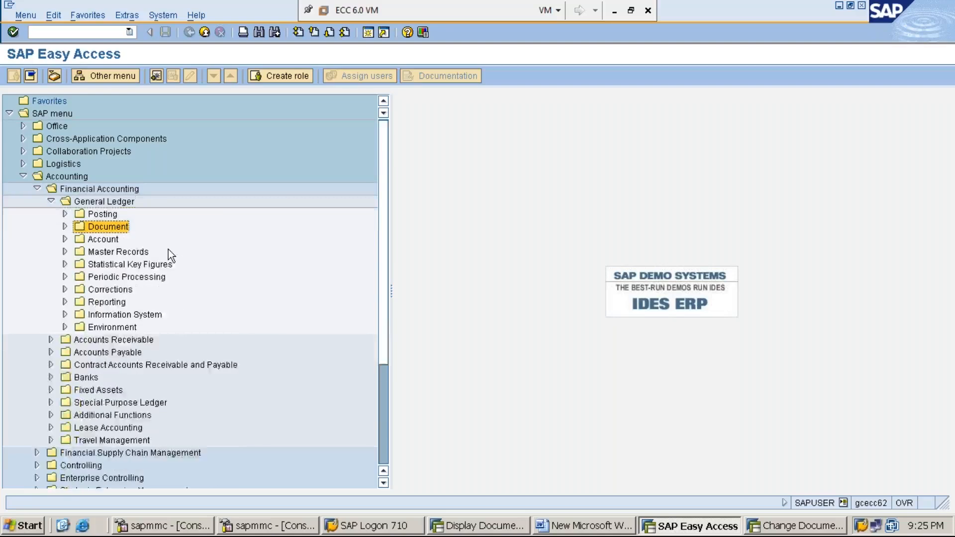
pyautogui.press('Left')
pyautogui.press('Left')
pyautogui.press('Right')
pyautogui.press('Down')
pyautogui.press('Down')
pyautogui.press('Right')
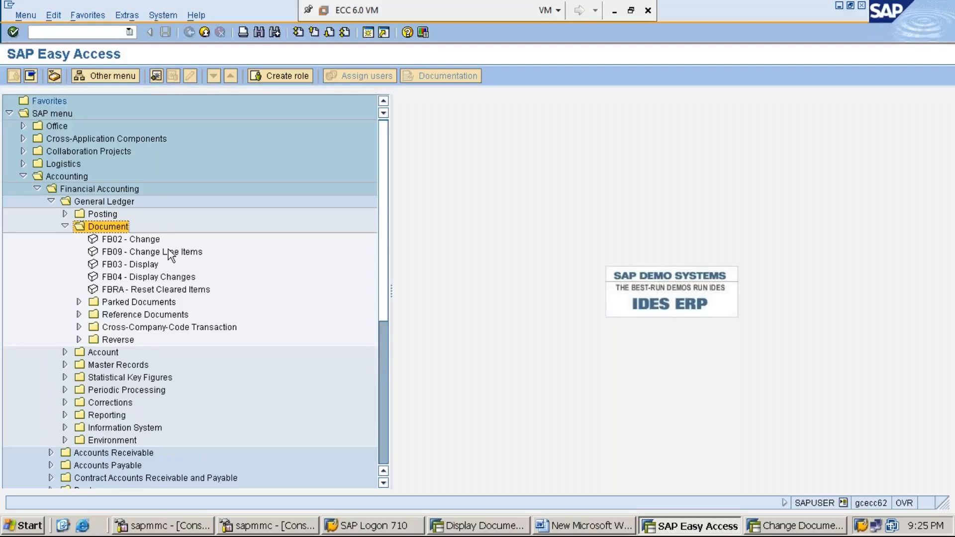
# Expand the Reverse folder under Document and start the FB08 - Individual Reversal transaction.
pyautogui.press('Down')
pyautogui.press('Down')
pyautogui.press('Down')
pyautogui.press('Down')
pyautogui.press('Down')
pyautogui.press('Down')
pyautogui.press('Down')
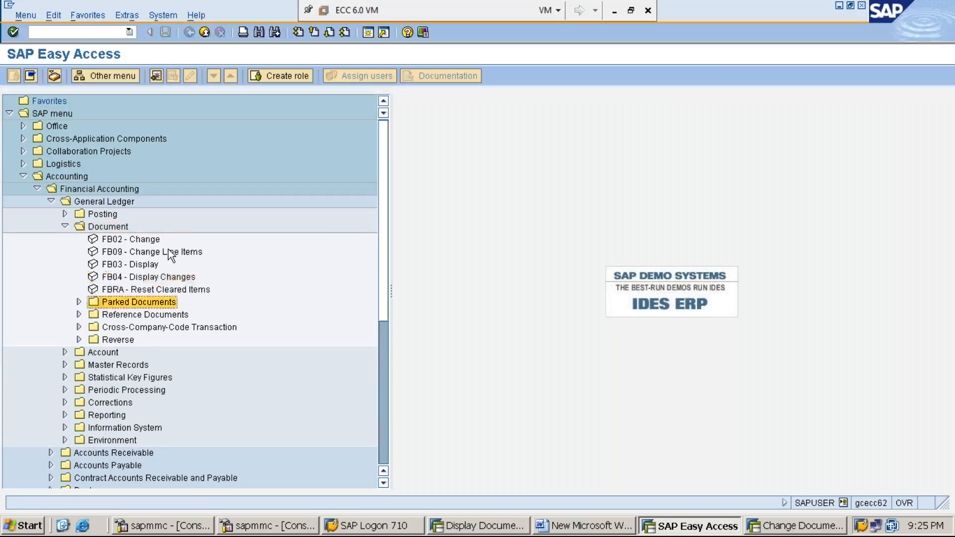
pyautogui.press('Down')
pyautogui.press('Down')
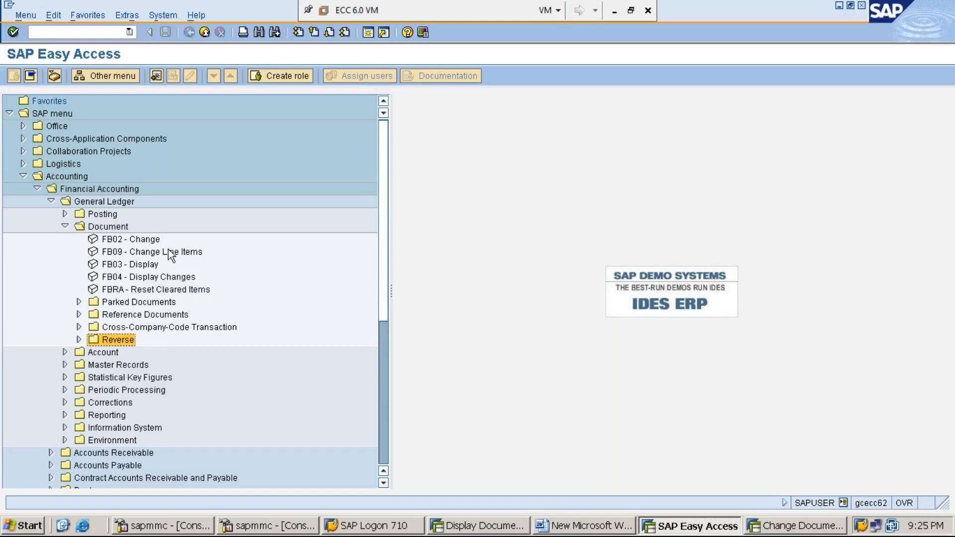
pyautogui.press('Right')
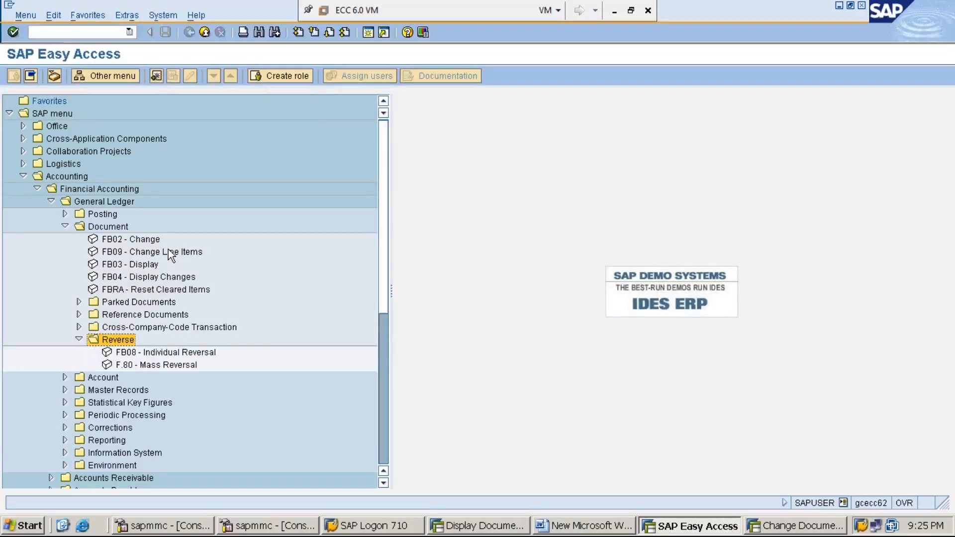
pyautogui.press('Down')
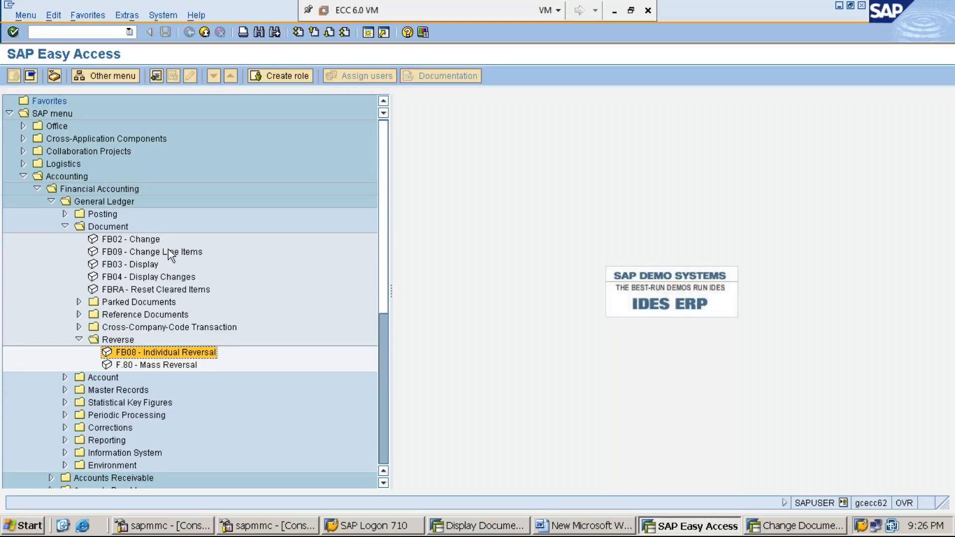
pyautogui.doubleClick(213, 351)
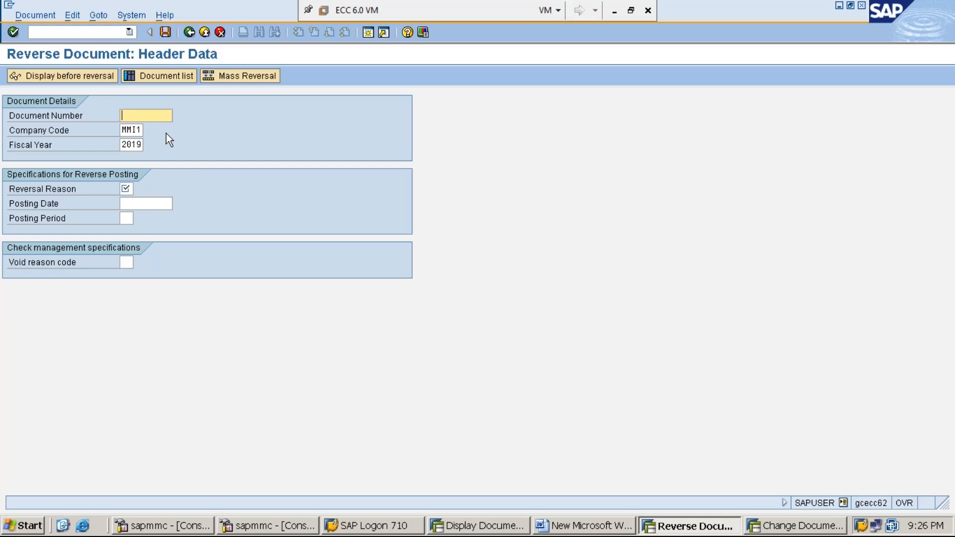
# Reverse document 3 of company code MMI1, fiscal year 2019, with reversal reason 01 (Reversal in current period), and post it.
pyautogui.write('3')
pyautogui.click(138, 130)
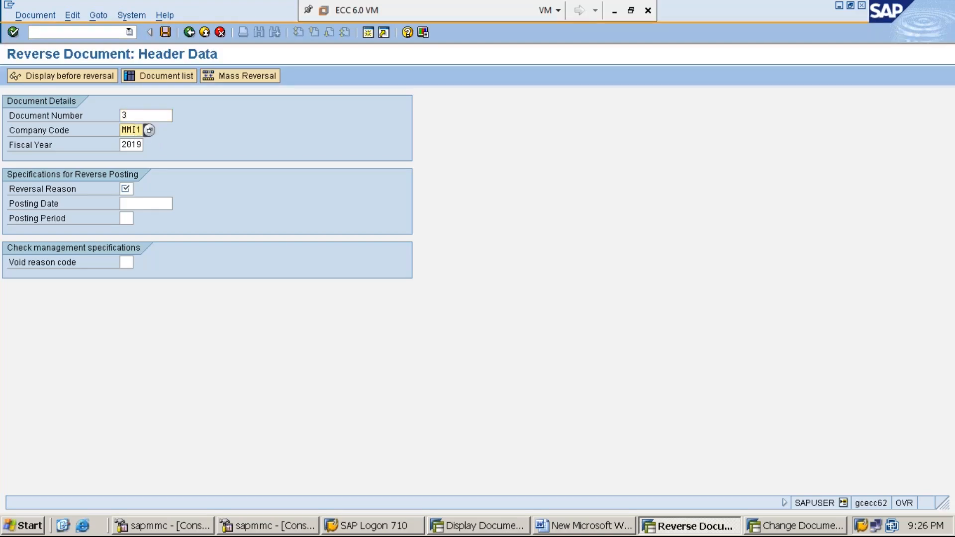
pyautogui.click(139, 145)
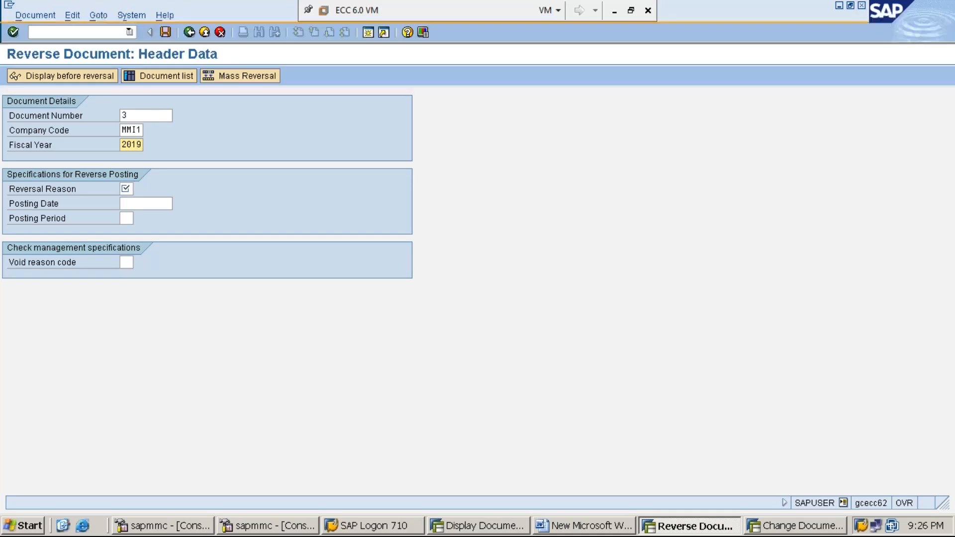
pyautogui.click(126, 189)
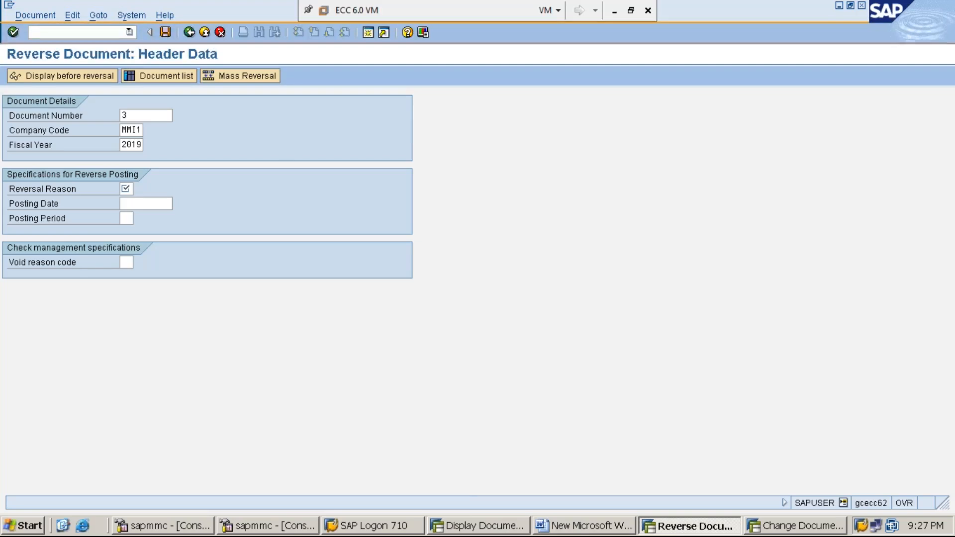
pyautogui.press('F4')
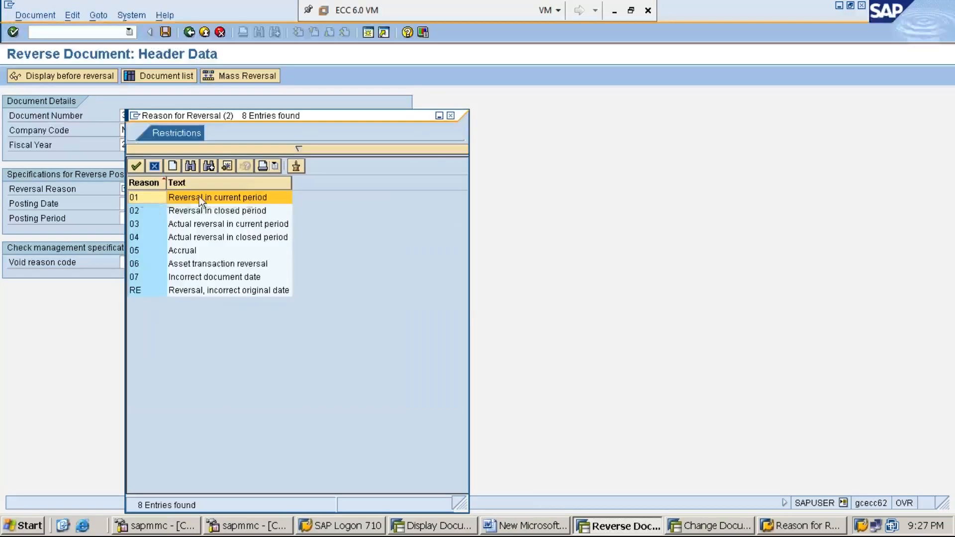
pyautogui.doubleClick(154, 199)
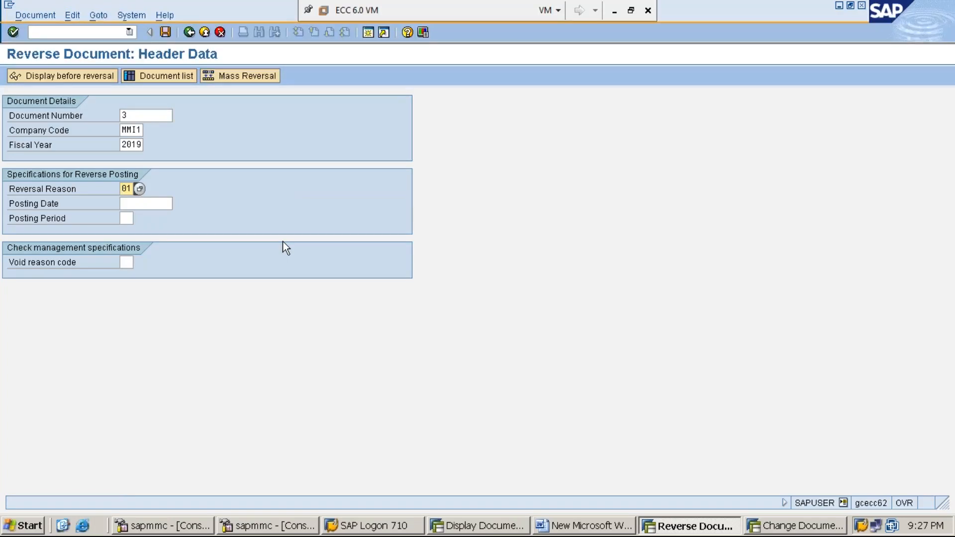
pyautogui.click(165, 33)
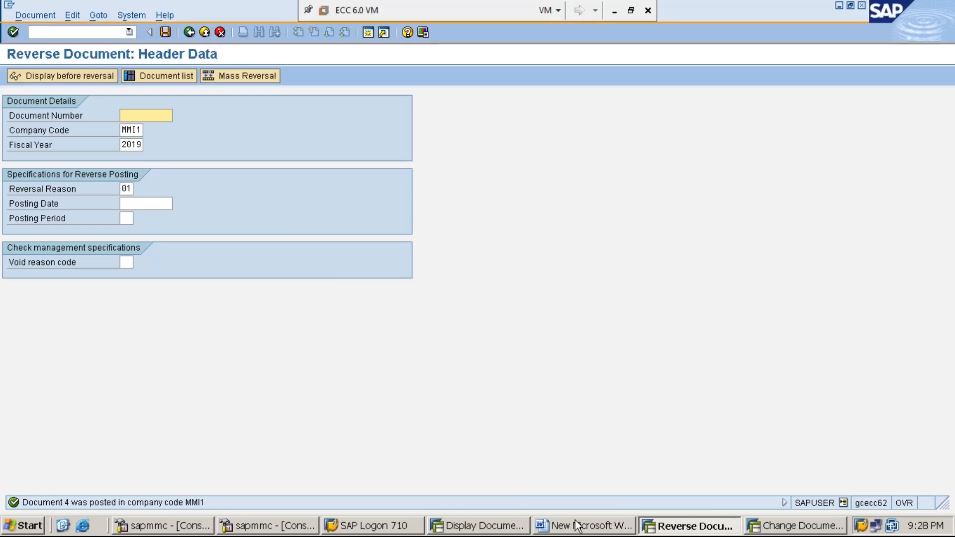
# Close the Change Document session and redisplay document 3 as a print preview in the Display Document session.
pyautogui.click(770, 528)
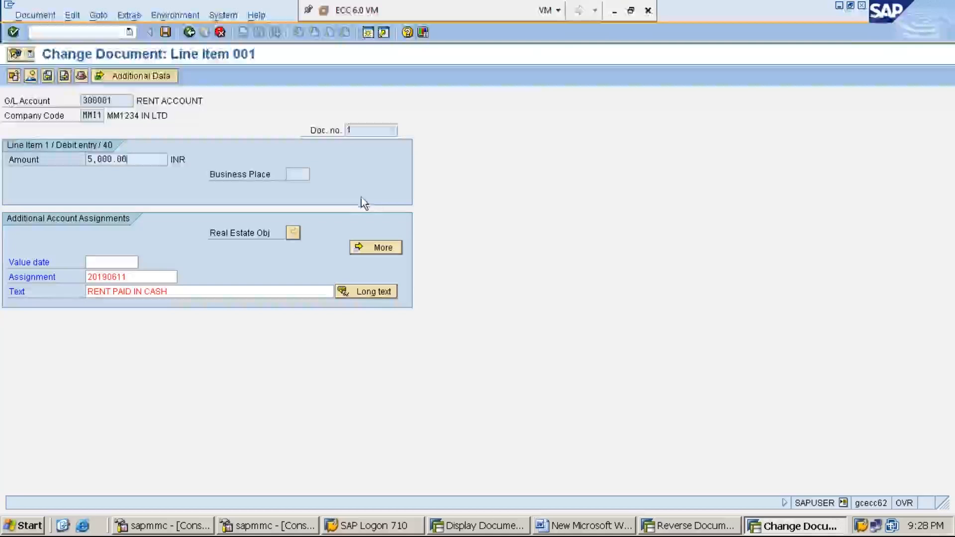
pyautogui.click(864, 7)
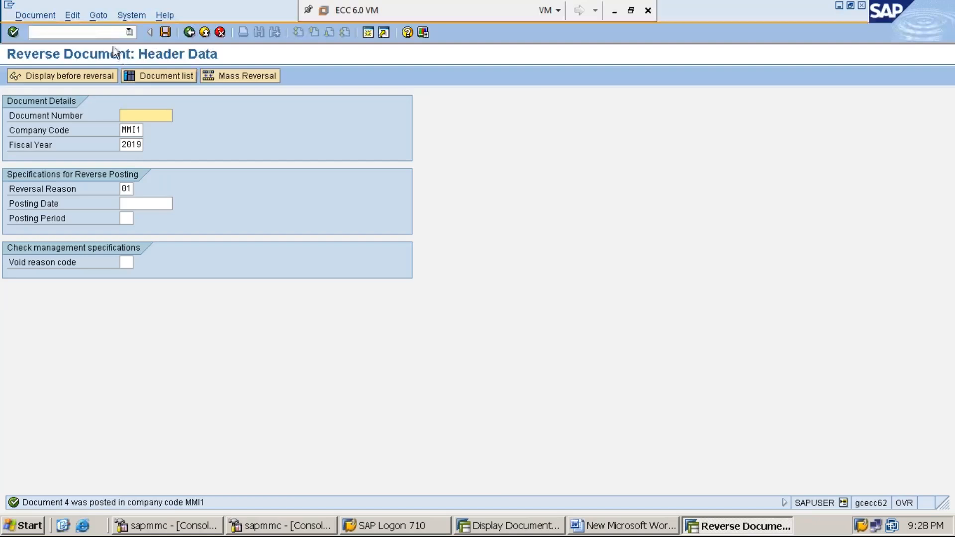
pyautogui.click(512, 526)
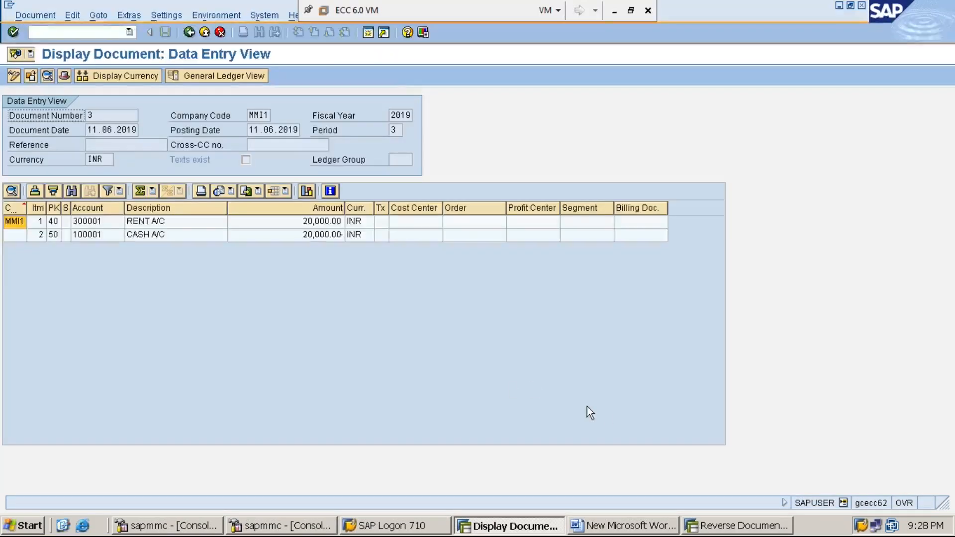
pyautogui.click(189, 33)
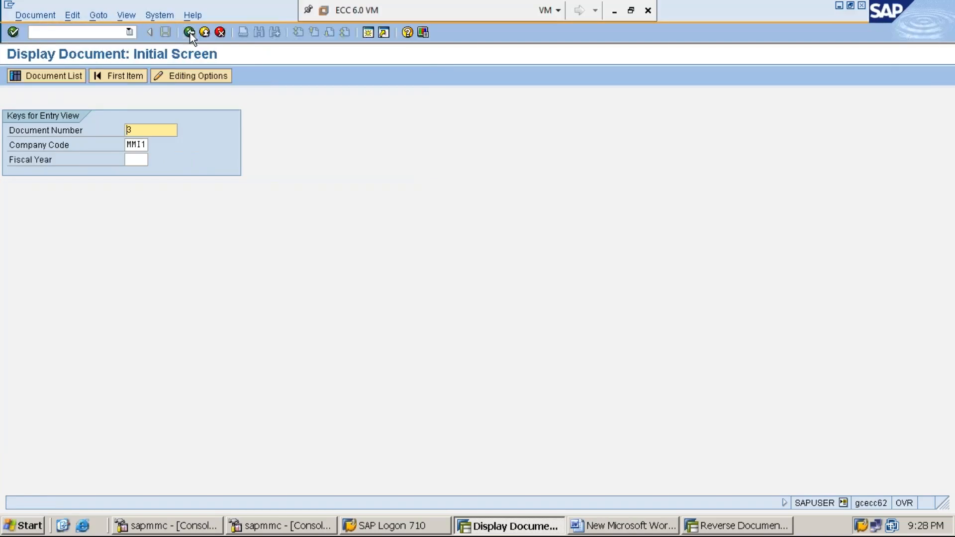
pyautogui.press('Return')
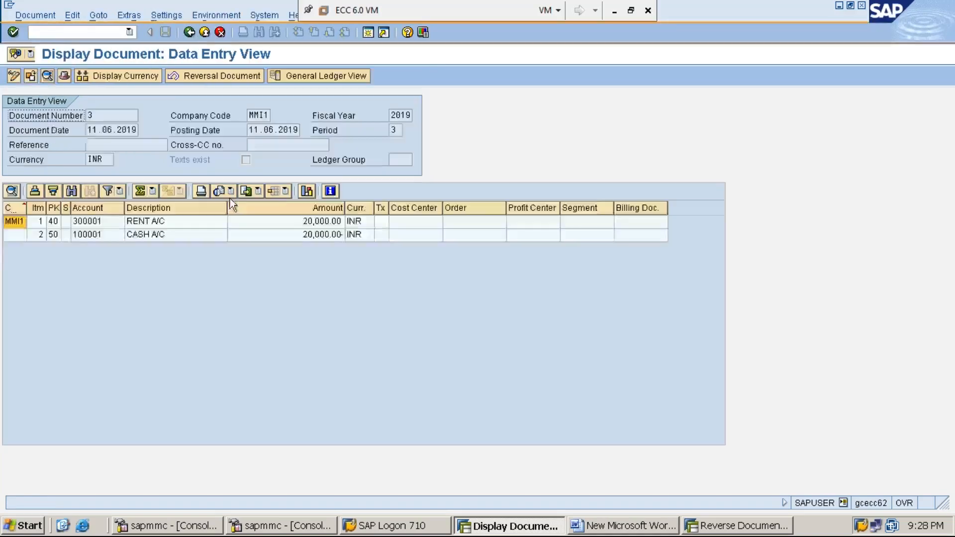
pyautogui.click(31, 16)
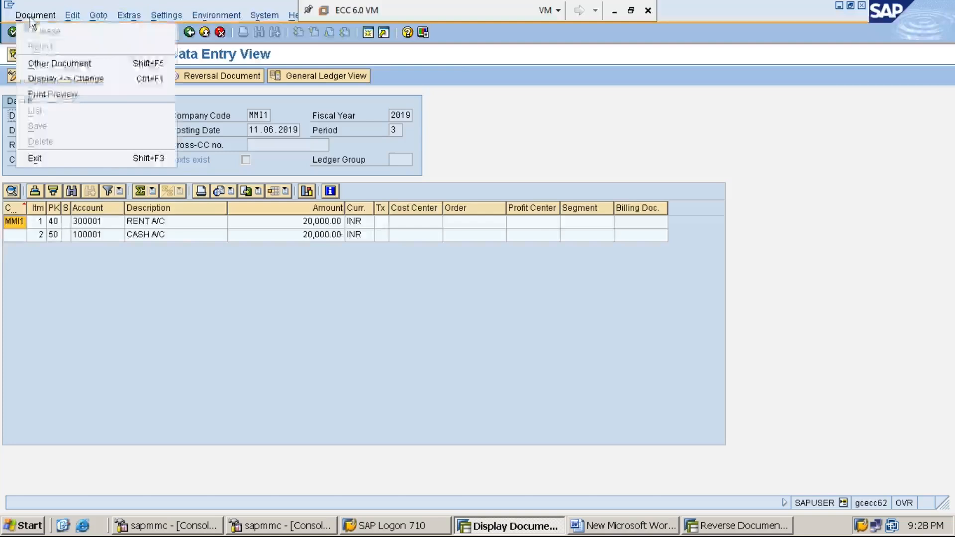
pyautogui.click(62, 93)
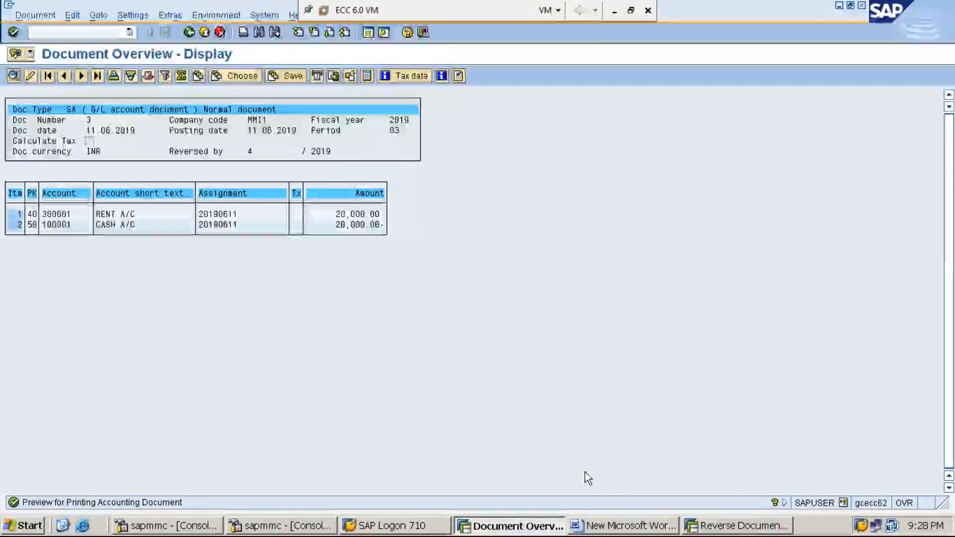
# In the Reverse Document session, run FB03 to display document 4 and show its print preview.
pyautogui.click(748, 530)
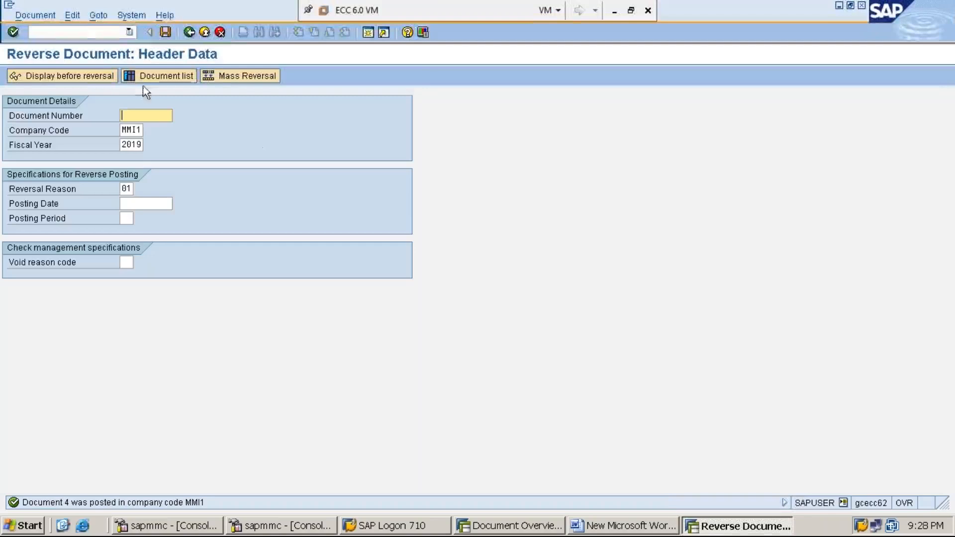
pyautogui.click(85, 32)
pyautogui.write('/')
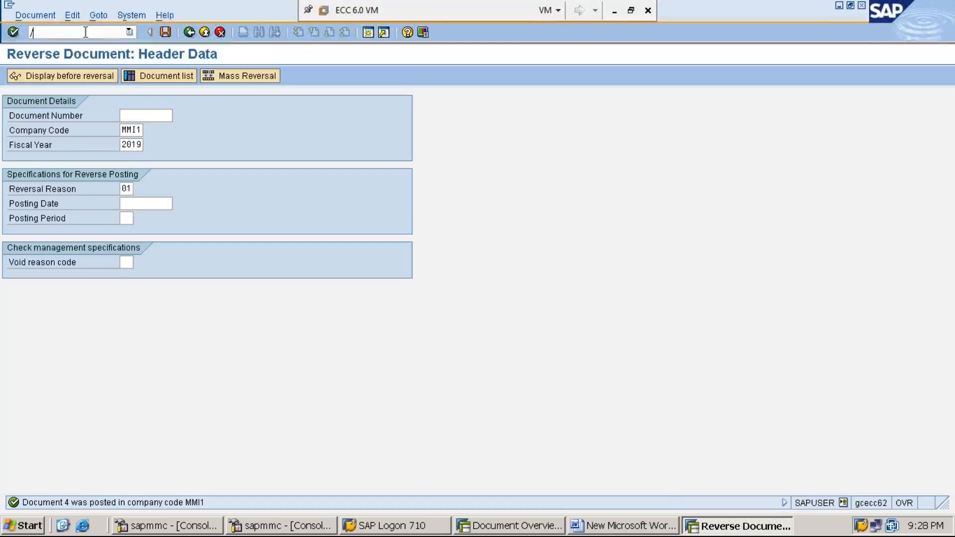
pyautogui.write('NFB')
pyautogui.write('3')
pyautogui.press('Return')
pyautogui.write('4')
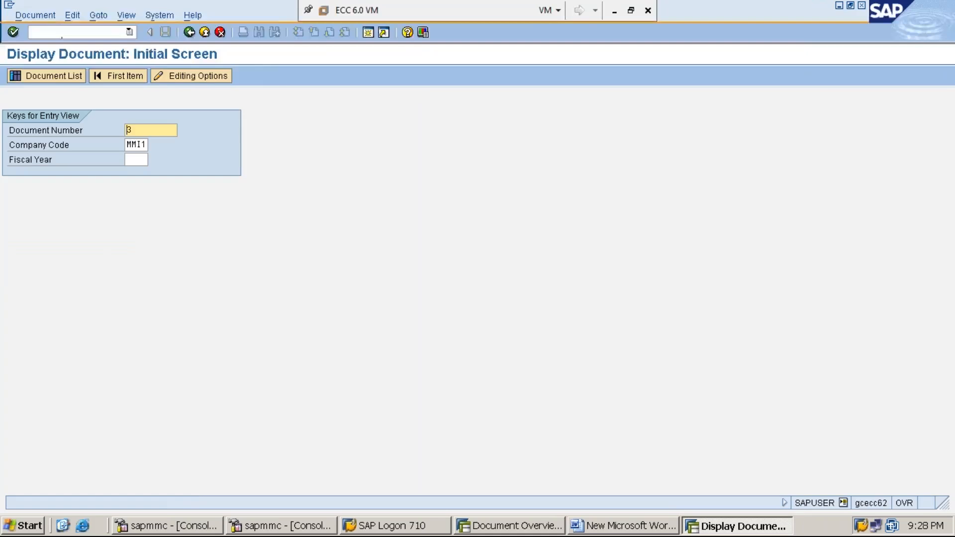
pyautogui.press('Return')
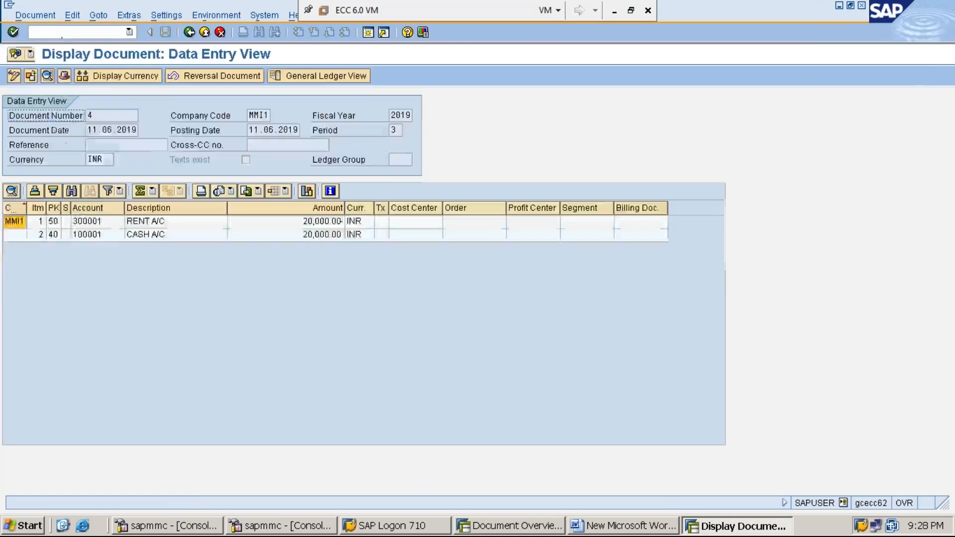
pyautogui.click(36, 15)
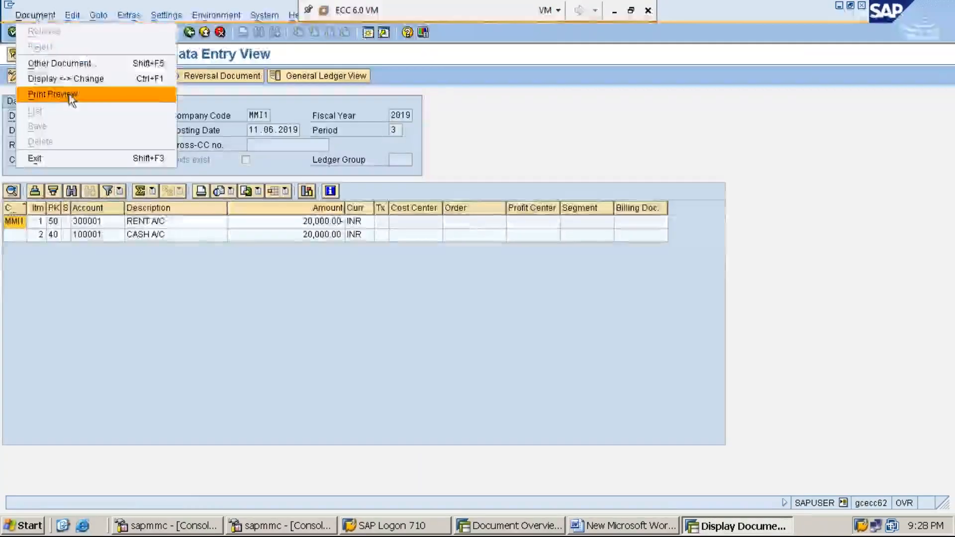
pyautogui.click(70, 95)
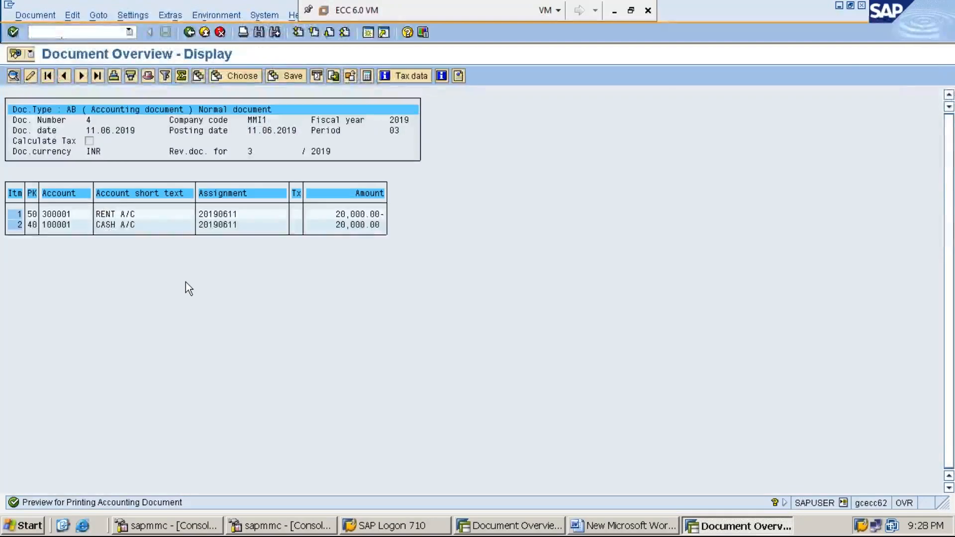
# Compare the print previews of documents 3 and 4 for document type, posting keys and reversal references.
pyautogui.hotkey('alt', 'Tab')
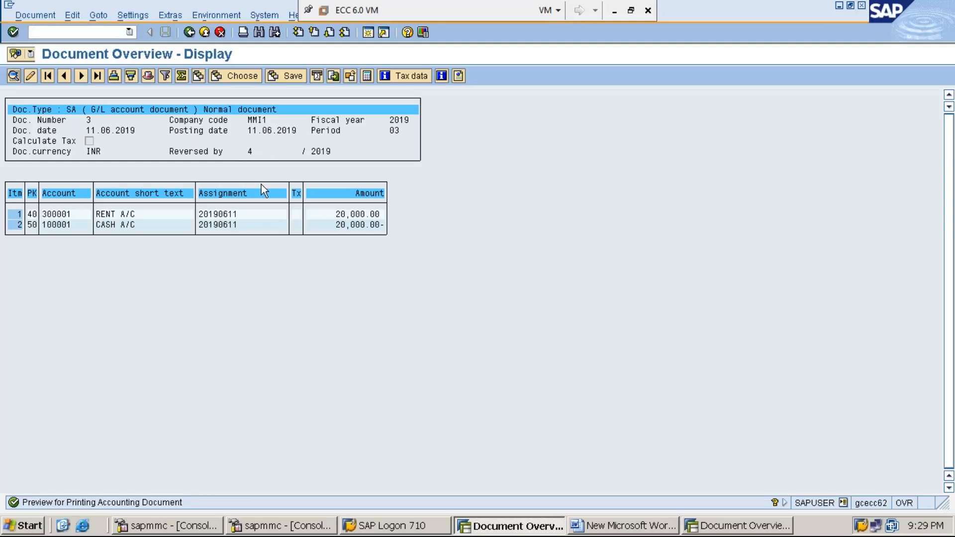
pyautogui.hotkey('alt', 'Tab')
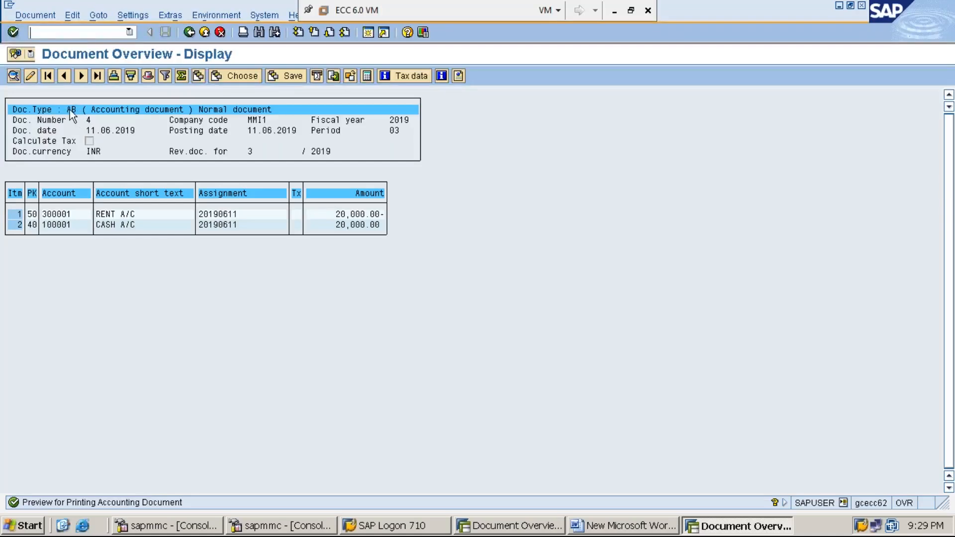
pyautogui.hotkey('alt', 'Tab')
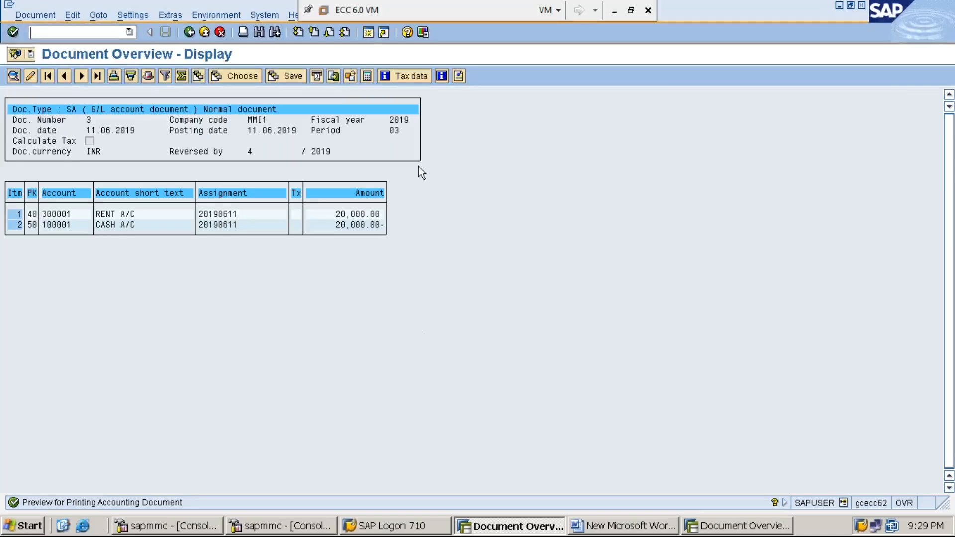
# Create a new SAP session and open the Document Types overview with transaction OBA7.
pyautogui.click(367, 33)
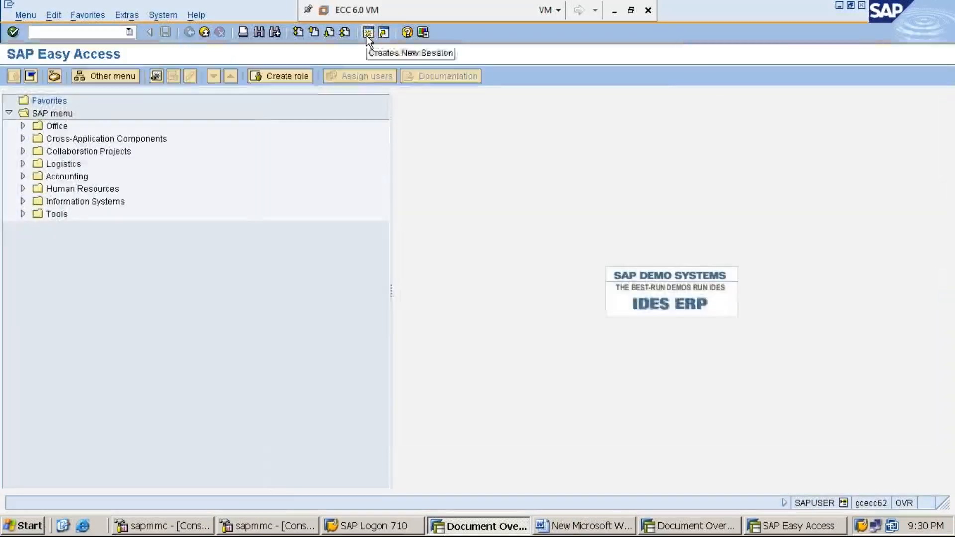
pyautogui.write('OBA7')
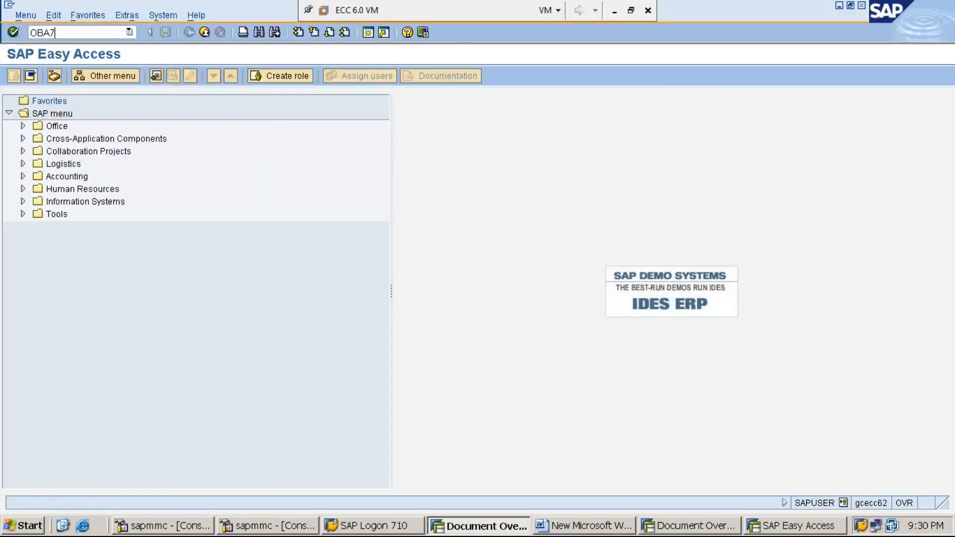
pyautogui.press('Return')
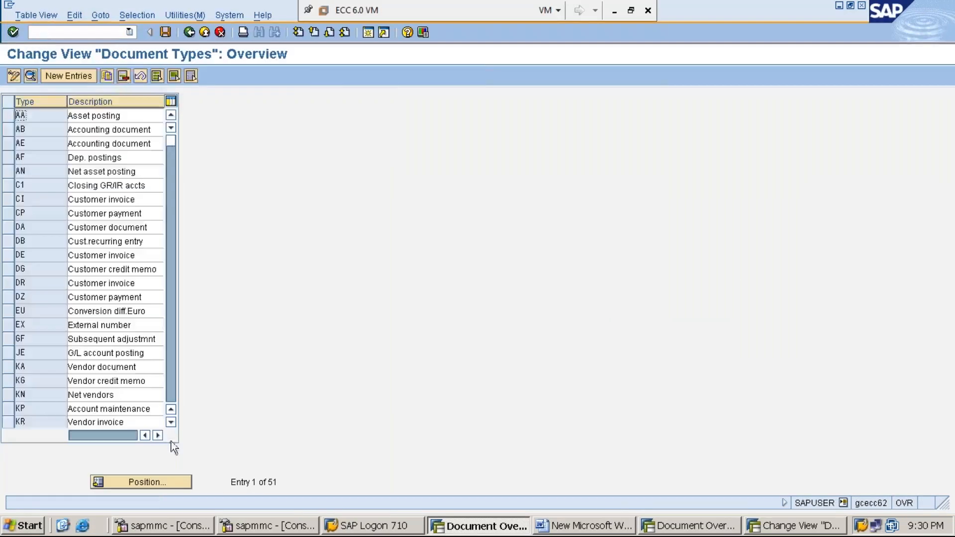
# Locate document type SA in the Document Types overview and open its details to examine the reverse document type.
pyautogui.click(158, 481)
pyautogui.write('SA')
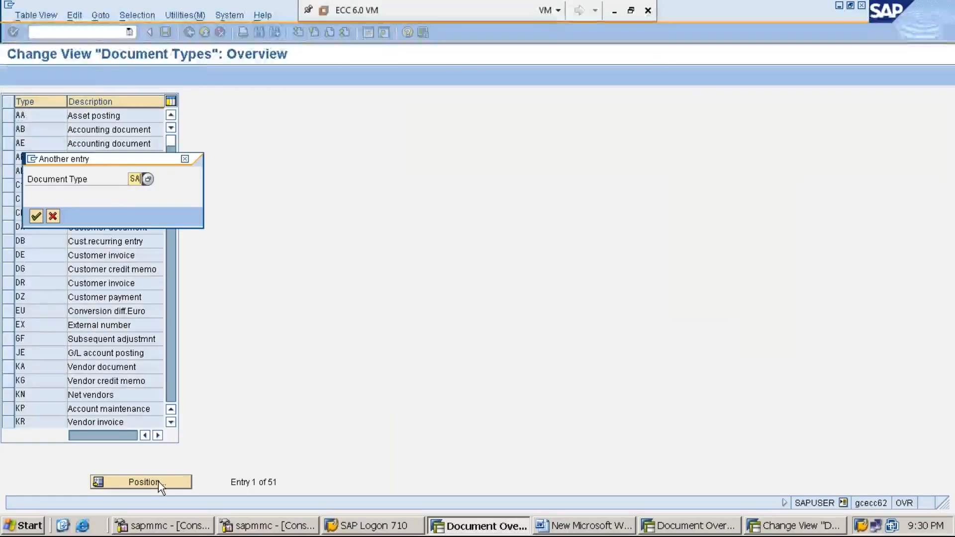
pyautogui.press('Return')
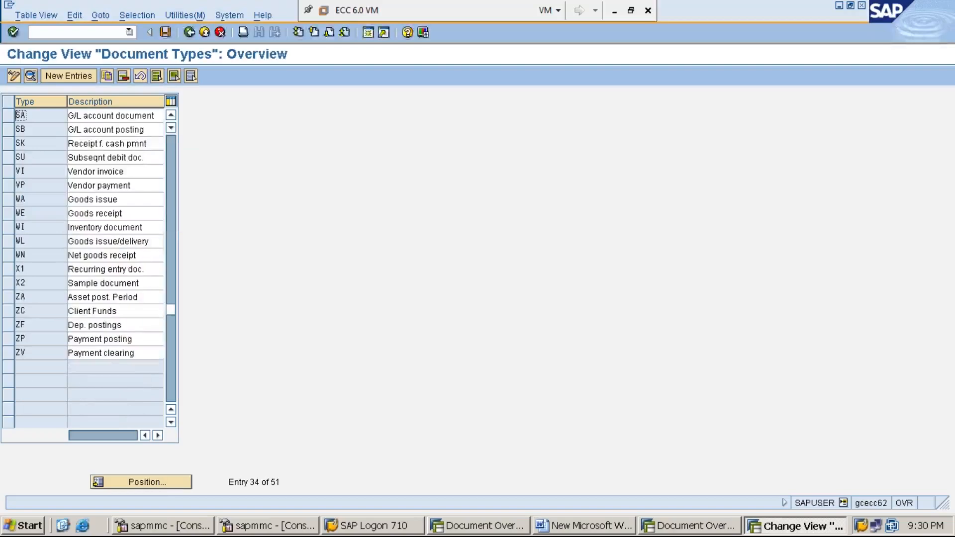
pyautogui.doubleClick(36, 115)
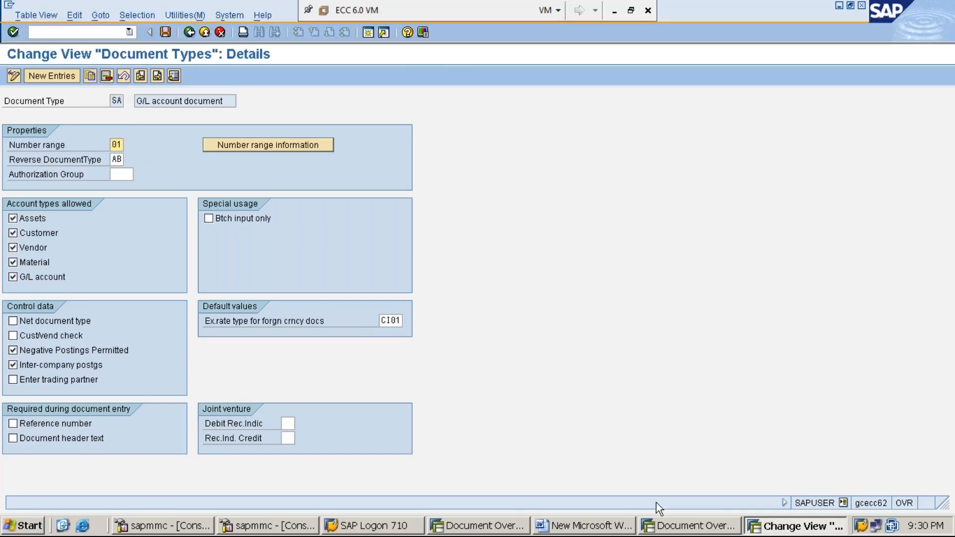
# In the session displaying document 4, run FBL3N for G/L account 300001, company code MMI1, listing all items.
pyautogui.click(669, 530)
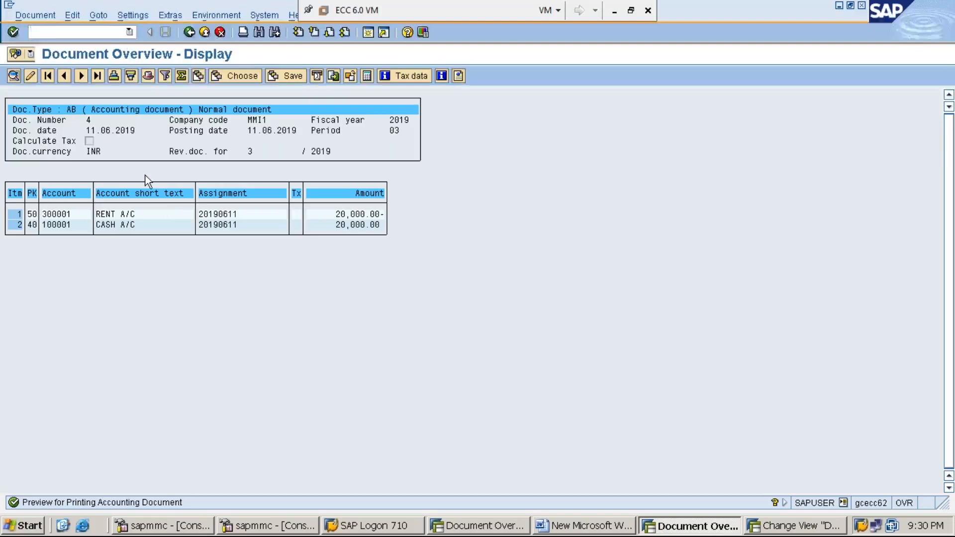
pyautogui.write('/NF')
pyautogui.write('B03')
pyautogui.press('Return')
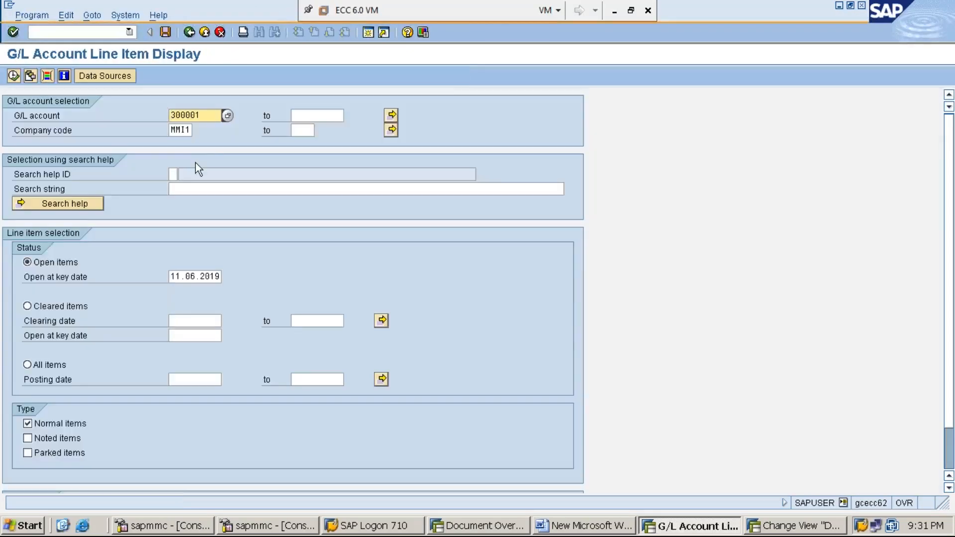
pyautogui.click(52, 366)
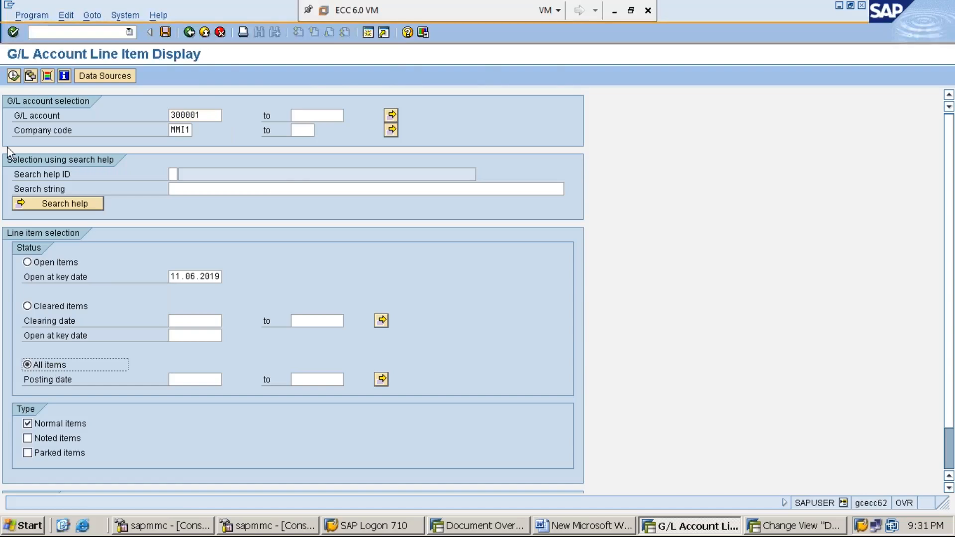
pyautogui.click(14, 76)
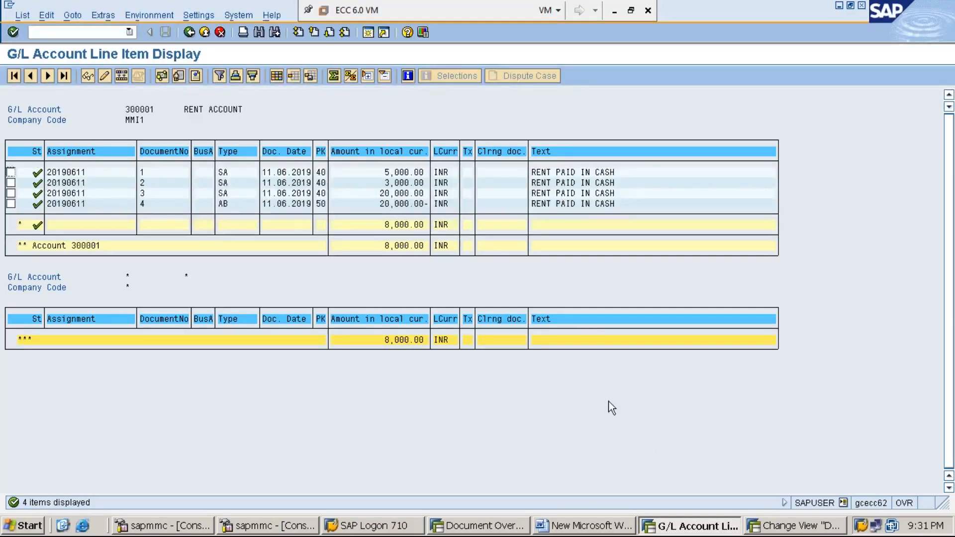
# Switch to the Word notes and add an underlined "MASS REVERSAL:" heading below STEP:2, separated by a blank line.
pyautogui.click(597, 527)
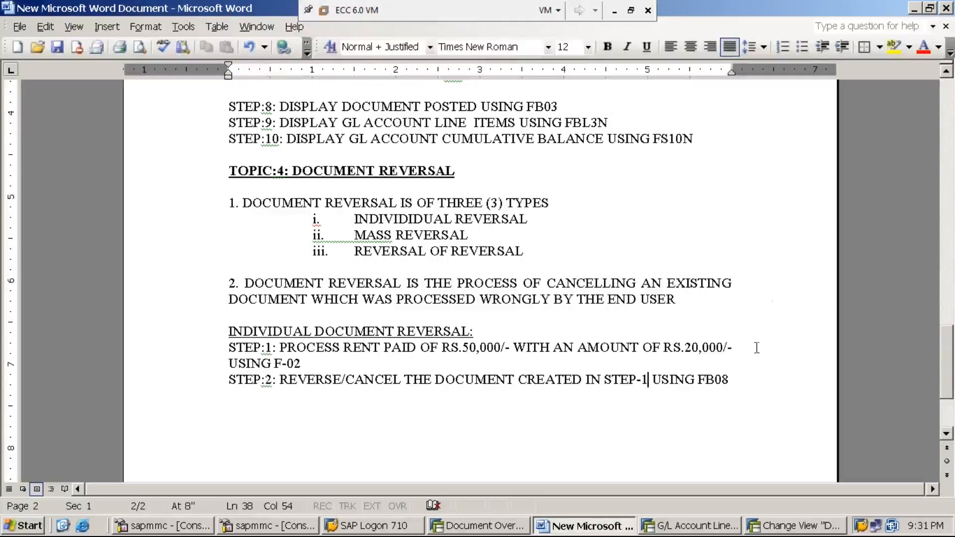
pyautogui.click(736, 382)
pyautogui.press('Return')
pyautogui.press('Return')
pyautogui.write('MASS REVERSAL')
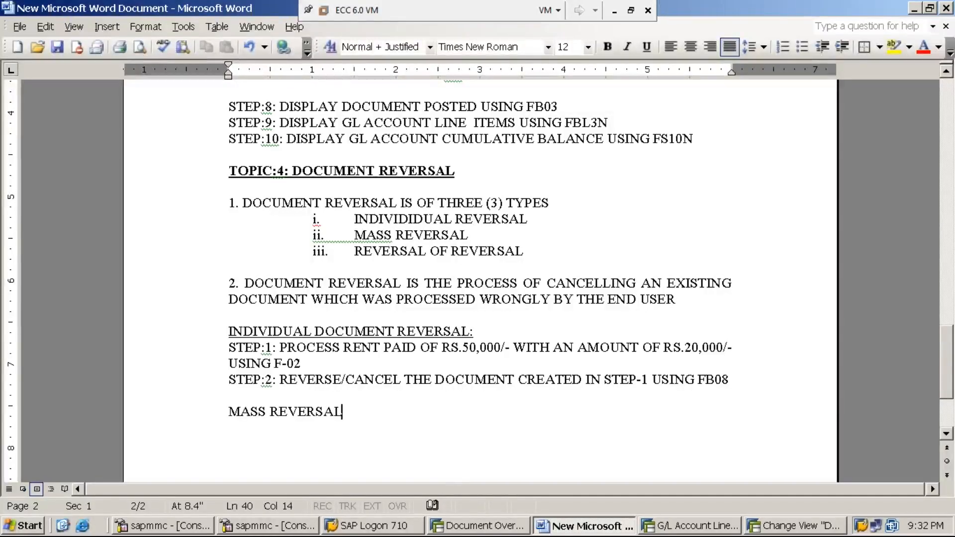
pyautogui.write(':')
pyautogui.hotkey('shift', 'Home')
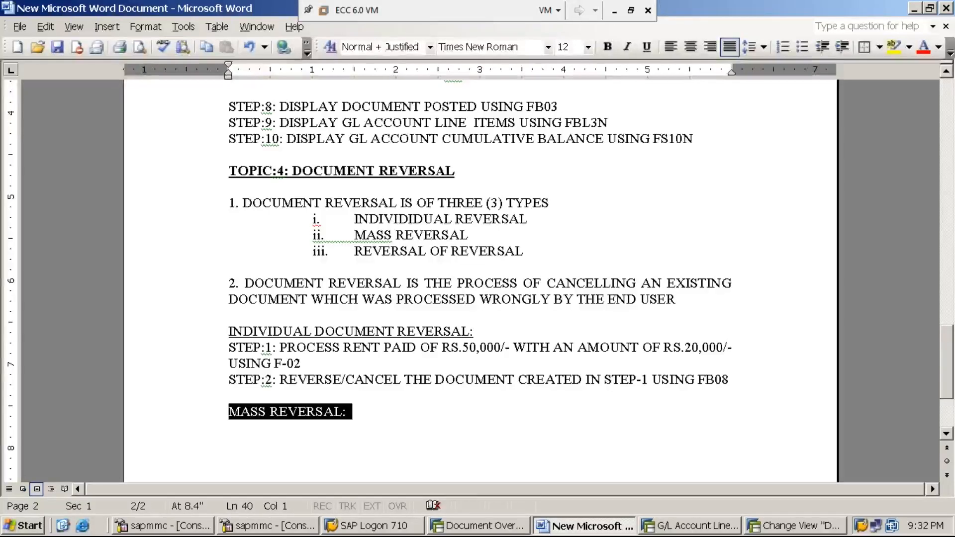
pyautogui.hotkey('ctrl', 'u')
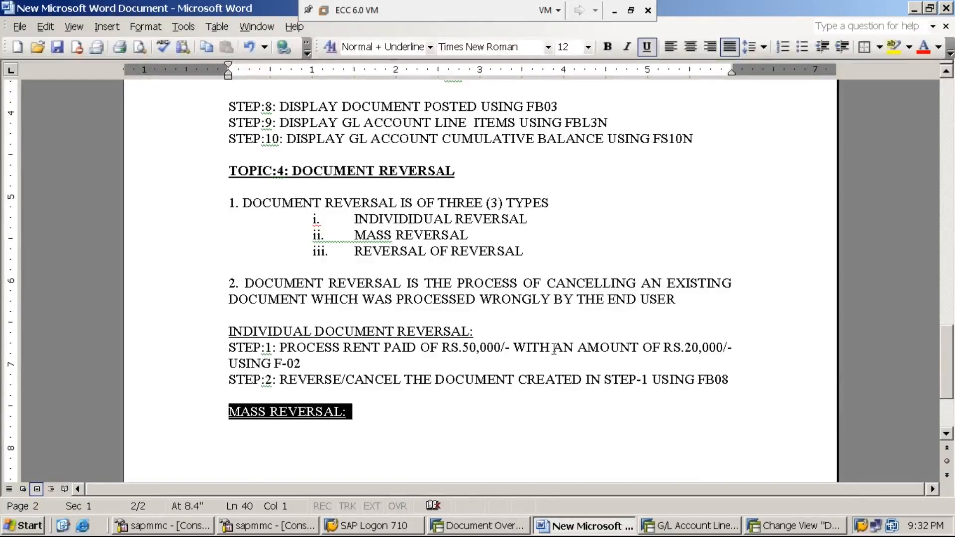
# Save and close the Word notes, and minimize the ECC 6.0 virtual machine window.
pyautogui.click(57, 49)
pyautogui.click(946, 9)
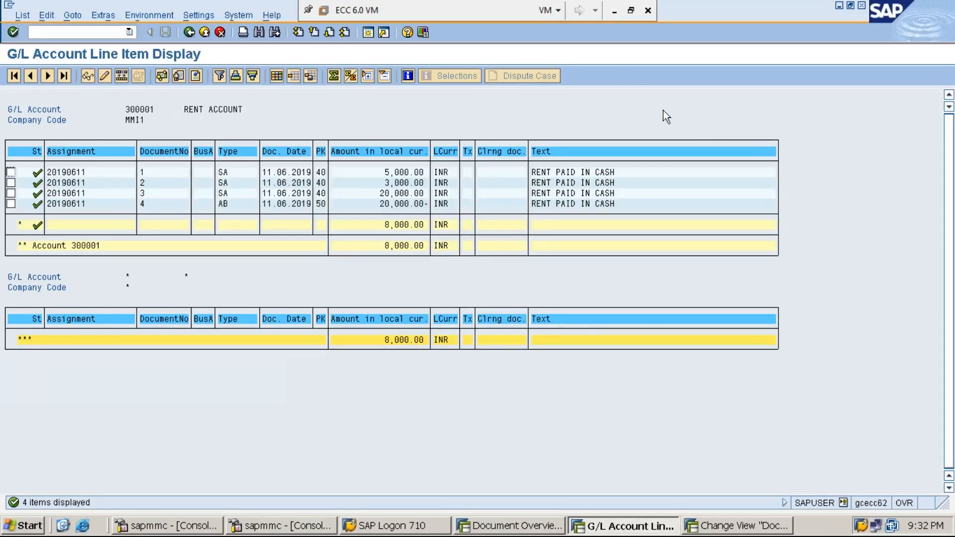
pyautogui.click(614, 10)
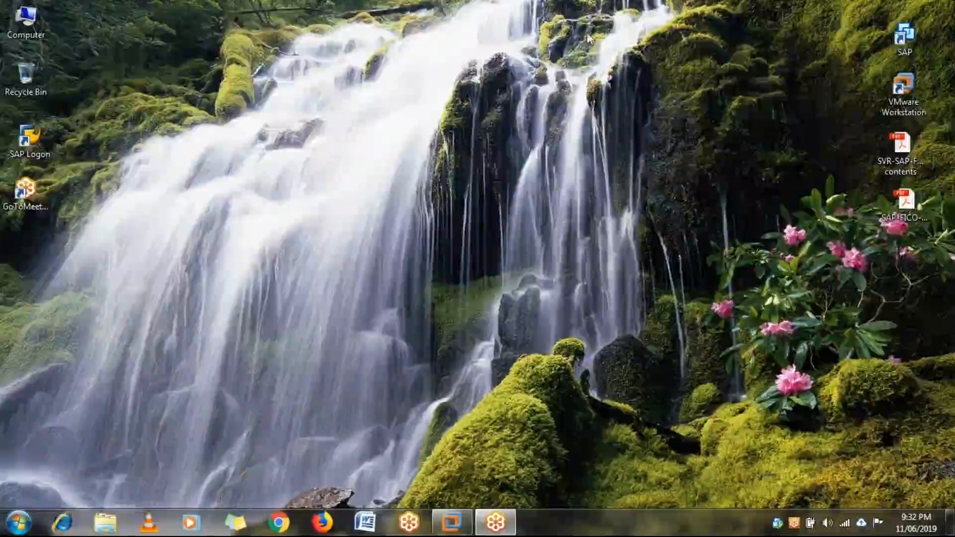